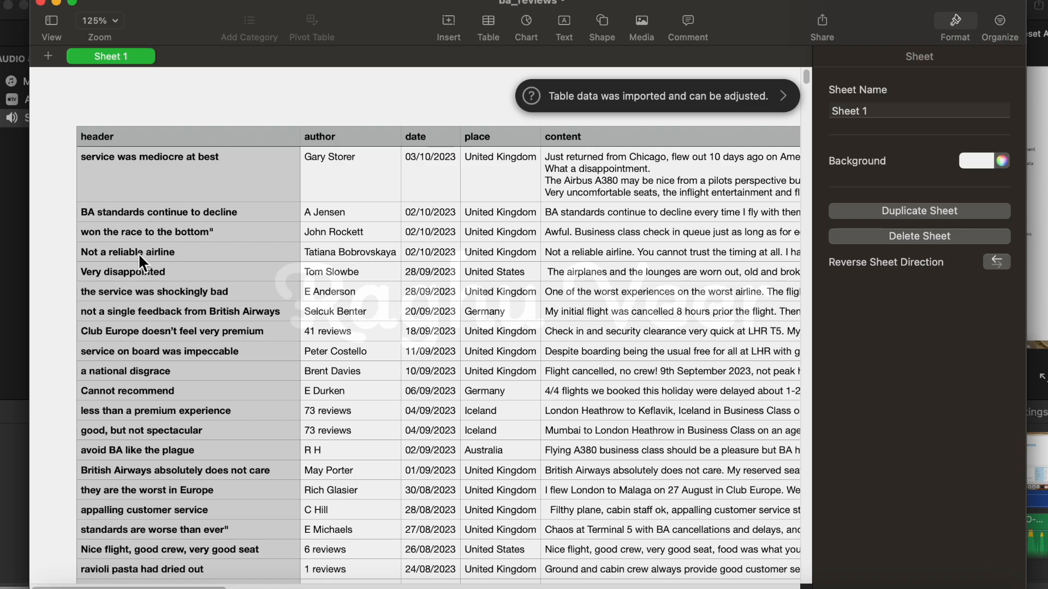
- Examine the columns of the ba_reviews table and the country, code, continent and region rows of the Countries table
left_click_drag(173, 587, 718, 583)
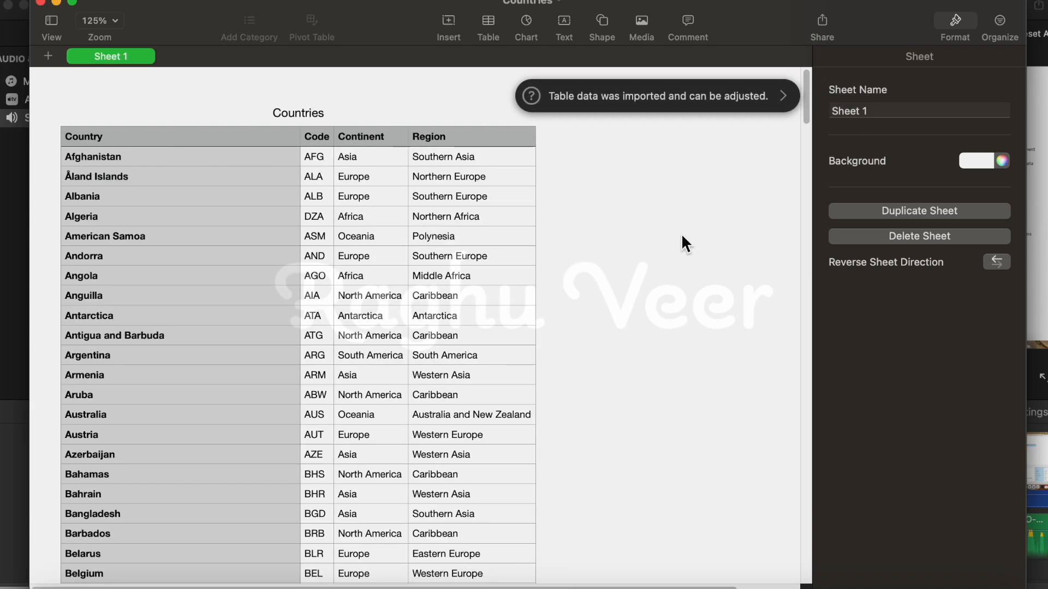
scroll(660, 244, "down", 5)
scroll(660, 245, "up", 5)
scroll(660, 245, "down", 8)
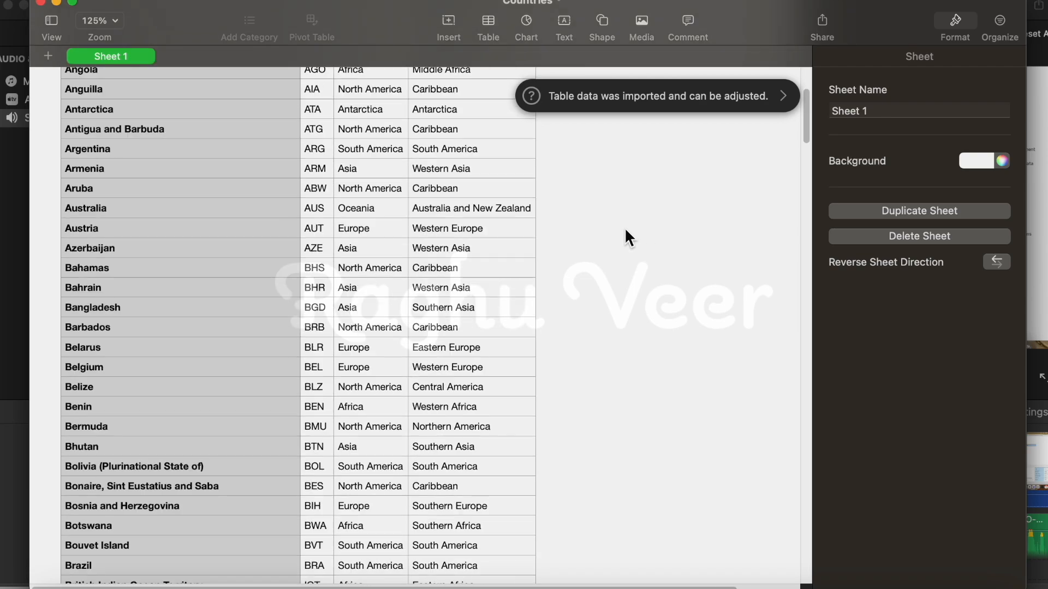
scroll(642, 231, "up", 8)
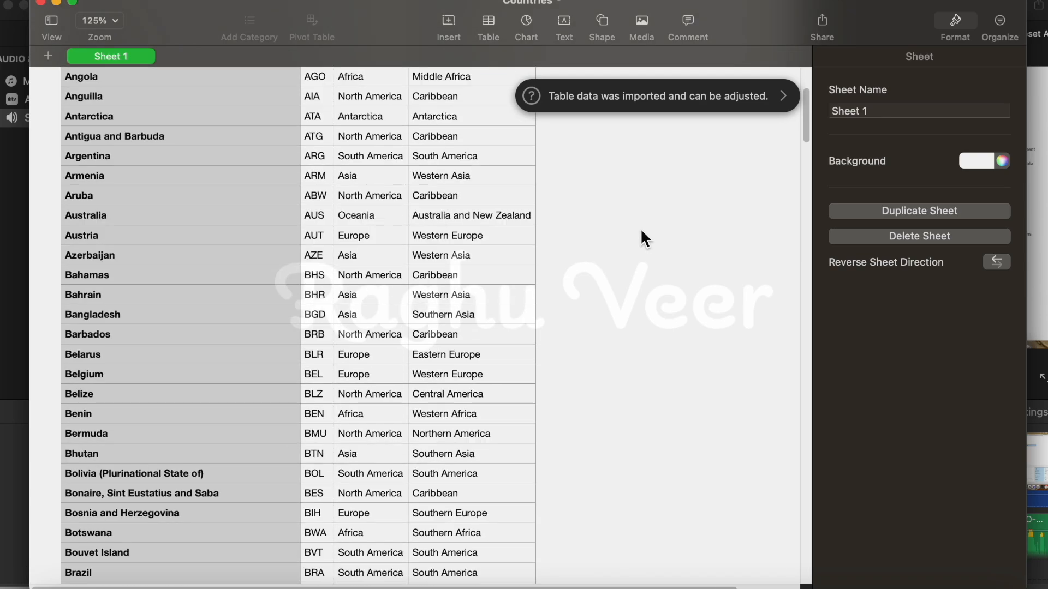
scroll(610, 269, "up", 3)
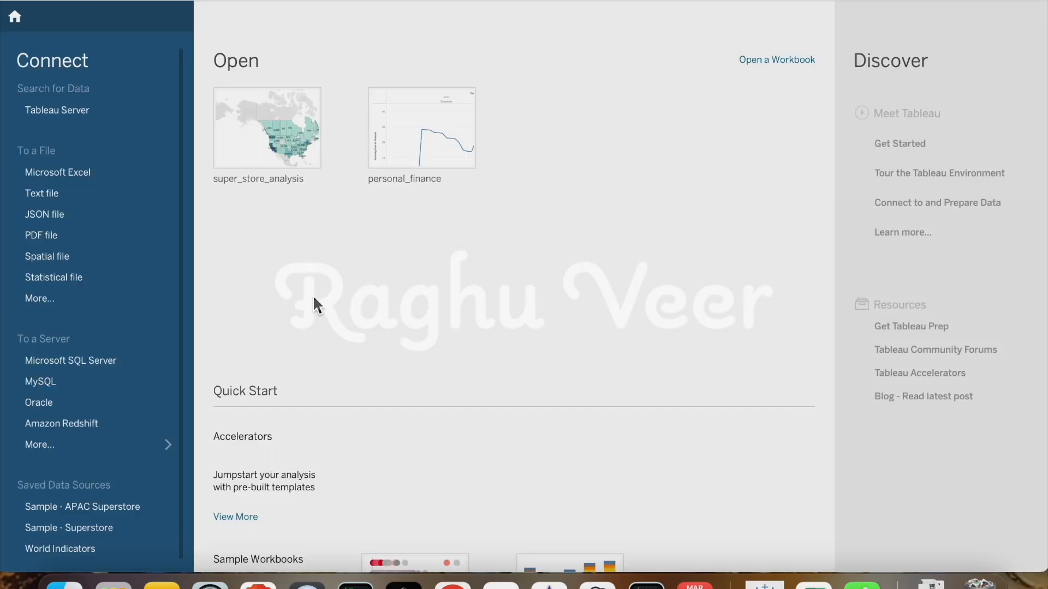
- In Tableau, connect to the text file ba_reviews.csv from the raw_data folder and collapse its table details
left_click(60, 194)
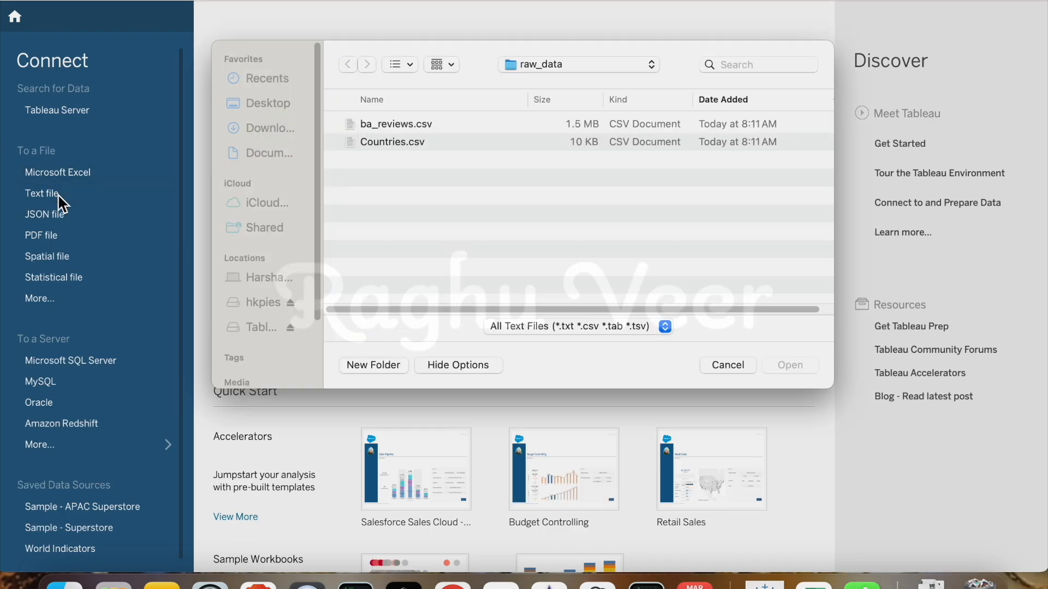
left_click(417, 125)
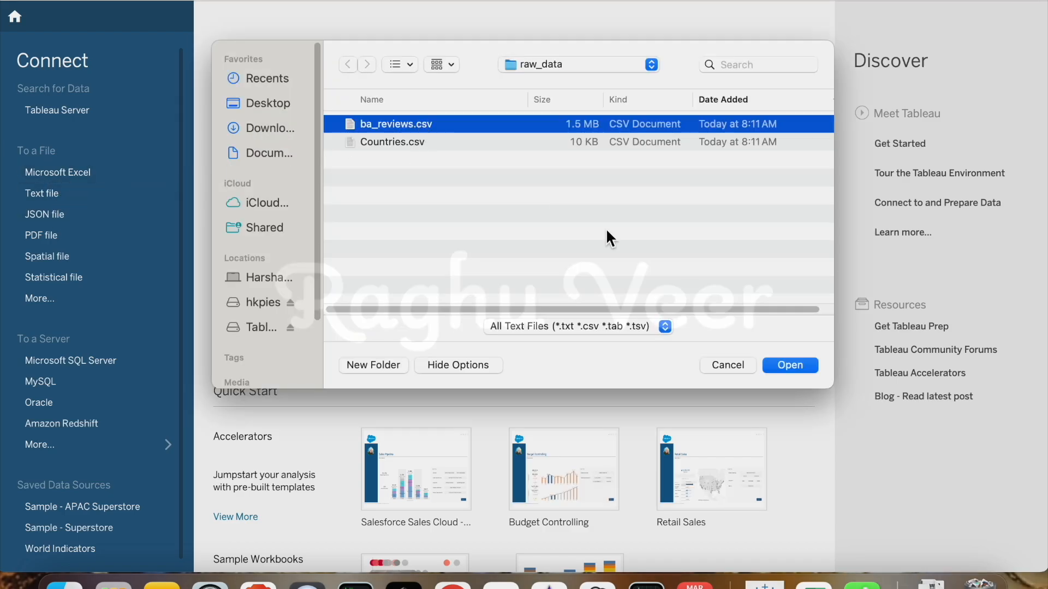
left_click(785, 362)
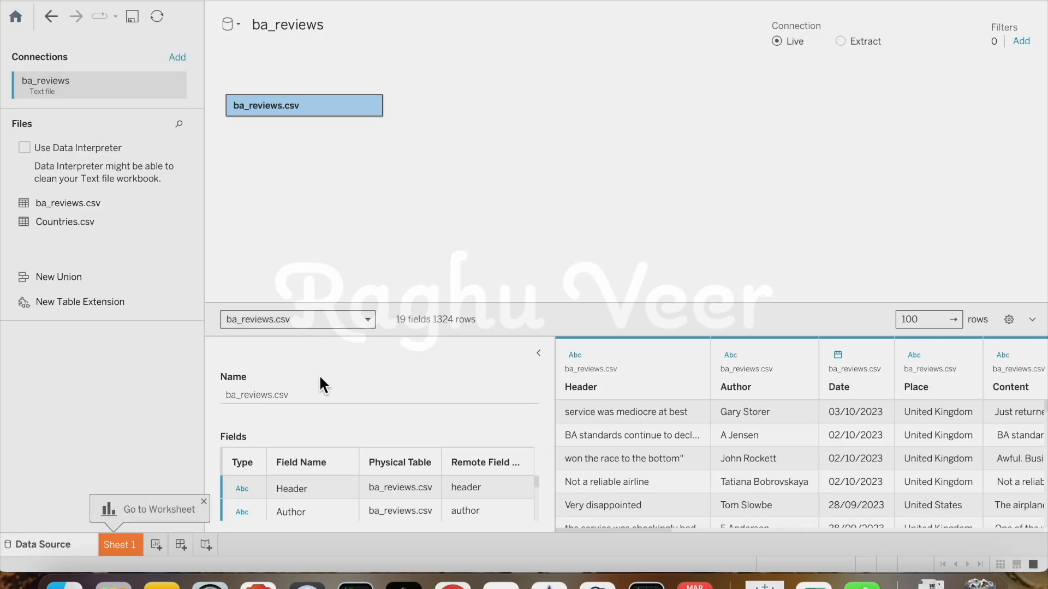
left_click(539, 353)
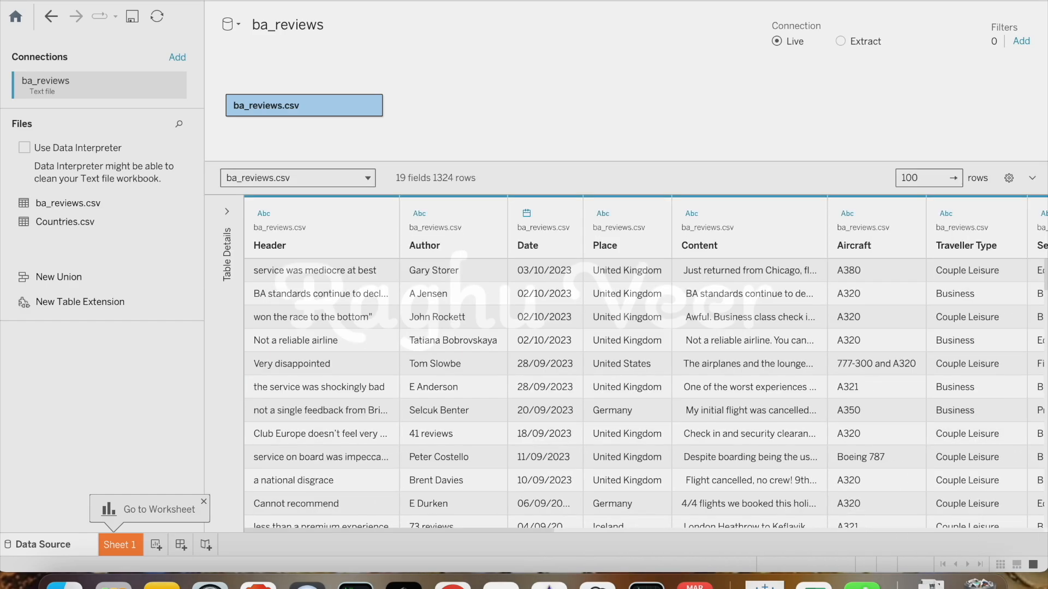
- Add Countries.csv to the data model and relate it to ba_reviews.csv by matching Place with Country
left_click_drag(100, 224, 450, 94)
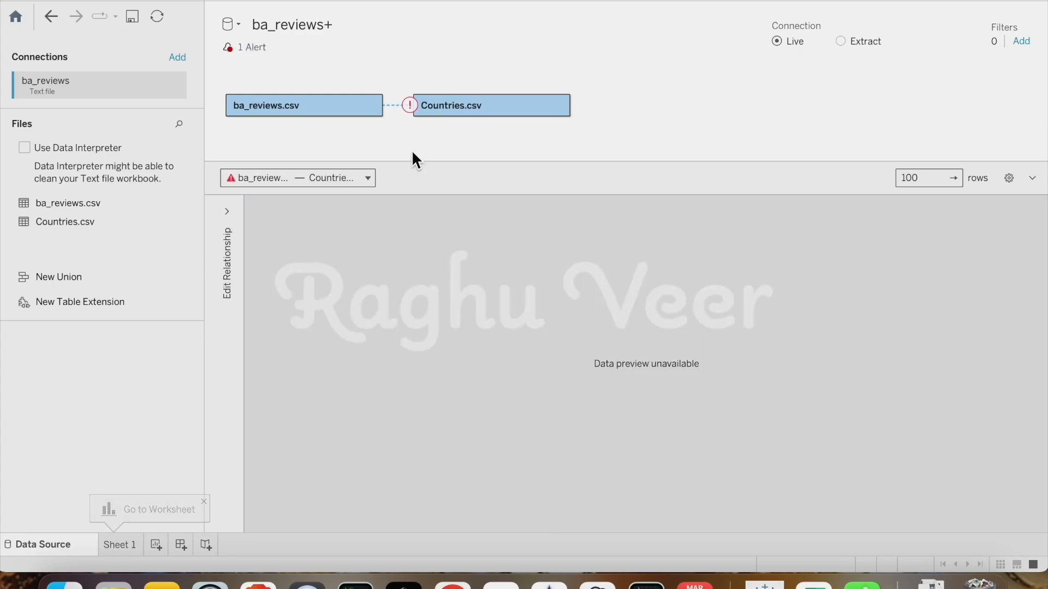
left_click(332, 184)
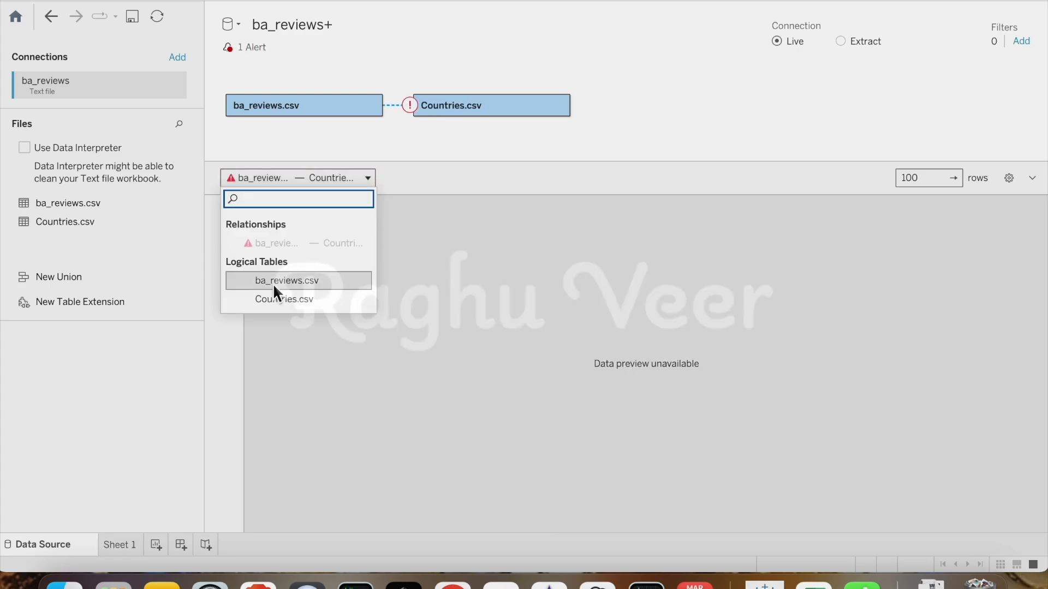
left_click(235, 221)
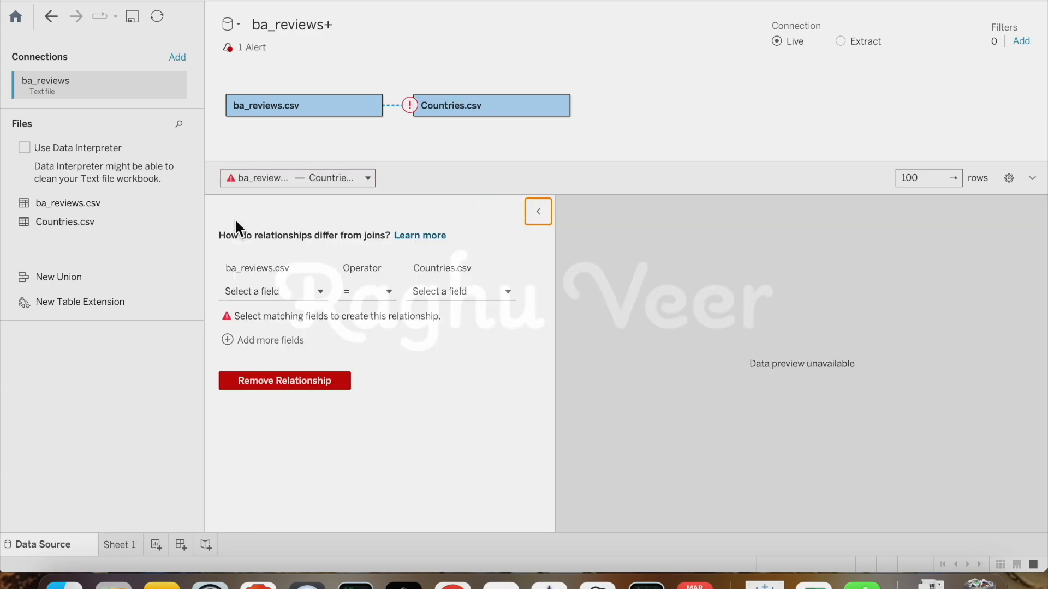
left_click(290, 291)
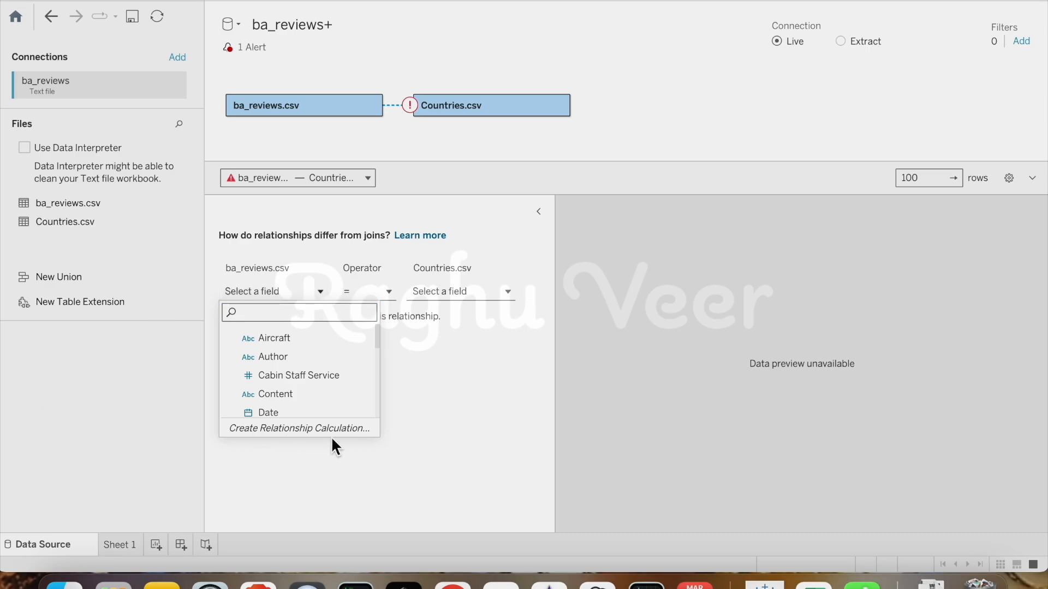
scroll(325, 384, "down", 5)
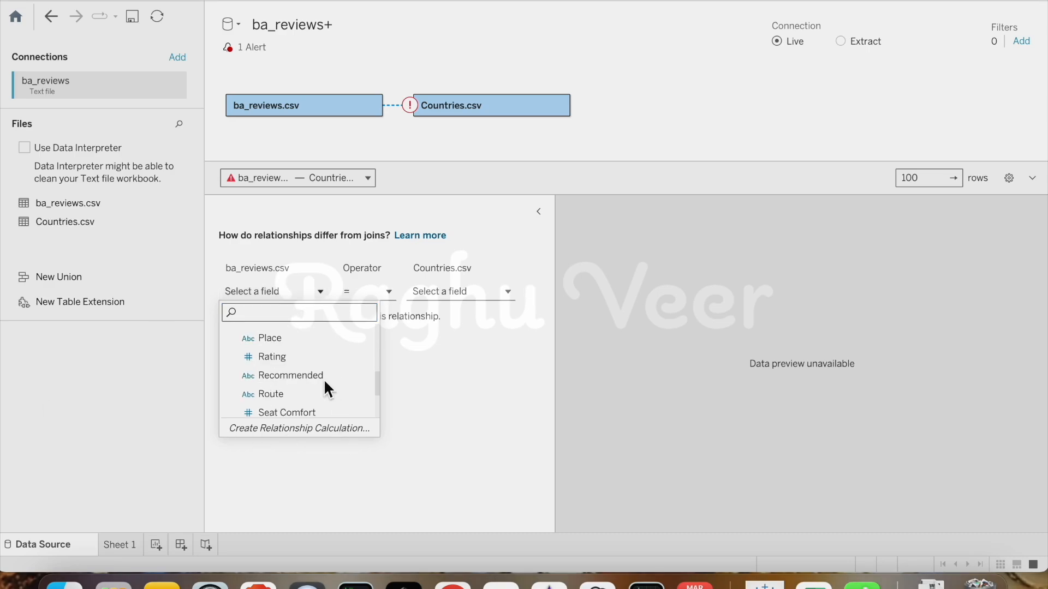
left_click(279, 341)
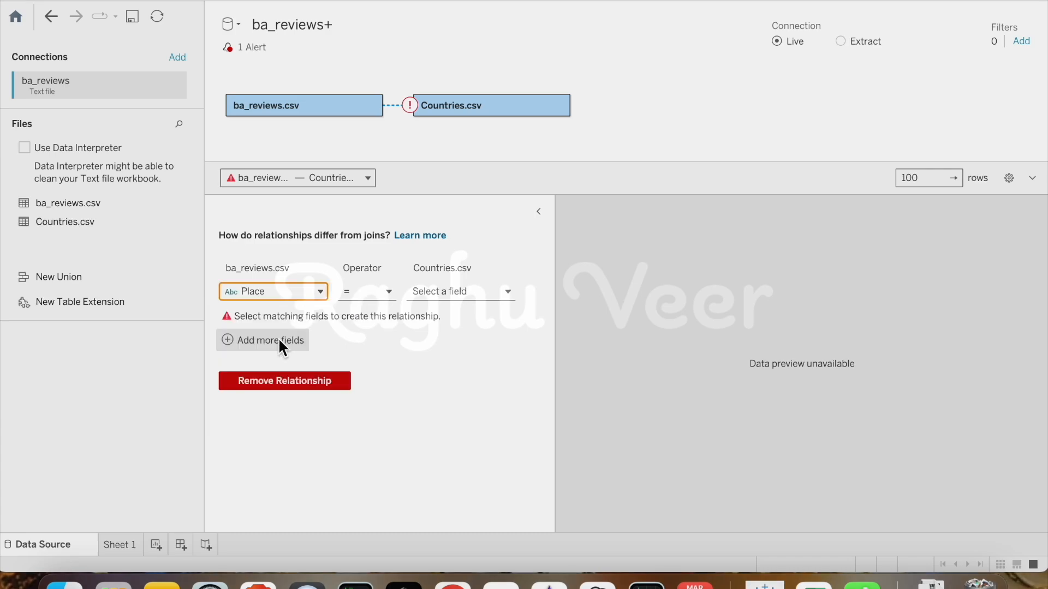
left_click(450, 291)
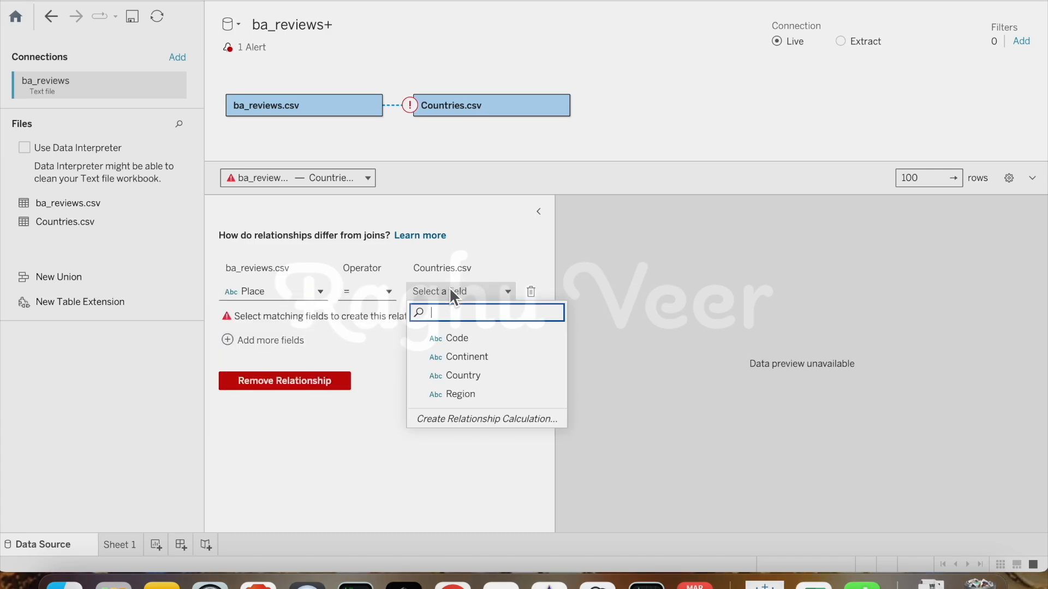
left_click(471, 381)
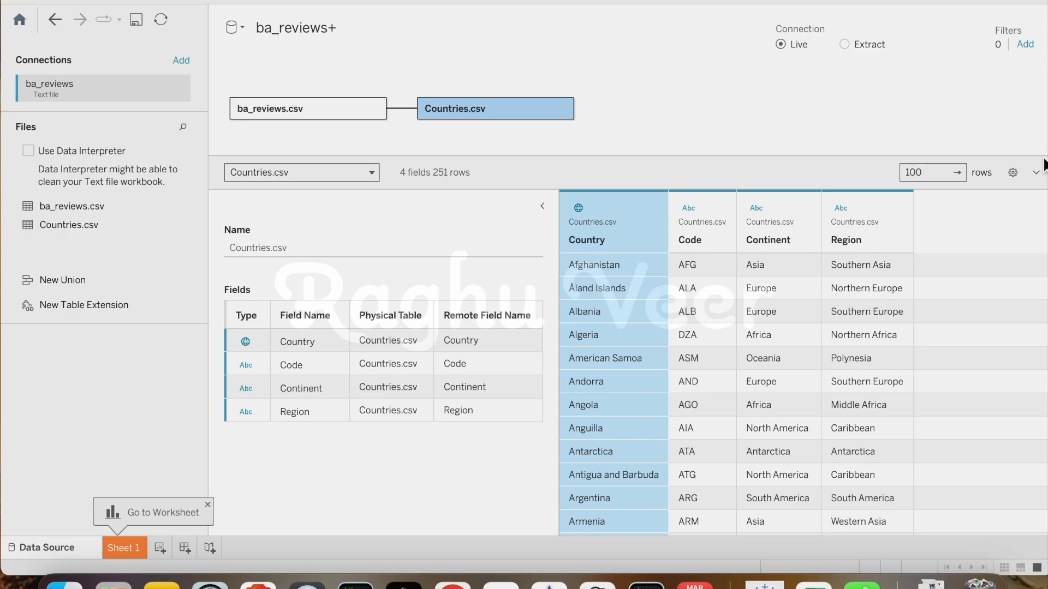
- Enlarge the data model canvas above the data preview and open the Sheet 1 worksheet
left_click_drag(1043, 164, 1025, 346)
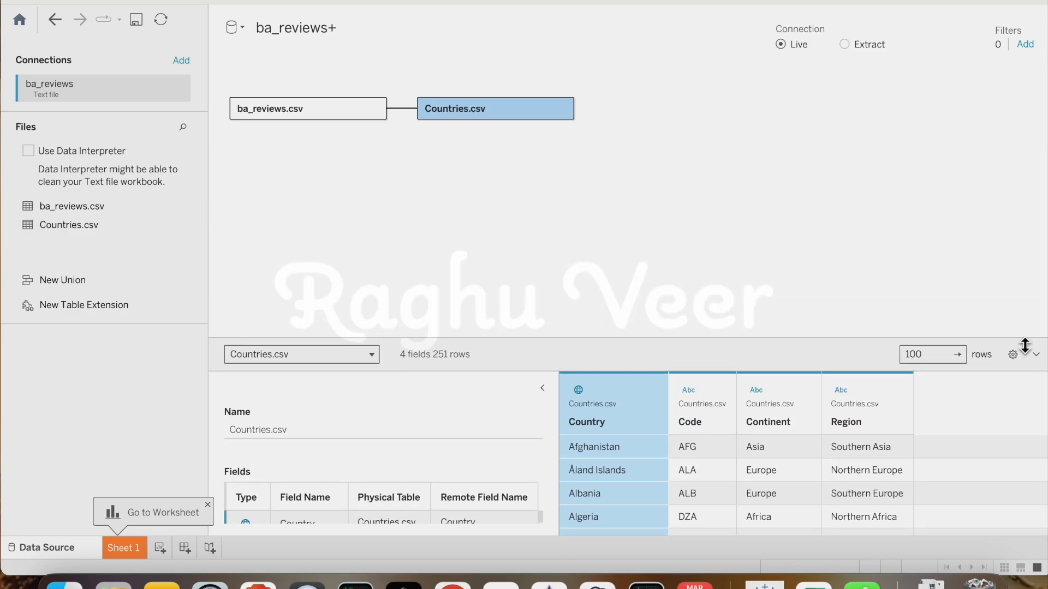
left_click(109, 548)
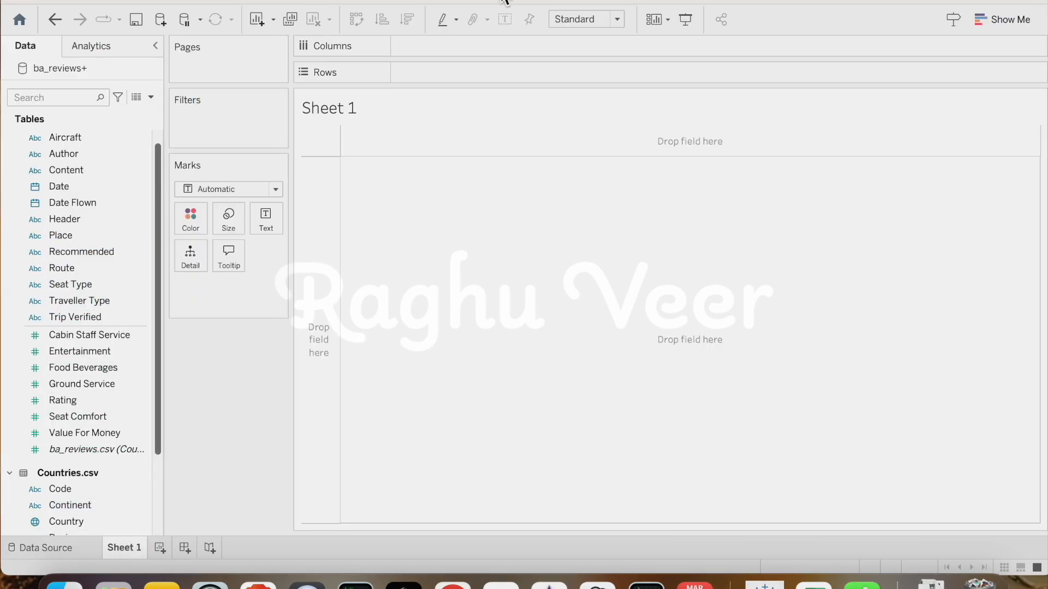
left_click_drag(745, 1, 742, 0)
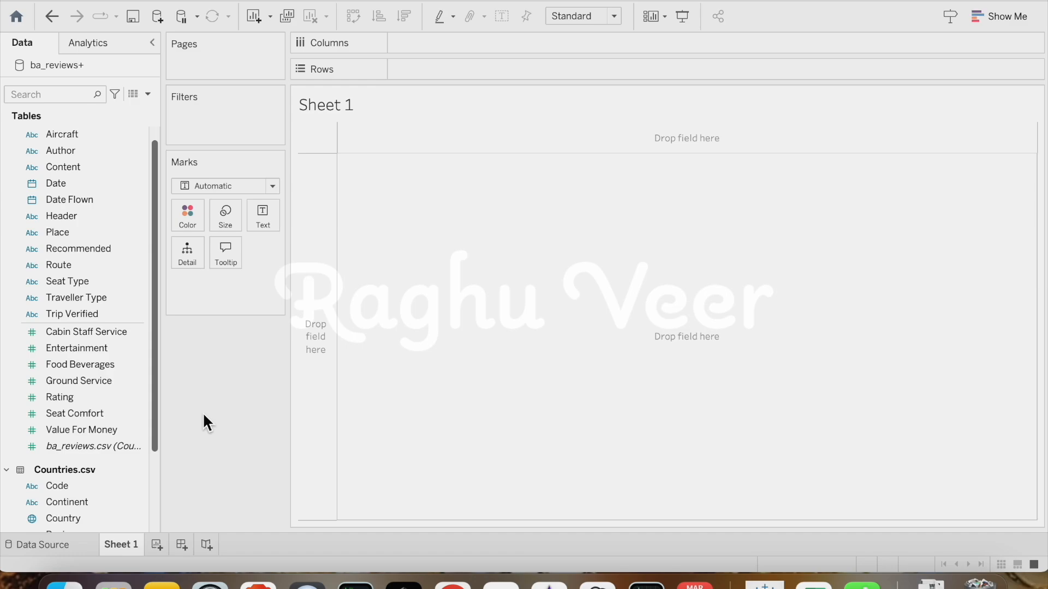
- Assign the Country/Region geographic role to the Place field of ba_reviews.csv
left_click(32, 233)
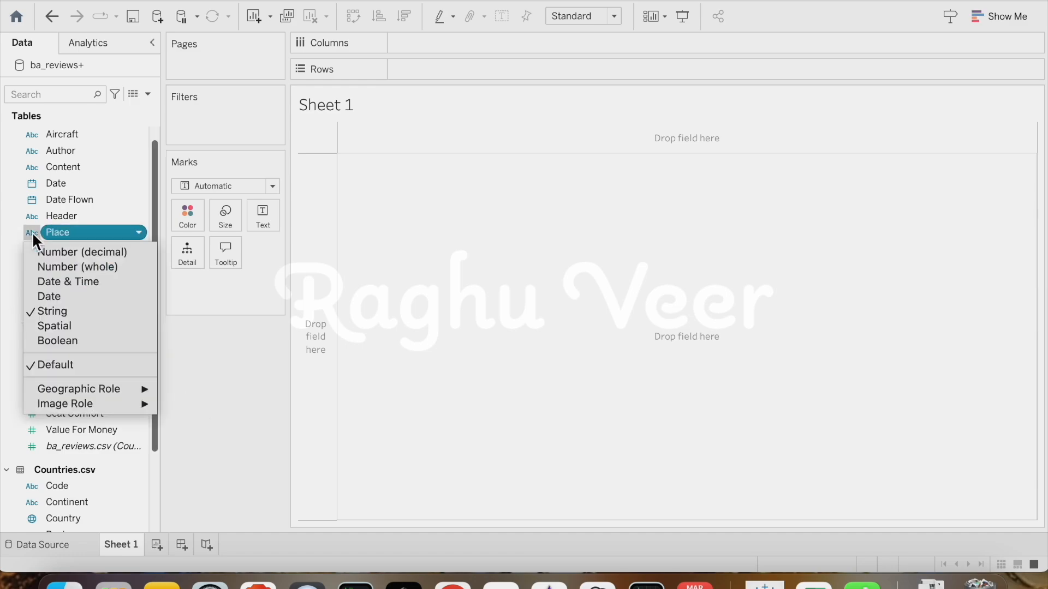
left_click(31, 233)
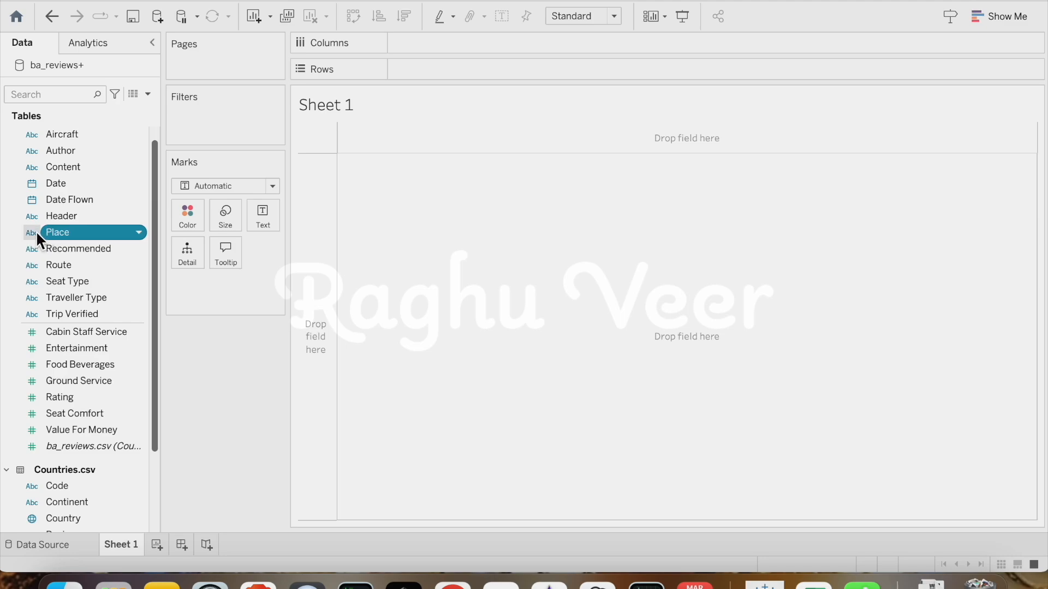
right_click(101, 232)
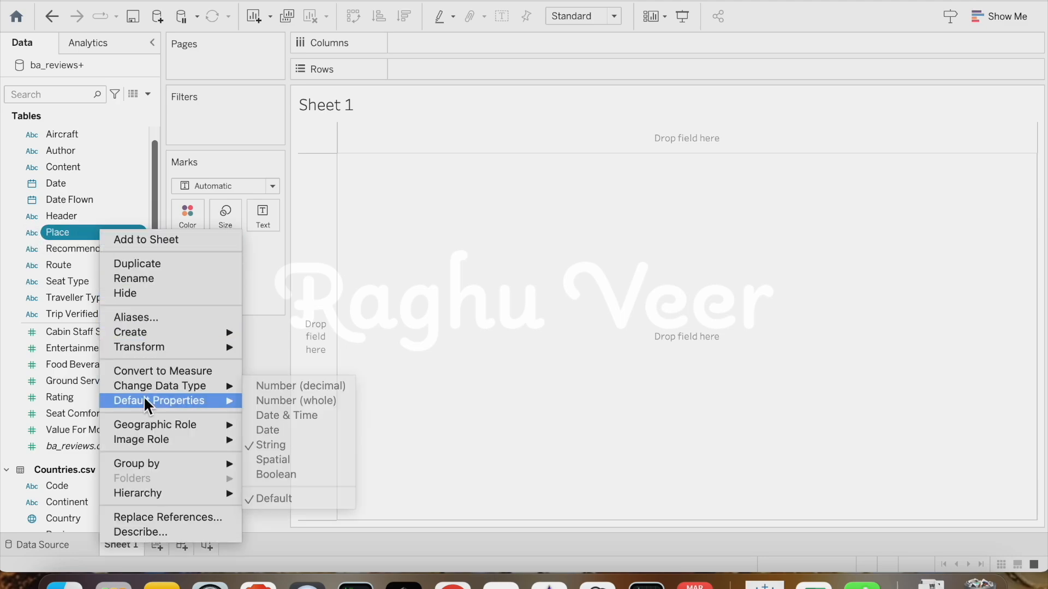
mouse_move(161, 427)
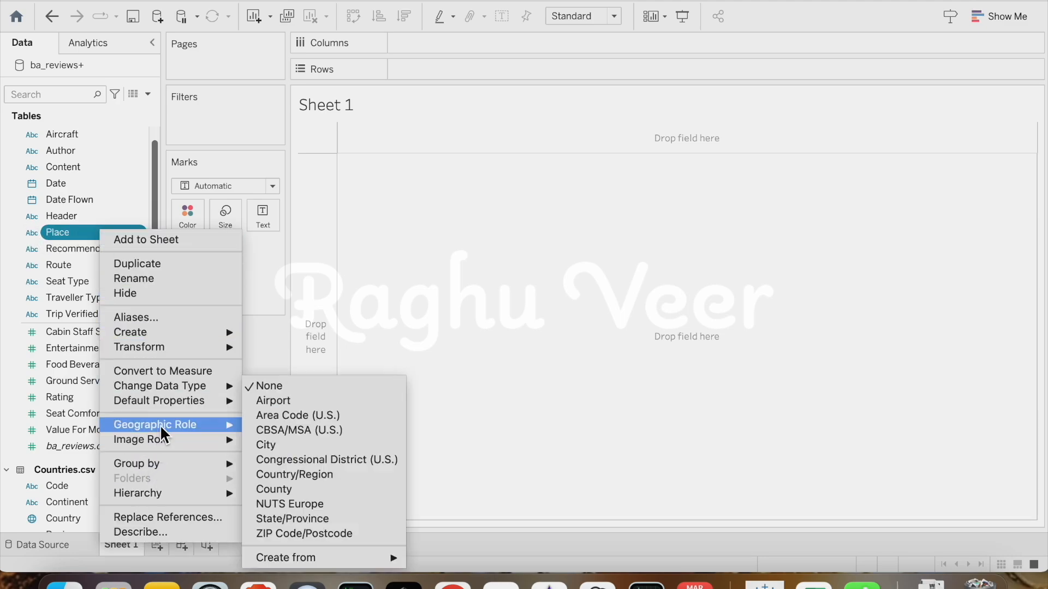
left_click(293, 474)
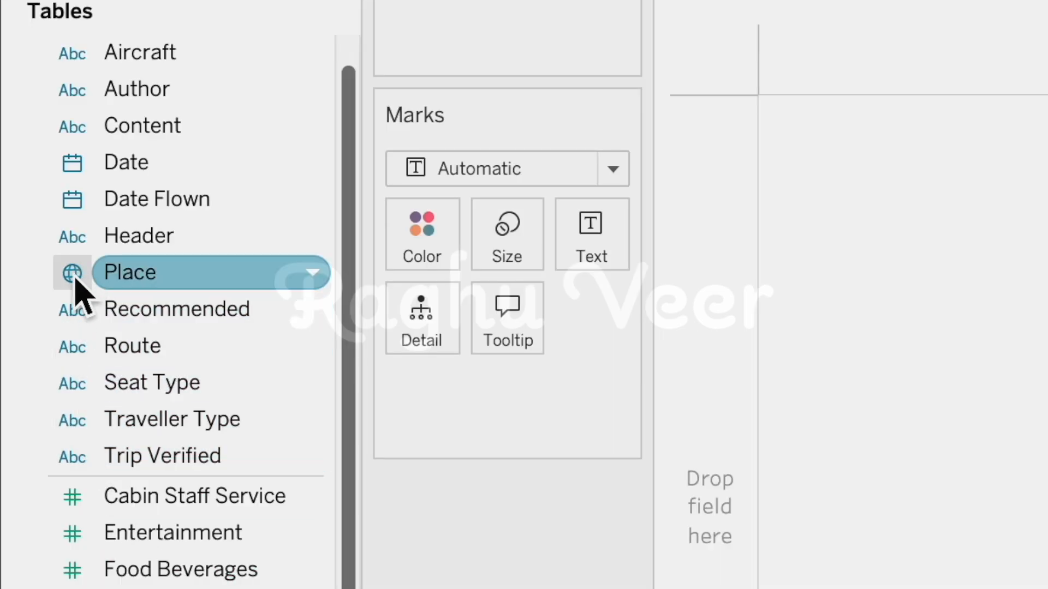
- Create a symbol map on Sheet 1 from the Place field
left_click(144, 281)
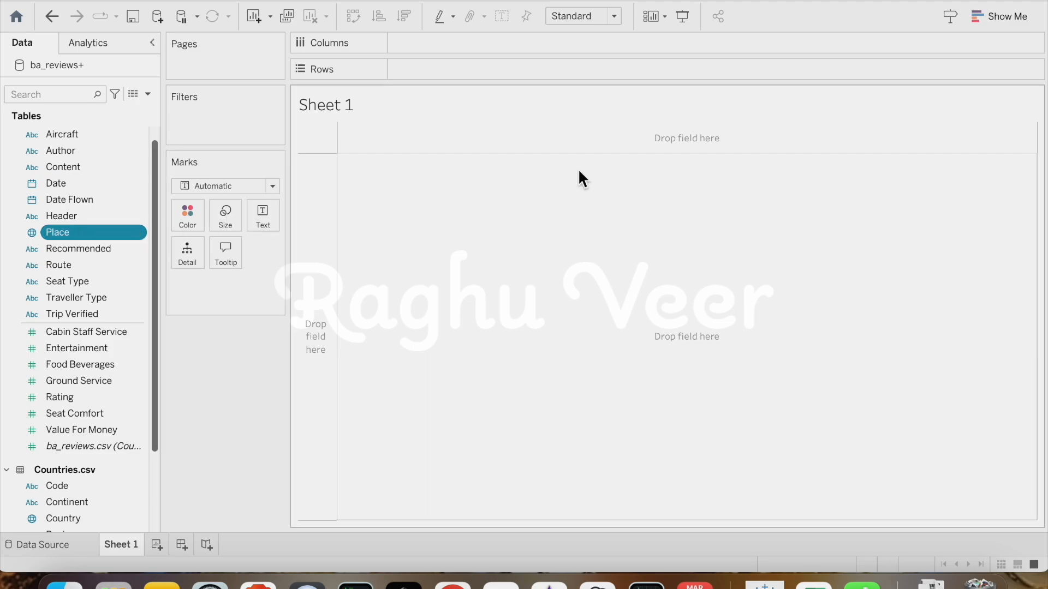
left_click(997, 19)
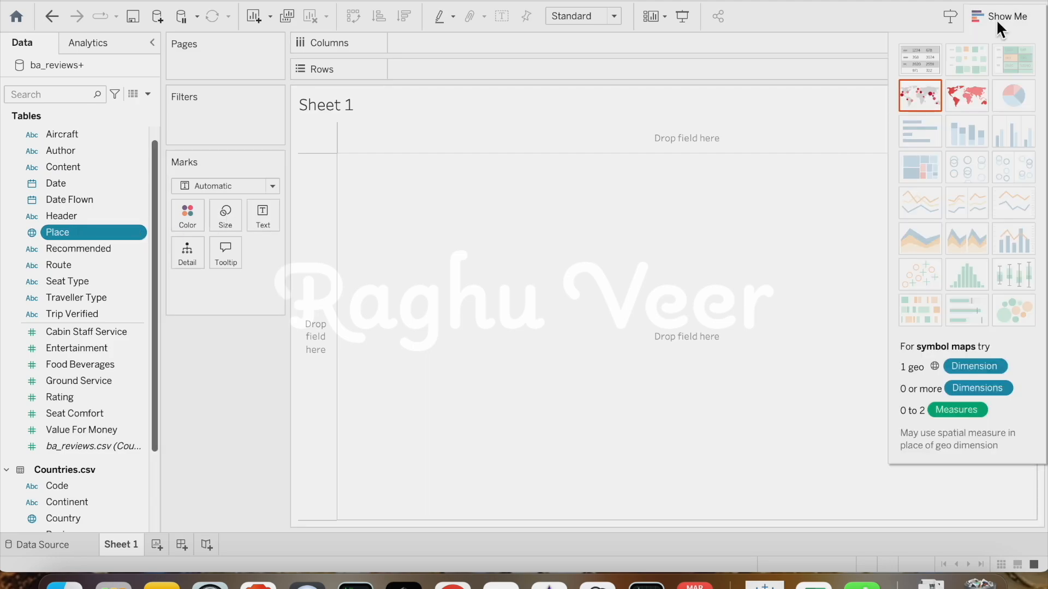
left_click(926, 93)
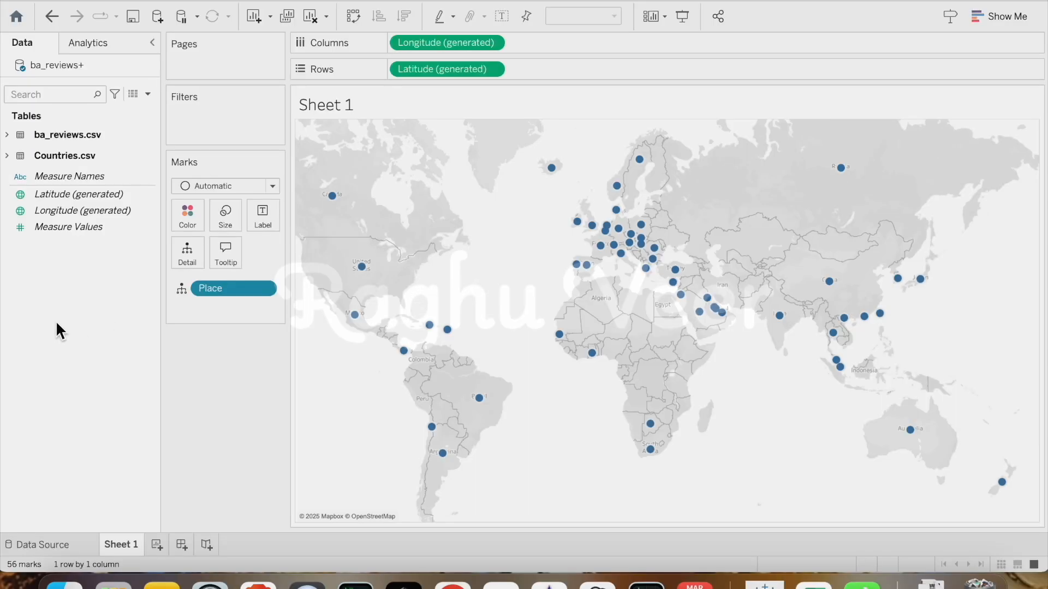
- Start a new parameter named "Pick a metric" with the String data type and a list of allowable values
right_click(71, 292)
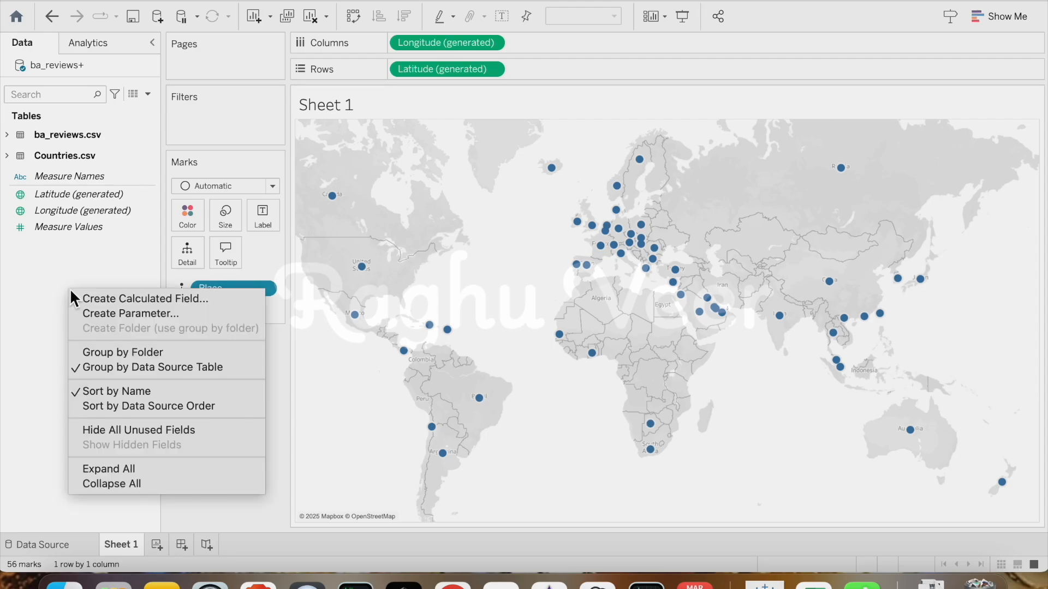
left_click(115, 315)
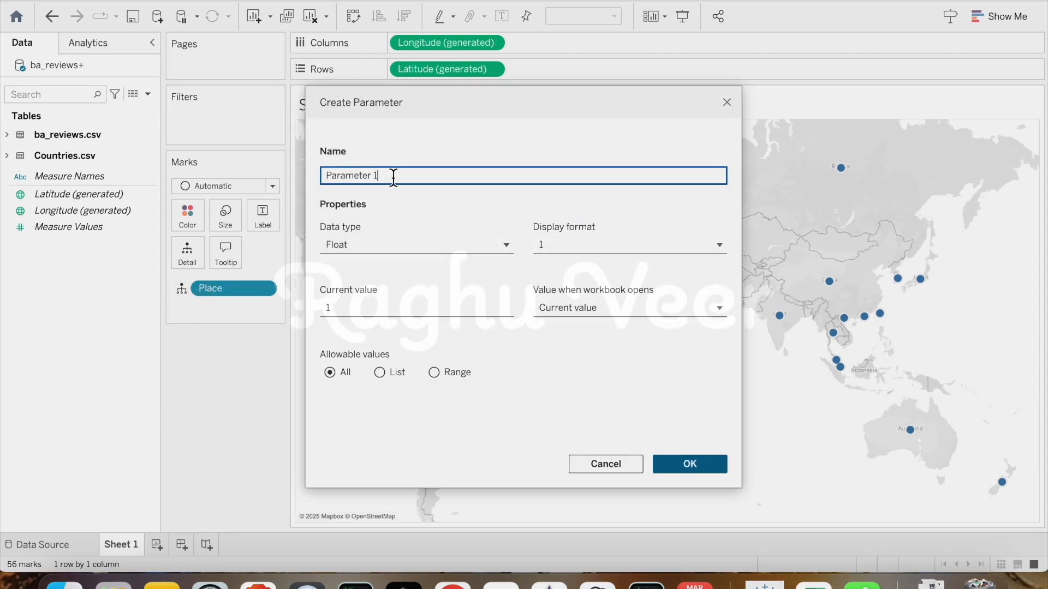
left_click_drag(392, 176, 299, 183)
type("Pick a metric")
left_click(492, 244)
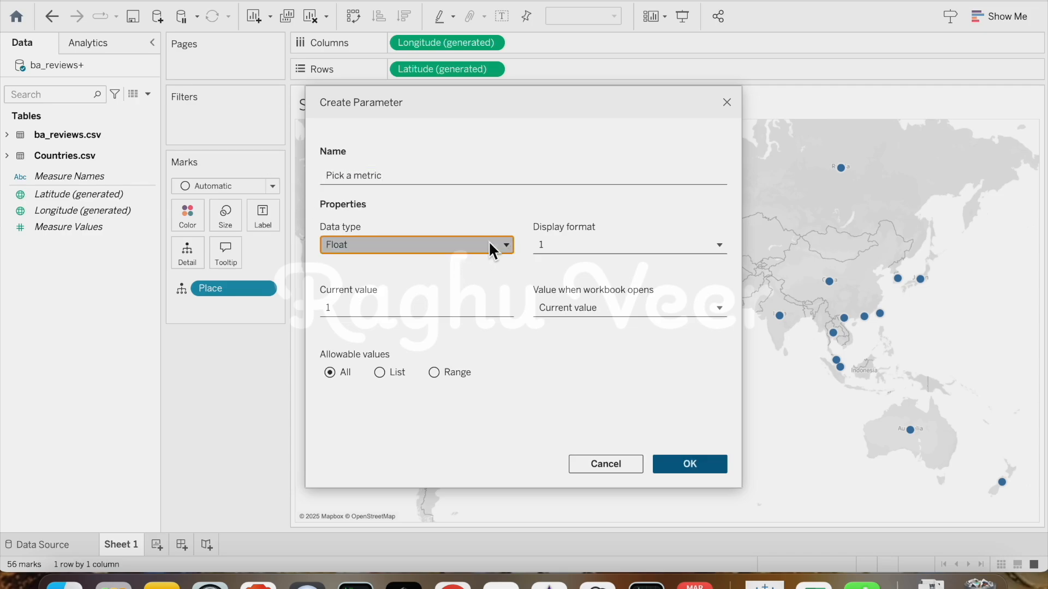
left_click(371, 303)
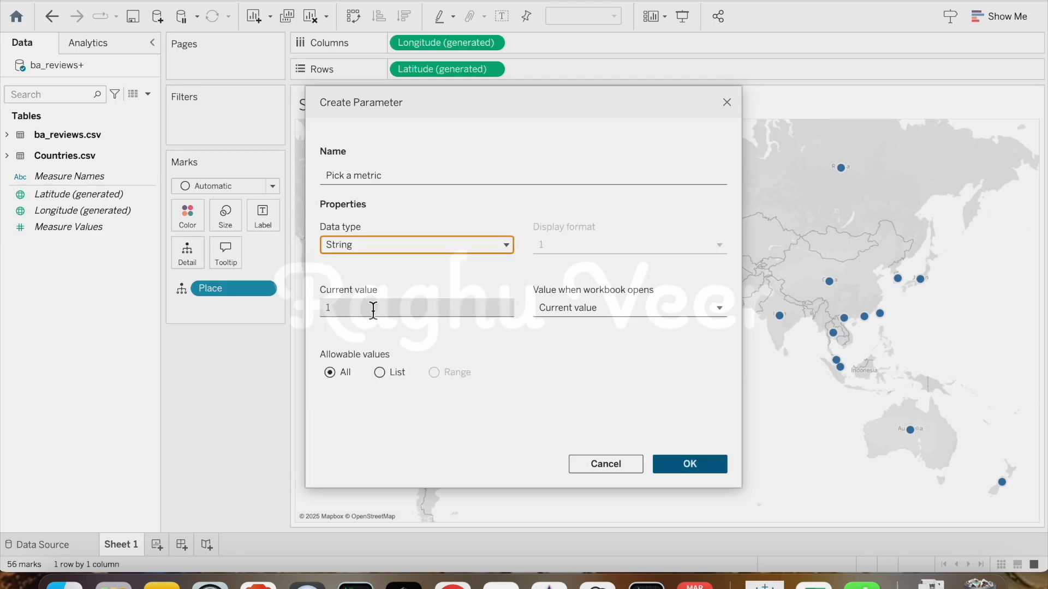
left_click(382, 371)
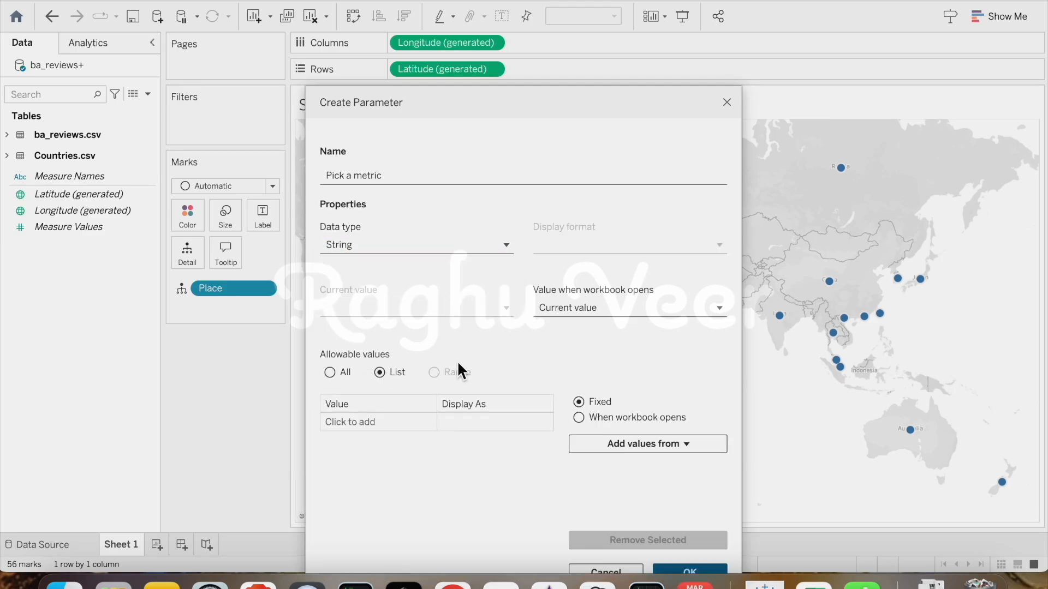
- Enter Cabin Staff Service and Entertainment as the first two allowable values of the parameter
left_click(364, 423)
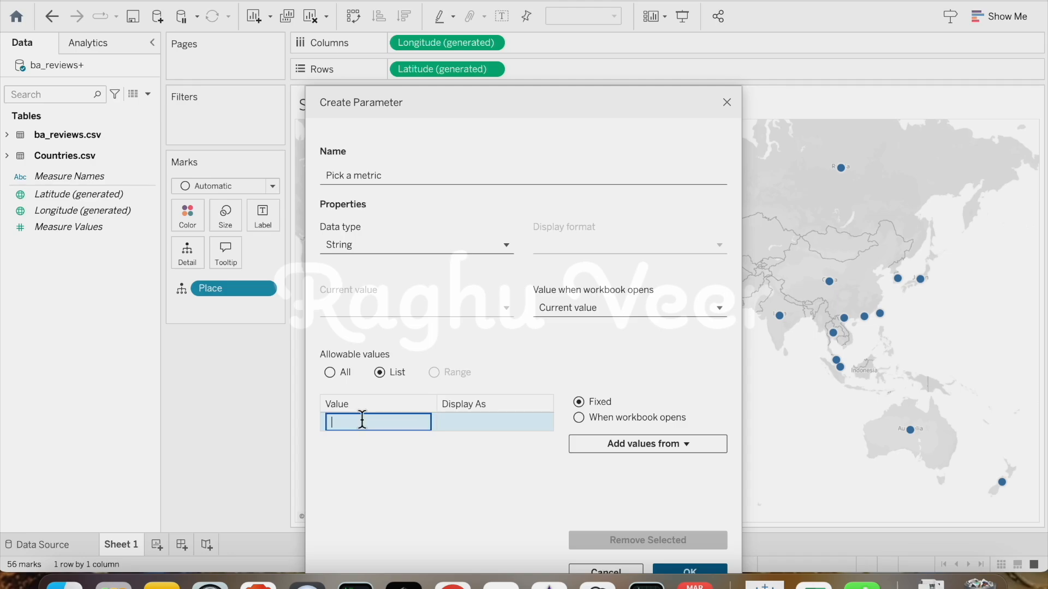
type("CV")
type("Cabin Staff Service")
key("Return")
left_click(374, 440)
type("Entertainment")
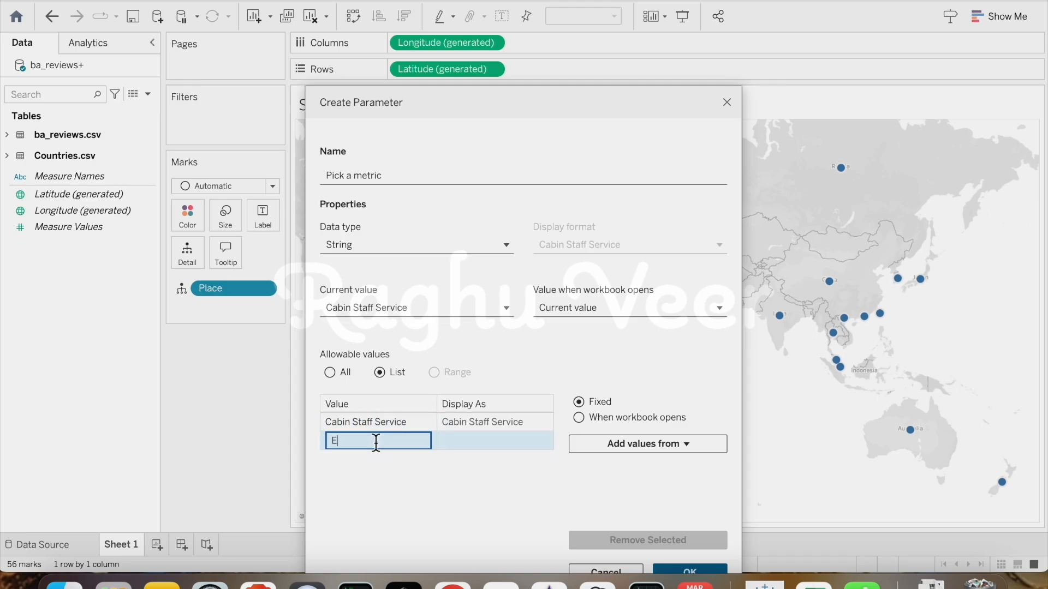
key("Return")
- Add Food, Ground Service and Seat Comfort to the allowable values of the Pick a metric parameter
left_click(395, 458)
type("Food")
key("Return")
left_click(367, 476)
type("Ground Service")
key("Return")
left_click(367, 497)
type("Seat Comfor")
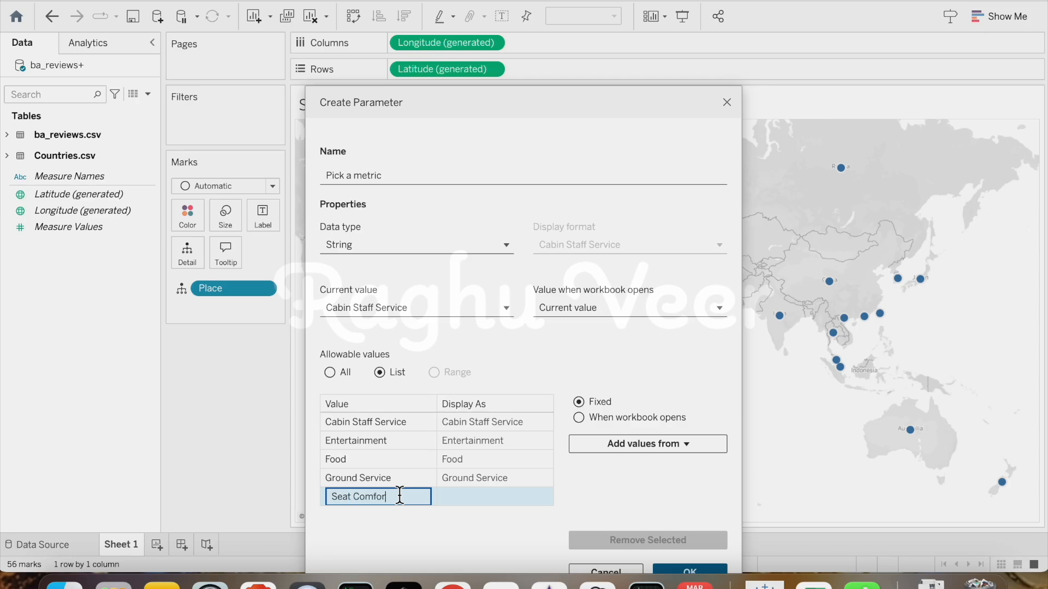
type("t")
key("Return")
- Add Value and Overall Rating as the last two allowable values of the parameter
left_click(377, 517)
type("Value")
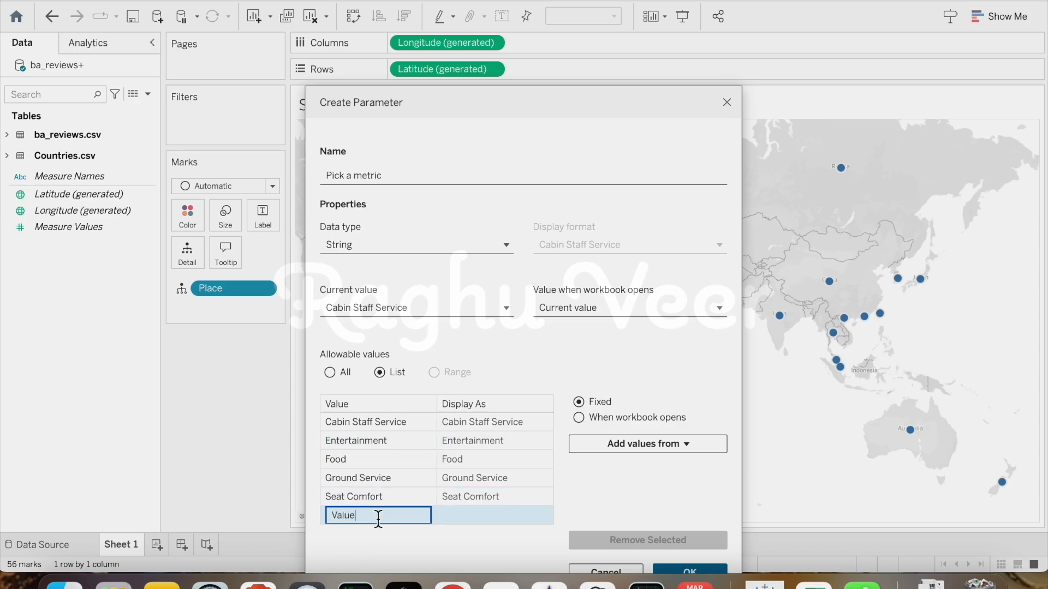
key("Return")
left_click(348, 534)
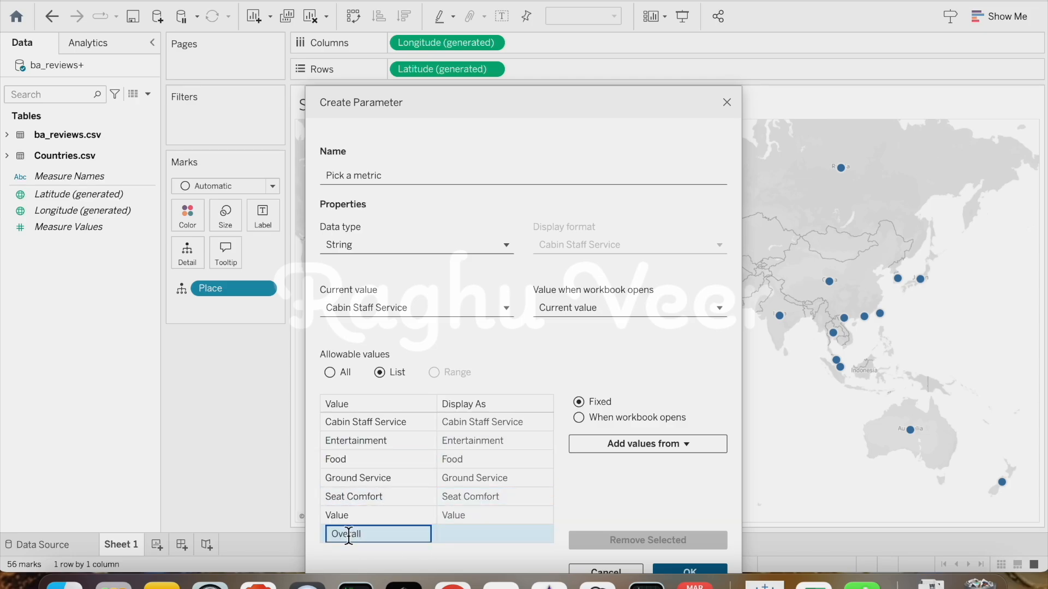
type("Overall Rating")
key("Return")
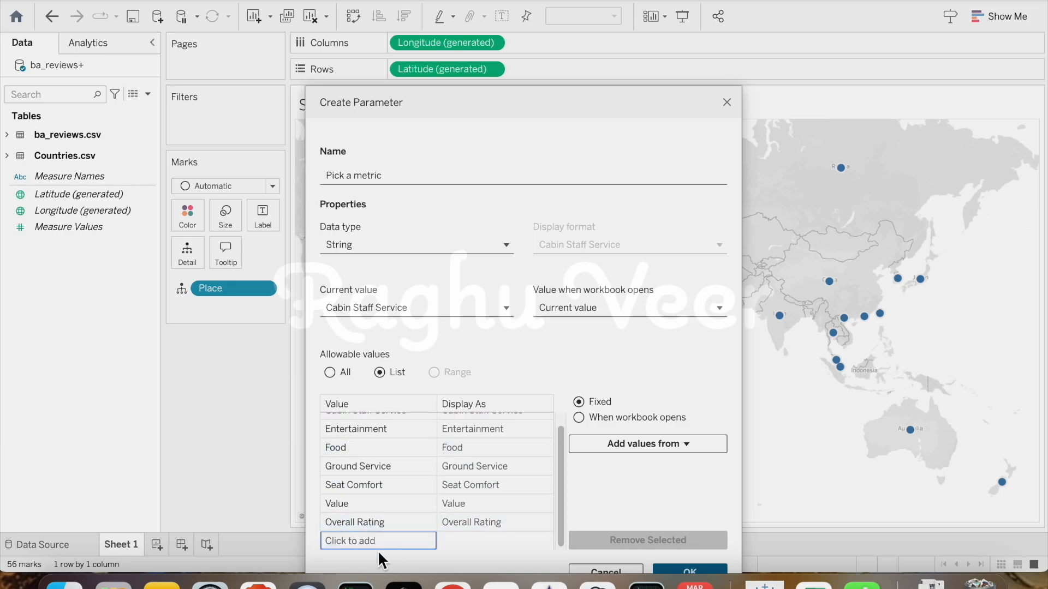
- Move Overall Rating to the start of the allowable values and create the Pick a metric parameter
left_click(376, 523)
key("Delete")
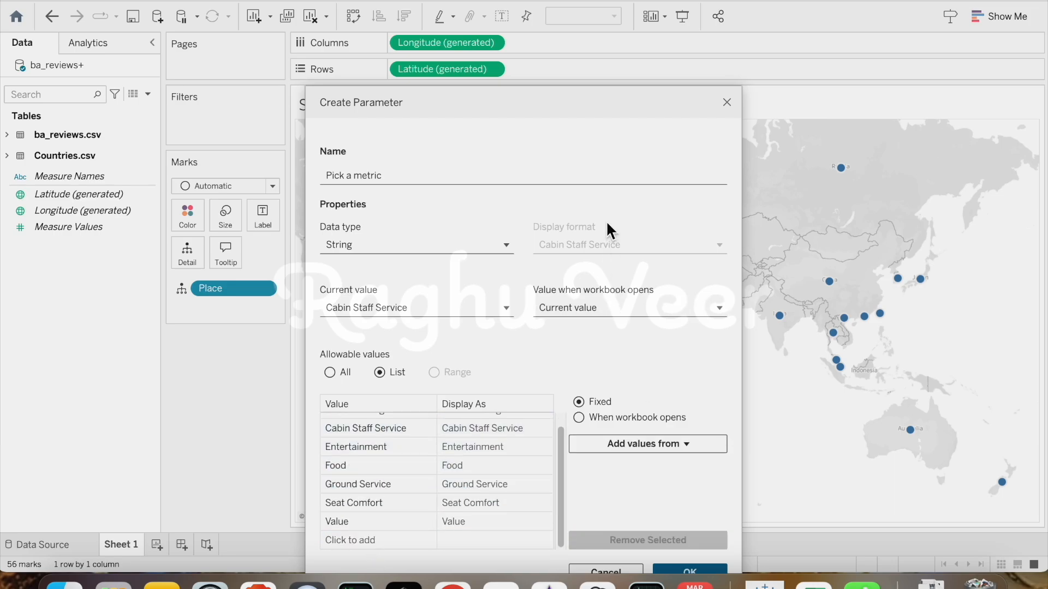
left_click_drag(574, 101, 575, 66)
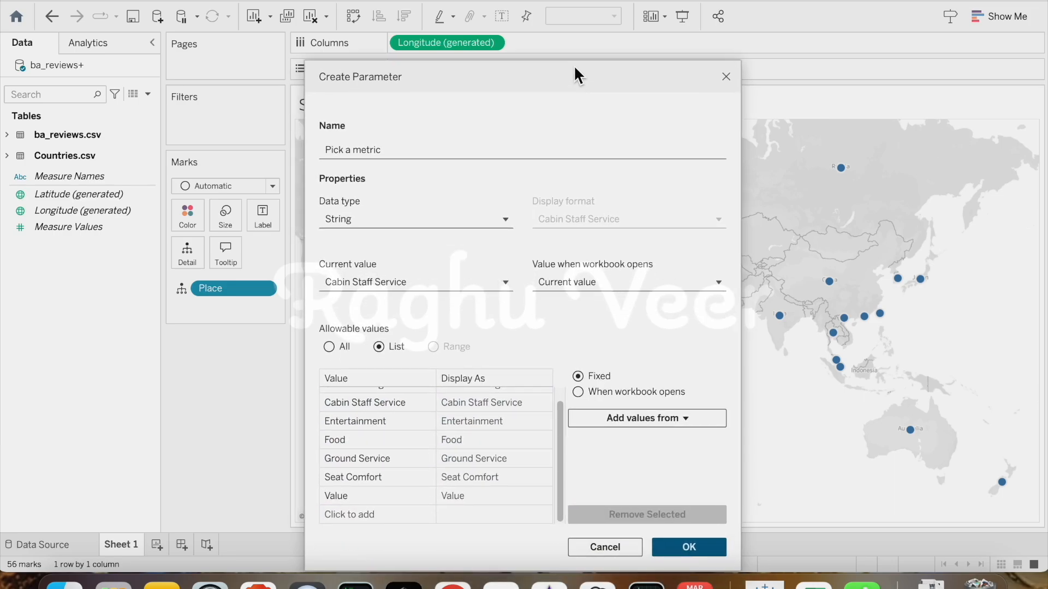
left_click(676, 548)
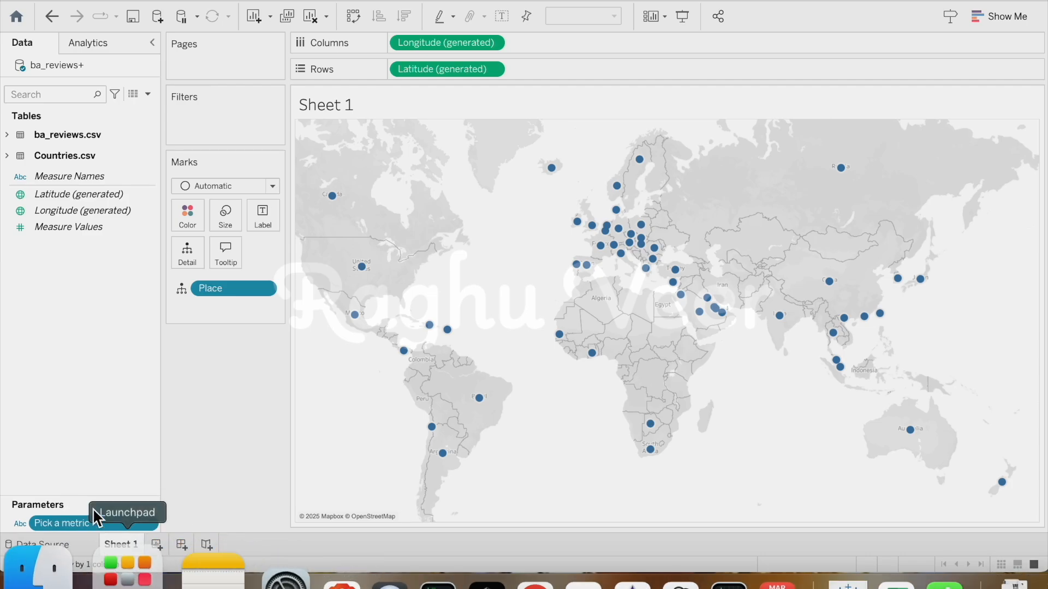
- Show the Pick a metric parameter control on Sheet 1 and try its Overall Rating and Cabin Staff Service options
right_click(77, 522)
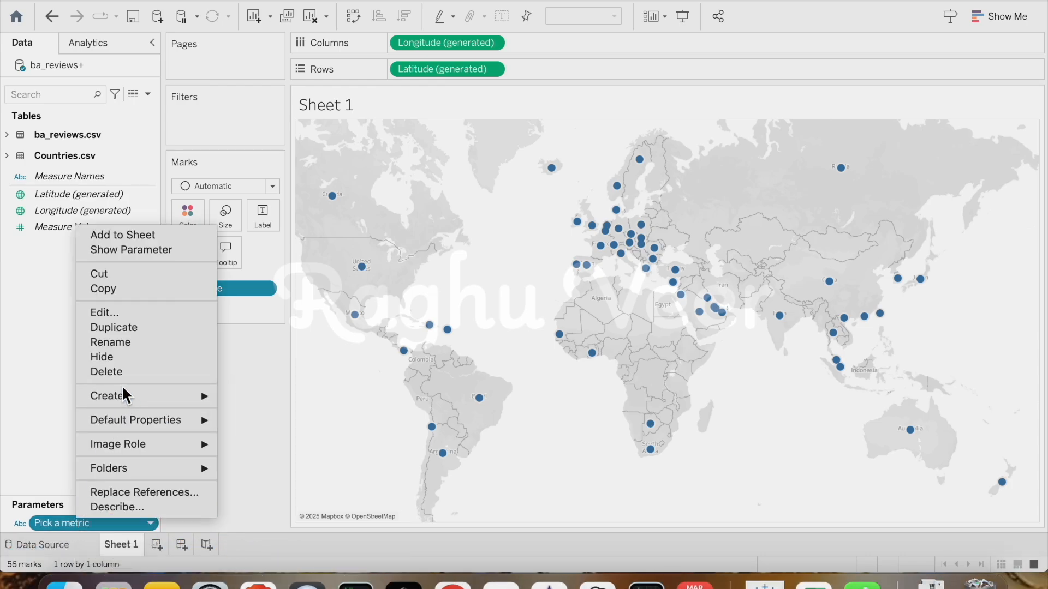
left_click(117, 250)
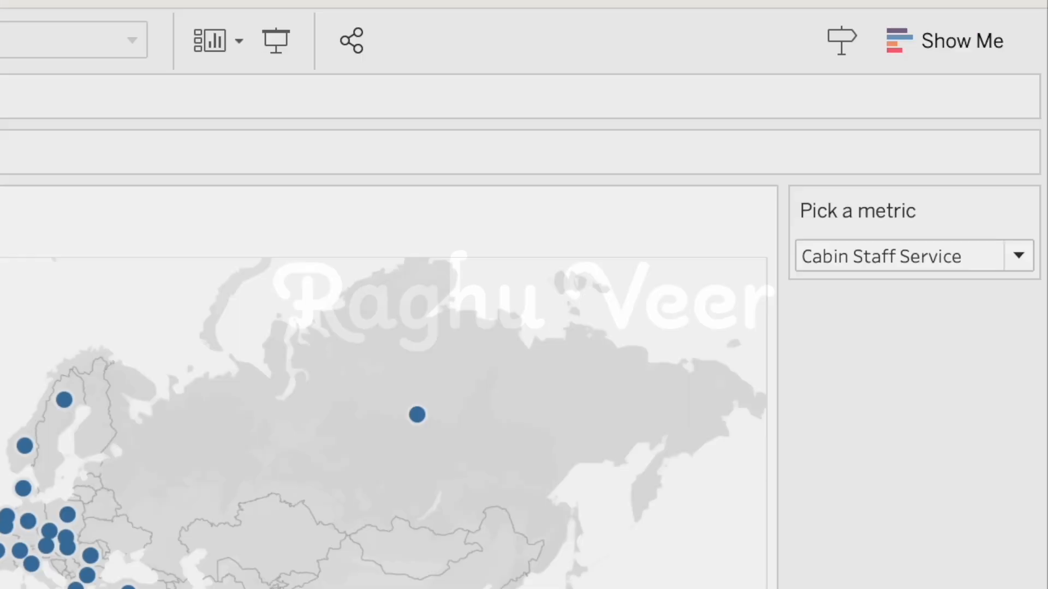
left_click(1031, 119)
left_click(867, 292)
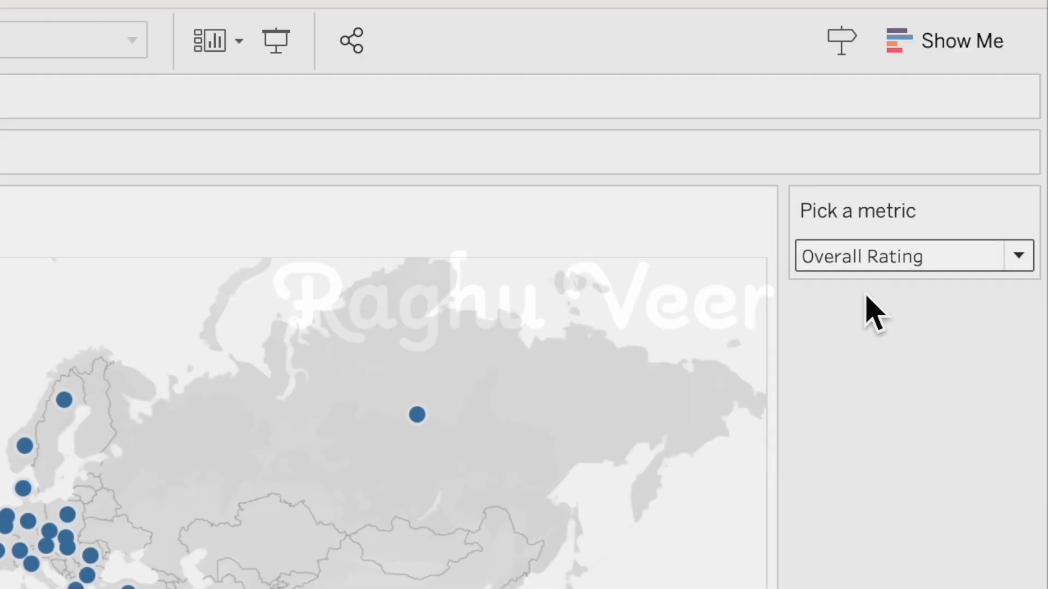
left_click(921, 267)
left_click(915, 342)
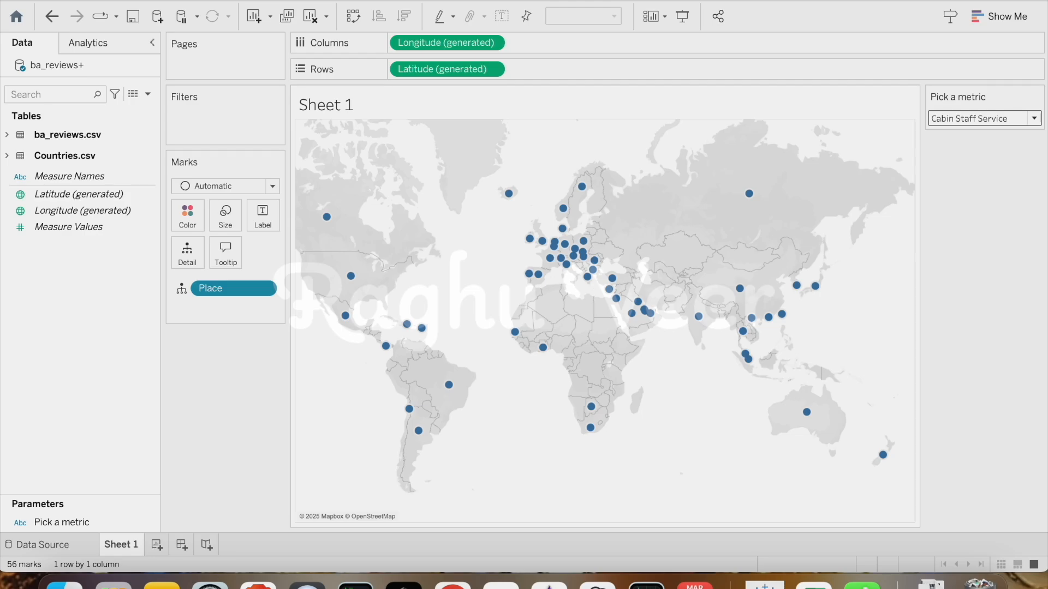
- Display the Pick a metric control as a single value list and choose Overall Rating
left_click(1036, 97)
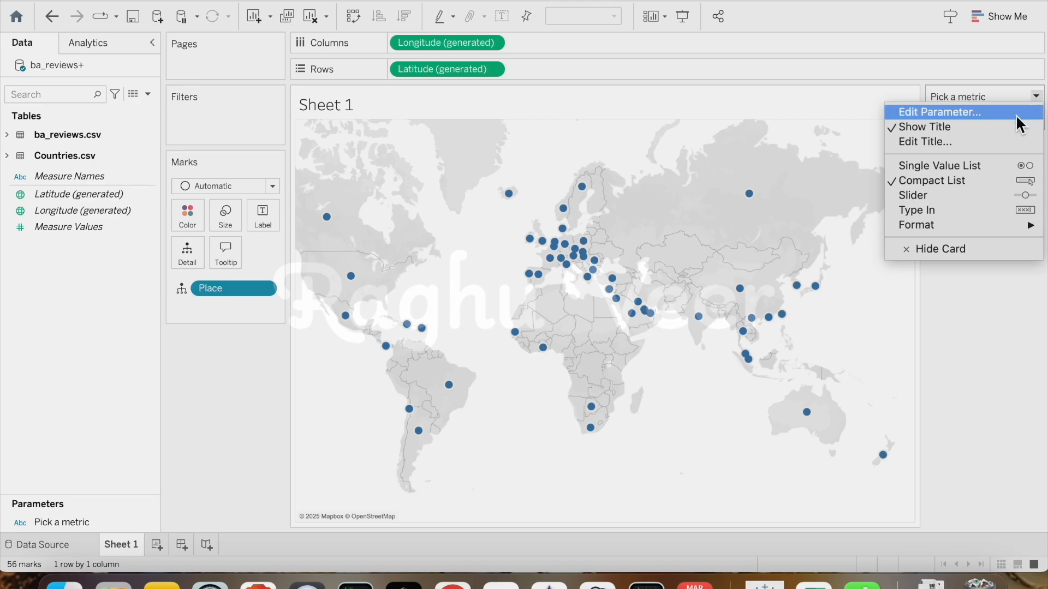
left_click(976, 167)
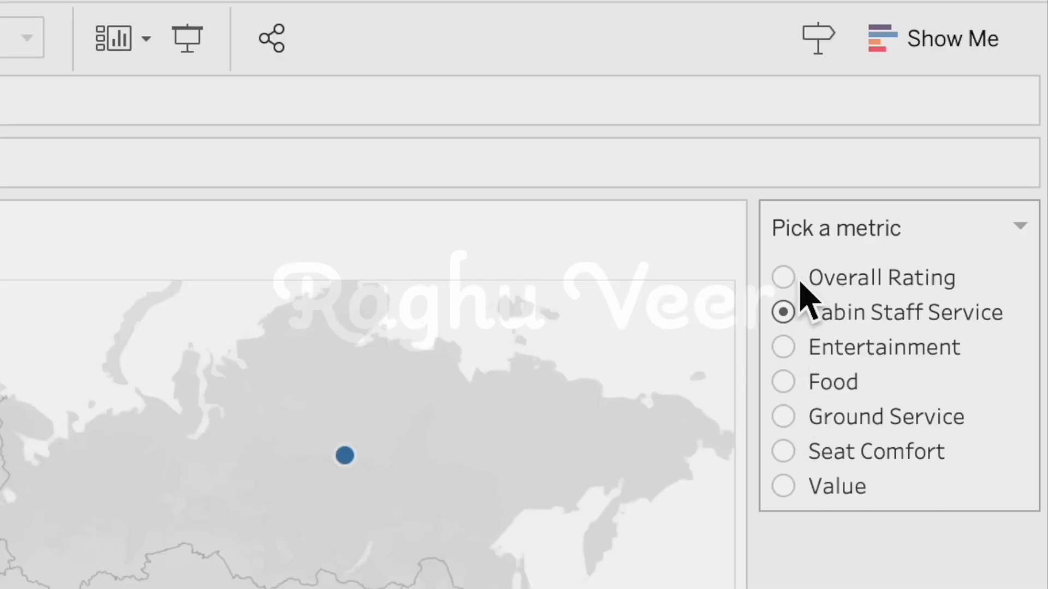
left_click(783, 382)
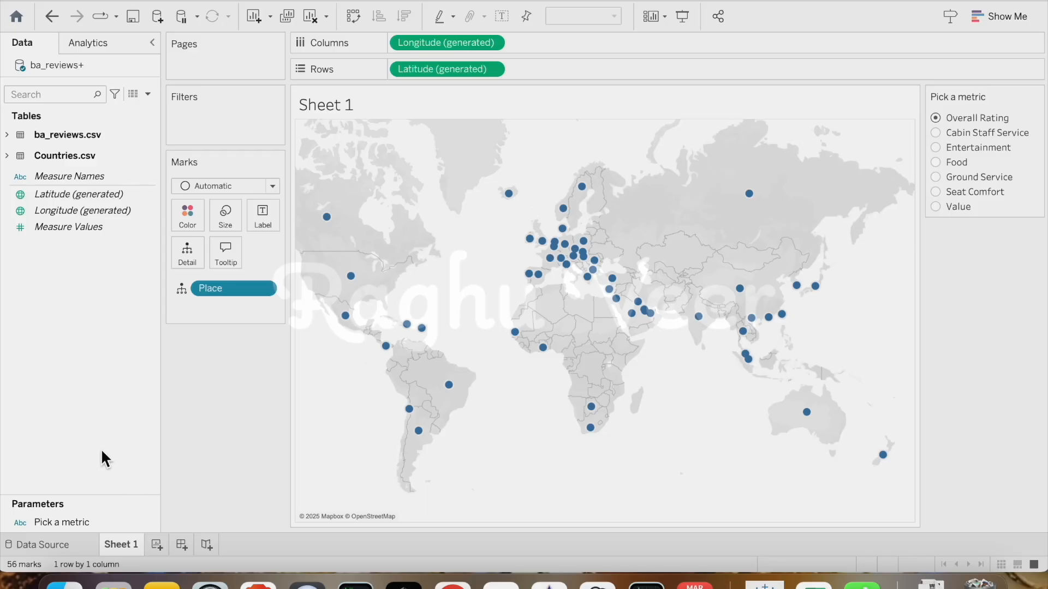
- Create an empty calculated field named "Metric Selected"
right_click(97, 420)
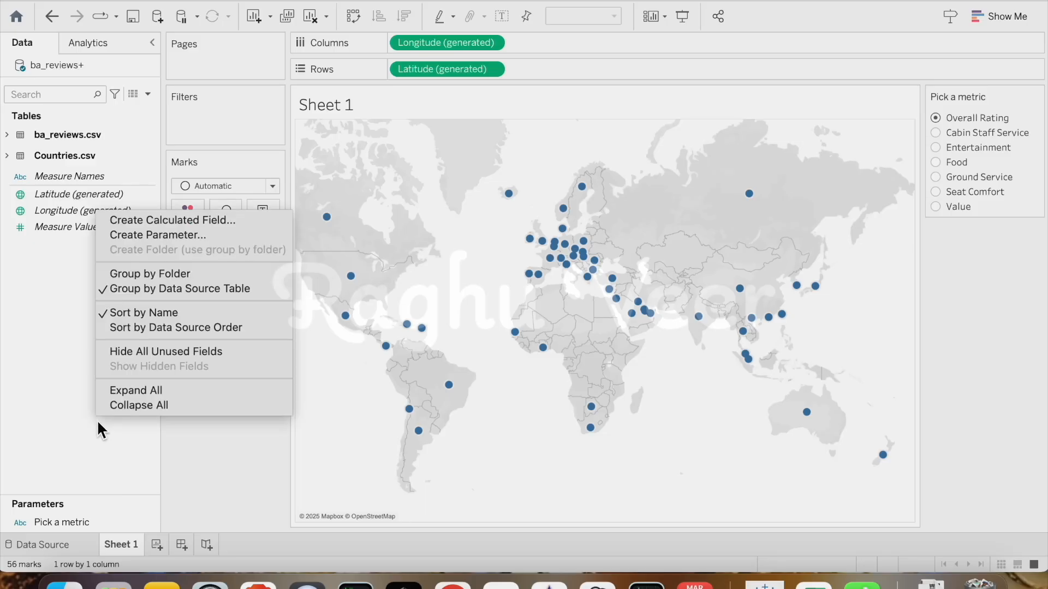
left_click(174, 218)
type("Metric Seelecte")
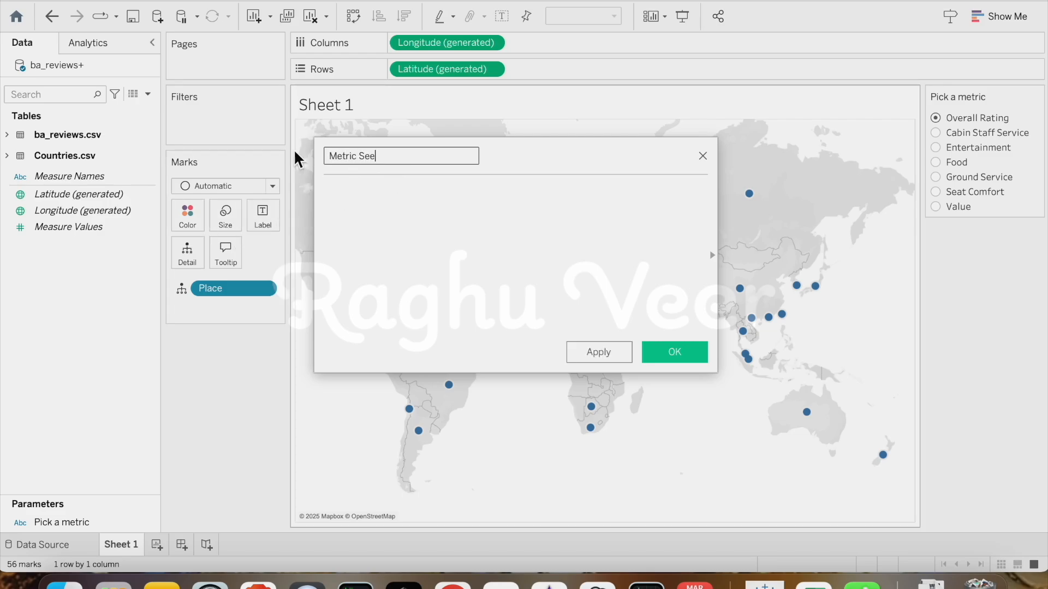
type("d")
left_click(681, 351)
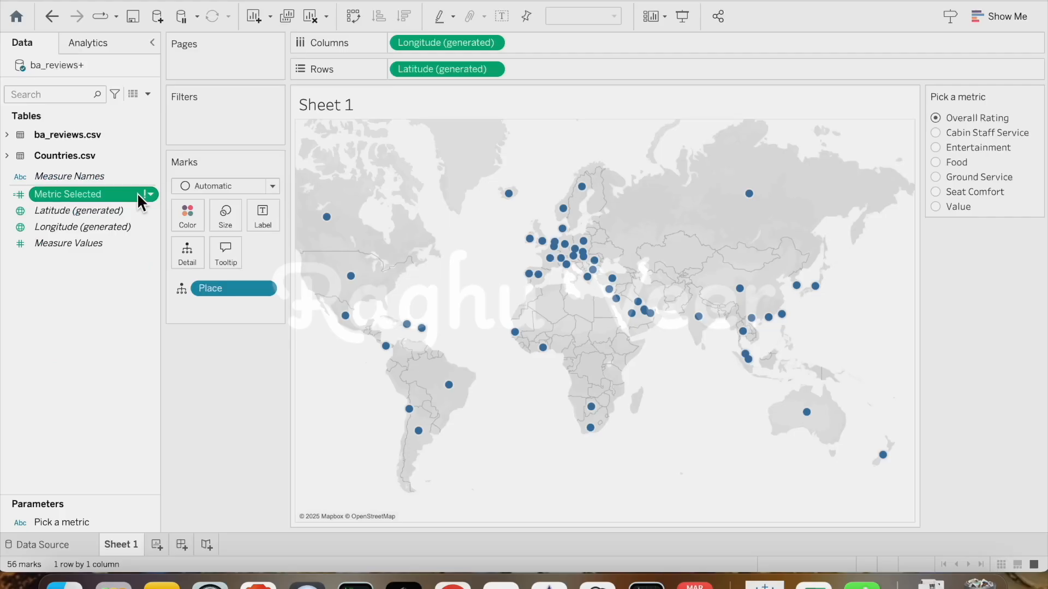
- Start the Metric Selected formula as a case on [Pick a metric], returning [Rating] when the value is 'Overall Rating'
right_click(303, 244)
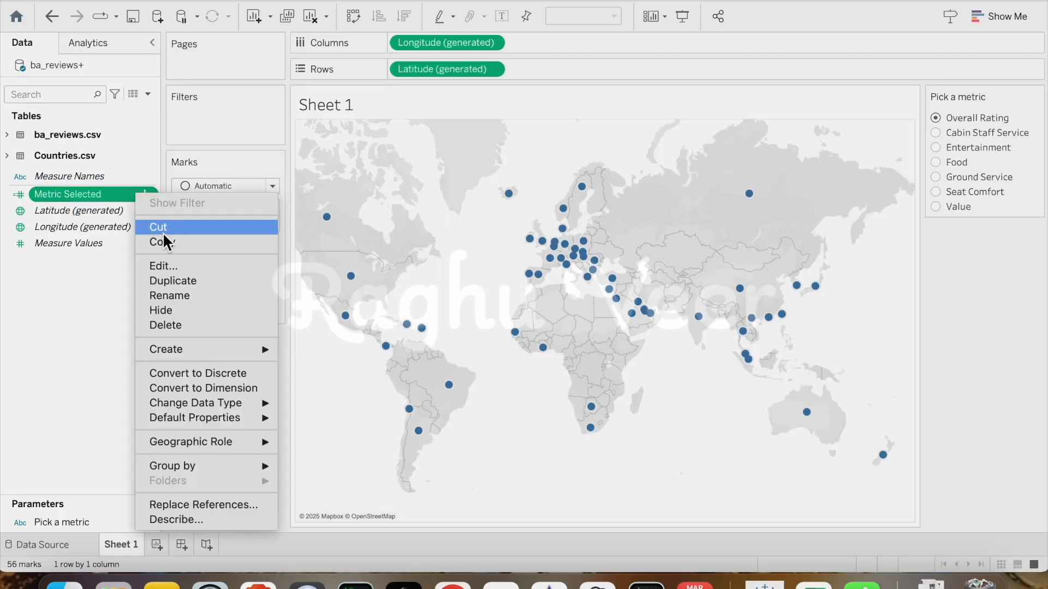
left_click(166, 266)
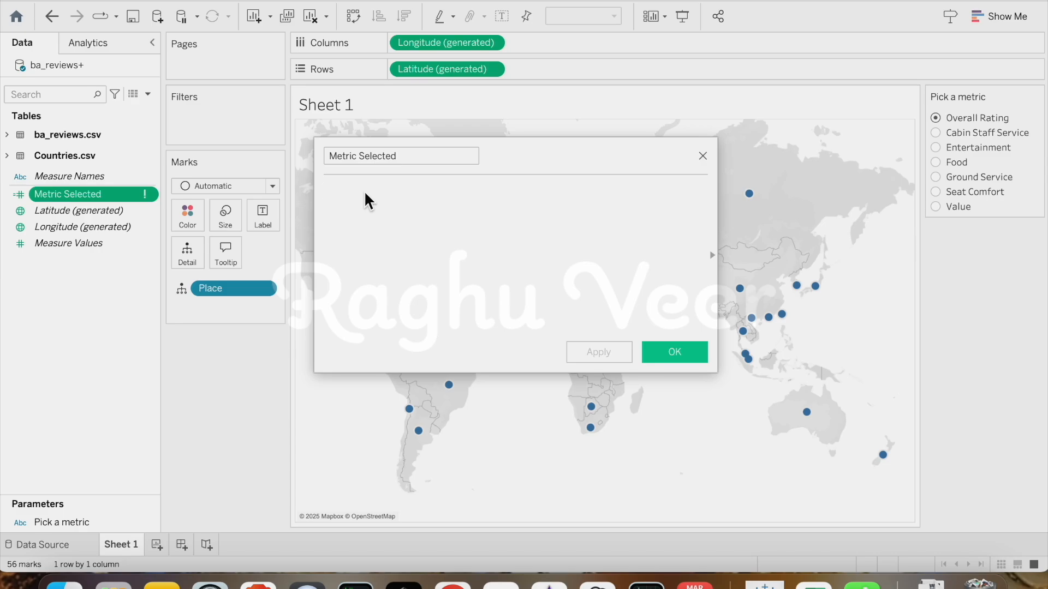
type("case [Pick a metric]")
key("Return")
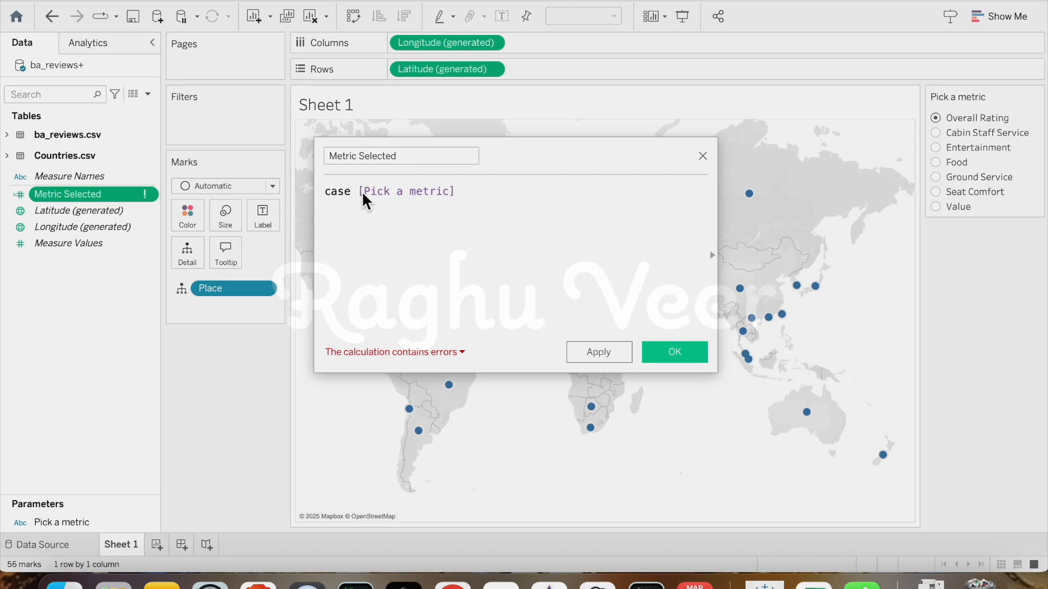
type("when 'Overall ")
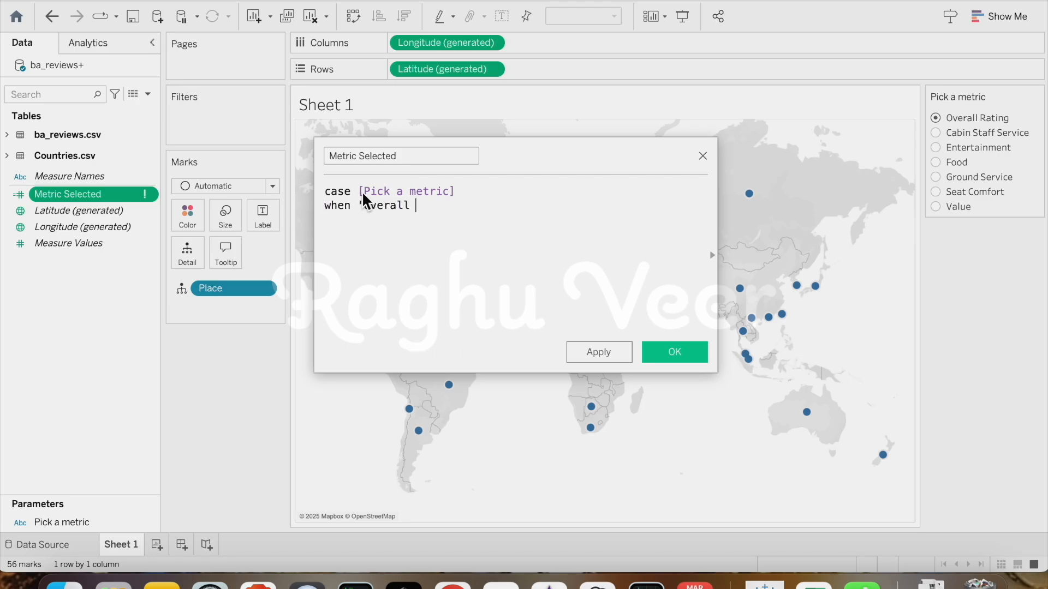
type("Rating' then")
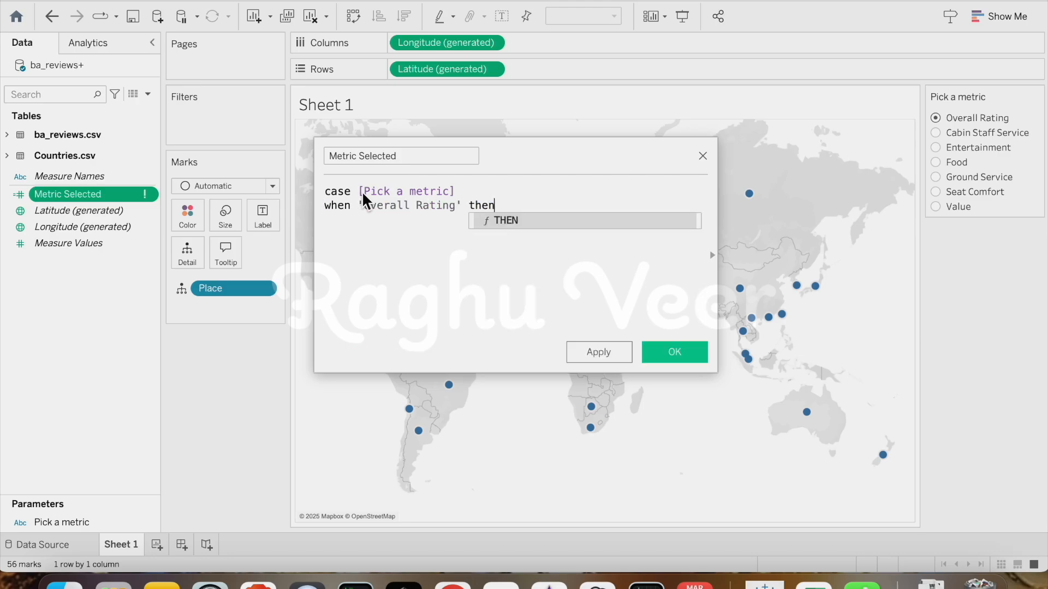
key("BackSpace")
key("BackSpace")
key("BackSpace")
type("[")
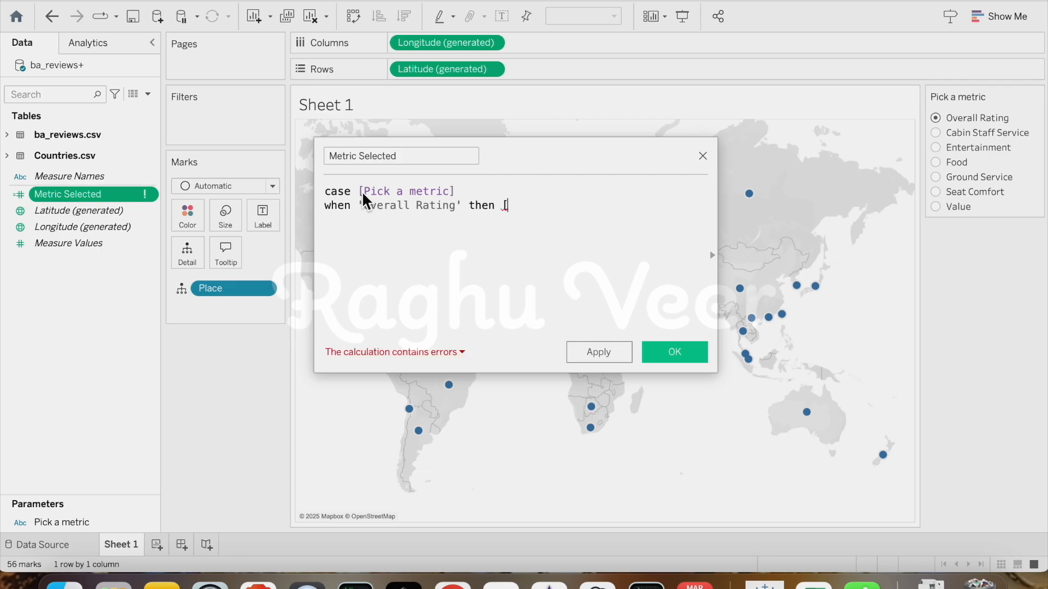
type("R")
key("Return")
key("Return")
- Add formula cases returning [Cabin Staff Service] for 'Cabin Staff Service' and [Entertainment] for 'Entertainment'
type("wh")
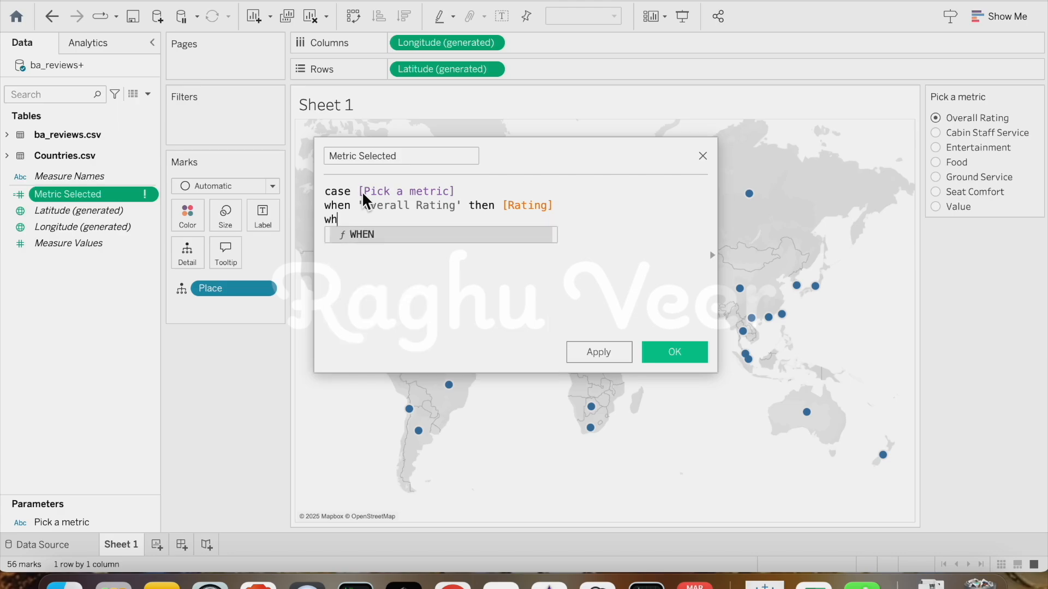
type("en 'Cabin")
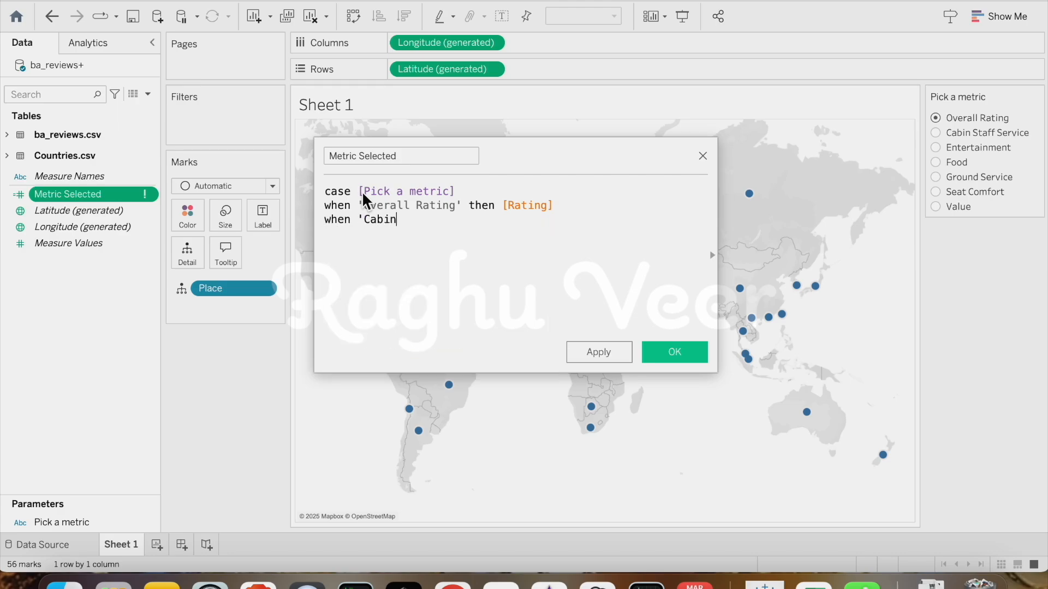
type(" Staff Service' the")
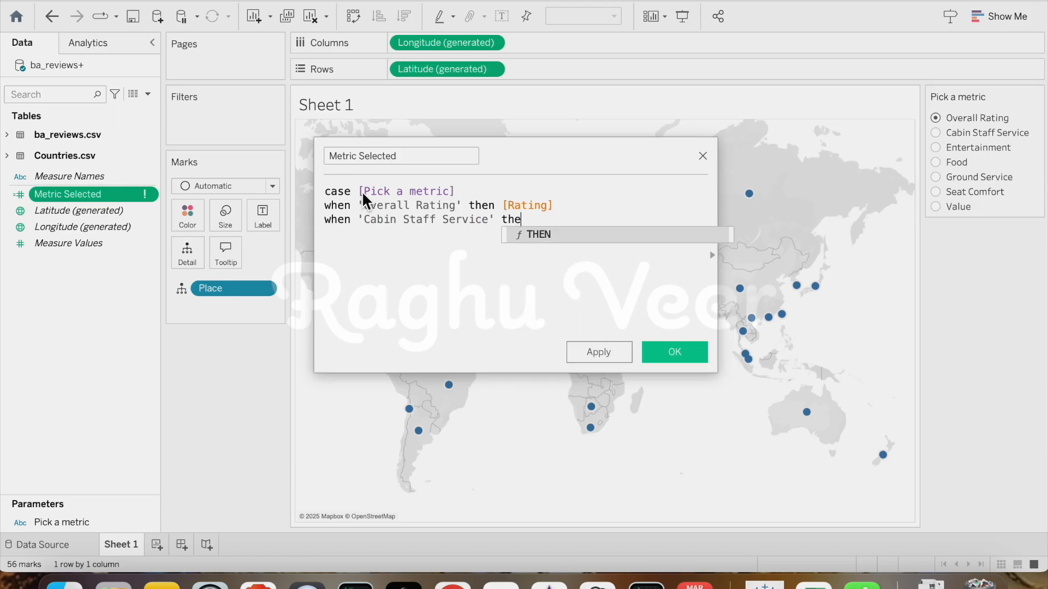
type("n [")
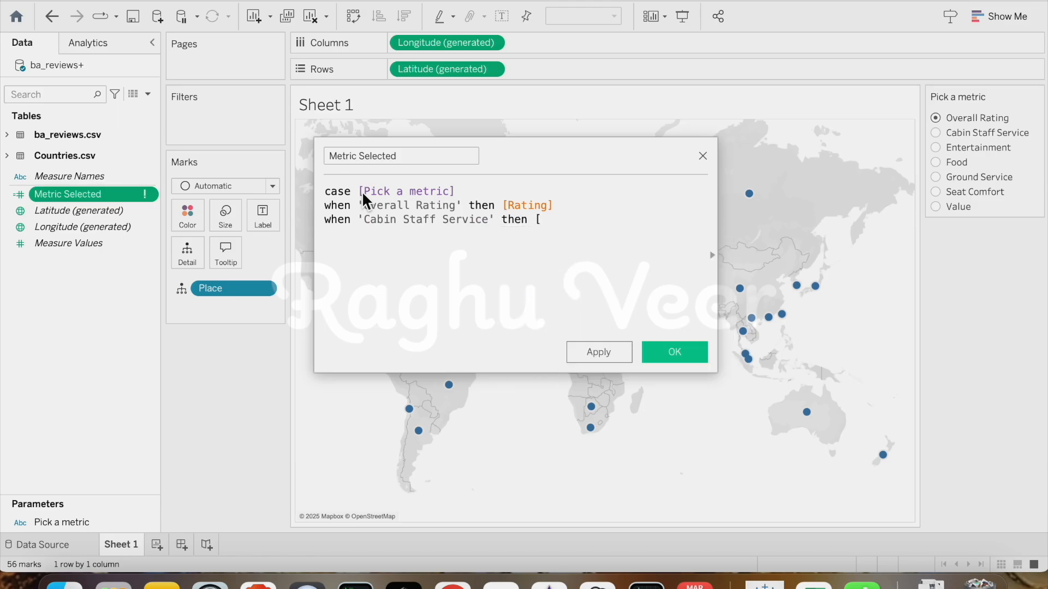
type("Cabin Staff Service]")
key("Return")
type("when 'Entertainment' then [Entertainment]")
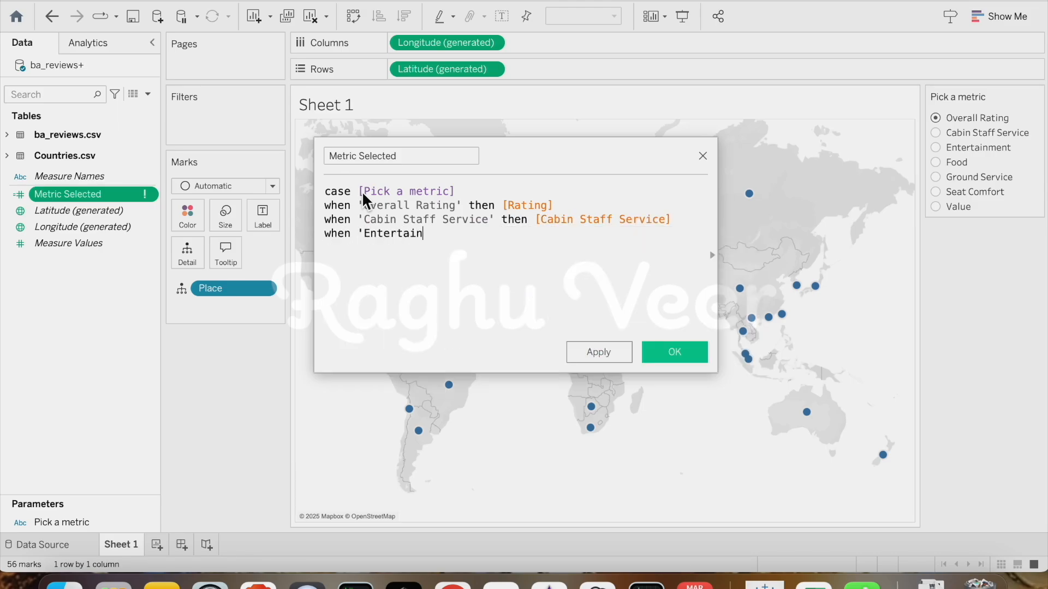
- Add formula cases returning [Food Beverages] for 'Food', [Ground Service] for 'Ground Service' and [Seat Comfort] for 'Seat Comfort'
key("Return")
type("when 'Food' then [Food Beverages]")
key("Return")
type("when 'Ground Service' then [Ground Service]")
key("Return")
type("when 'Seat Comfort' then [Seat Comfort]")
- Finish the Metric Selected formula with a 'Value' case returning [Value For Money] and END, and save the field
key("Return")
type("when 'Value'")
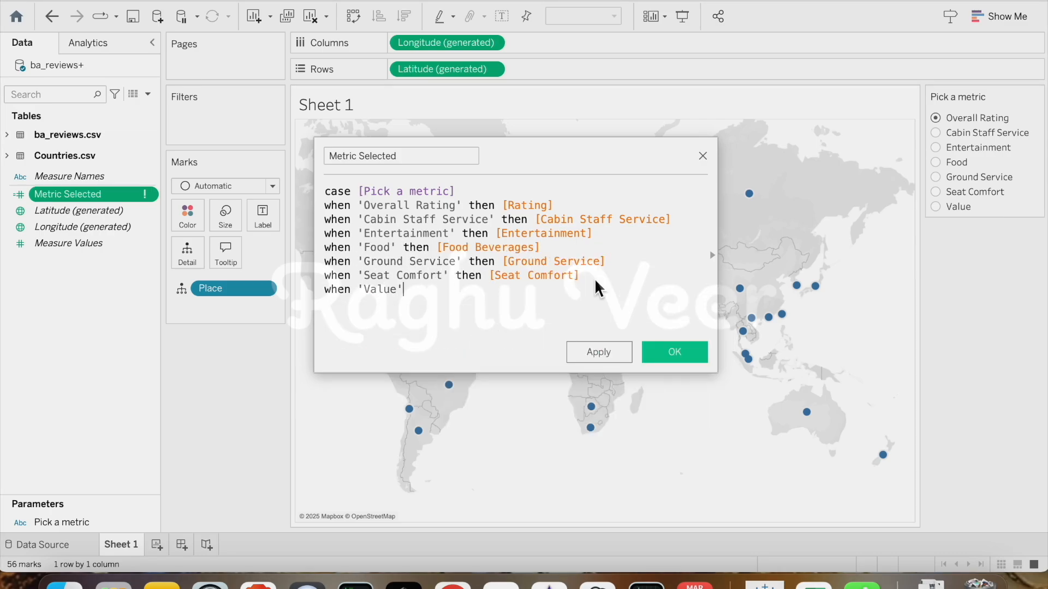
type(" then [Value For Money]")
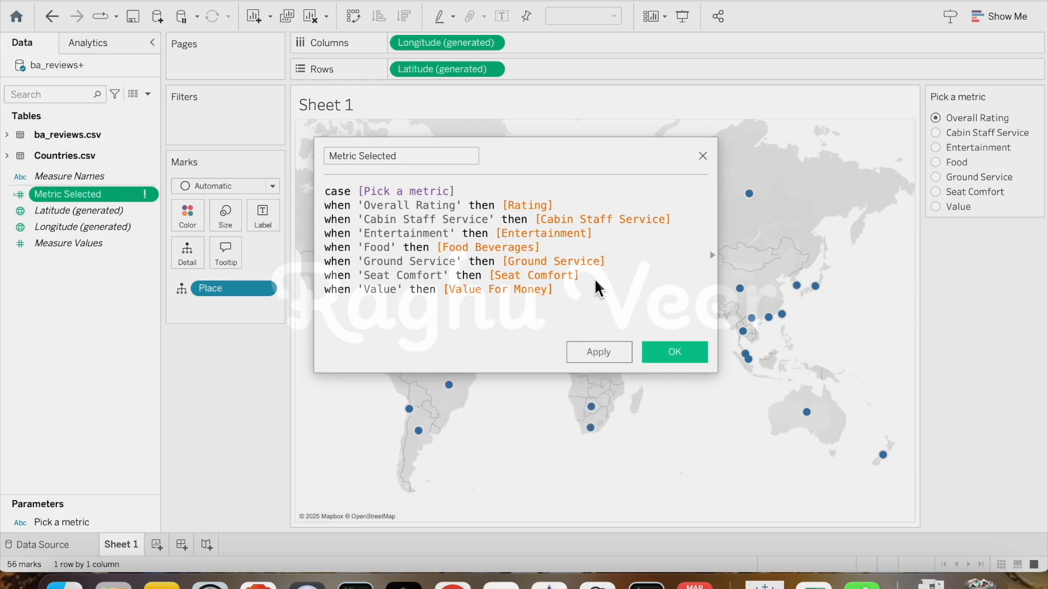
key("Return")
type("END")
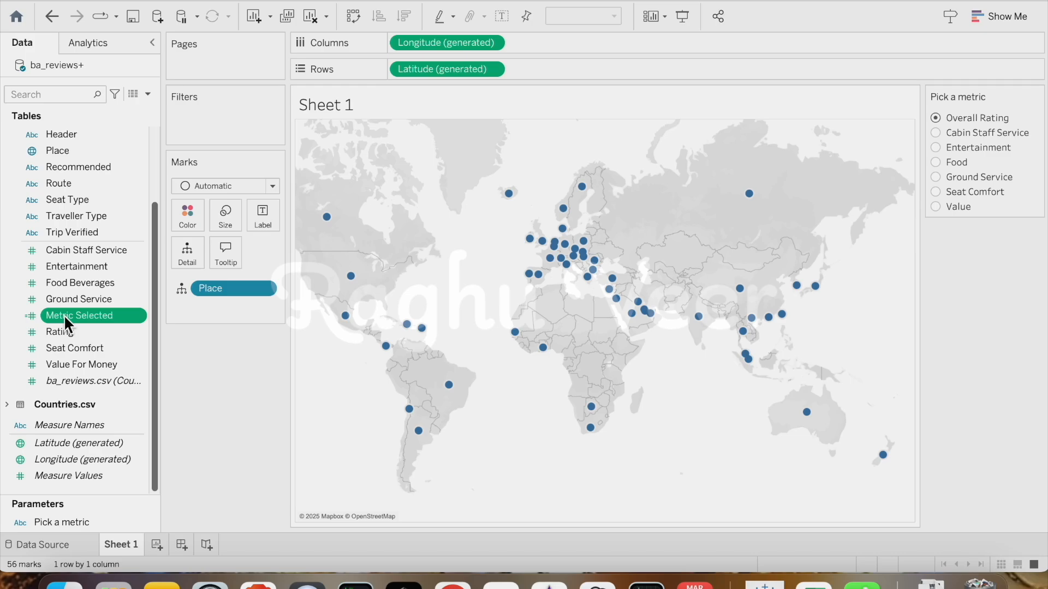
- Color the map's countries by the average of Metric Selected, AVG(Metric Selected)
left_click_drag(64, 316, 179, 213)
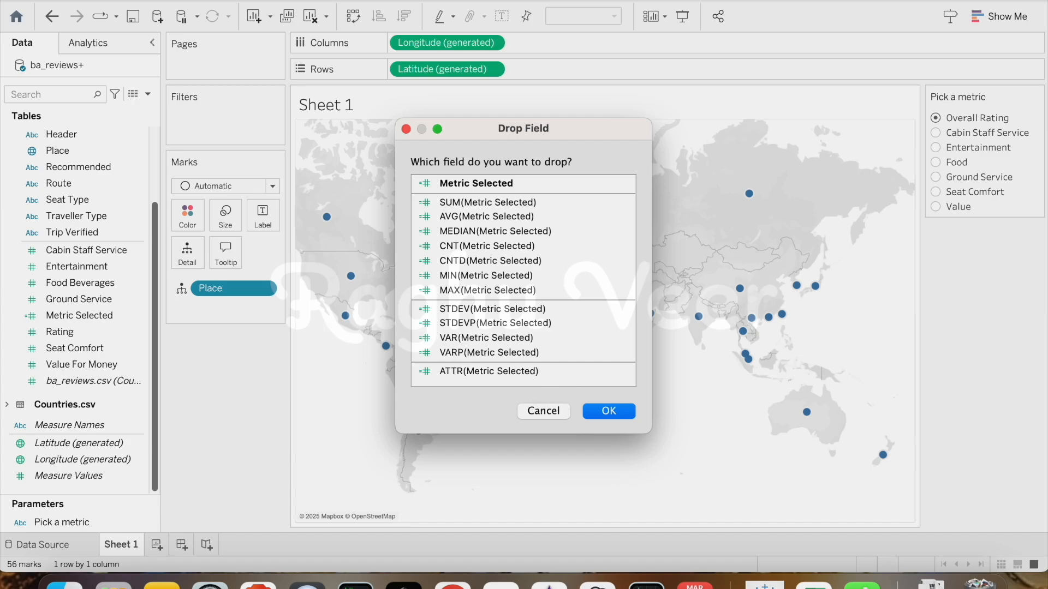
left_click(486, 216)
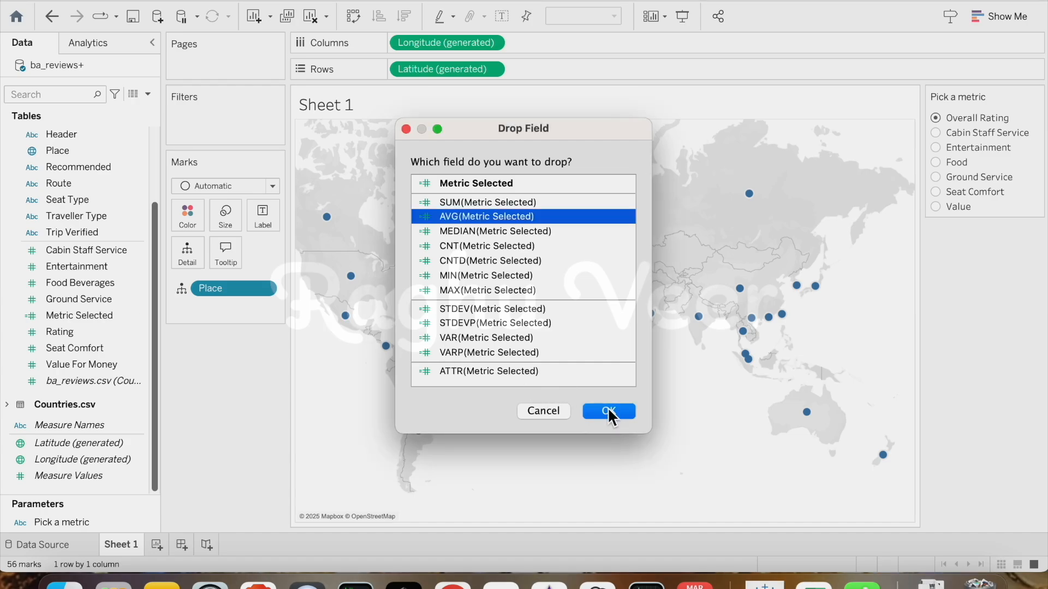
left_click(607, 411)
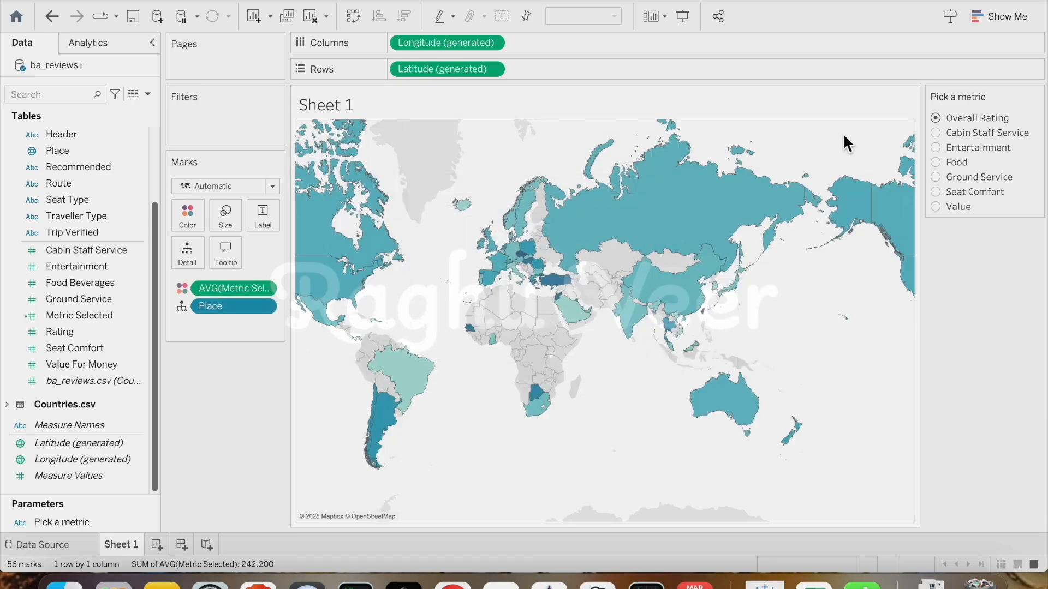
- Switch the Pick a metric parameter through Cabin Staff Service, Entertainment and Food to compare the map coloring
left_click(936, 131)
left_click(935, 147)
left_click(940, 161)
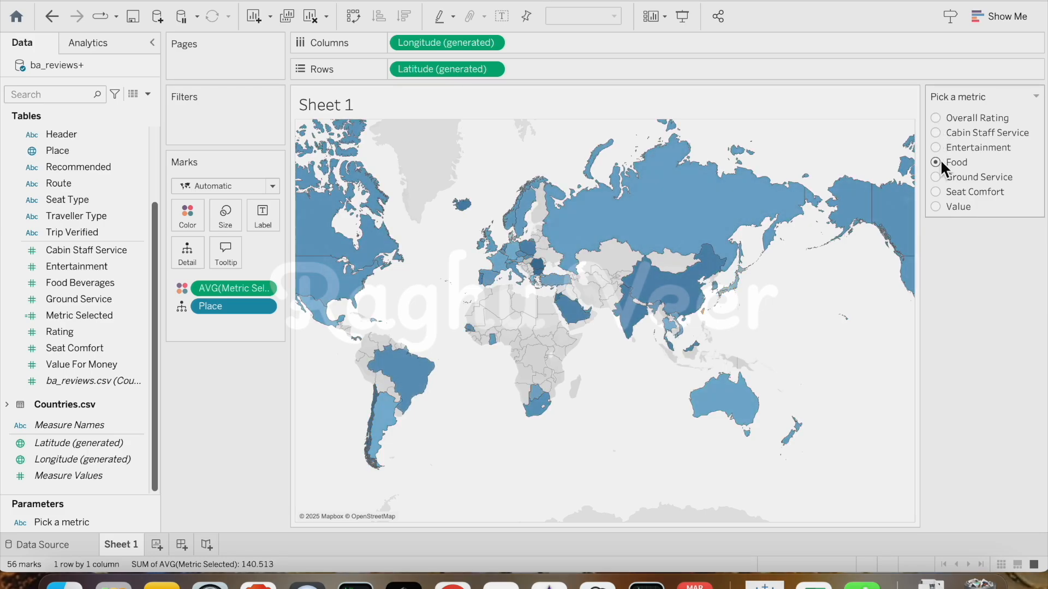
- Switch the Pick a metric parameter through Ground Service, Seat Comfort and Value to compare the map coloring
left_click(939, 178)
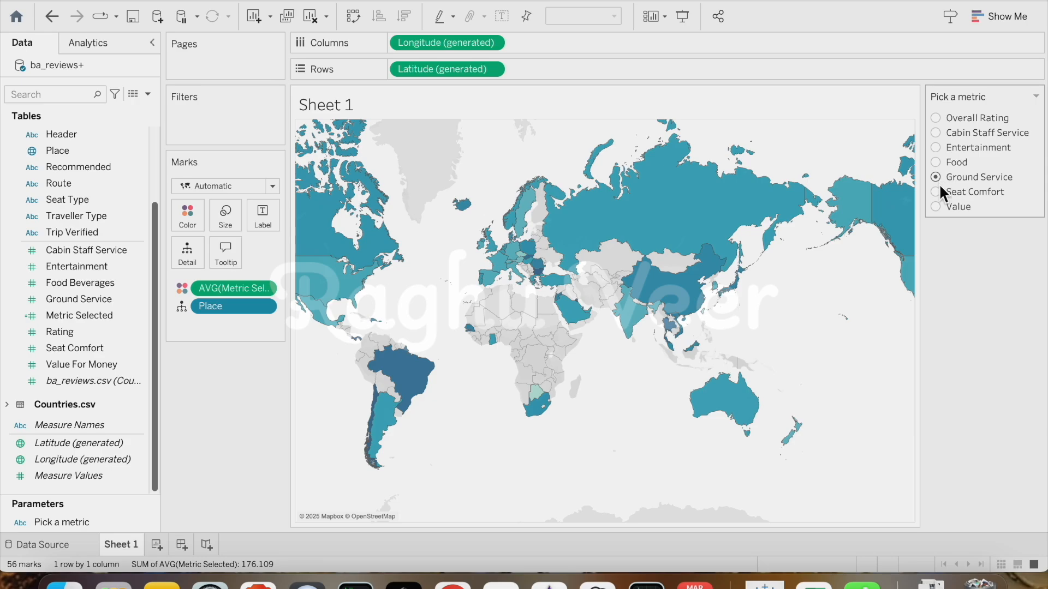
left_click(939, 192)
left_click(937, 204)
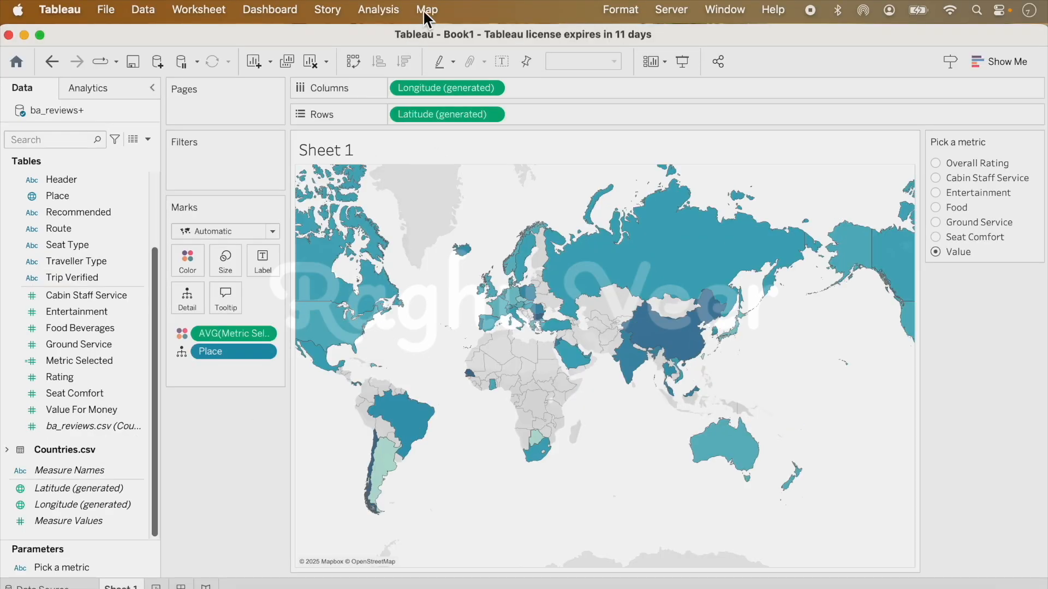
- Set the background map style to Normal with 51% washout and enable the Coastline layer
left_click(427, 11)
mouse_move(464, 39)
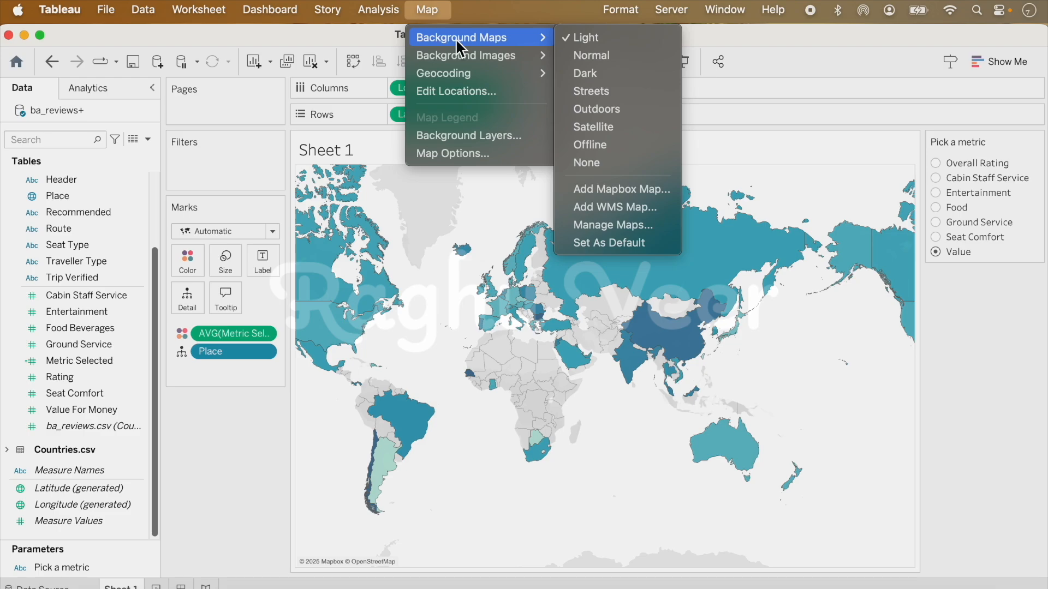
left_click(591, 55)
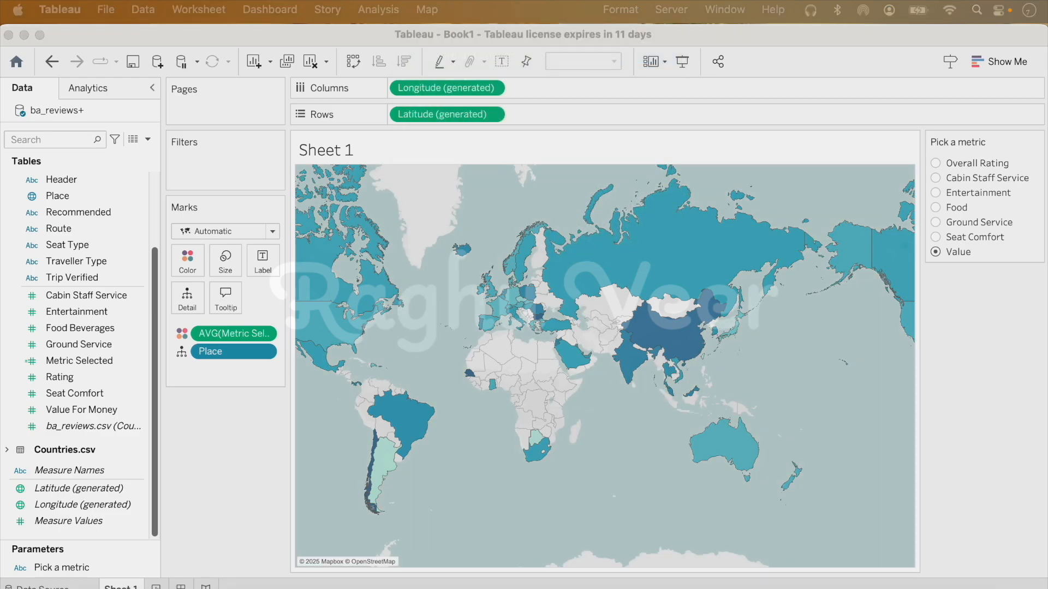
left_click(423, 9)
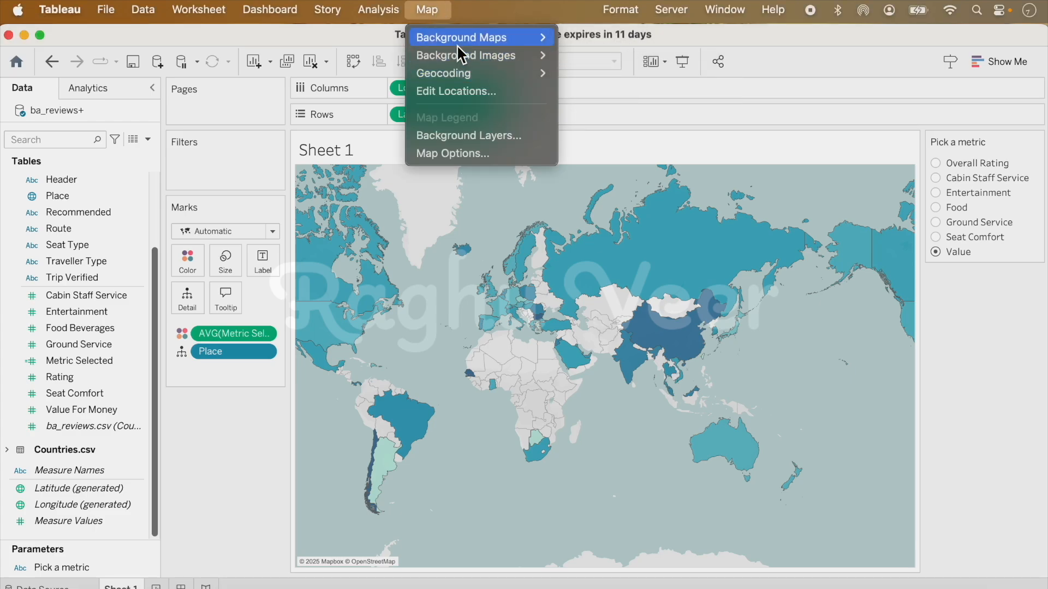
left_click(468, 136)
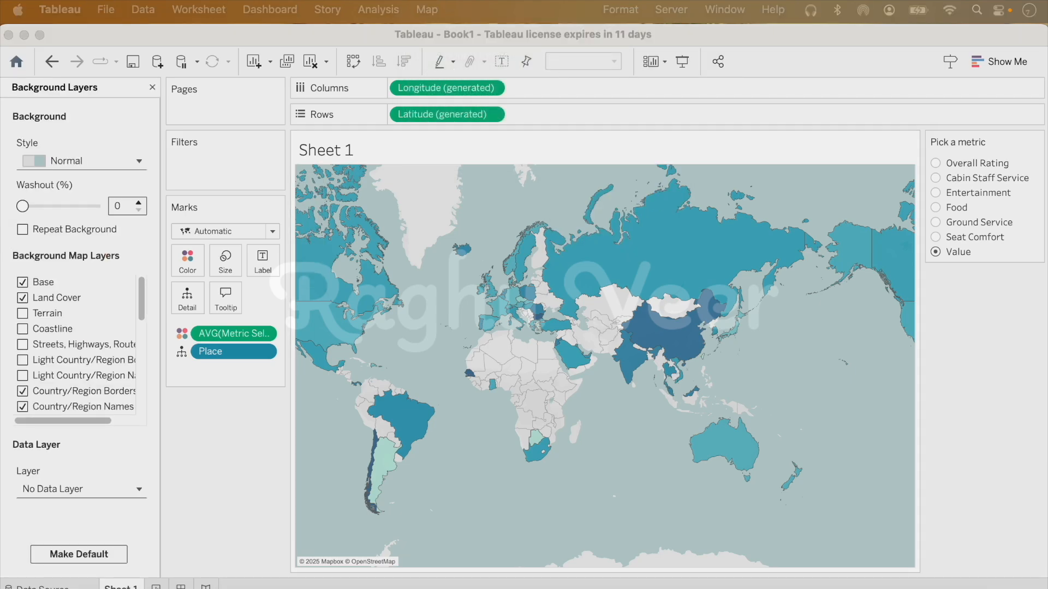
left_click_drag(23, 206, 62, 206)
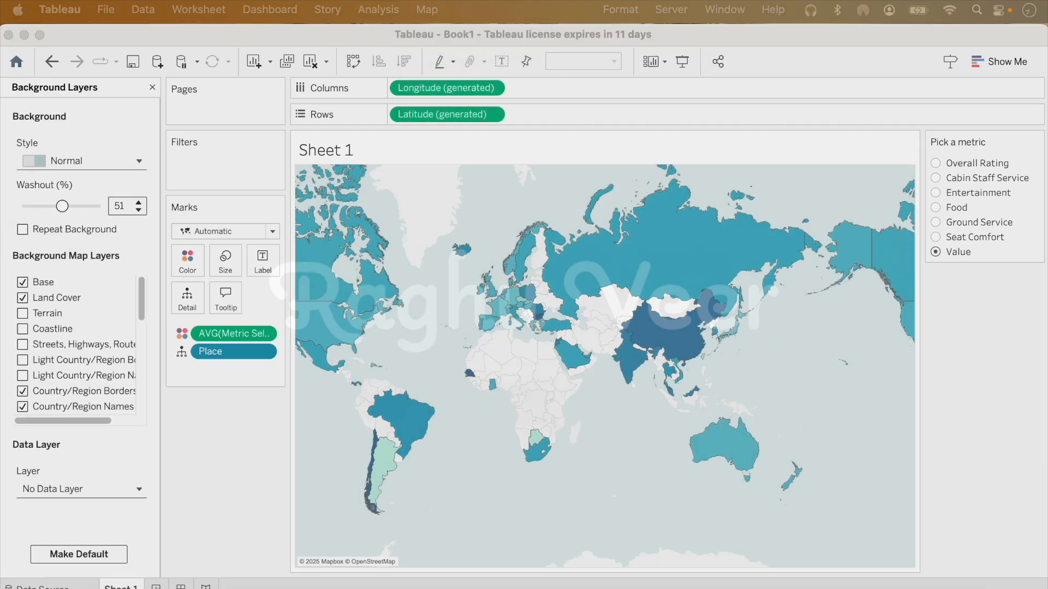
left_click(22, 330)
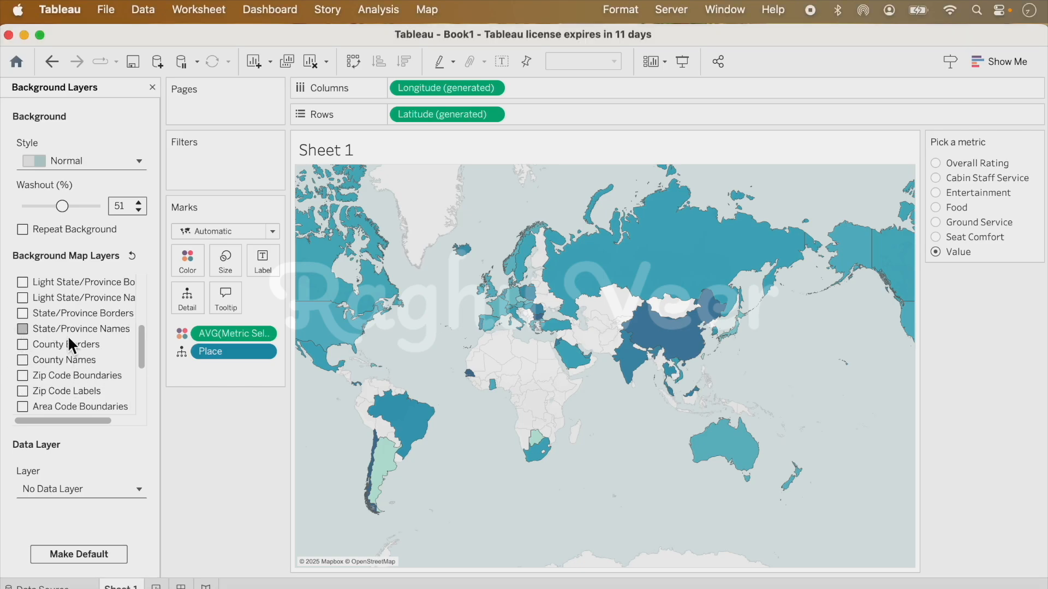
left_click_drag(138, 336, 143, 422)
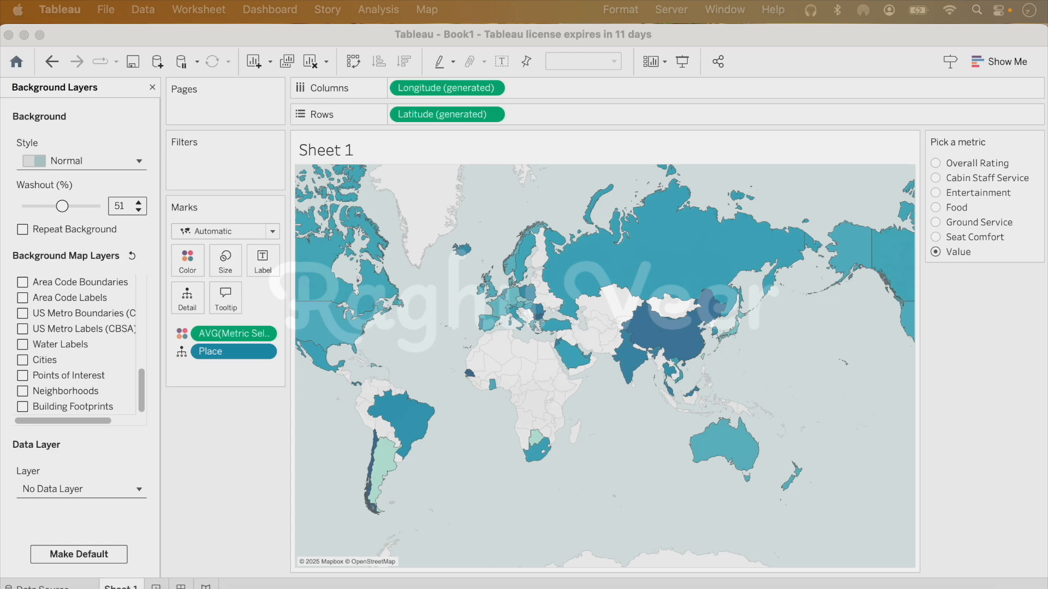
- Recolor the map with a green palette and check it with the Entertainment, Food and Ground Service metrics
left_click(187, 261)
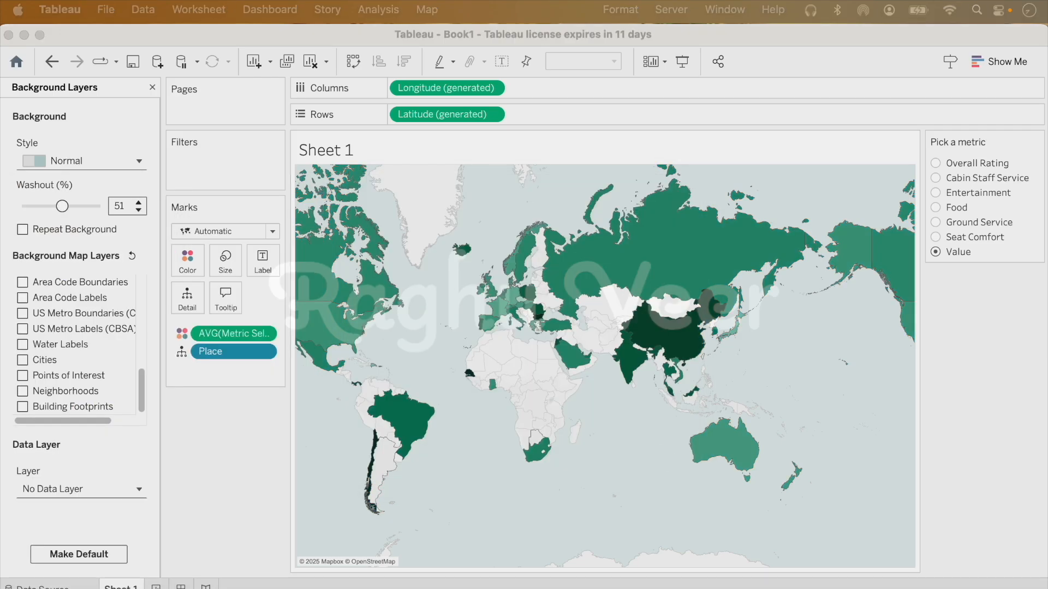
left_click(935, 192)
left_click(937, 208)
left_click(937, 222)
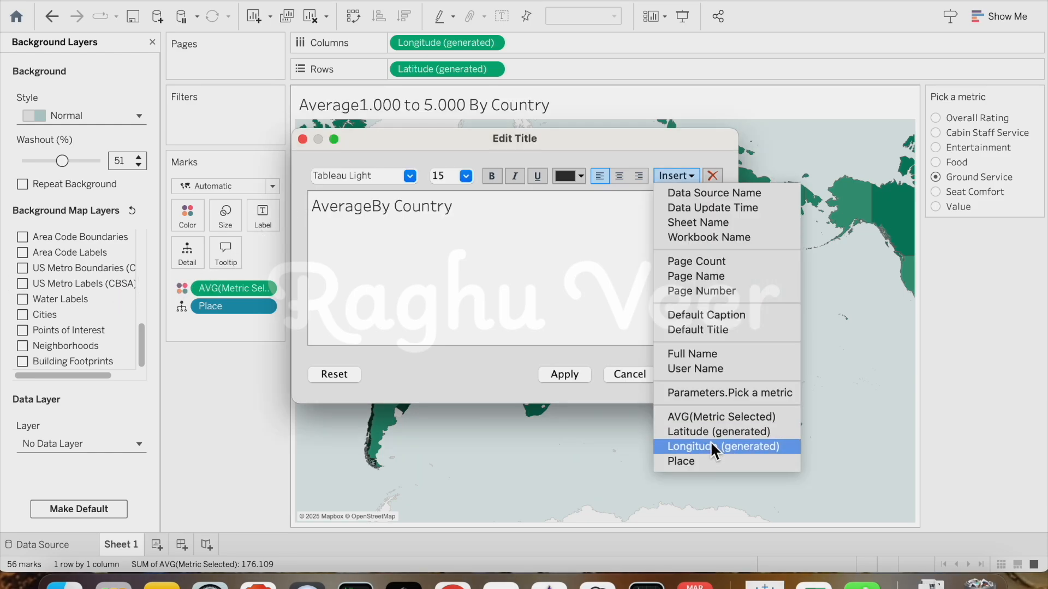
- Insert the Pick a metric parameter into the sheet title so it reads "Average <Parameters.Pick a metric> By Country" with proper spacing
left_click(711, 394)
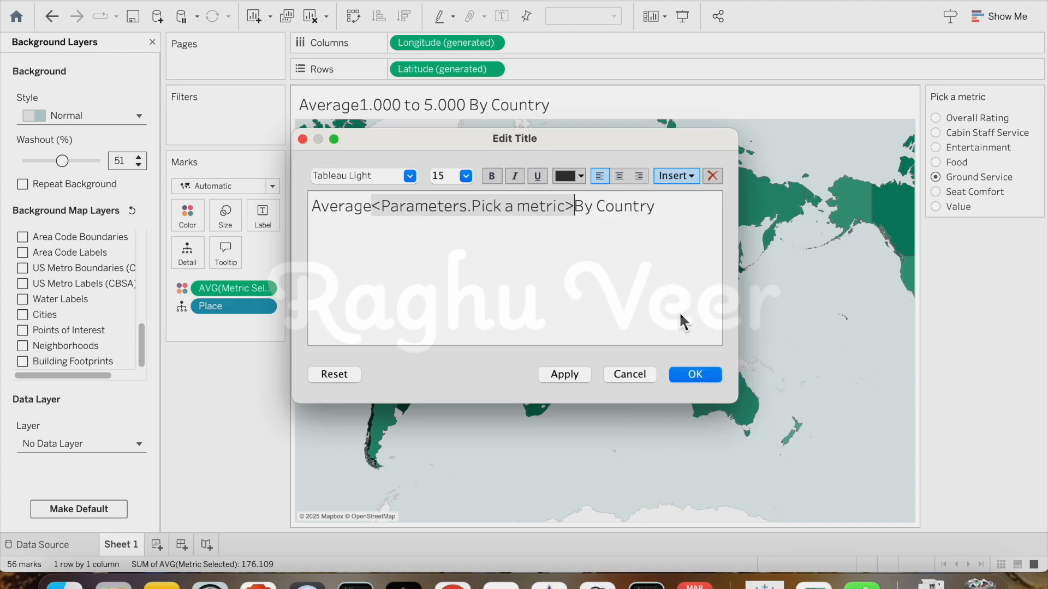
left_click(695, 375)
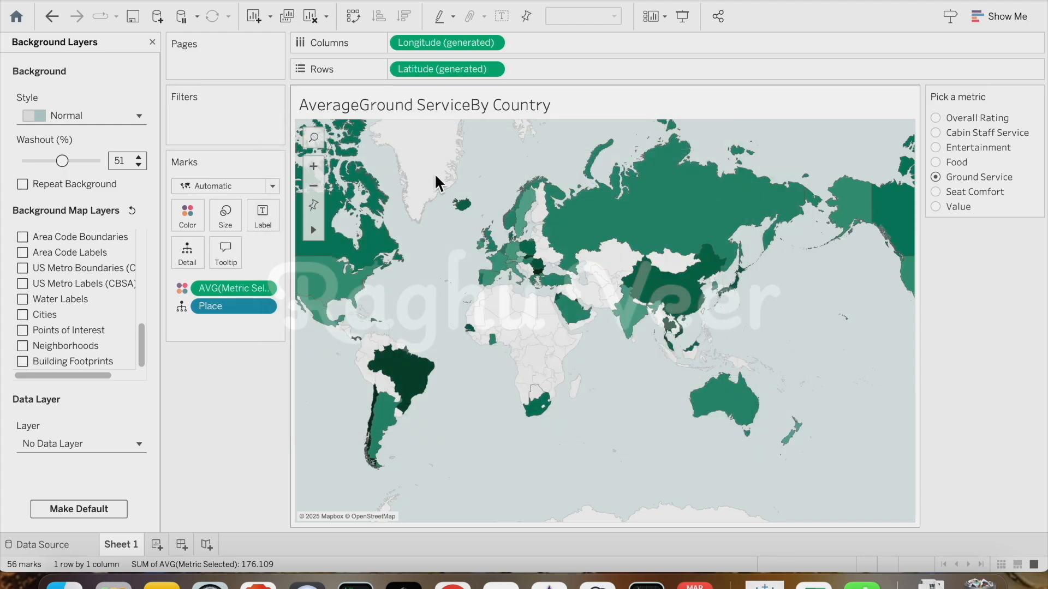
double_click(491, 104)
left_click(372, 206)
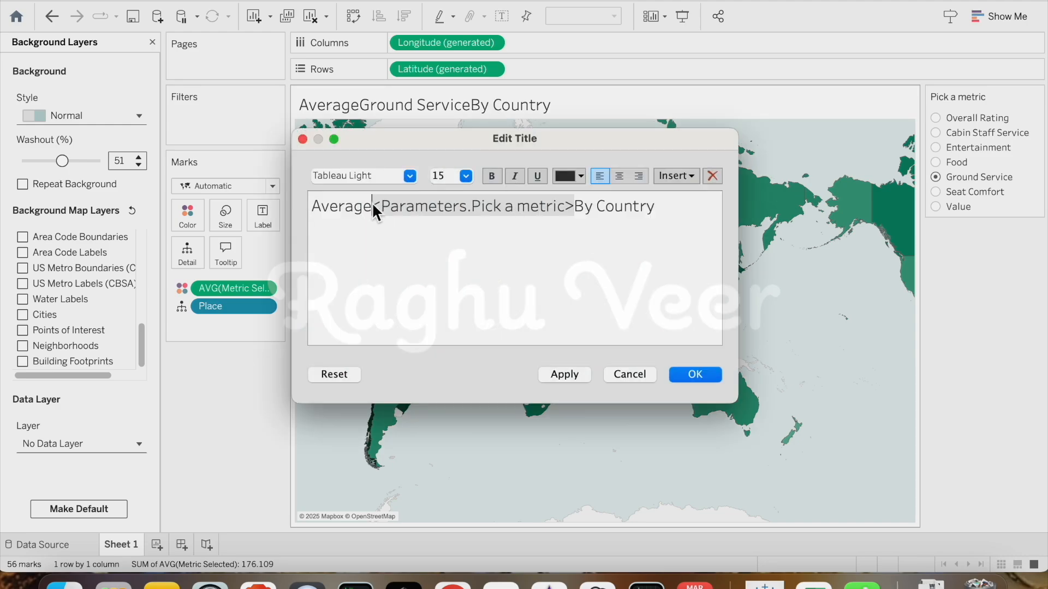
left_click(579, 207)
left_click(699, 377)
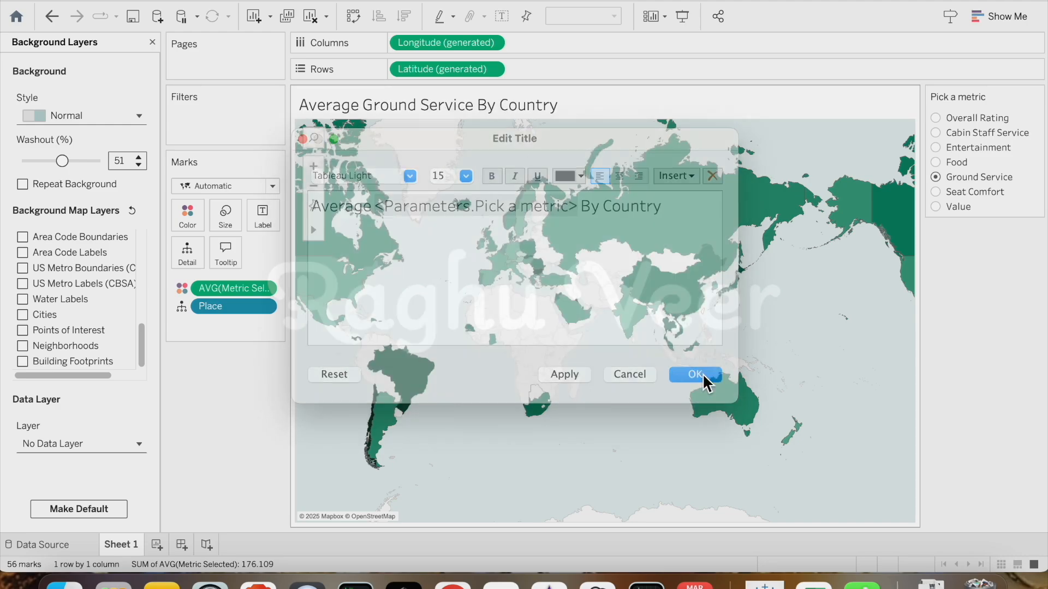
- Switch the metric through Overall Rating, Cabin Staff Service, Entertainment, Ground Service, Food and Value to check the dynamic title
left_click(936, 120)
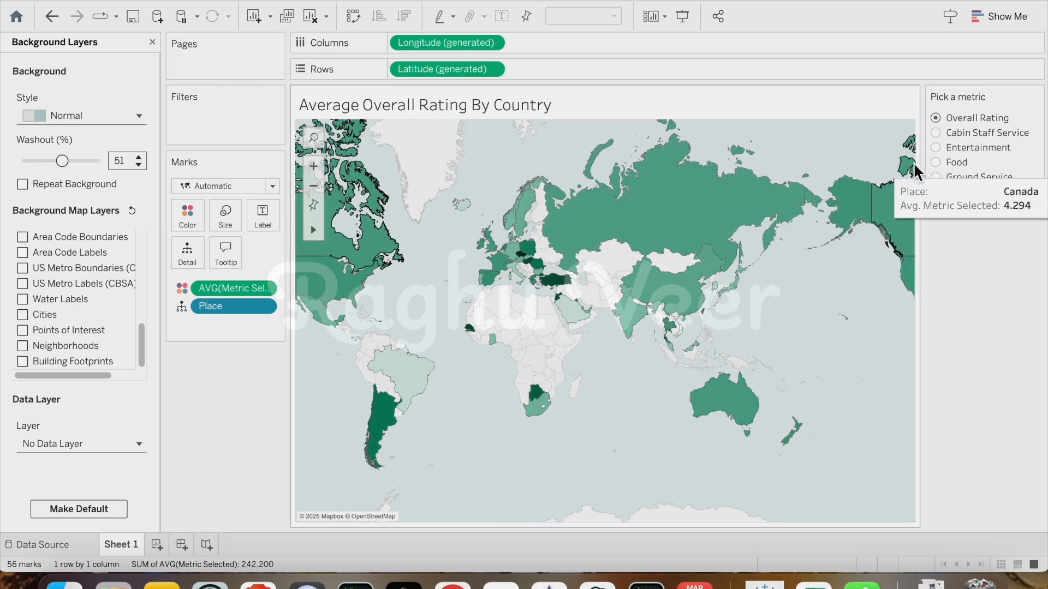
left_click(937, 132)
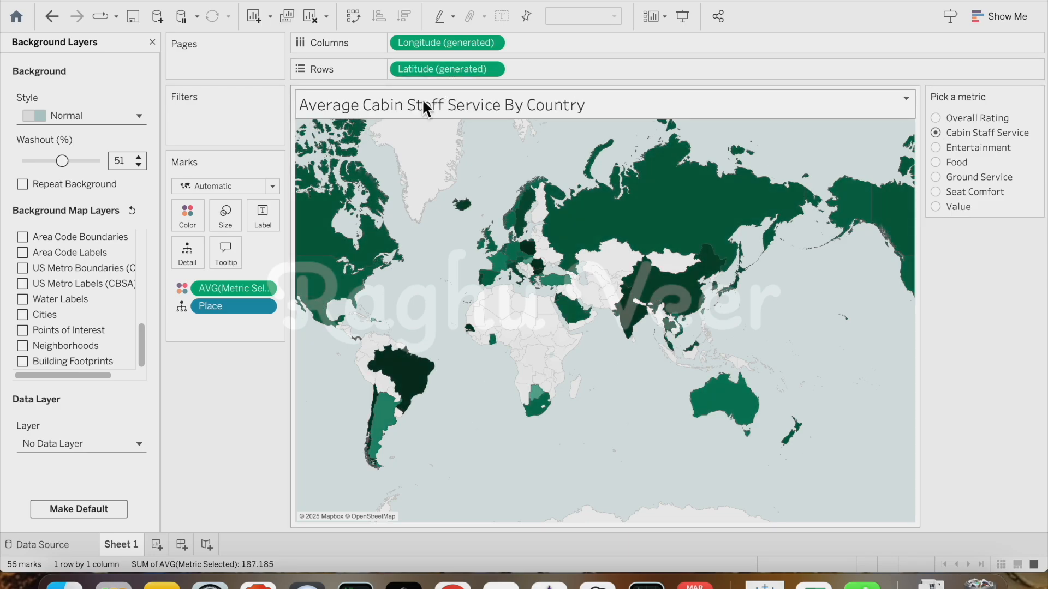
left_click(936, 147)
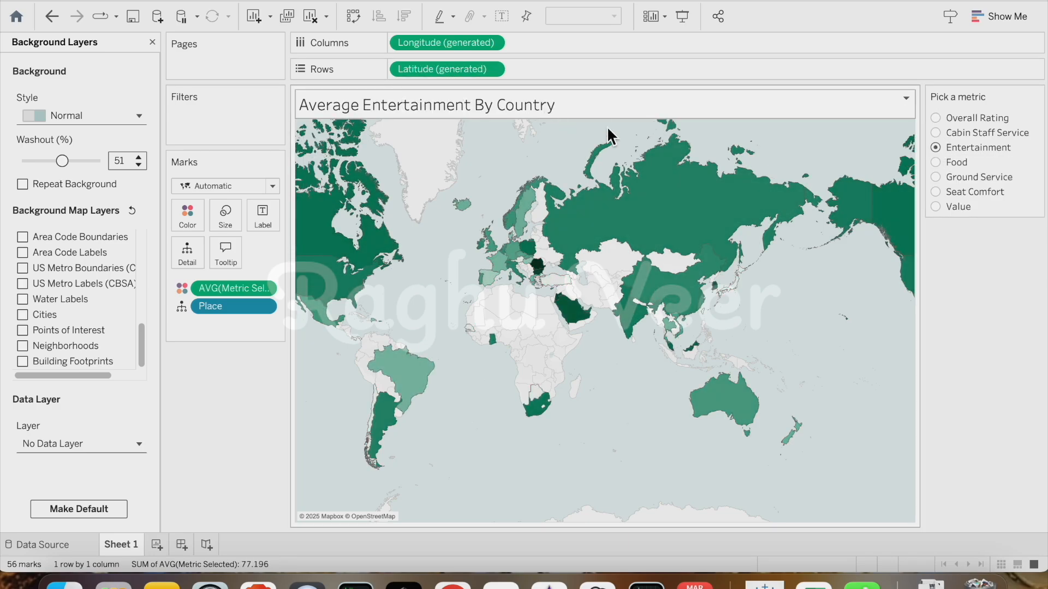
left_click(937, 177)
left_click(937, 162)
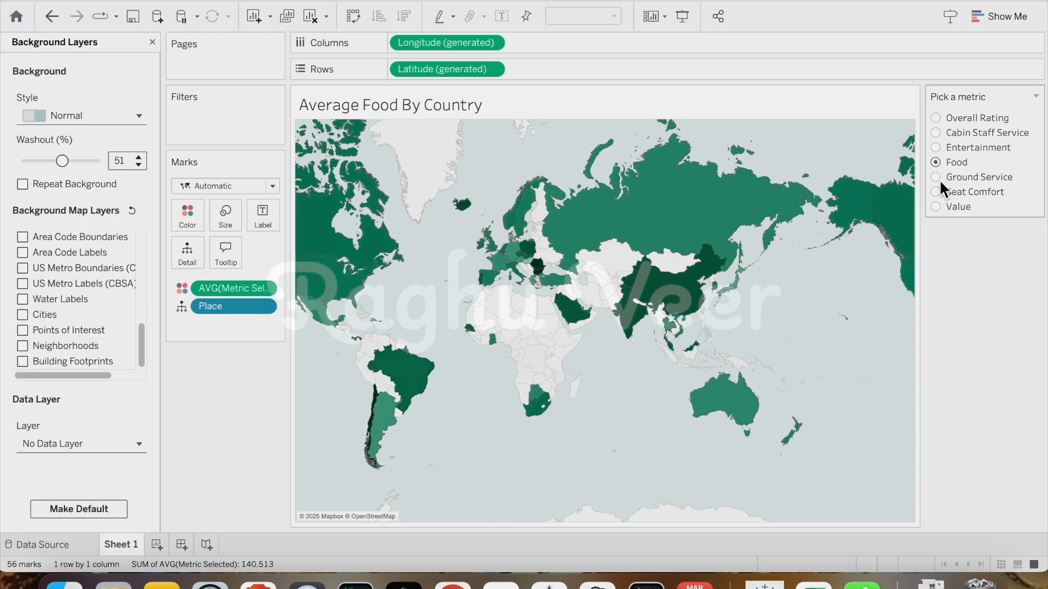
left_click(936, 207)
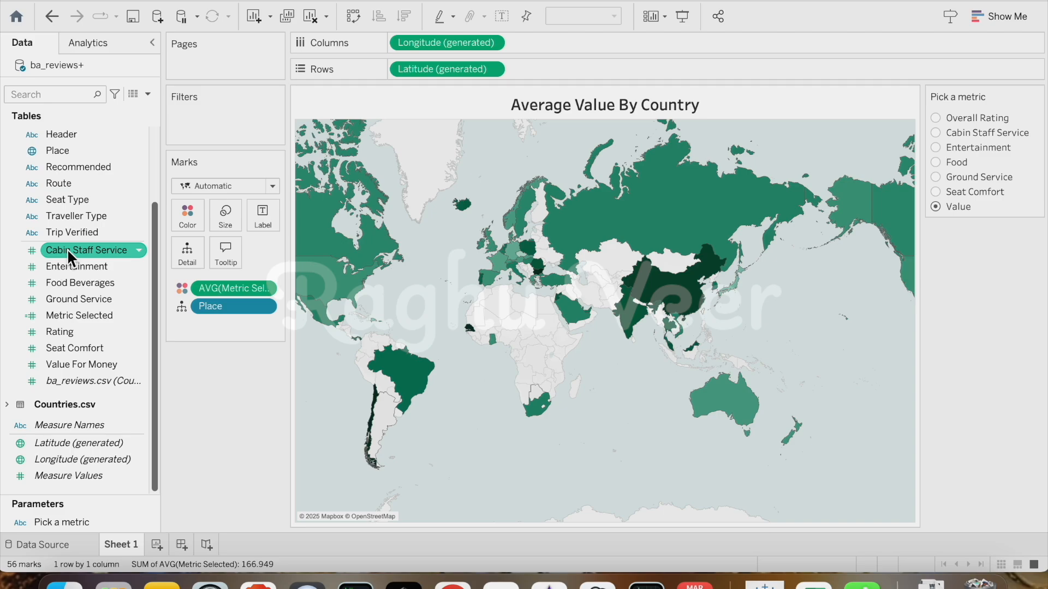
- Add a filter on the Date field by Months, leaving every month unselected
scroll(67, 249, "up", 3)
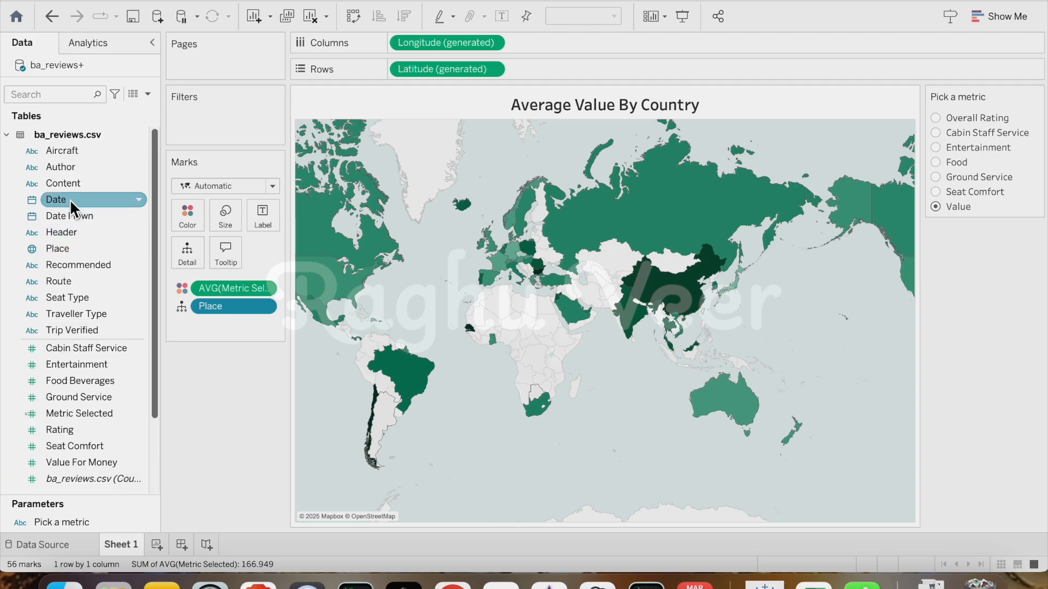
left_click_drag(70, 201, 218, 114)
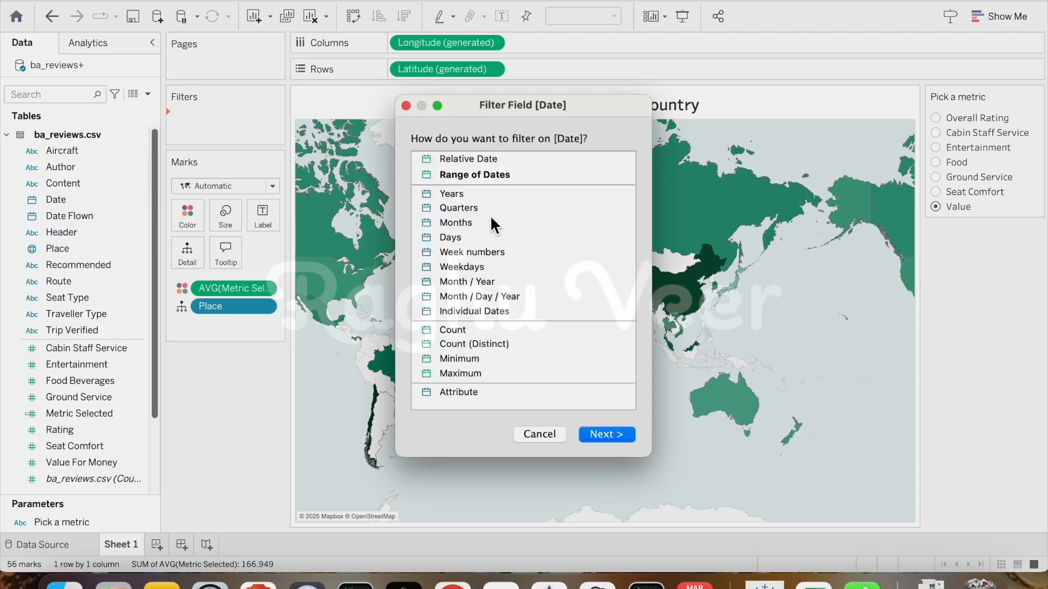
left_click(463, 222)
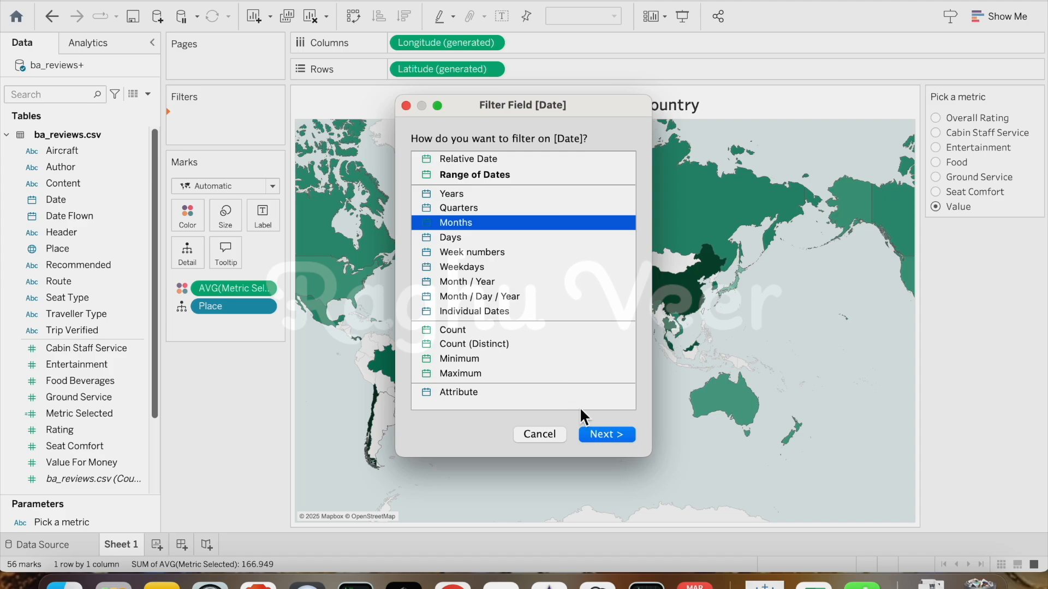
left_click(601, 434)
scroll(442, 238, "down", 1)
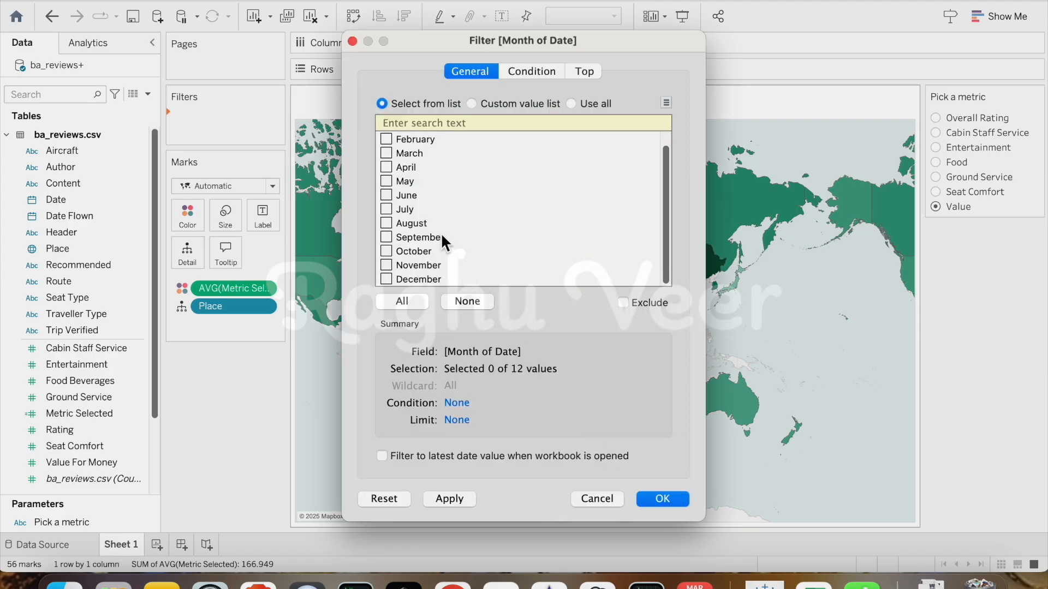
scroll(442, 243, "up", 1)
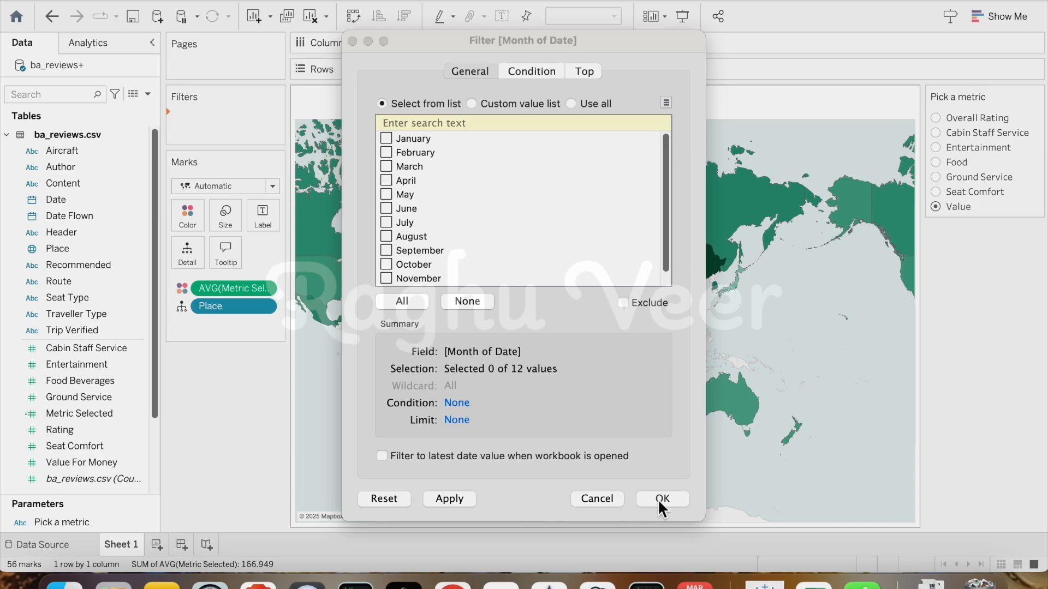
left_click(662, 501)
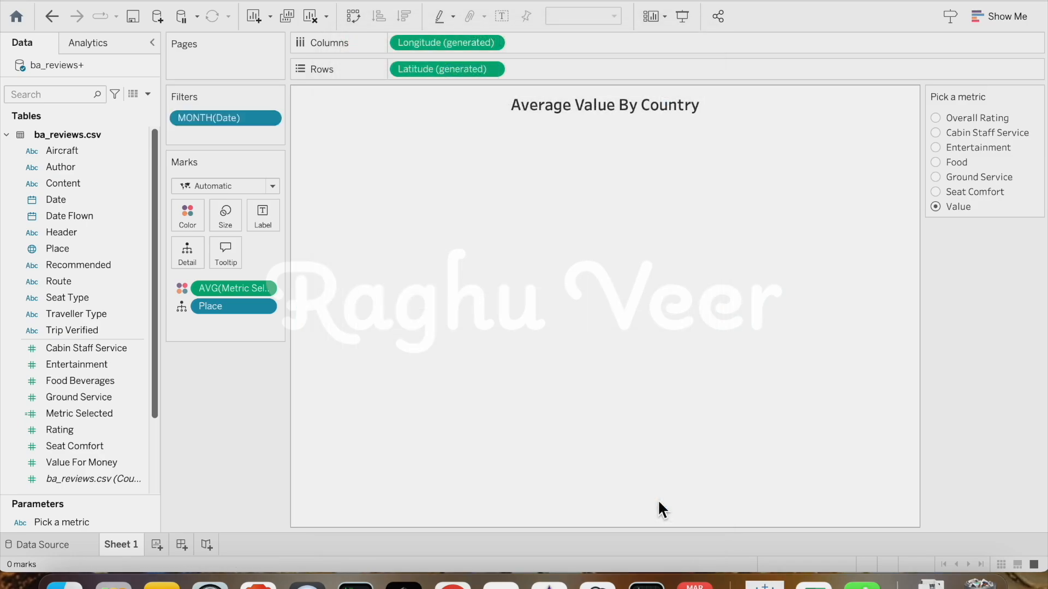
- Convert the month filter on Date to continuous and accept the range of values 1 to 12
right_click(235, 117)
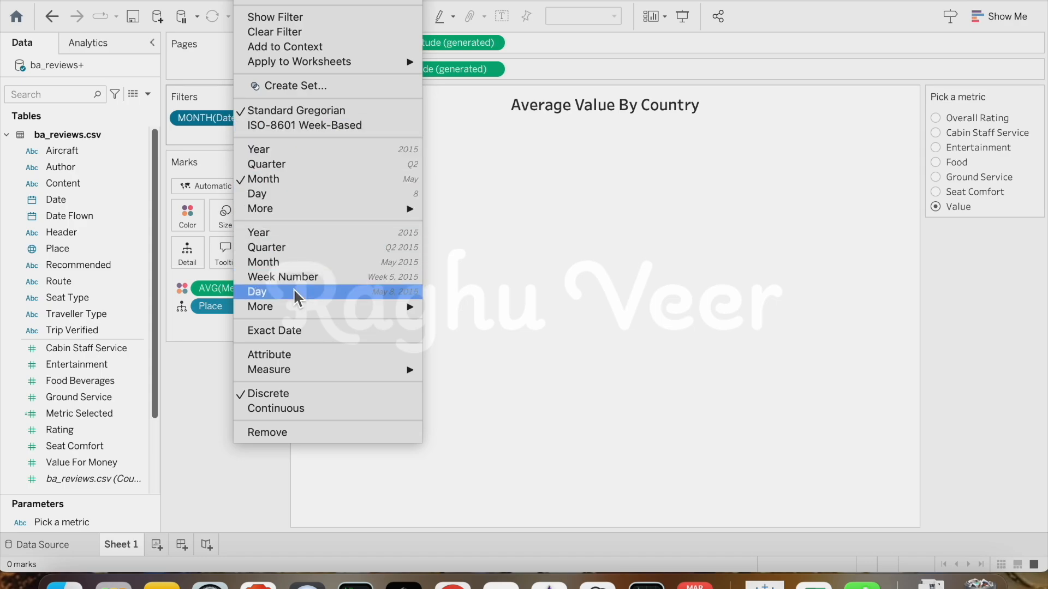
left_click(287, 407)
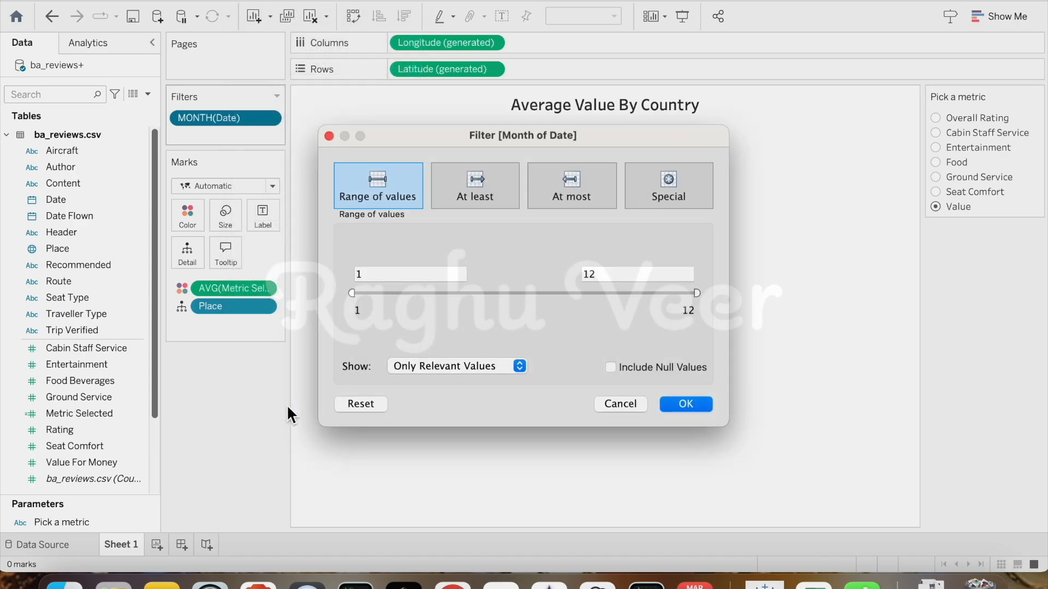
left_click(686, 405)
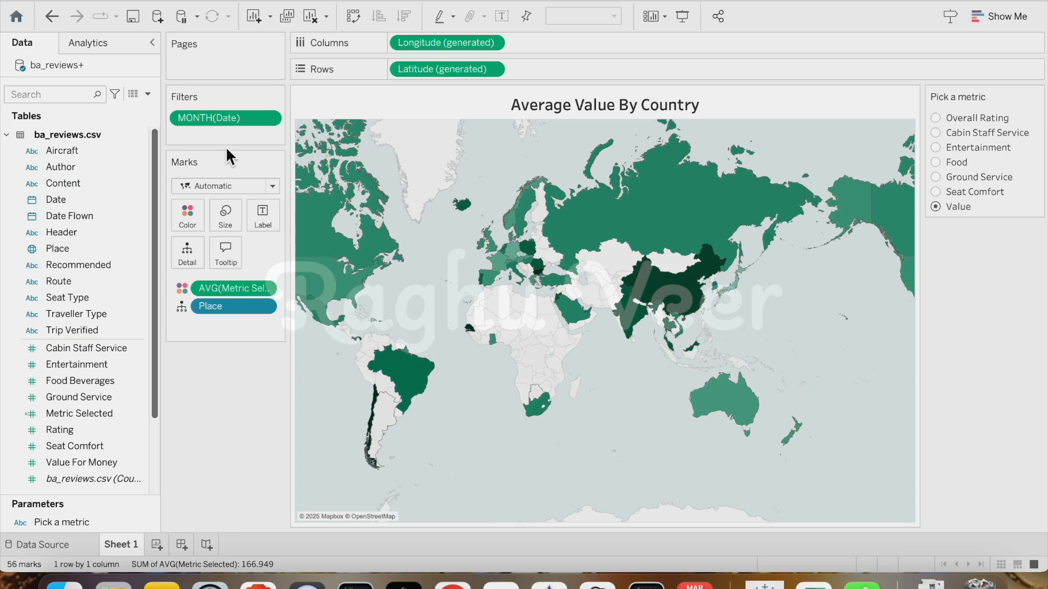
- Show the Date filter control beside the map and change the filter to the continuous Day level
right_click(223, 121)
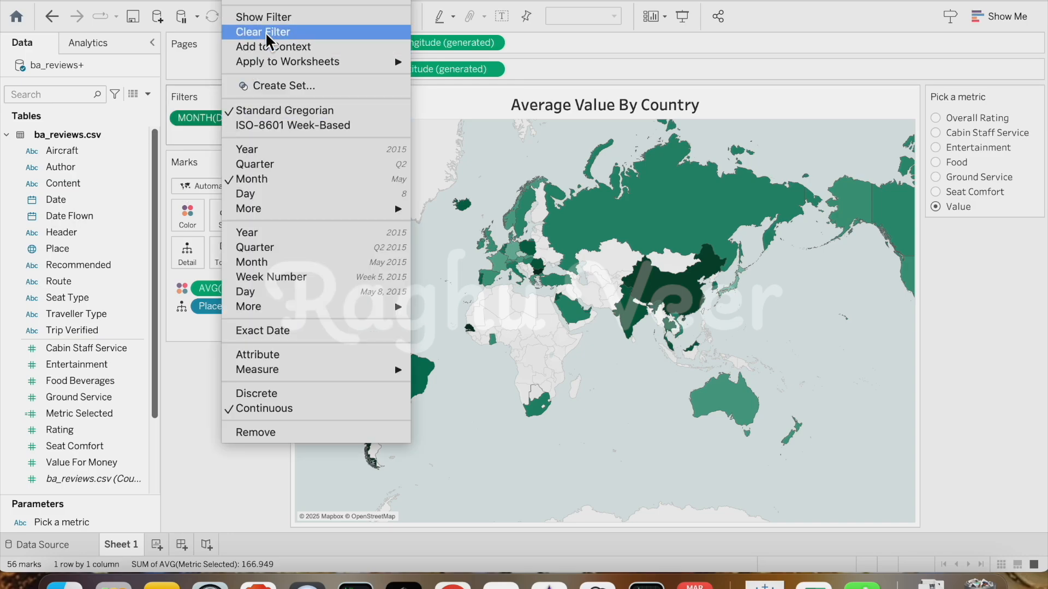
left_click(269, 18)
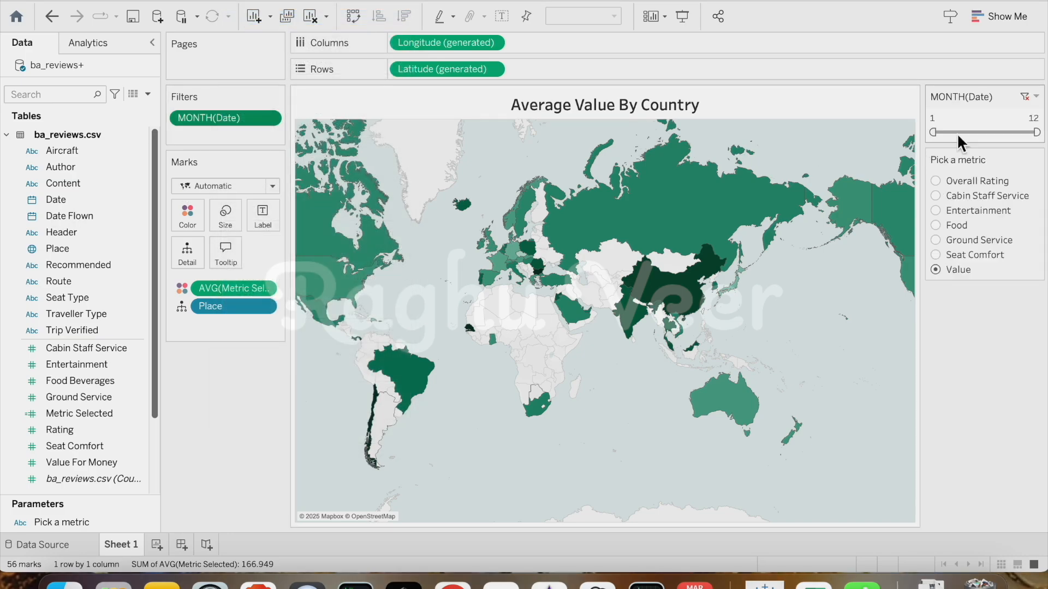
mouse_move(1038, 135)
left_mouse_down()
mouse_move(1000, 136)
mouse_move(1040, 139)
left_mouse_up()
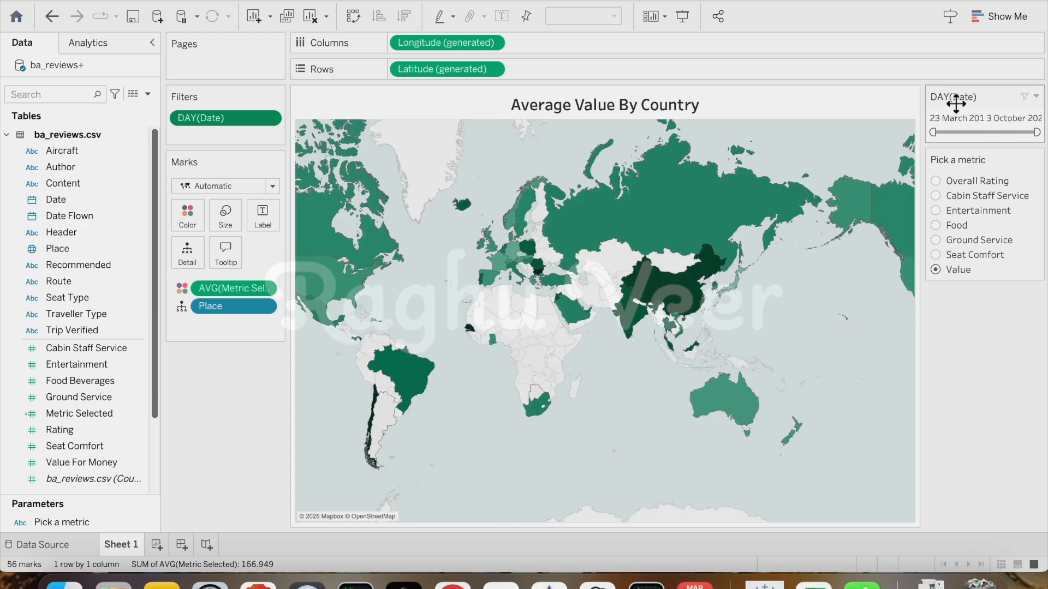
- Apply the DAY(Date) filter to all worksheets using this data source
right_click(233, 118)
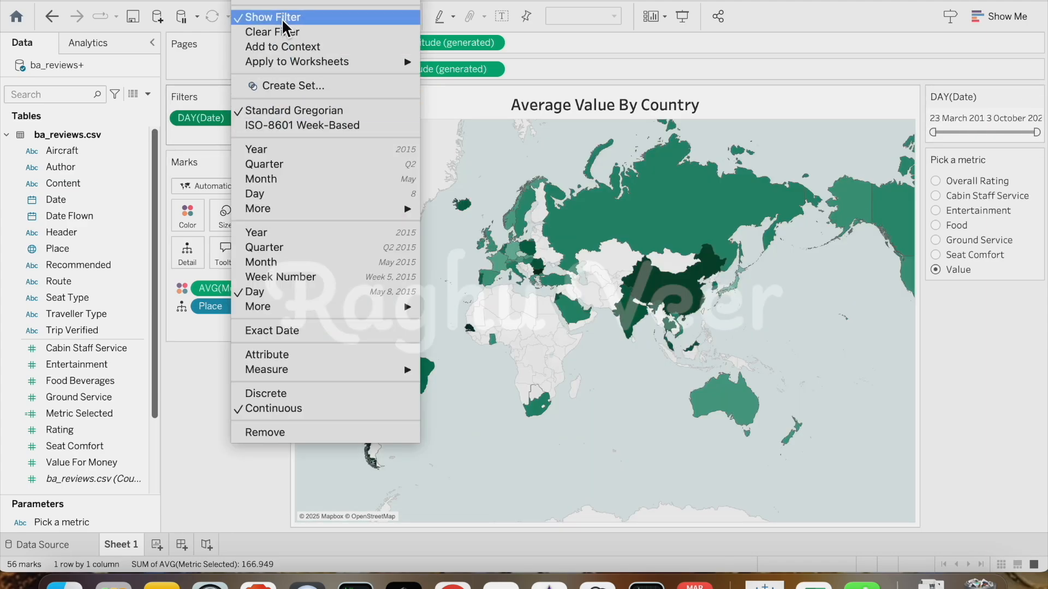
mouse_move(286, 70)
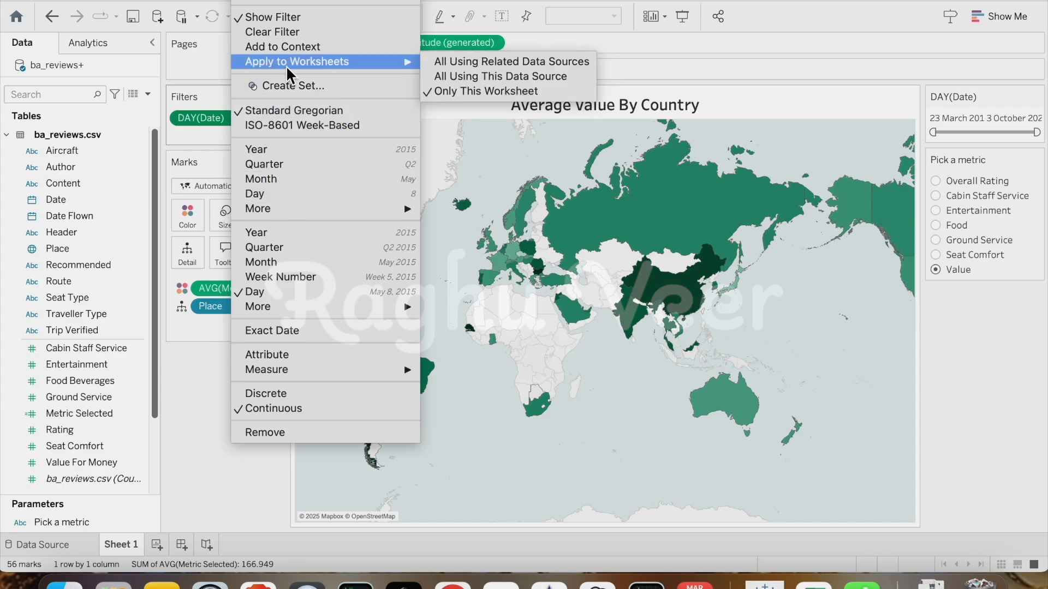
left_click(502, 77)
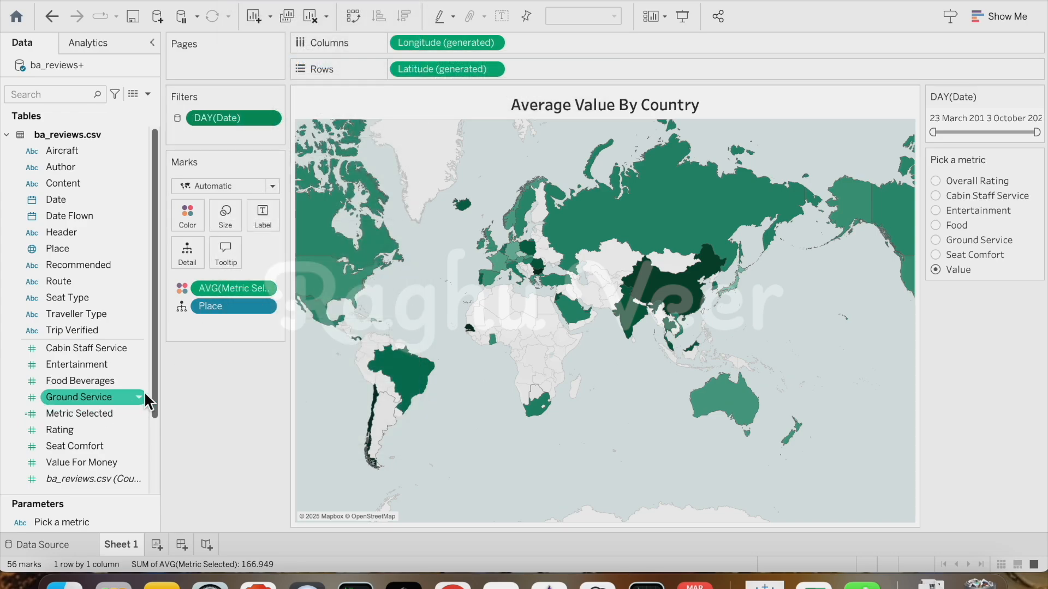
- Show filter controls for the Seat Type and Traveller Type fields beside the map
right_click(248, 115)
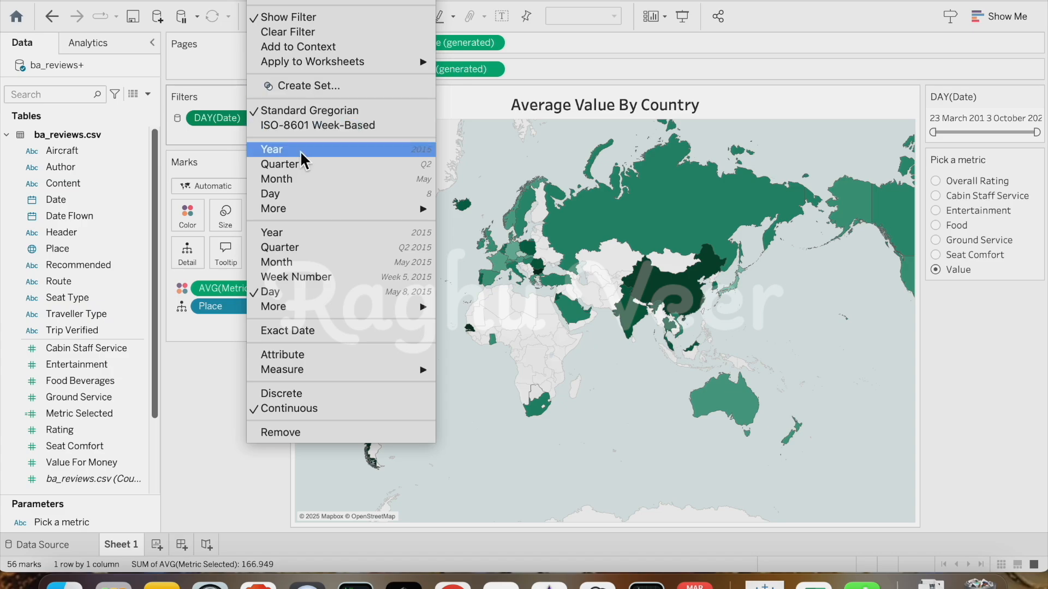
right_click(80, 298)
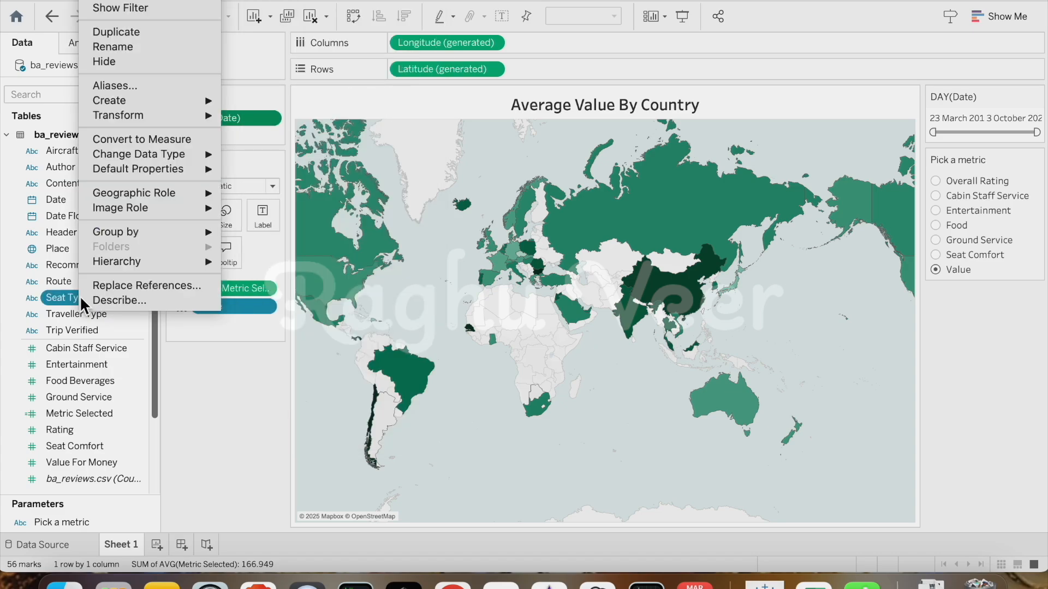
left_click(132, 8)
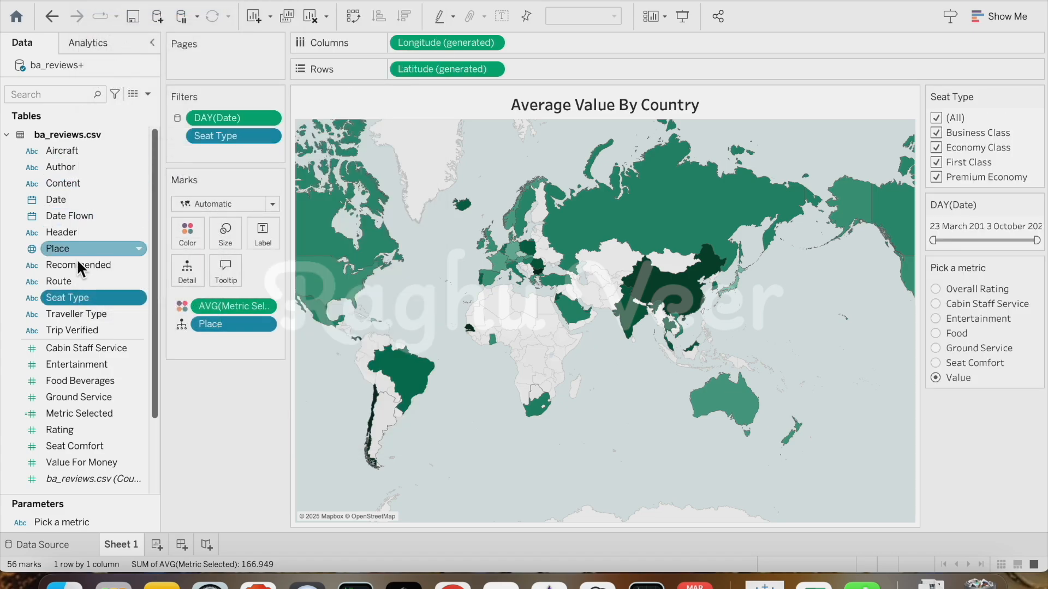
left_click(64, 314)
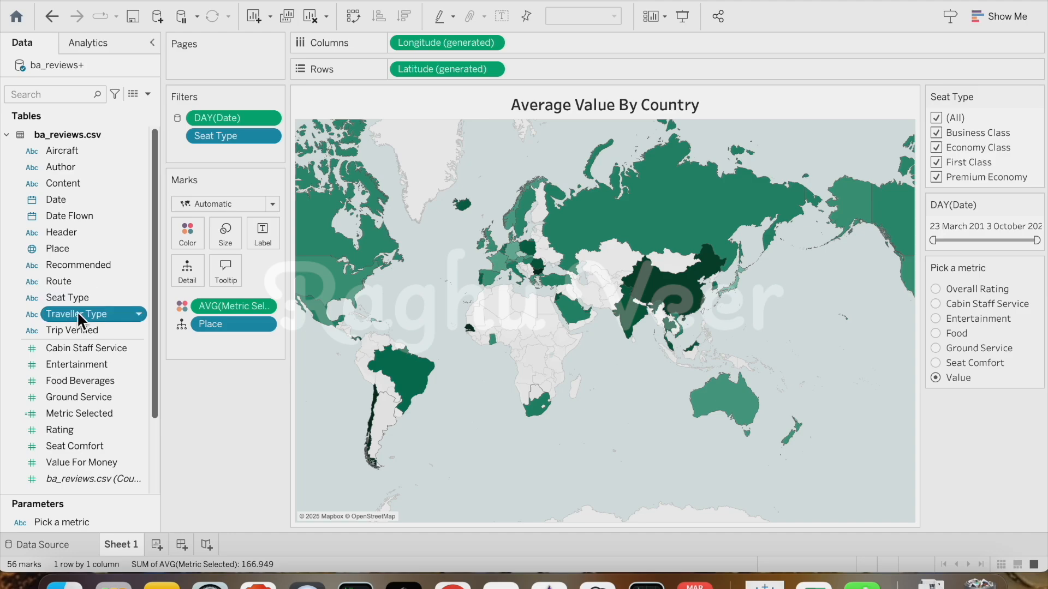
right_click(77, 311)
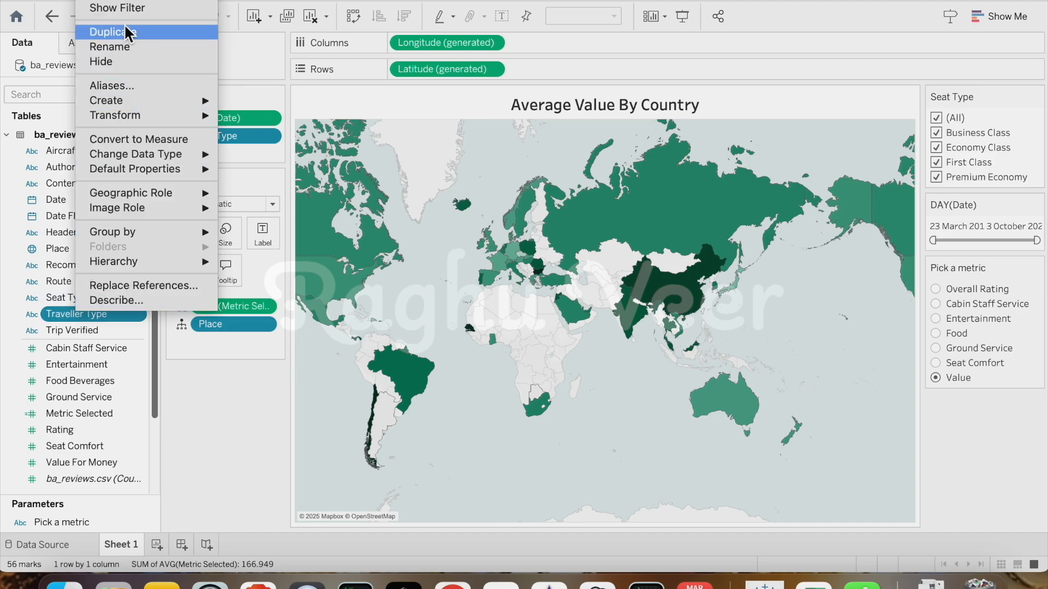
left_click(125, 8)
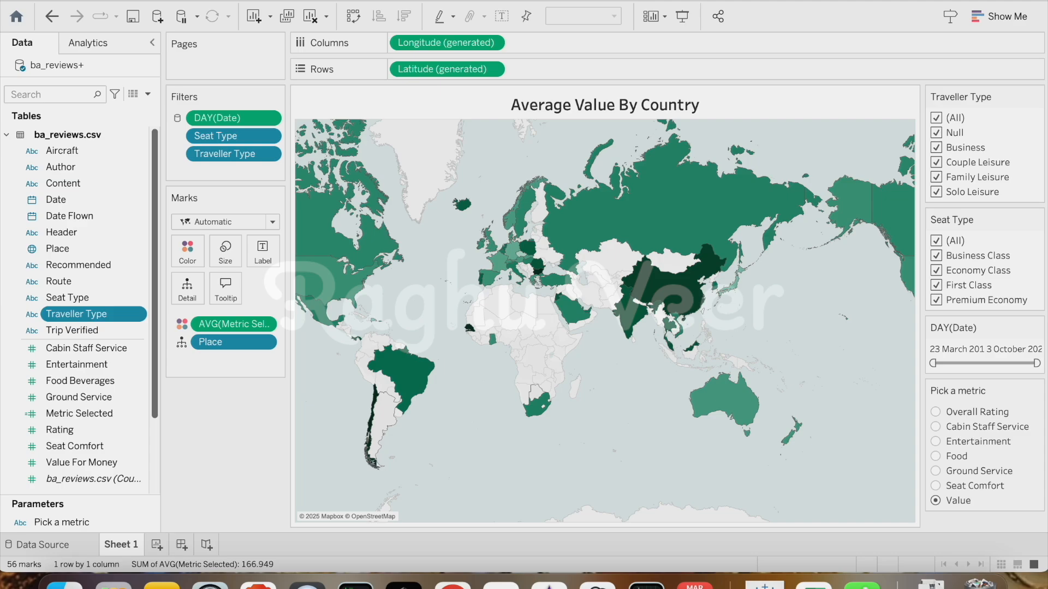
- Apply the Seat Type and Traveller Type filters to all worksheets using this data source
right_click(224, 133)
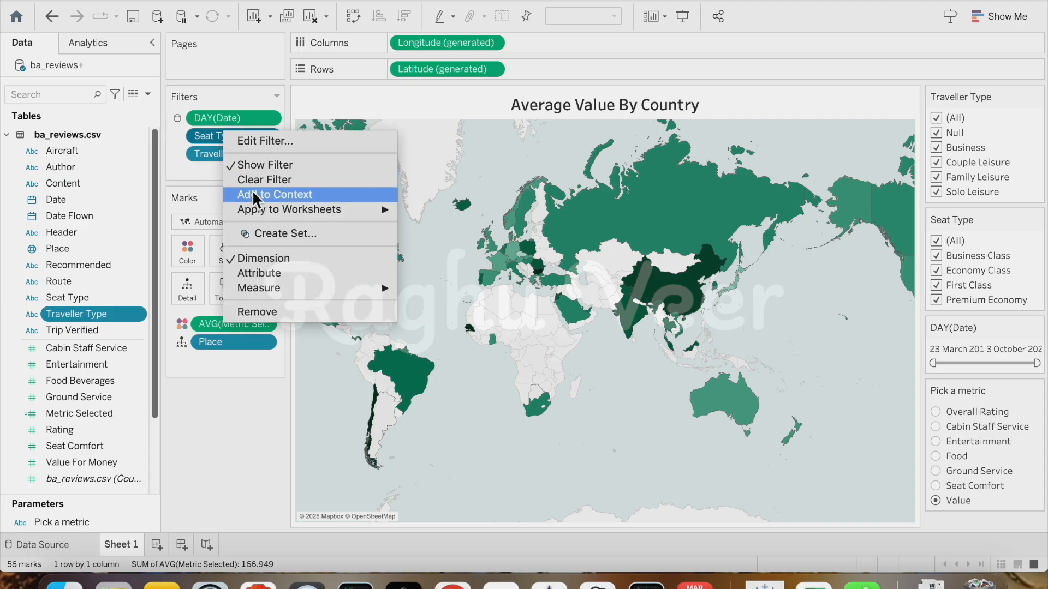
mouse_move(265, 210)
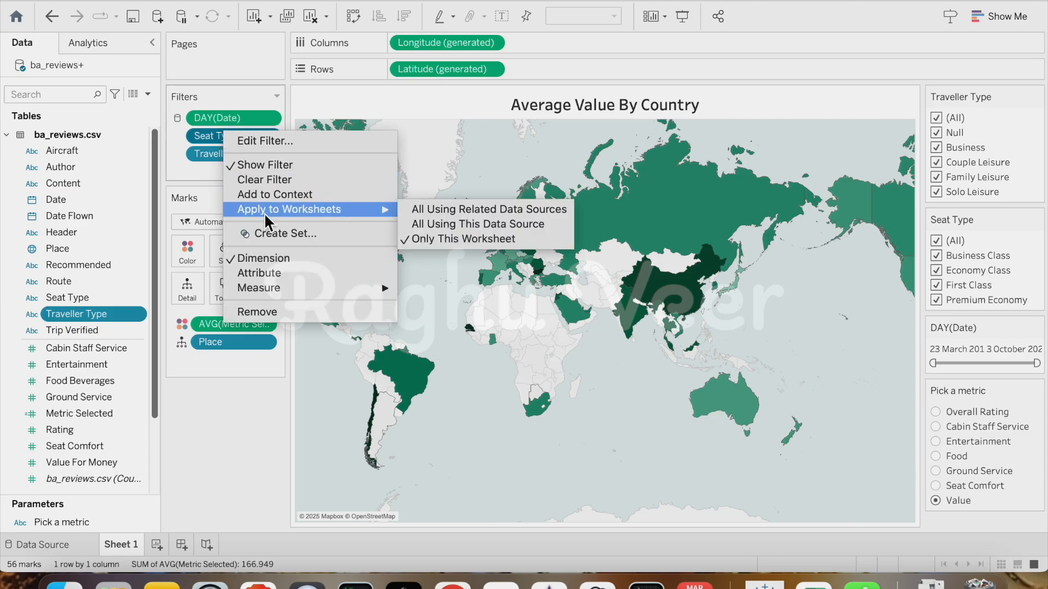
left_click(465, 225)
right_click(218, 153)
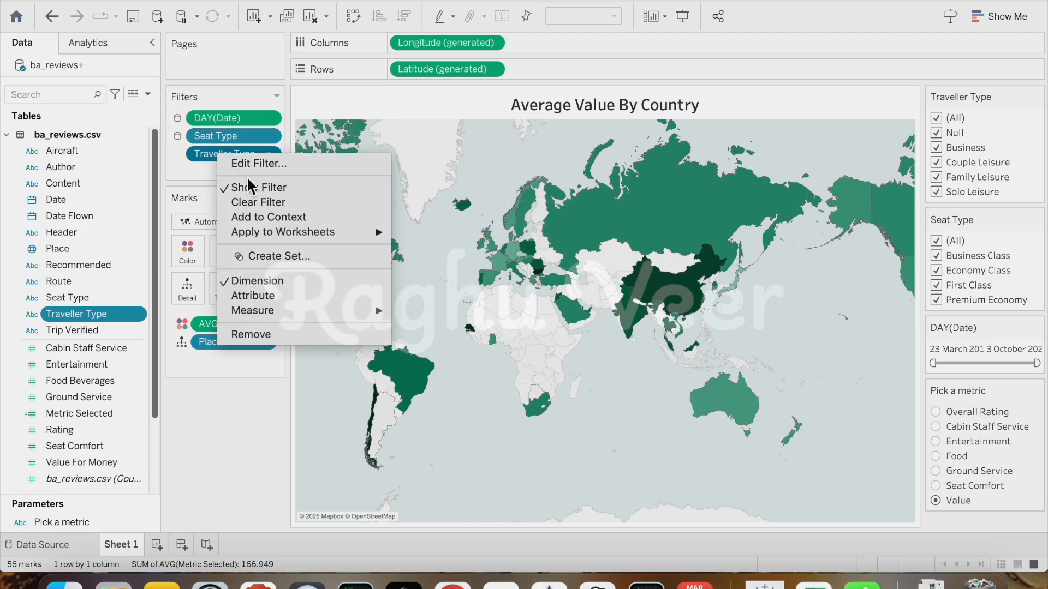
mouse_move(273, 232)
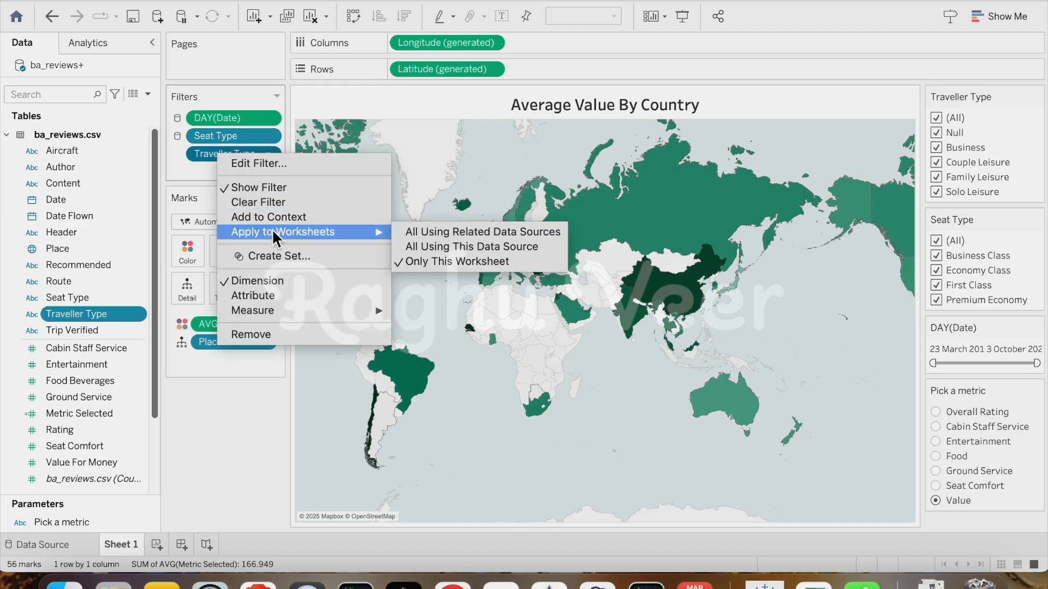
left_click(419, 247)
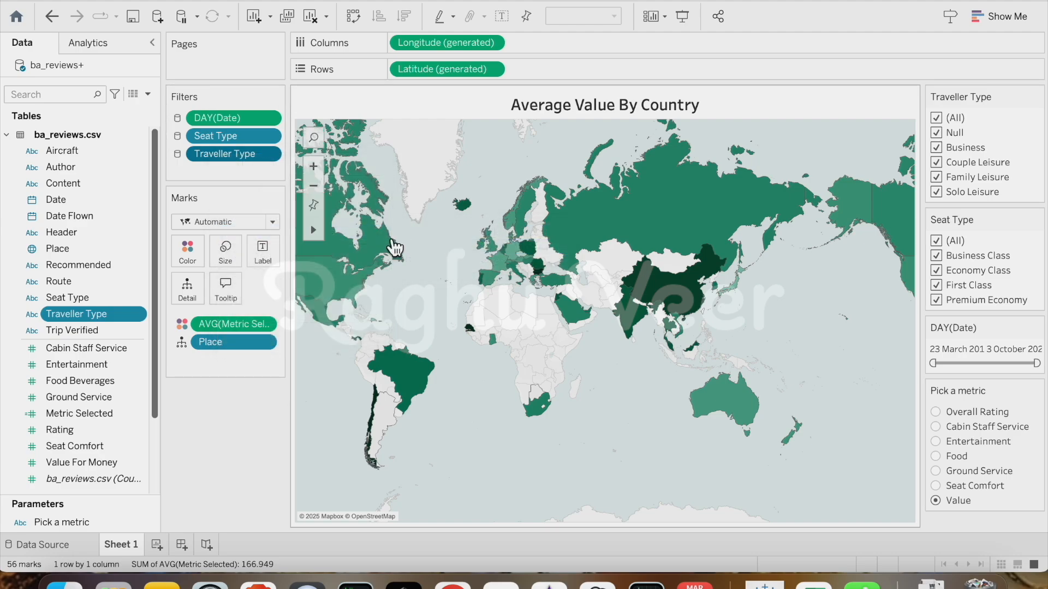
- Change the Traveller Type and Seat Type filter controls to single-value lists with (All) selected
left_click(1035, 97)
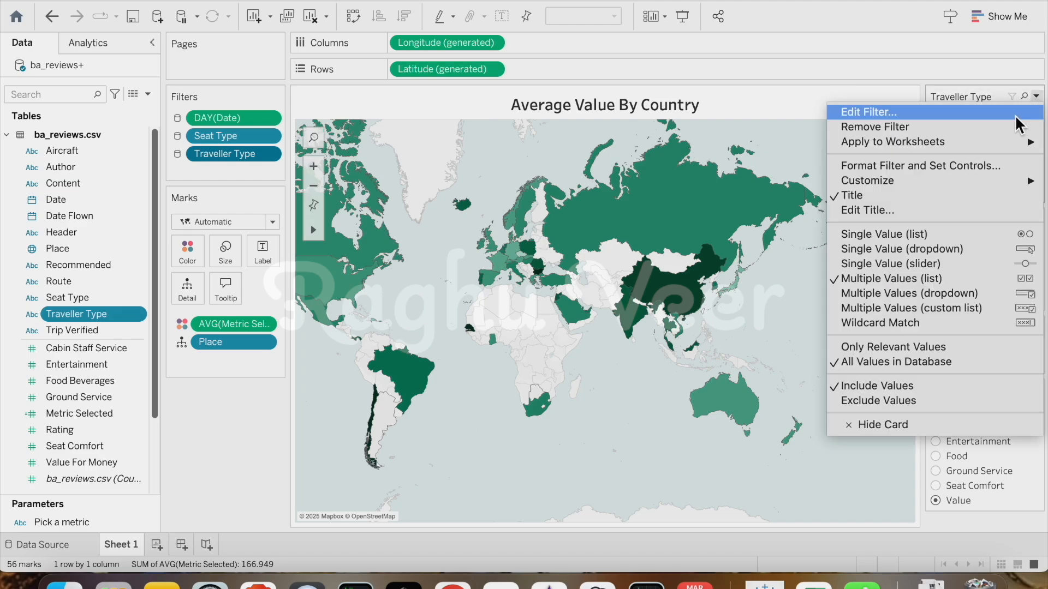
left_click(906, 233)
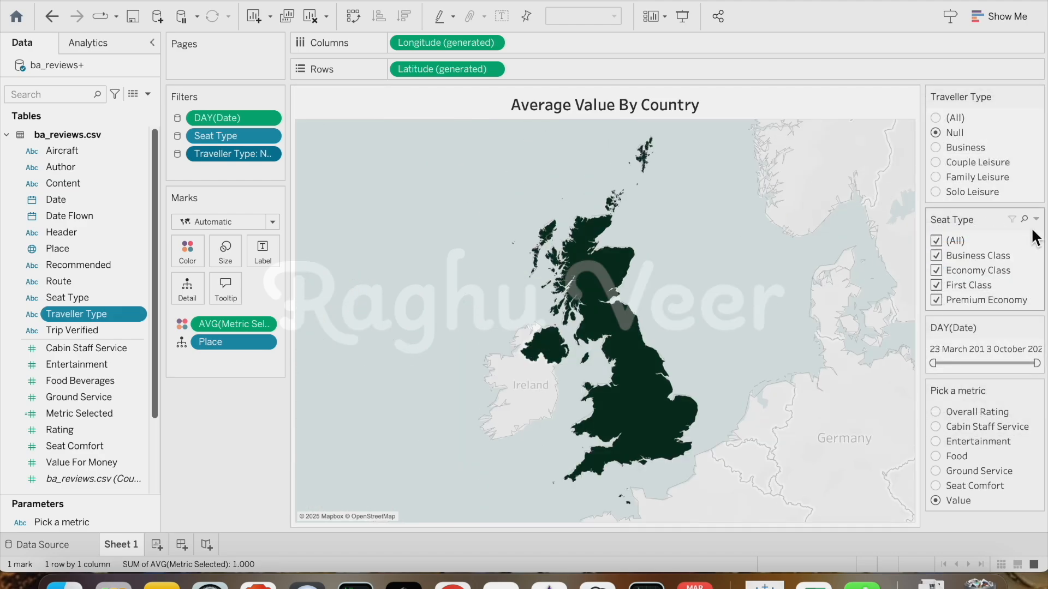
left_click(1036, 219)
mouse_move(880, 306)
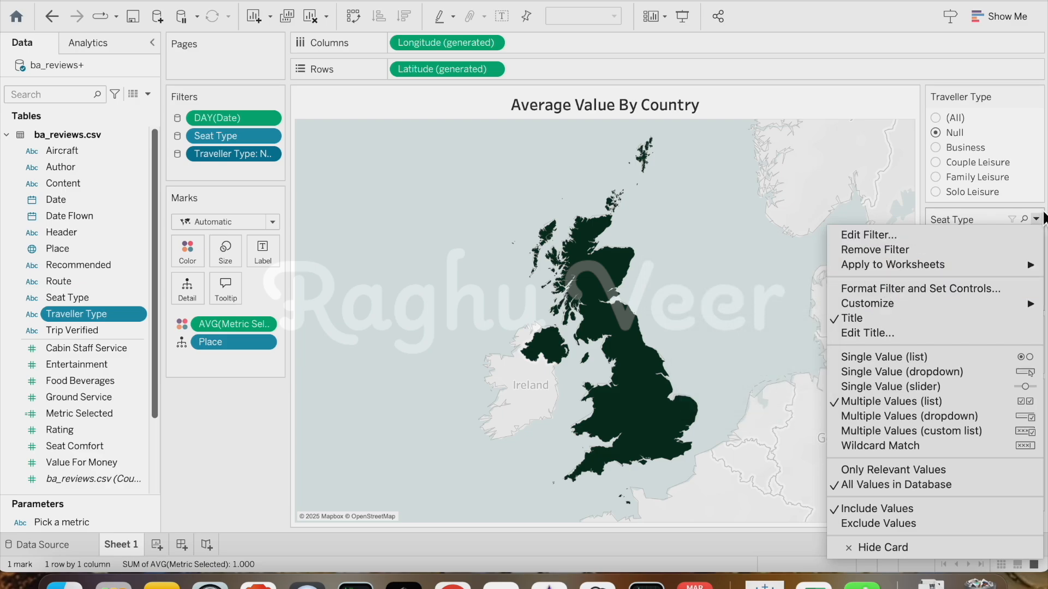
left_click(875, 357)
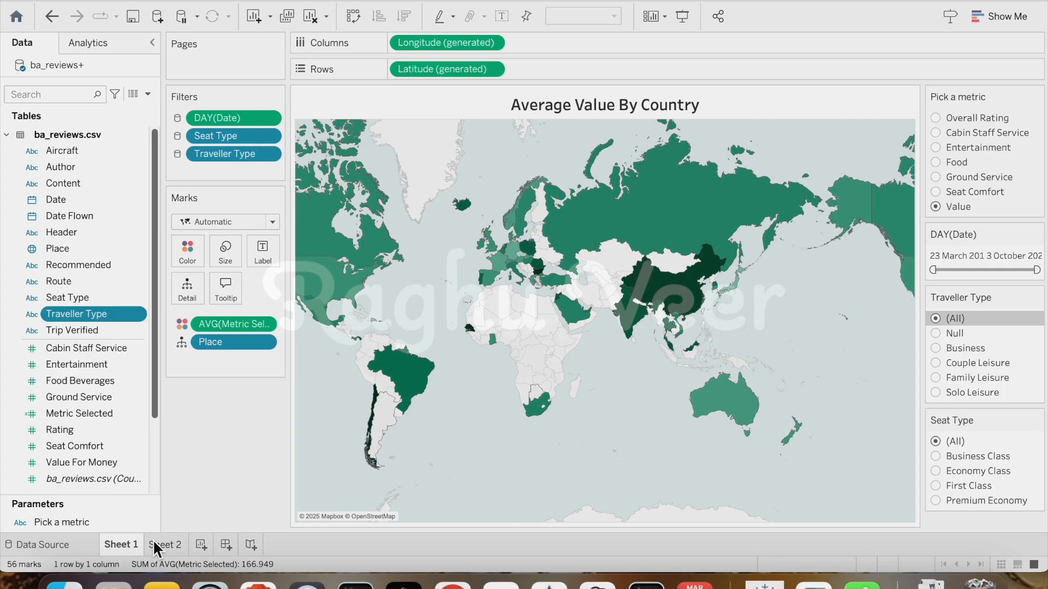
- Switch to Sheet 2 and place the Aircraft field on rows to list every aircraft type
left_click(163, 545)
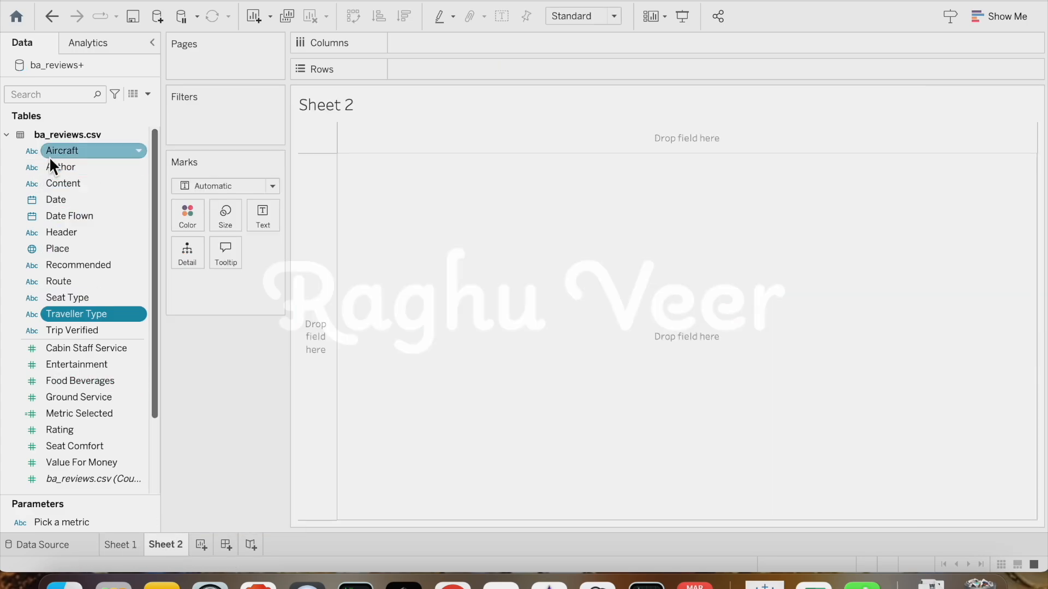
left_click_drag(51, 153, 410, 69)
scroll(453, 246, "down", 15)
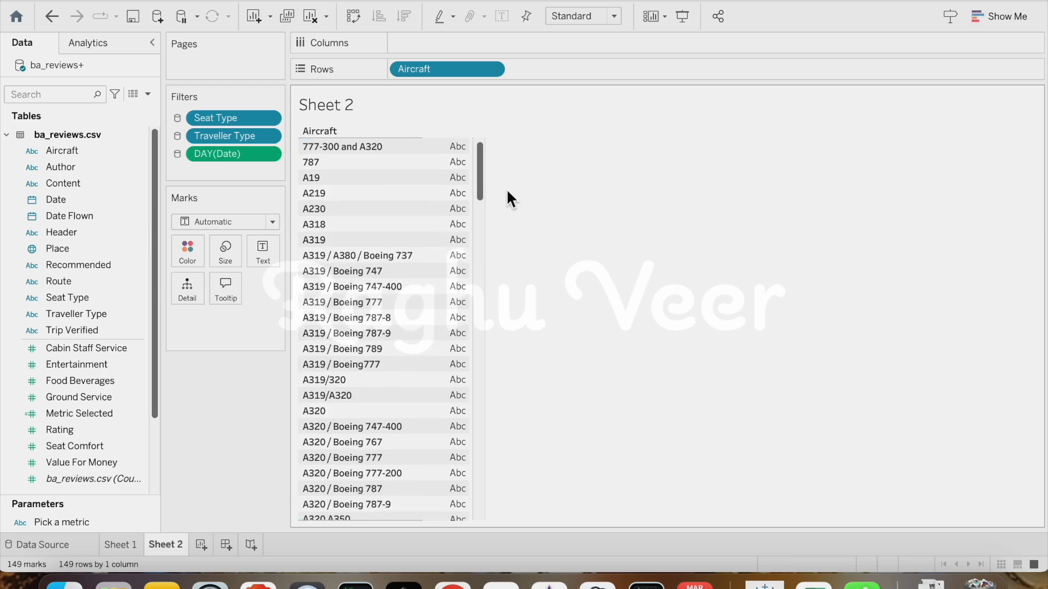
scroll(452, 243, "up", 20)
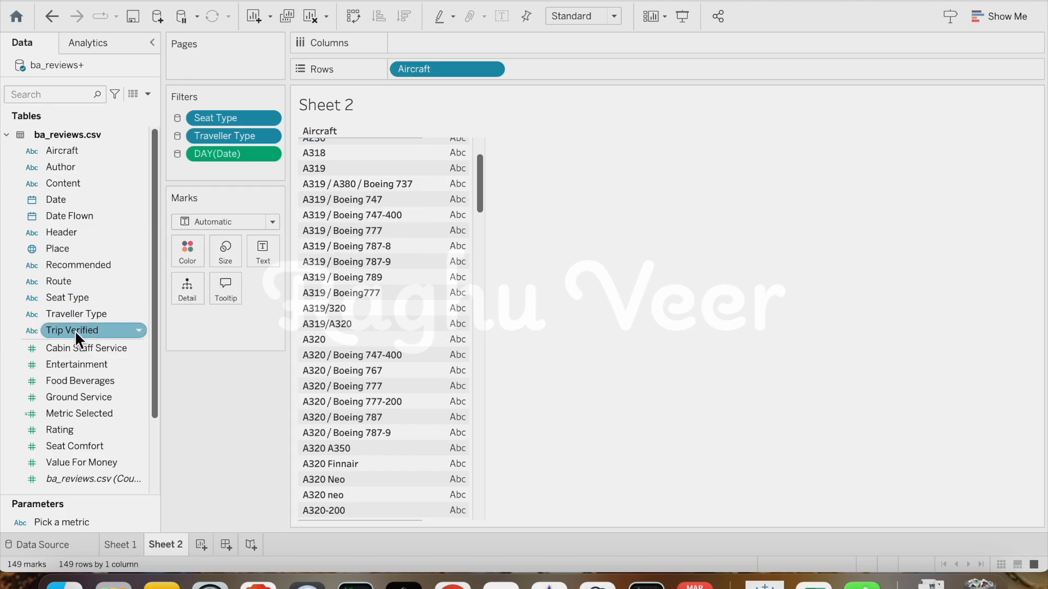
- Show the ba_reviews.csv record count as text for each aircraft and sort the aircraft by it in descending order
scroll(112, 418, "down", 5)
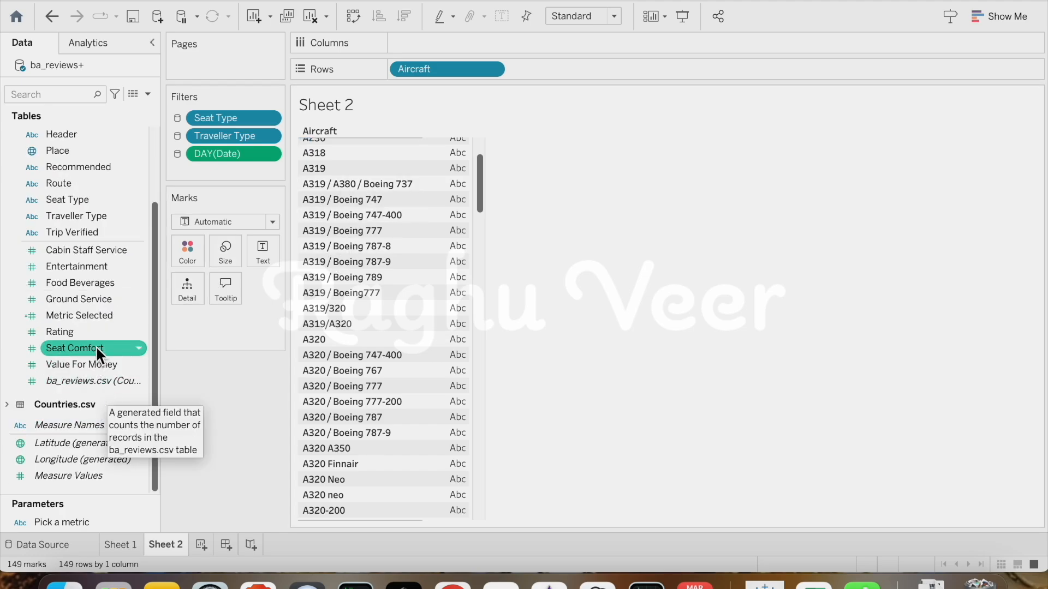
scroll(96, 345, "up", 5)
scroll(96, 346, "down", 5)
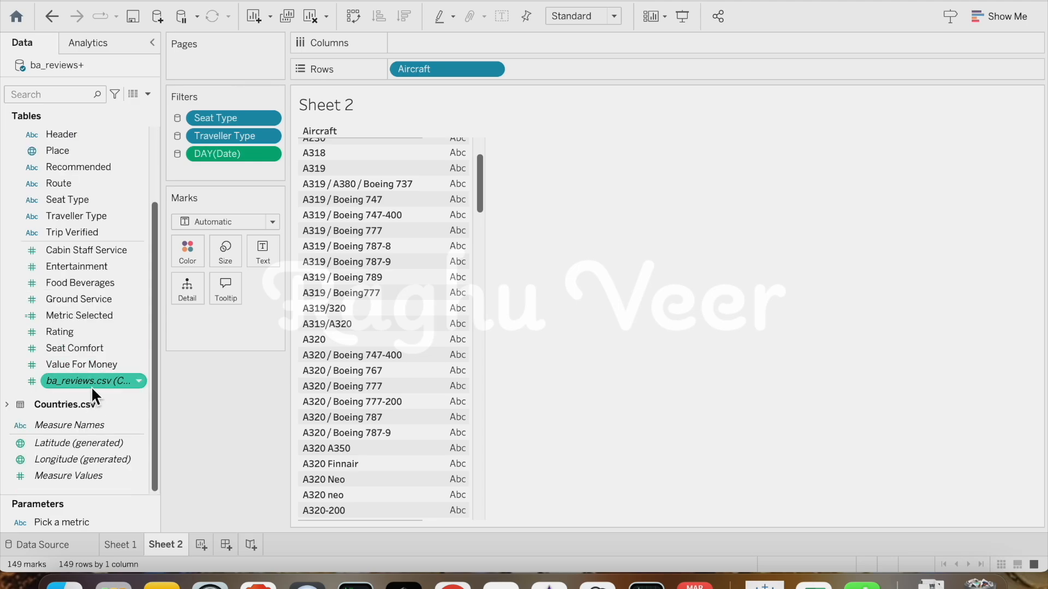
scroll(355, 327, "up", 3)
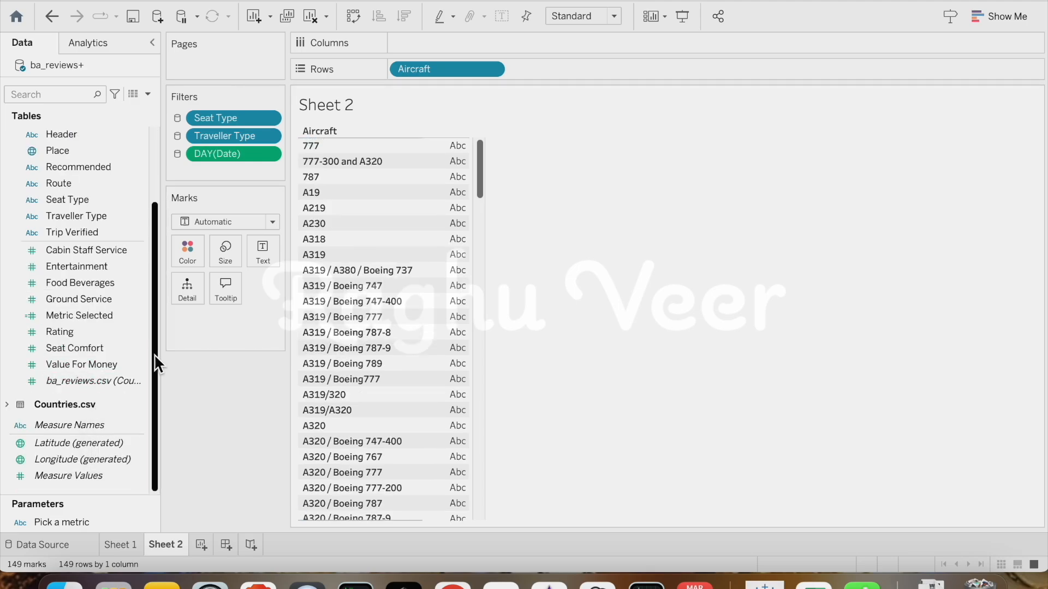
left_click(102, 383)
left_click_drag(102, 382, 266, 244)
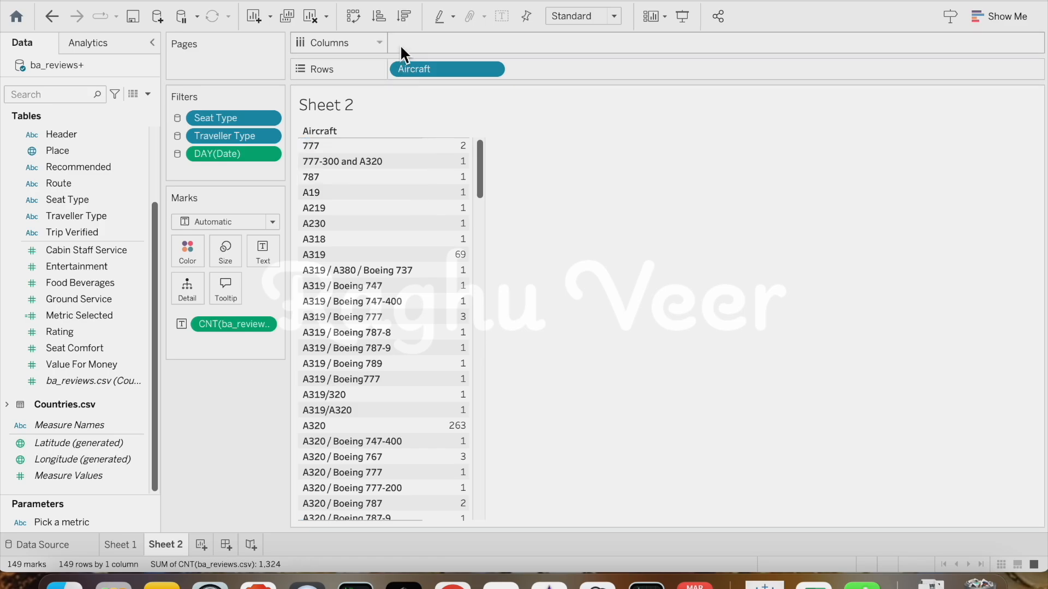
left_click(404, 16)
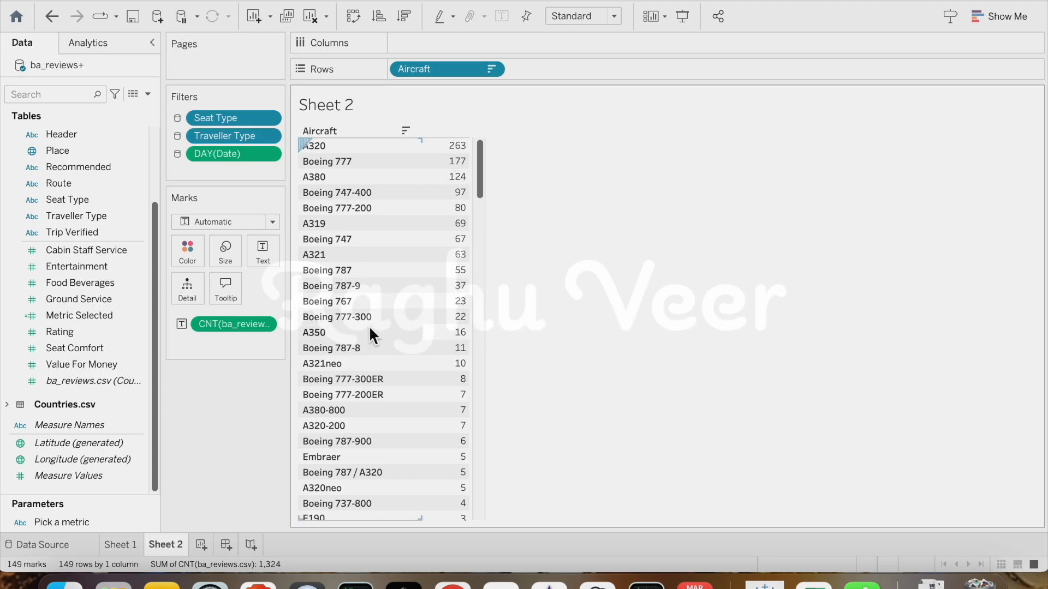
- Group all aircraft from Boeing 787-9 down to the last entry, 777-300 and A320, into one combined member
left_click(331, 289)
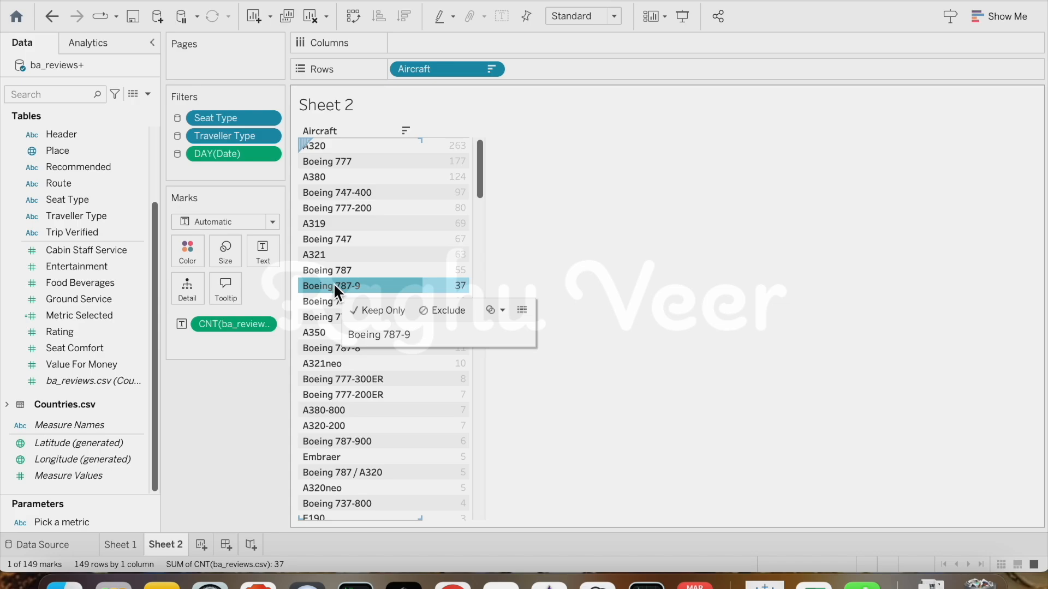
scroll(335, 288, "down", 10)
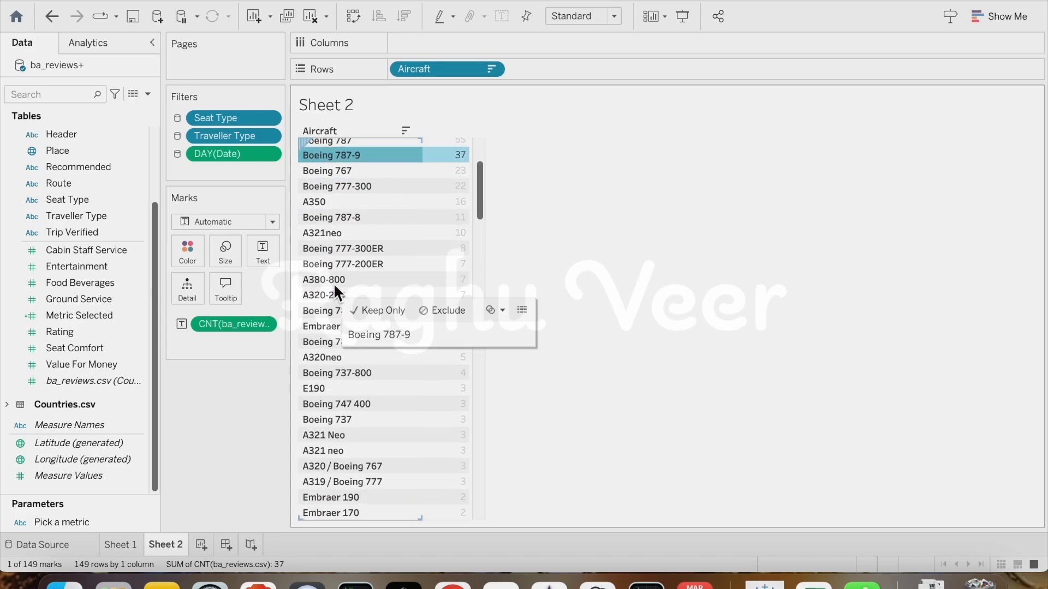
scroll(334, 284, "down", 20)
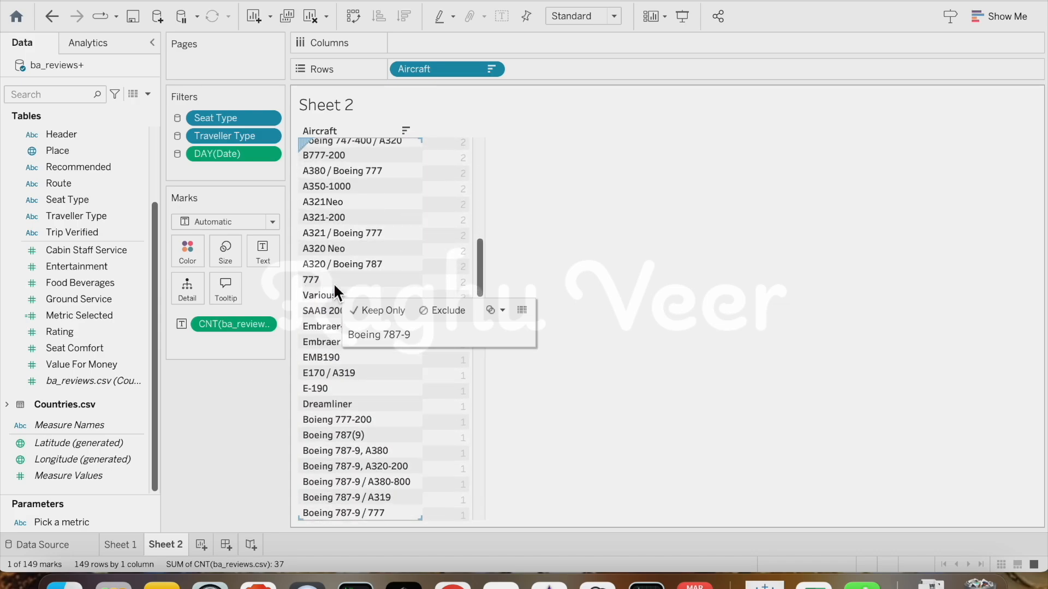
left_click(355, 513, "shift")
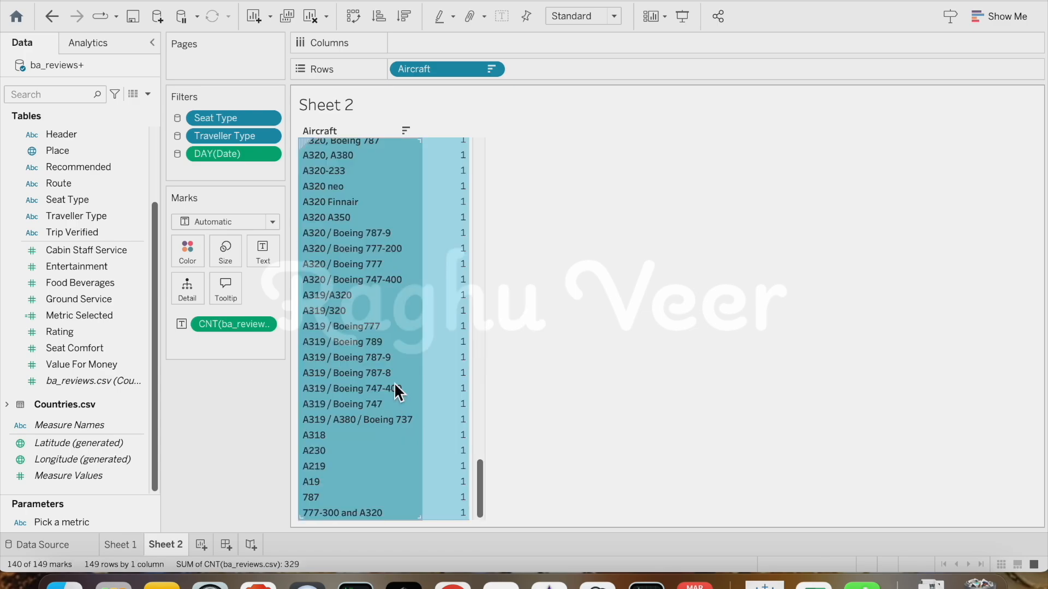
scroll(395, 385, "up", 20)
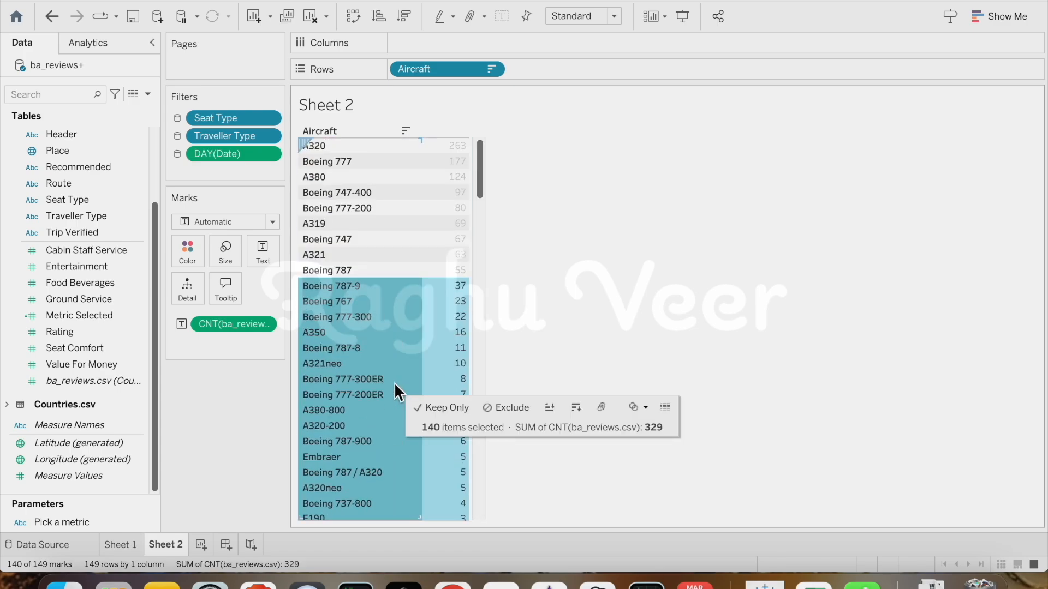
mouse_move(377, 392)
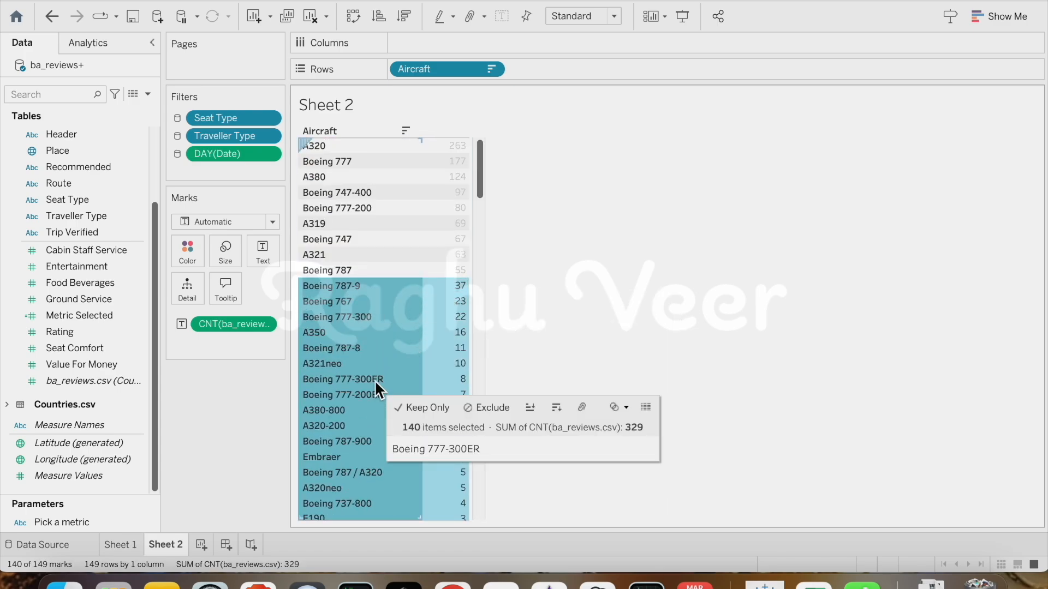
mouse_move(351, 316)
right_click(352, 315)
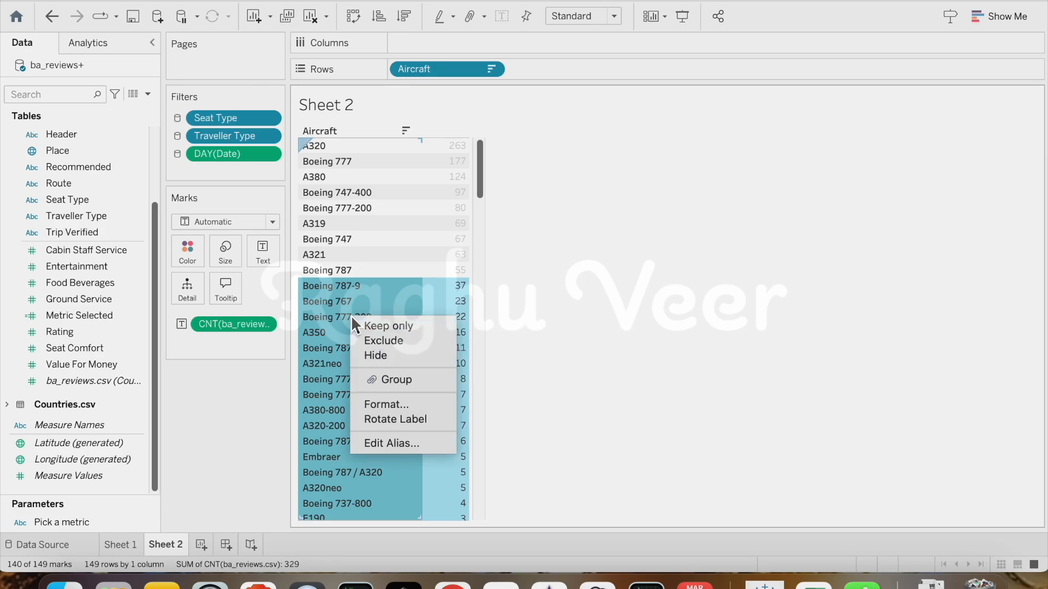
left_click(400, 380)
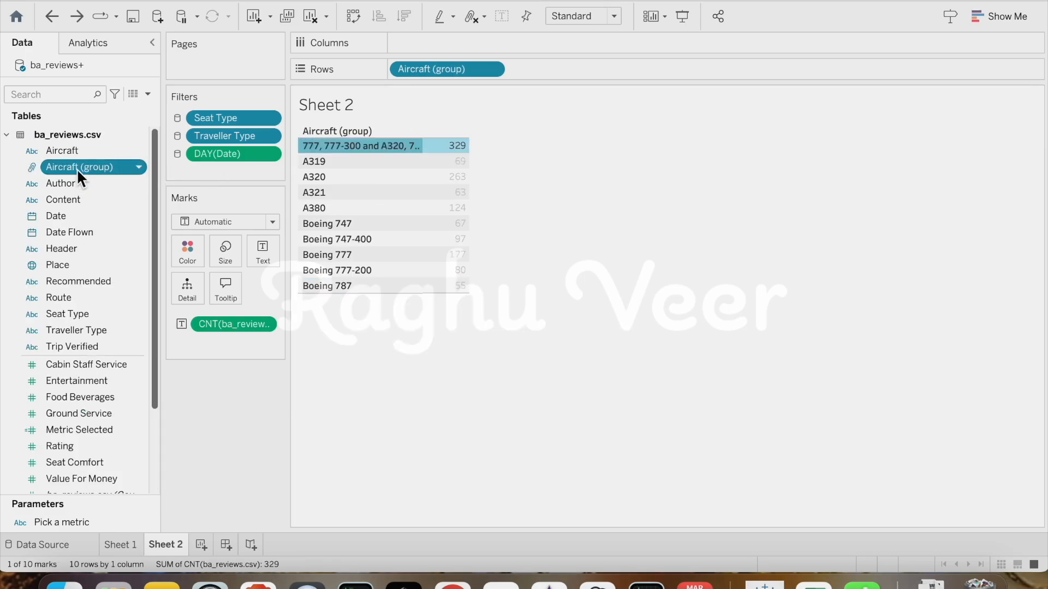
- Rename the combined 777, 777-300 and A320 member of the Aircraft (group) field to Various
left_click(76, 168)
key("Return")
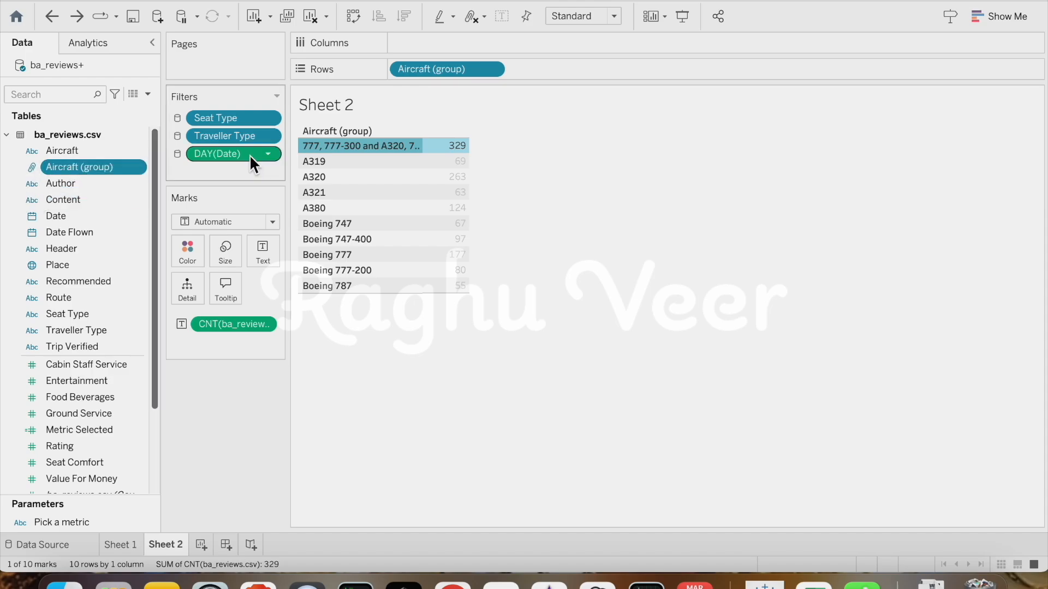
right_click(69, 165)
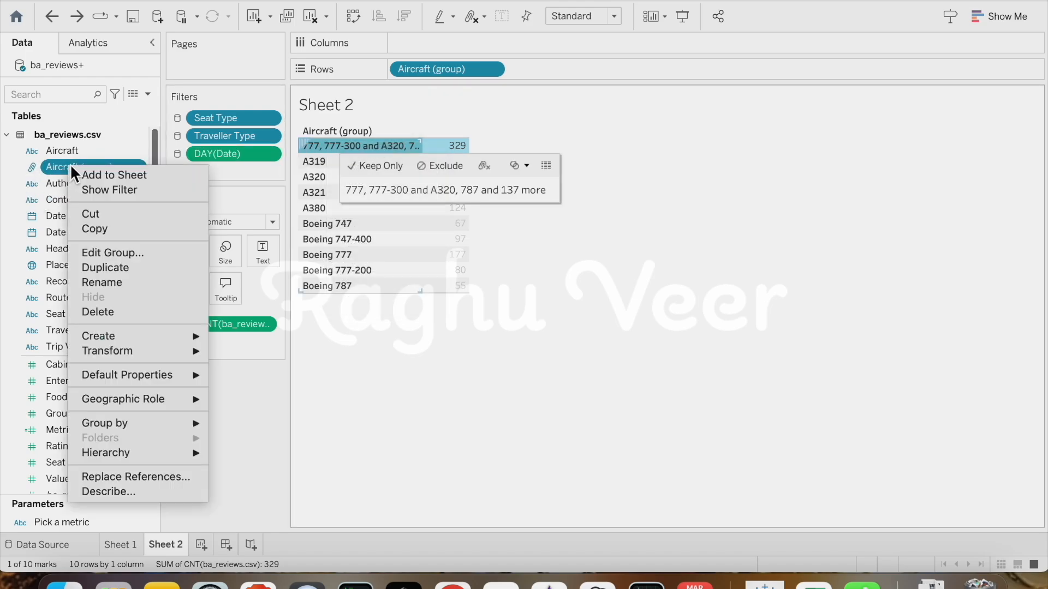
left_click(110, 253)
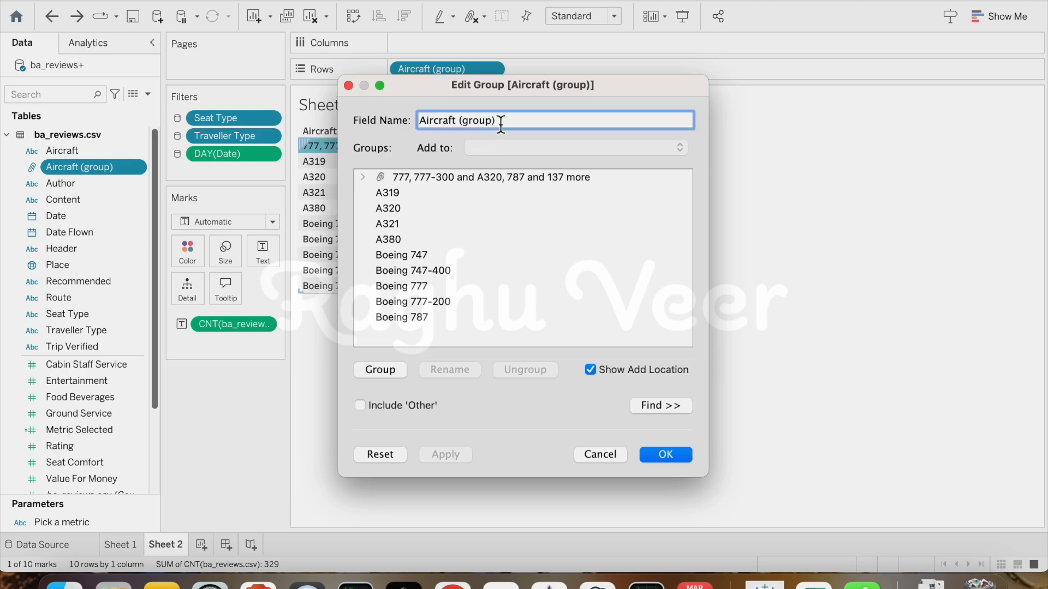
left_click(481, 176)
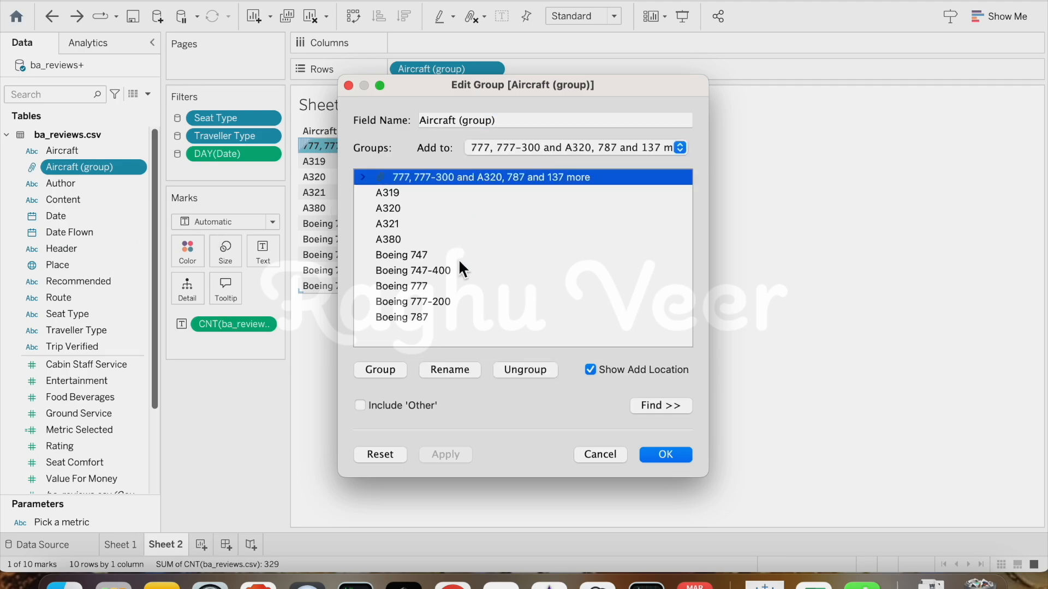
left_click(453, 369)
type("Va")
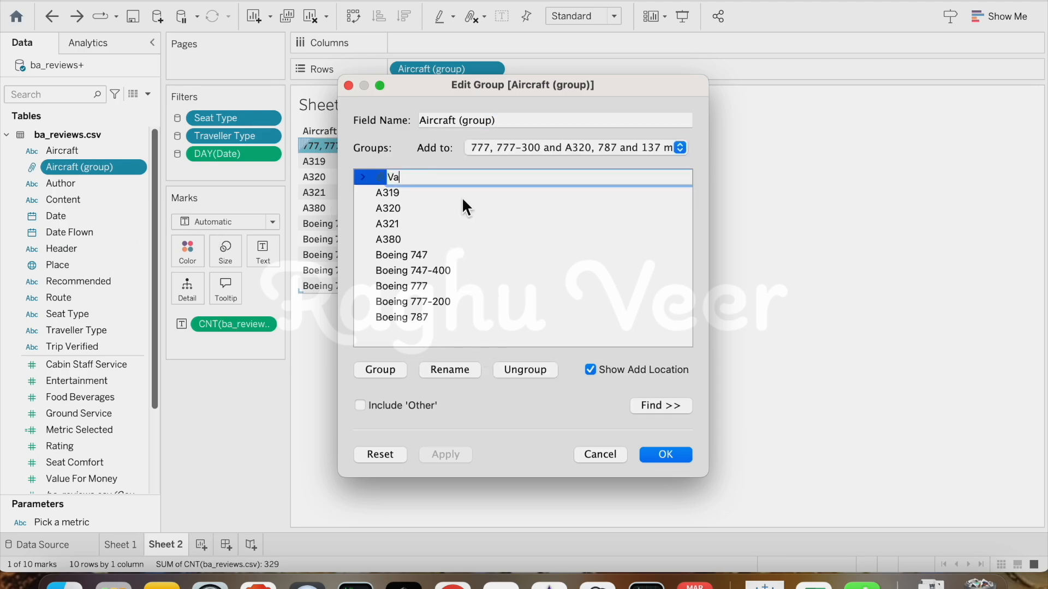
type("rious")
key("Return")
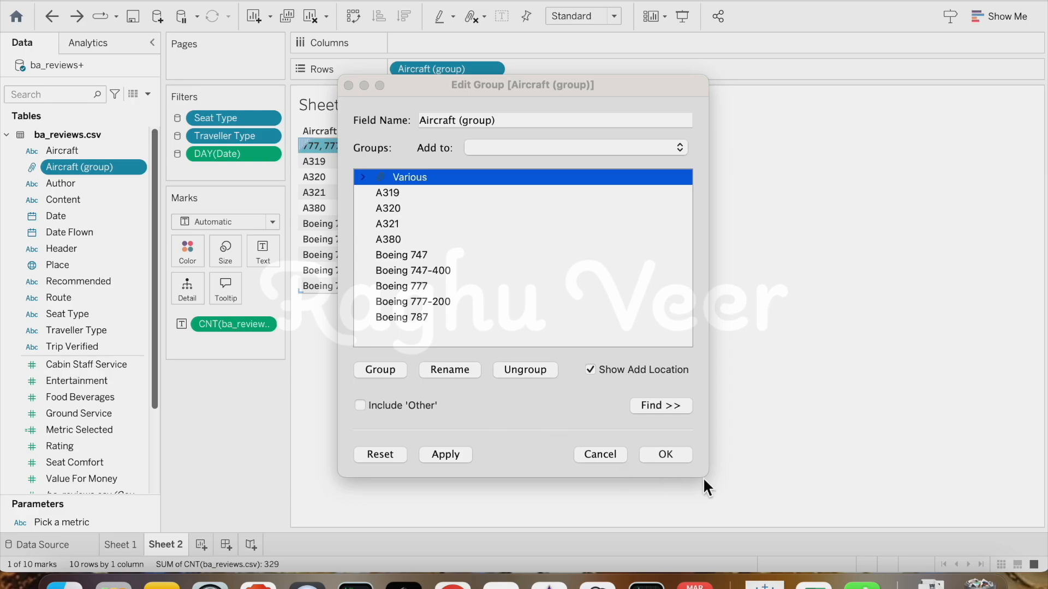
left_click(687, 455)
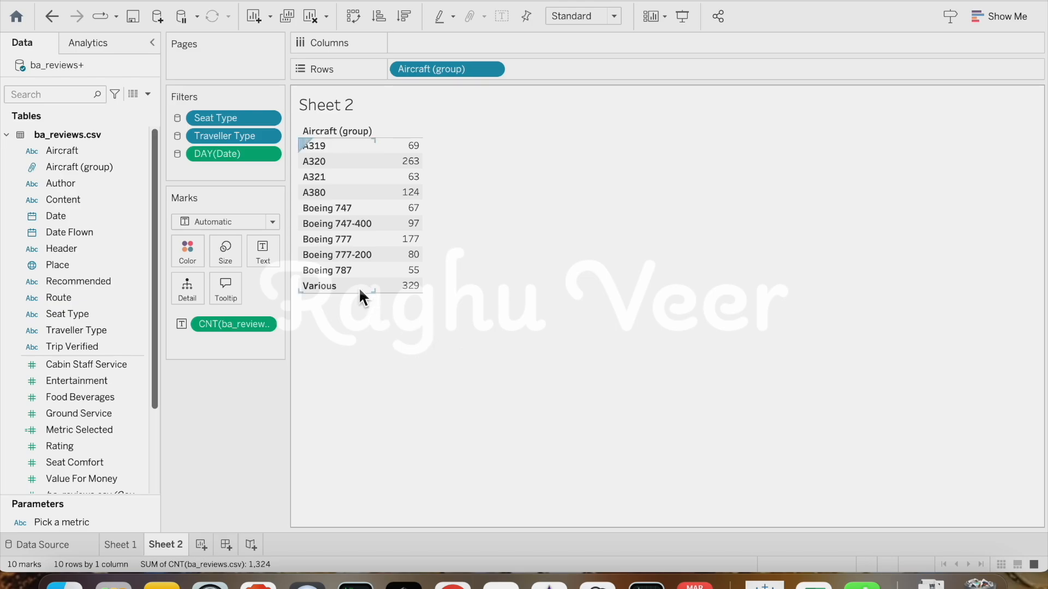
- Show an Aircraft (group) filter on Sheet 1 and apply it to all worksheets using this data source
key("ctrl+Page_Up")
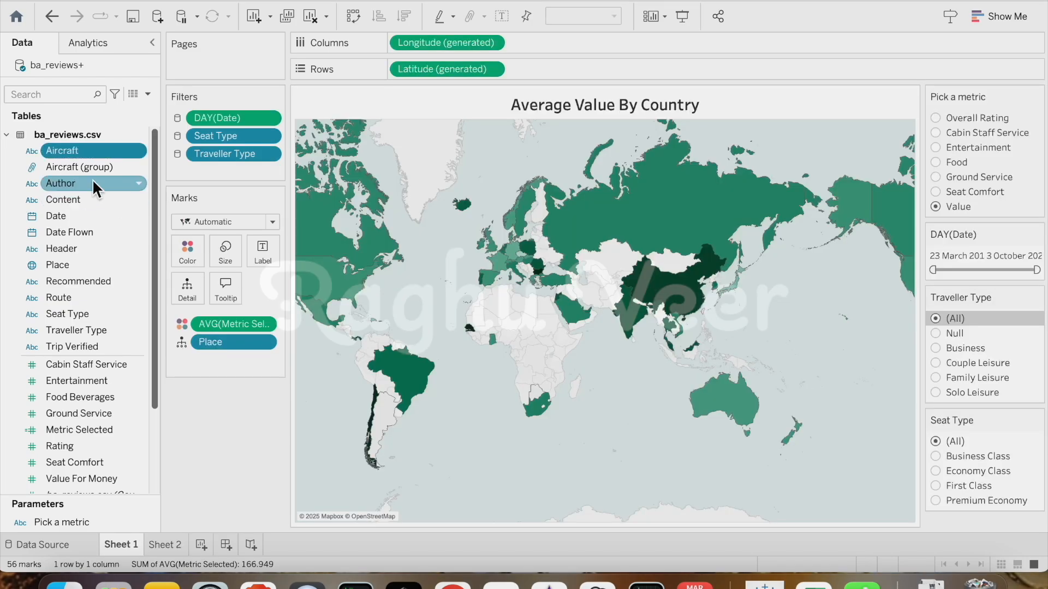
right_click(83, 168)
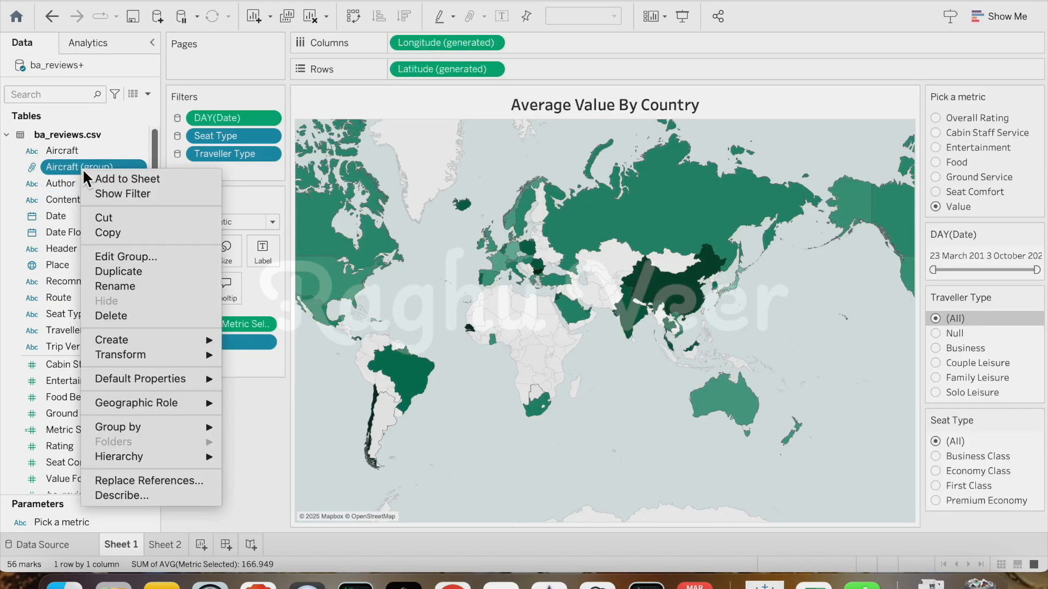
left_click(139, 194)
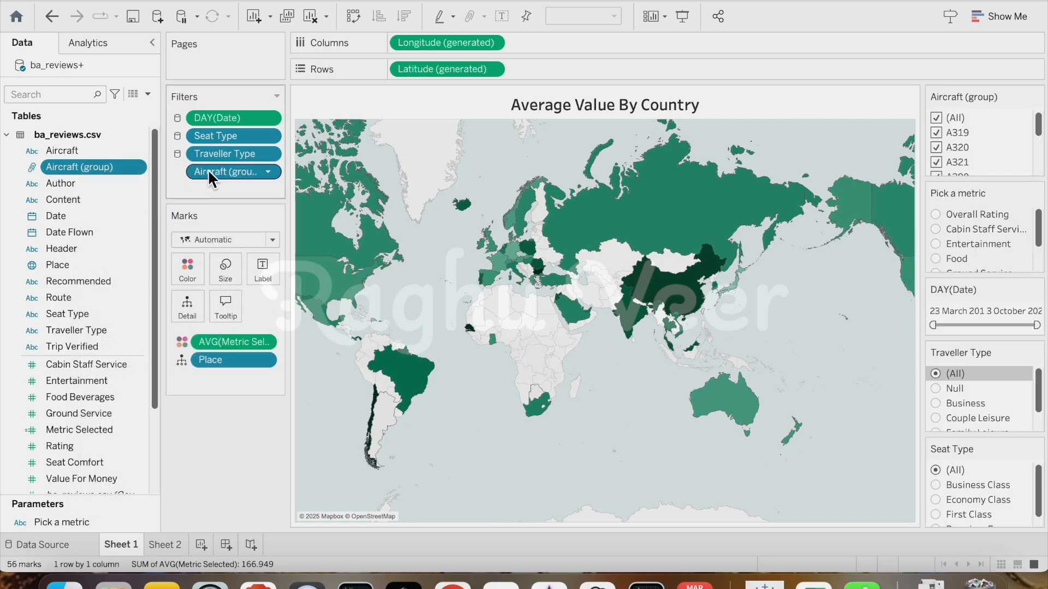
right_click(212, 172)
mouse_move(270, 248)
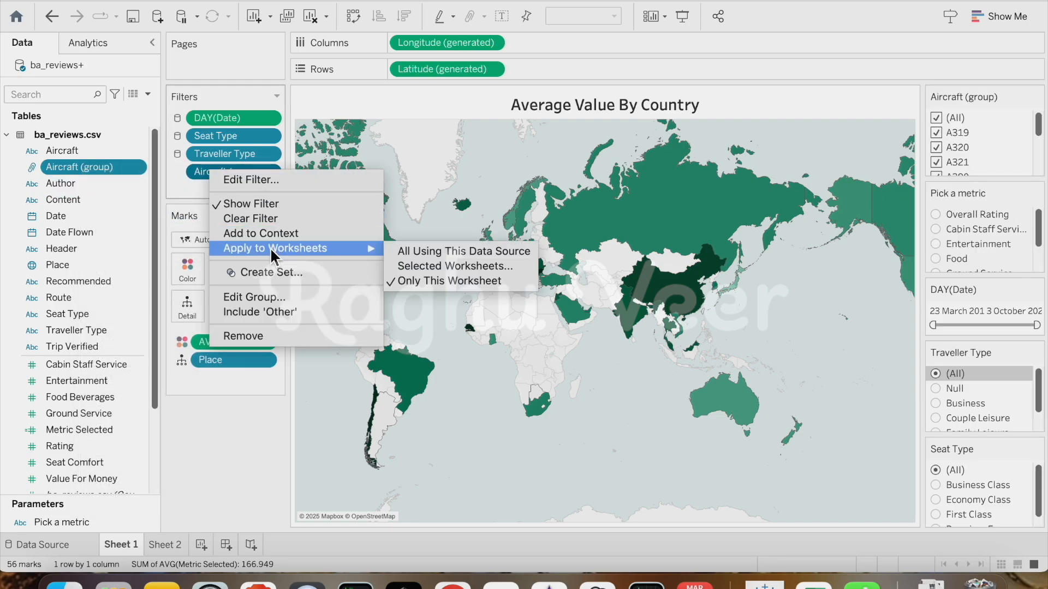
left_click(462, 252)
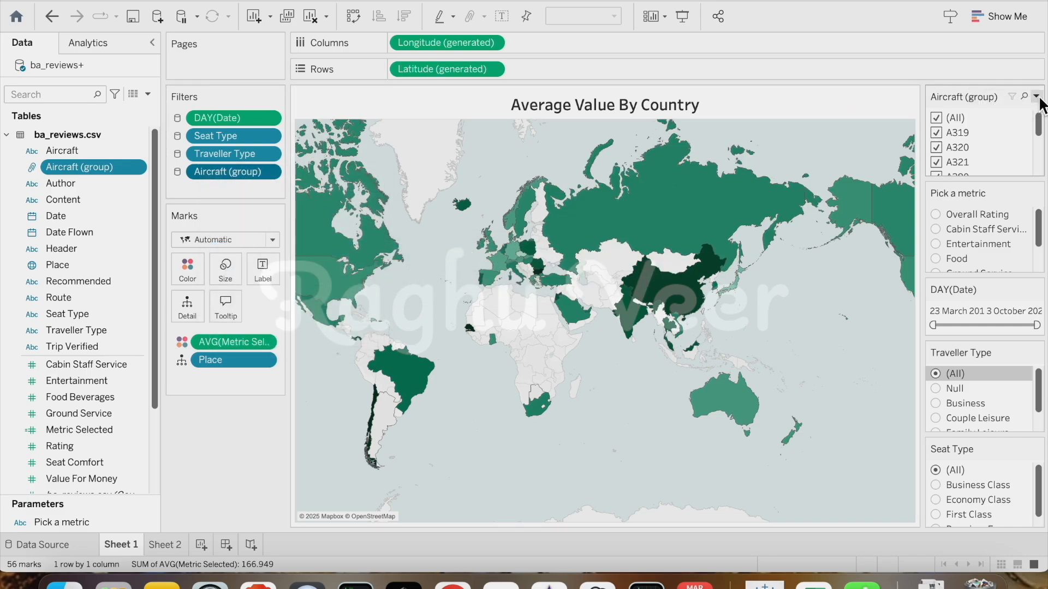
- Change the Aircraft (group) filter control to a single-value dropdown and test it with A320 and Boeing 747
left_click(1035, 97)
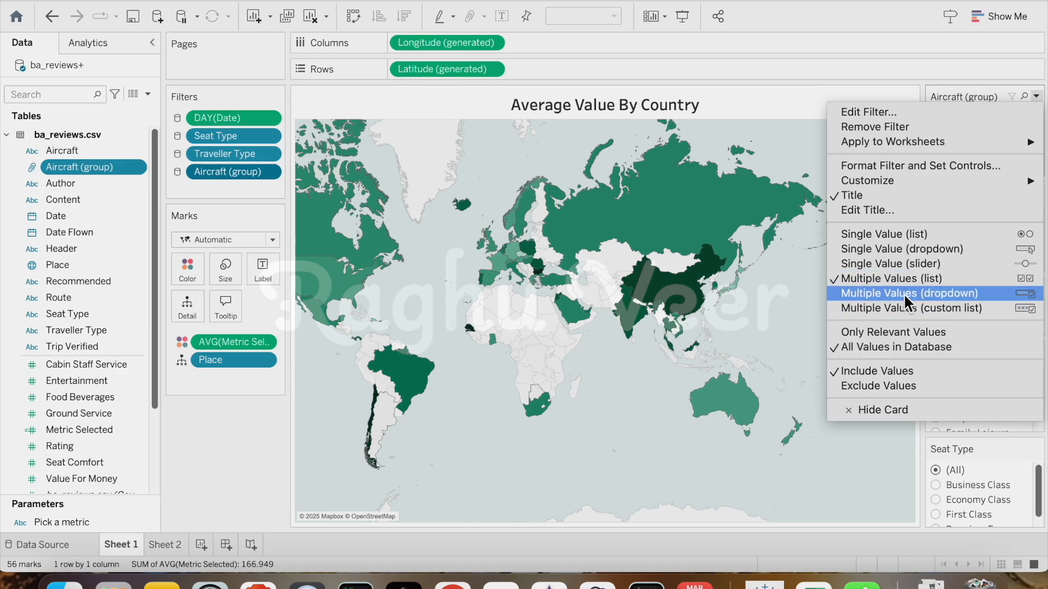
left_click(906, 251)
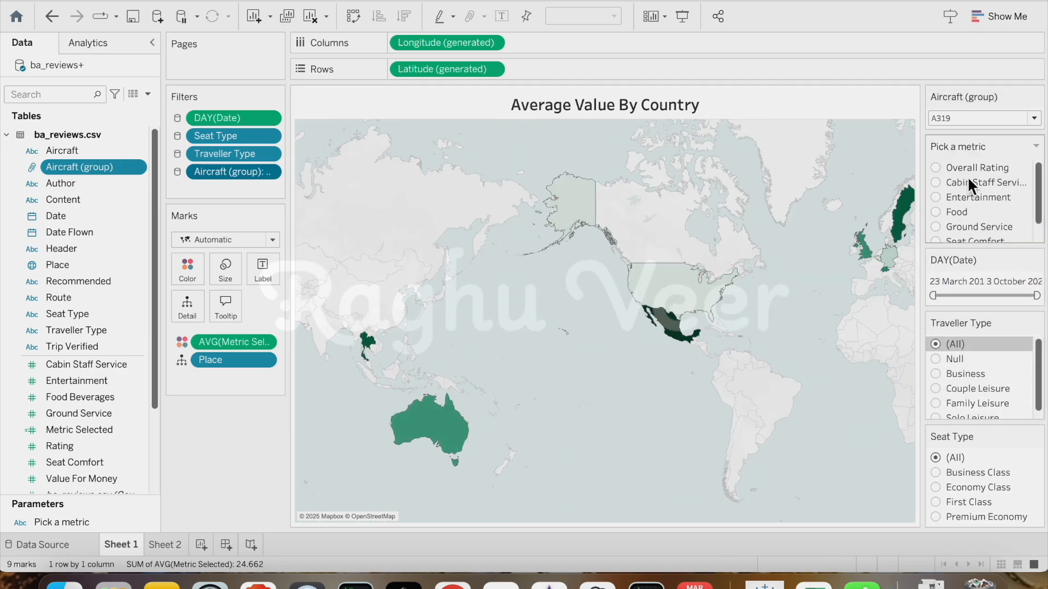
left_click(1034, 118)
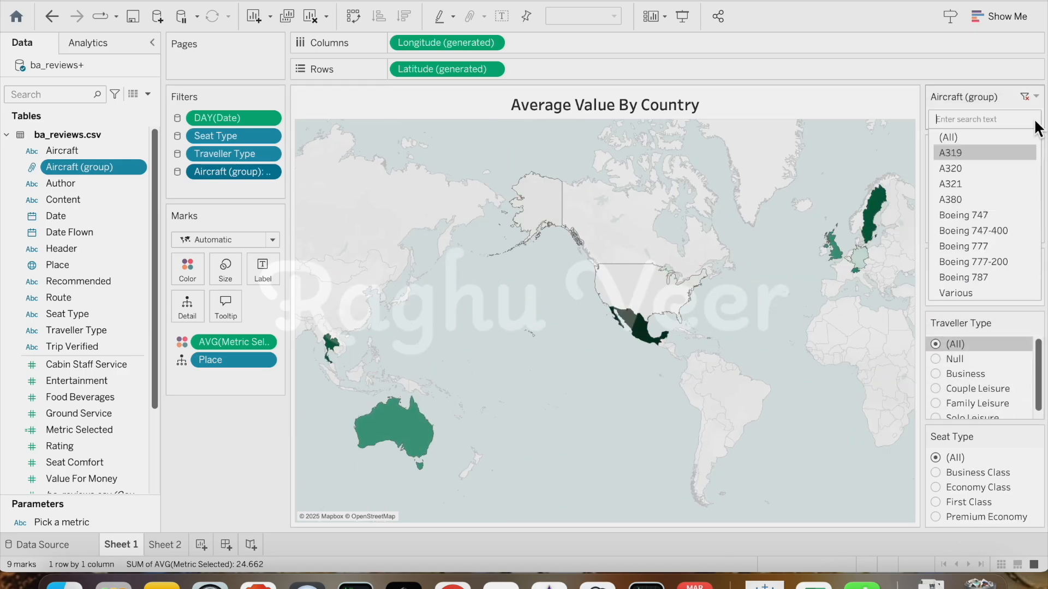
left_click(976, 170)
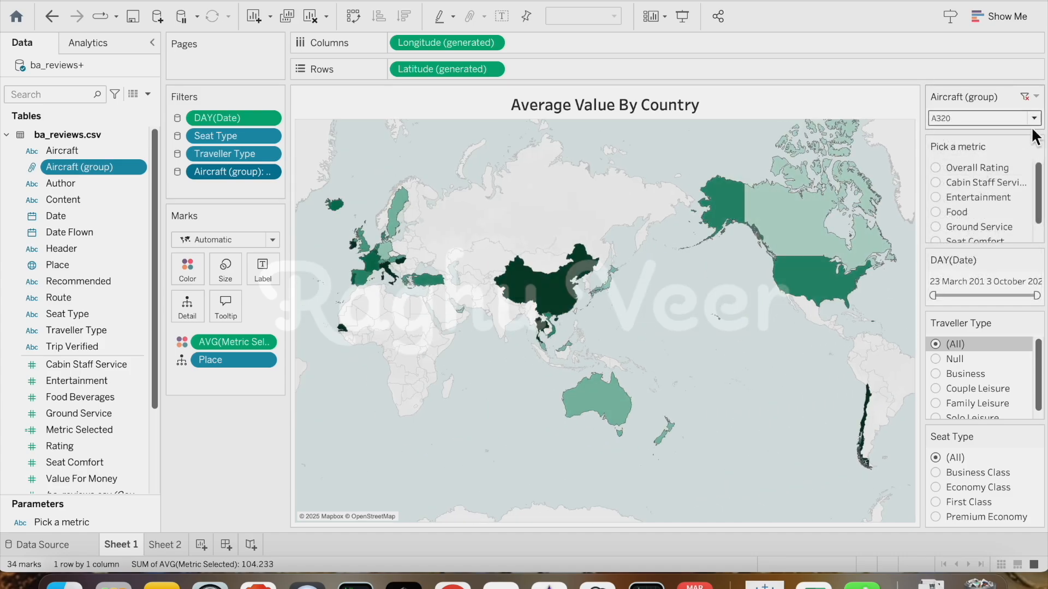
left_click(1034, 118)
left_click(976, 217)
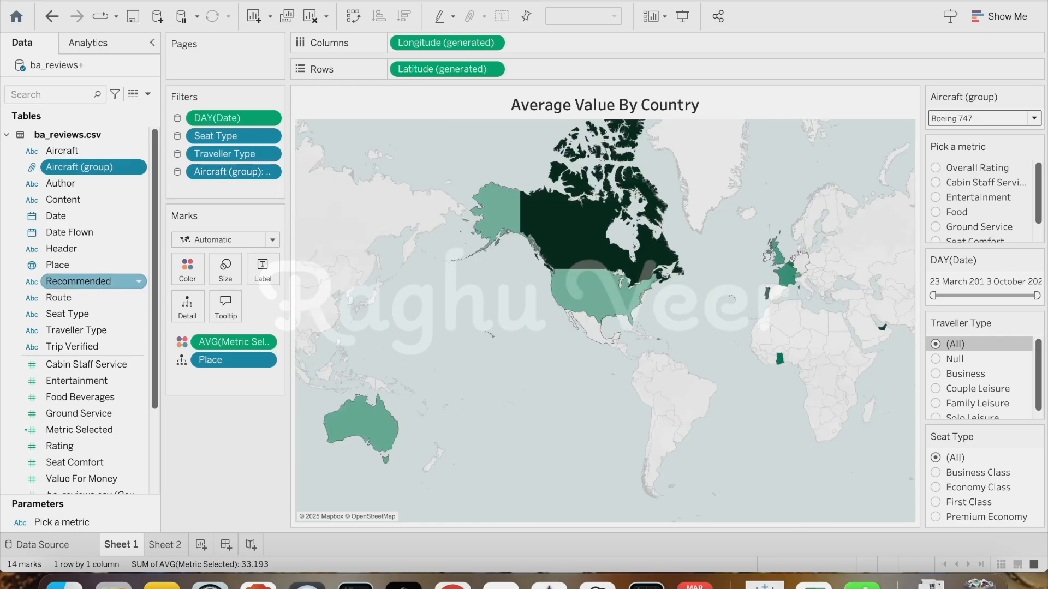
- Show a filter for Continent from Countries.csv and apply it to all worksheets using this data source
scroll(96, 381, "down", 4)
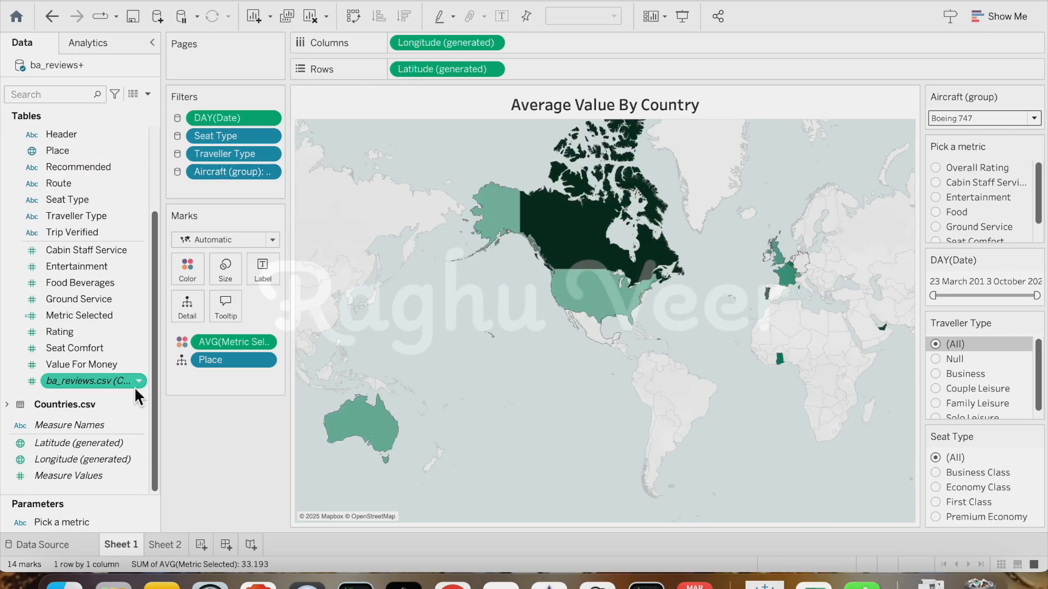
left_click(8, 404)
scroll(22, 398, "down", 3)
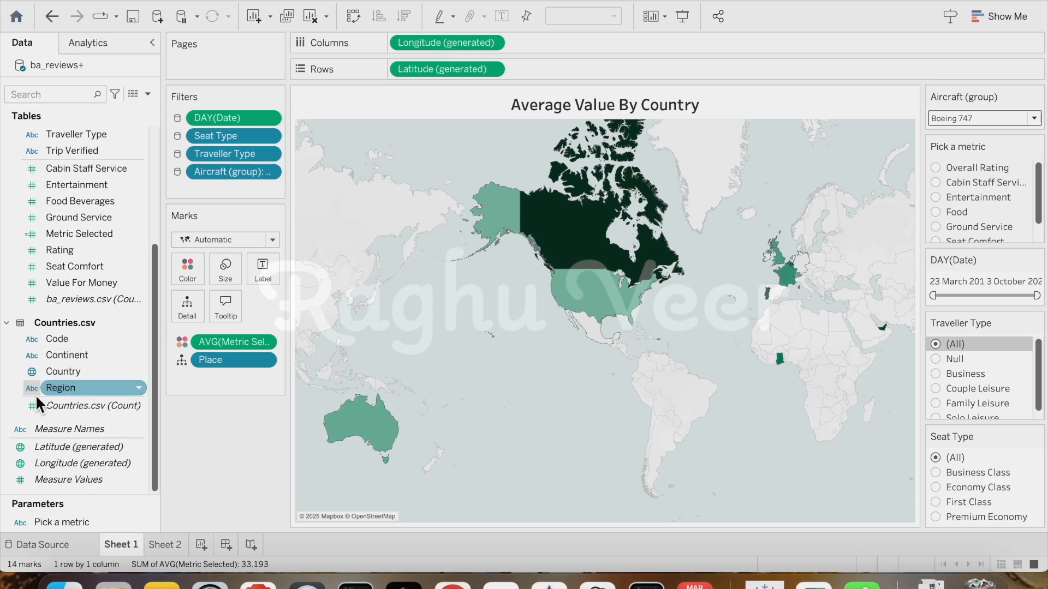
right_click(78, 354)
left_click(124, 46)
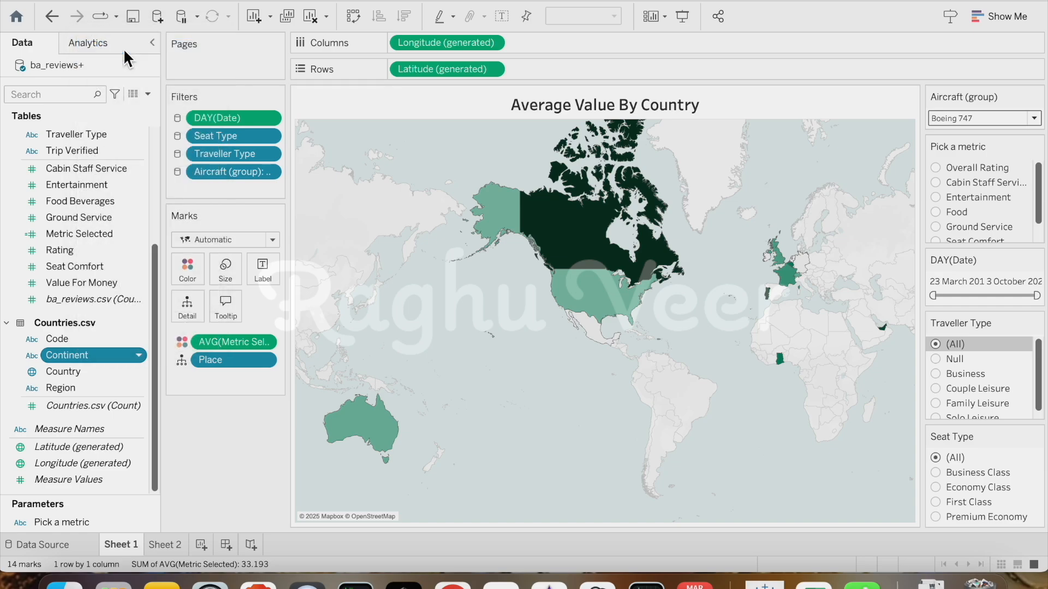
right_click(213, 189)
mouse_move(327, 266)
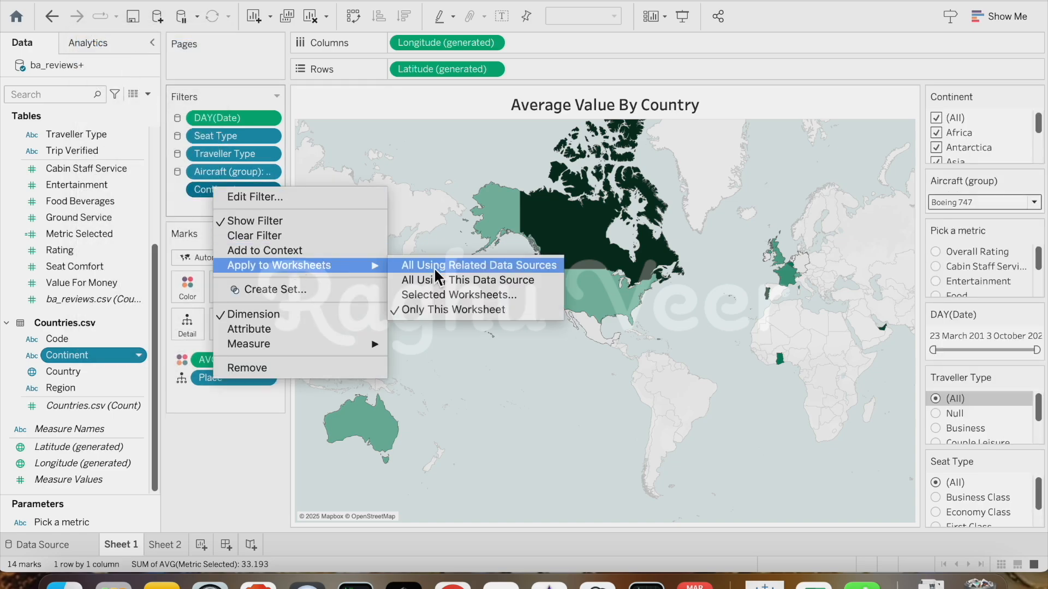
left_click(456, 278)
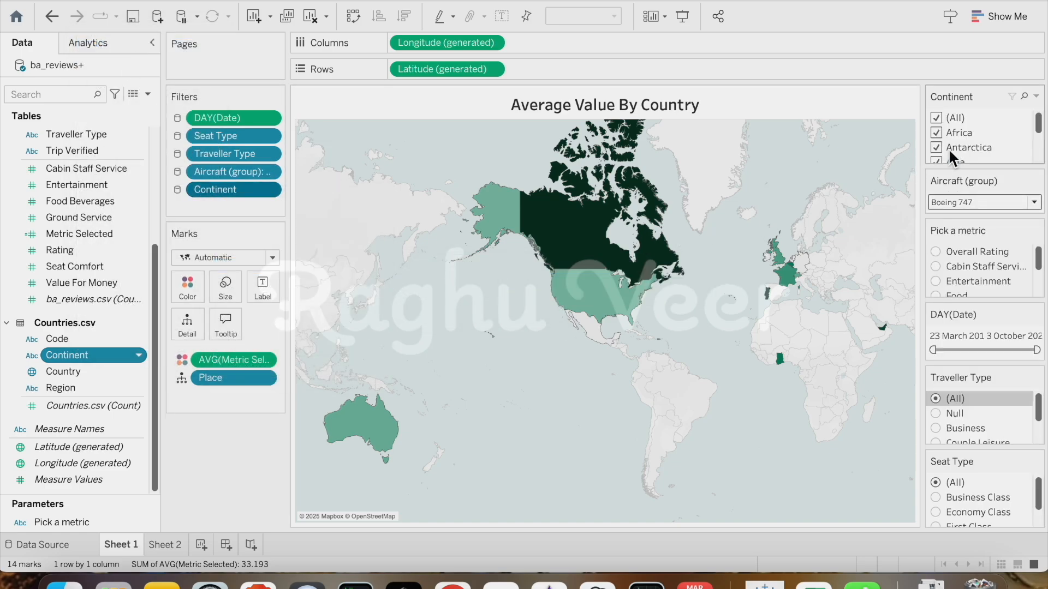
- Change the Continent filter control to a single-value dropdown and set it to (All)
left_click(1035, 96)
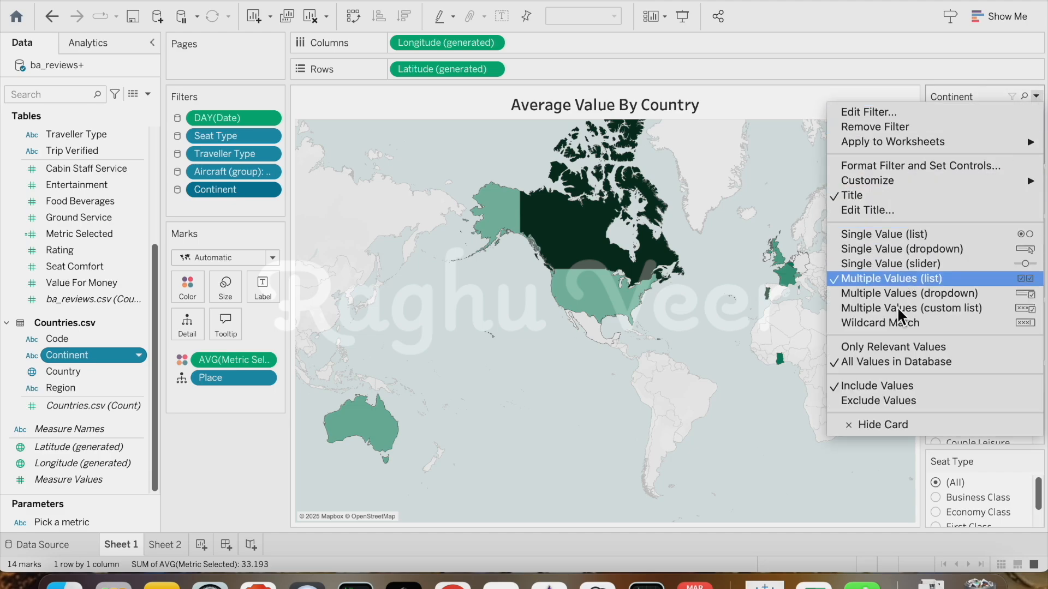
left_click(899, 249)
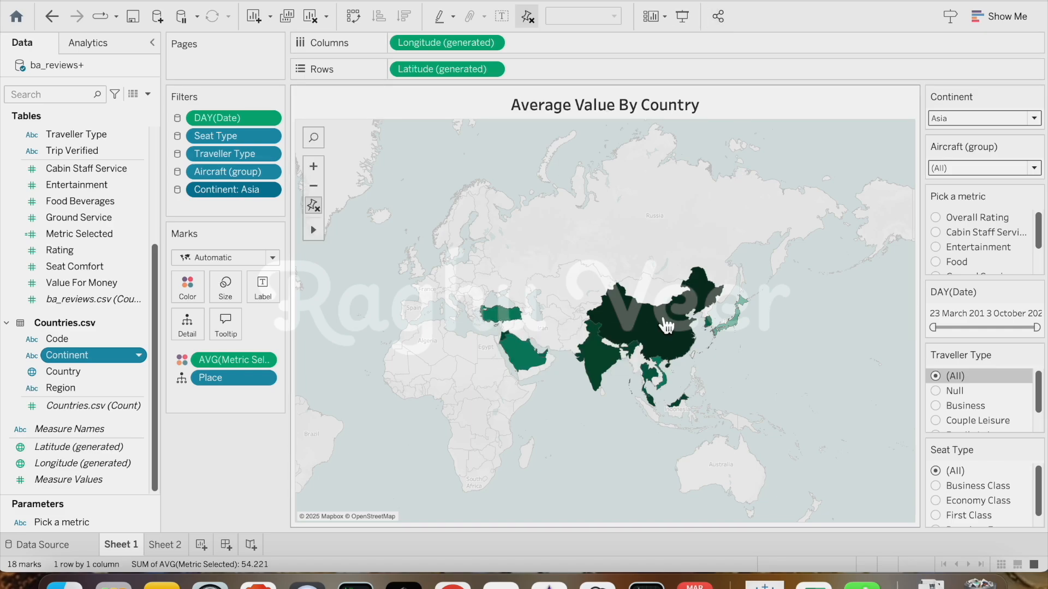
mouse_move(655, 344)
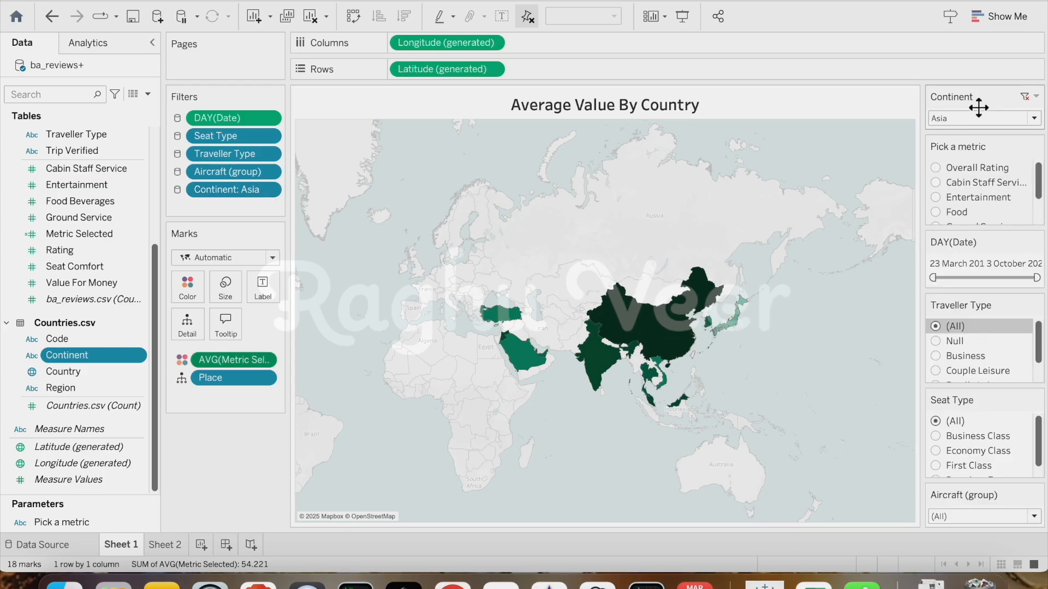
left_click(974, 121)
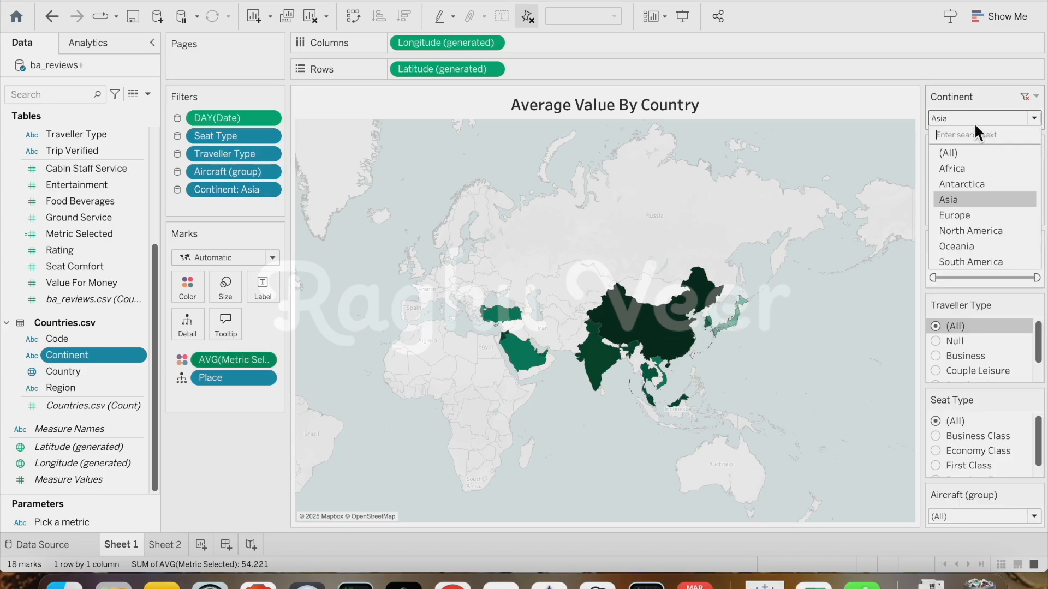
left_click(961, 151)
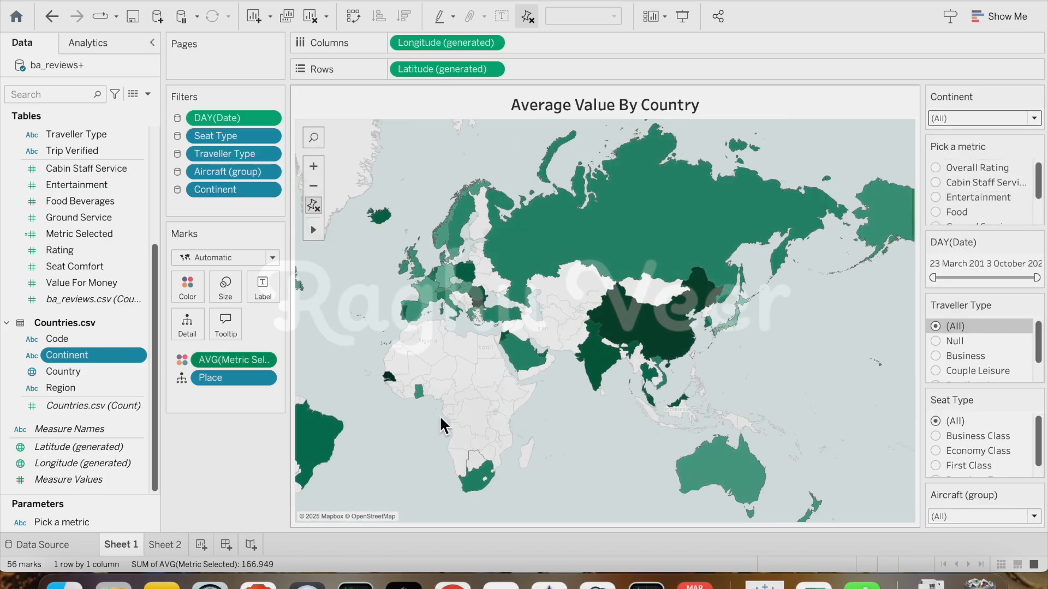
- Remove the text labels before the Place and AVG(Metric Selected) fields in the map's tooltip
mouse_move(694, 229)
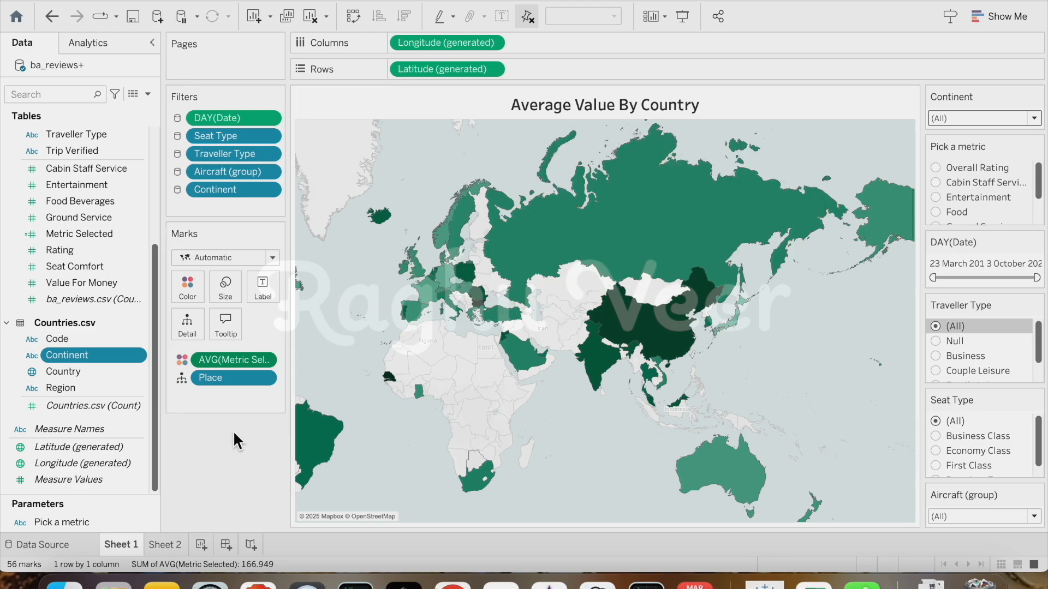
mouse_move(520, 265)
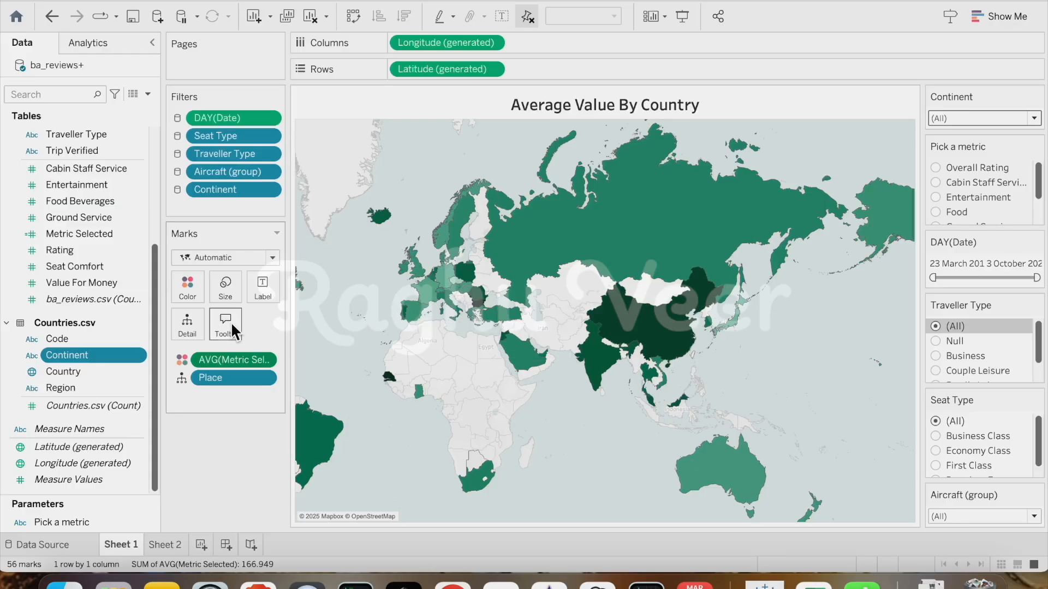
left_click(232, 322)
left_click_drag(347, 184, 298, 183)
key("BackSpace")
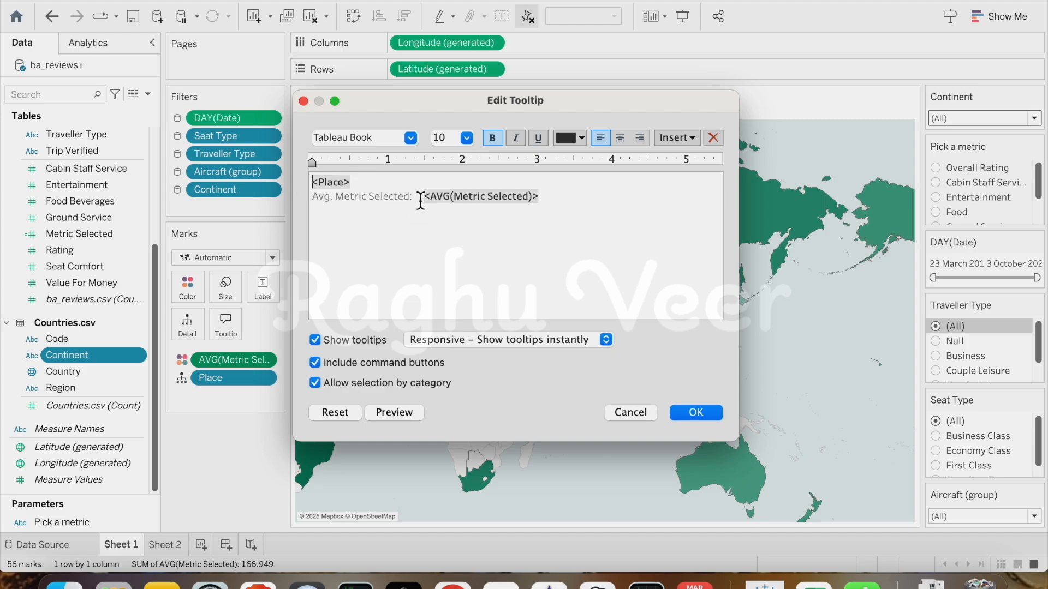
left_click_drag(422, 198, 316, 207)
key("BackSpace")
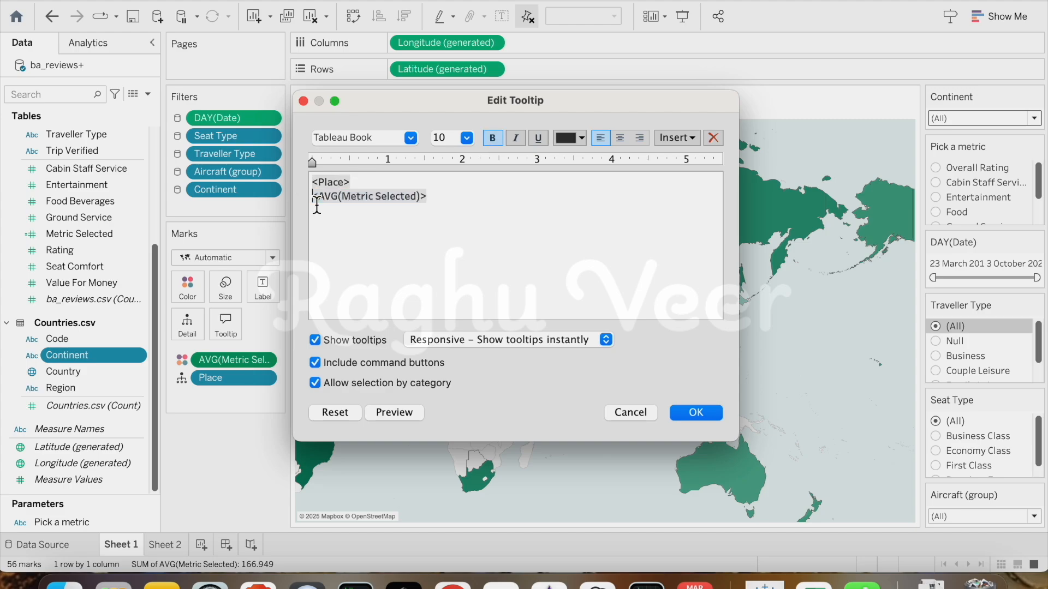
- Insert the Pick a metric parameter before the AVG(Metric Selected) field in the tooltip text
right_click(314, 200)
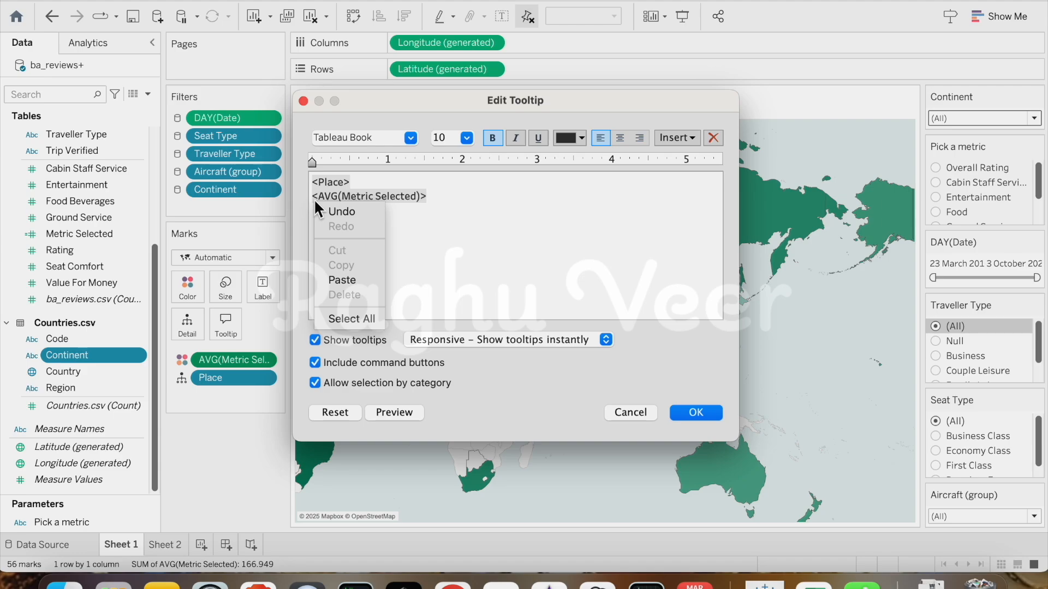
left_click(476, 228)
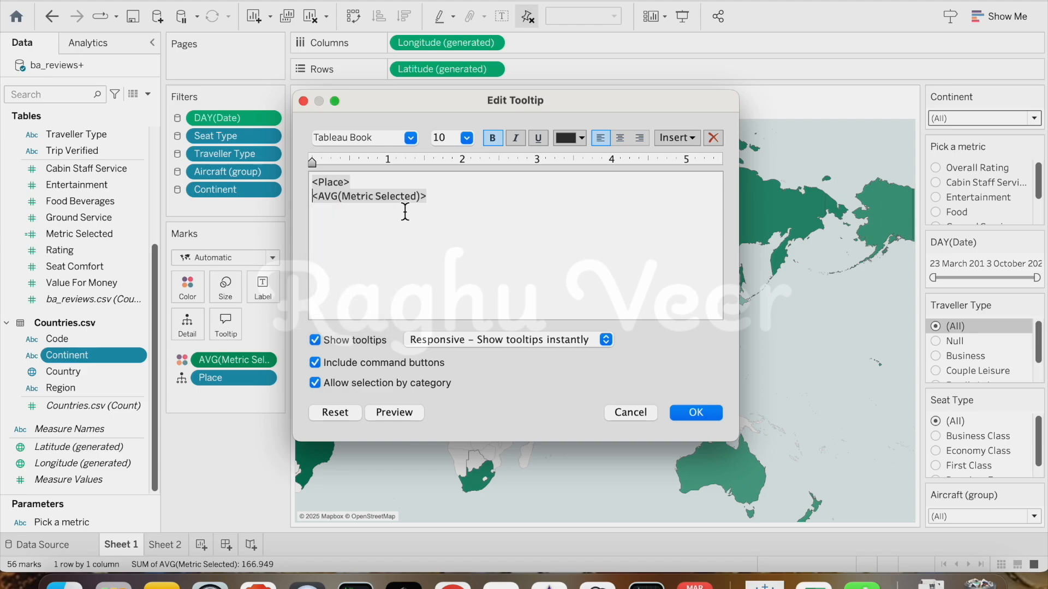
left_click(680, 142)
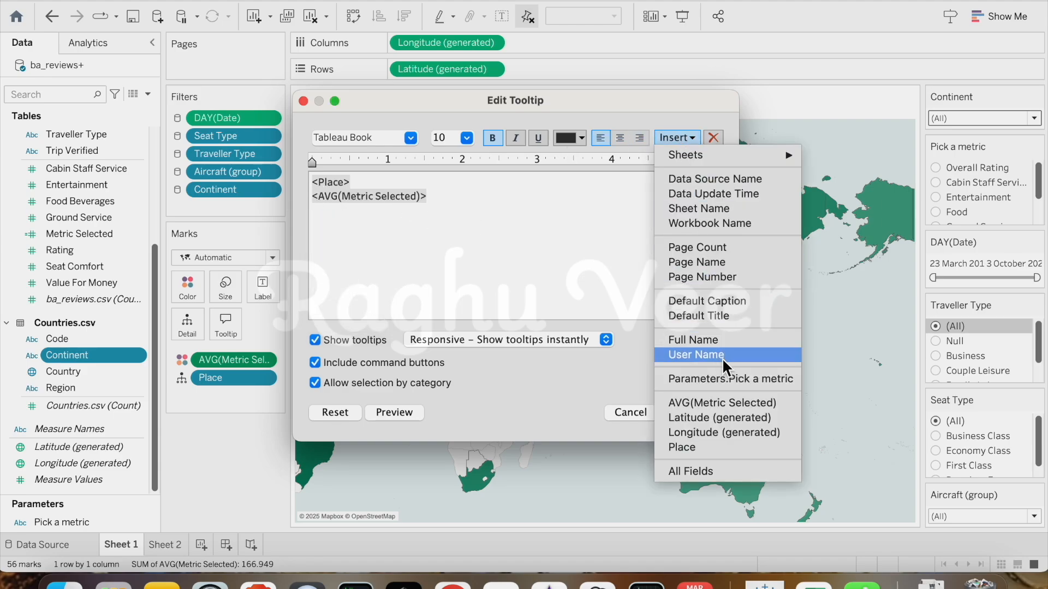
left_click(727, 376)
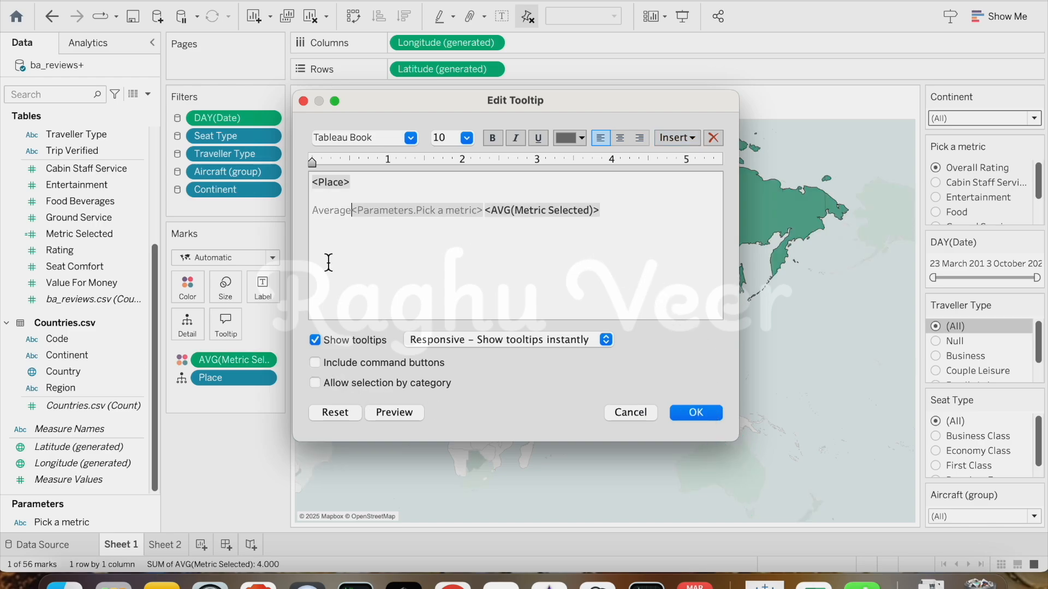
- Apply the tooltip edit and switch the Pick a metric parameter to Cabin Staff Service to check the map's tooltip
left_click(702, 414)
mouse_move(613, 224)
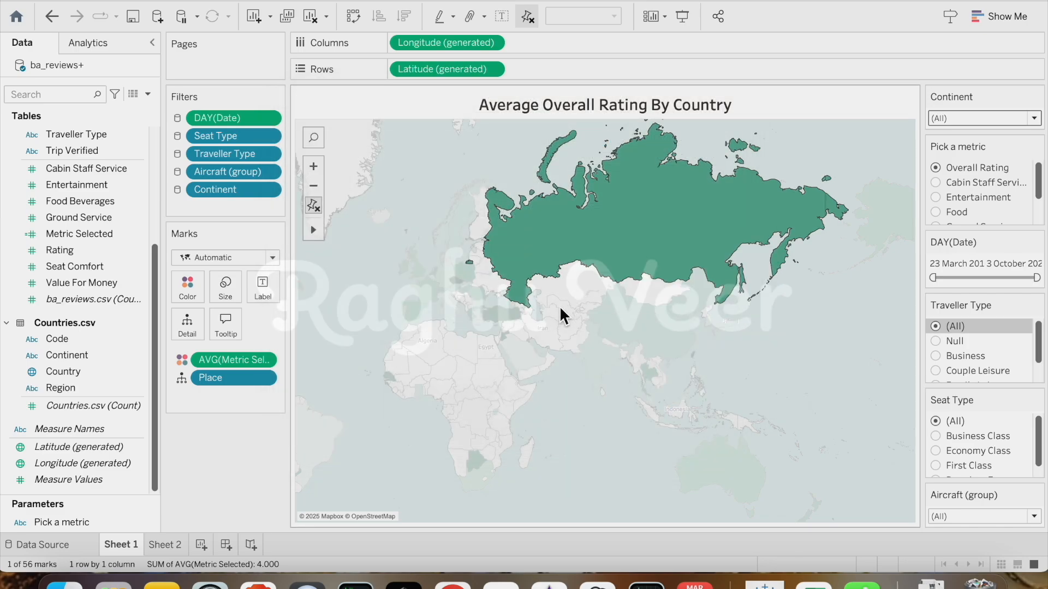
left_click(937, 183)
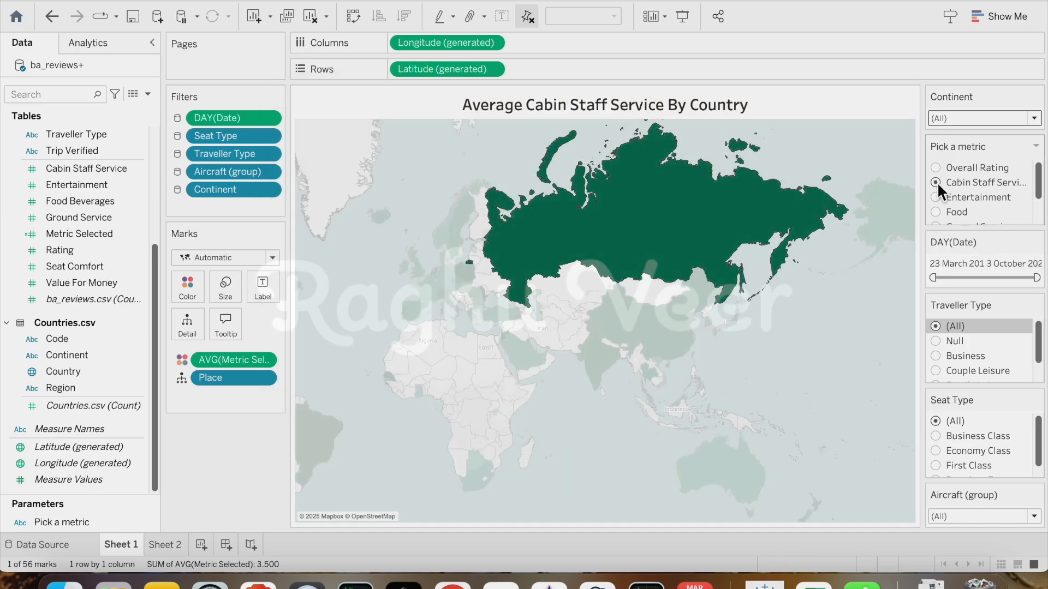
mouse_move(654, 220)
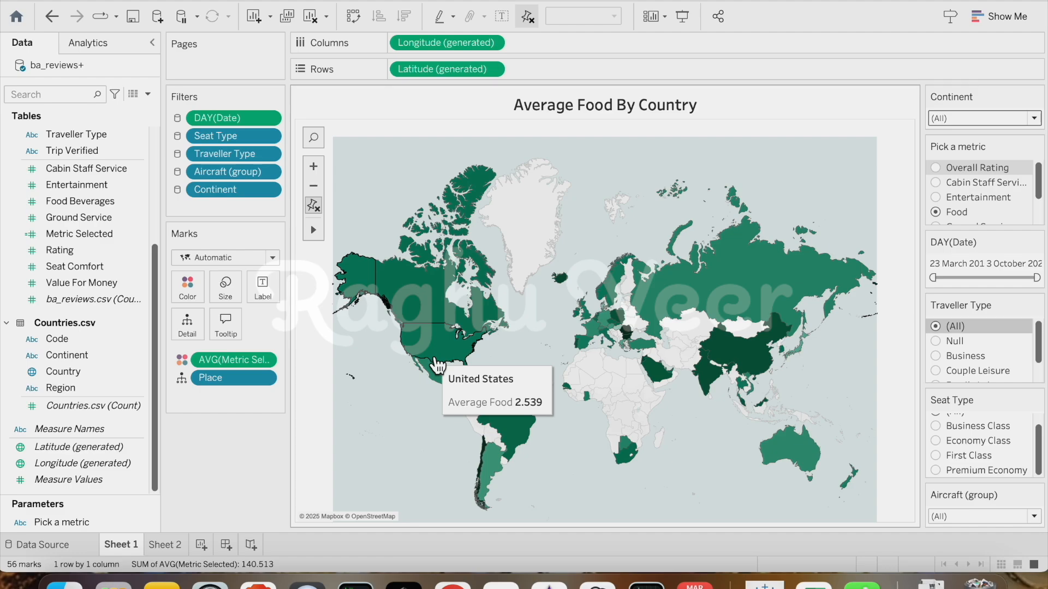
- Format the pane numbers of AVG(Metric Selected) as Number (Custom) with 1 decimal place
right_click(228, 359)
left_click(290, 164)
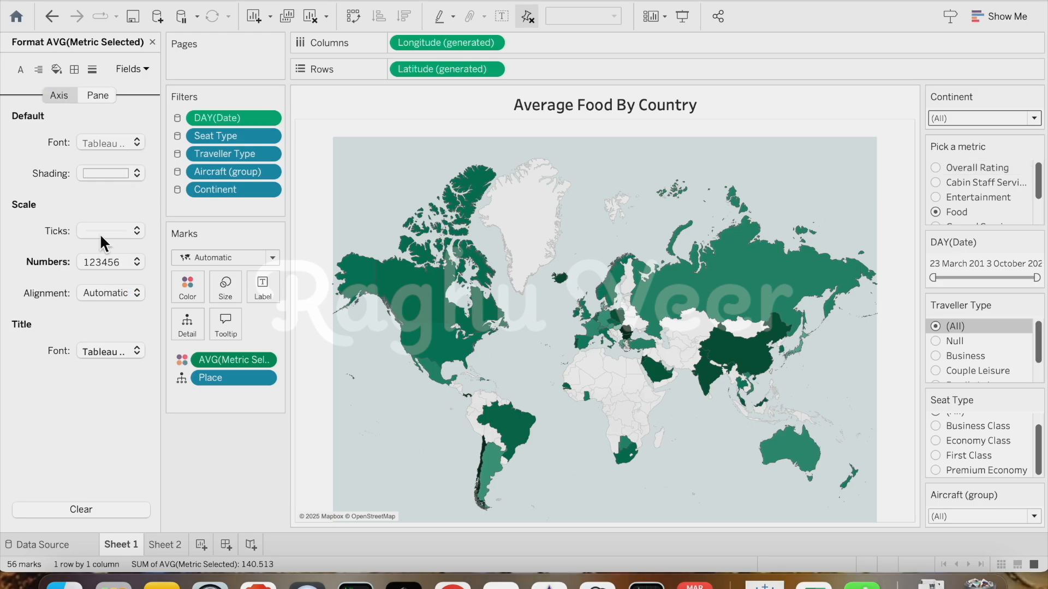
left_click(93, 91)
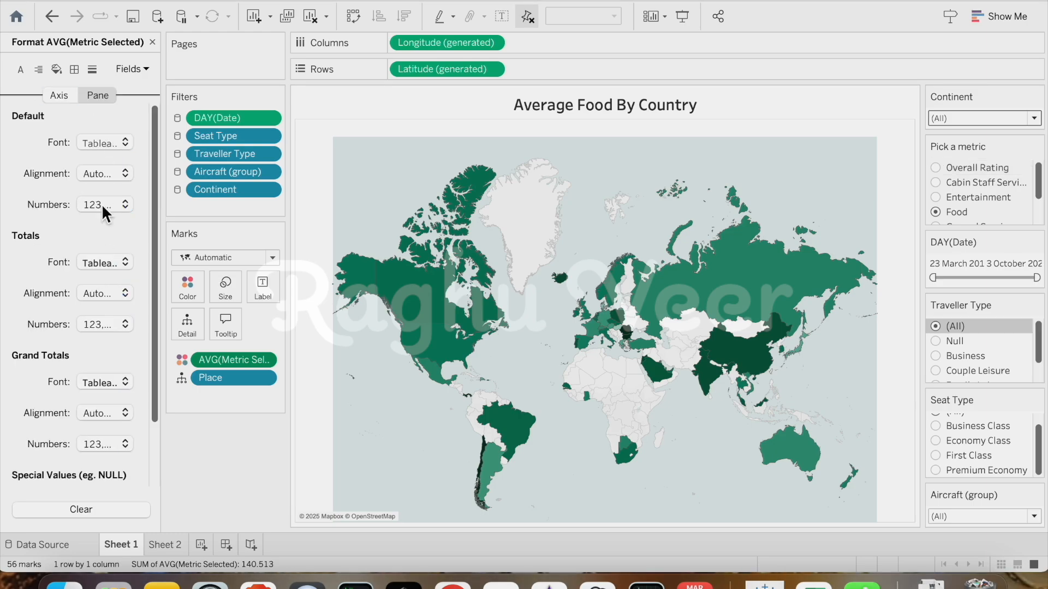
left_click(102, 205)
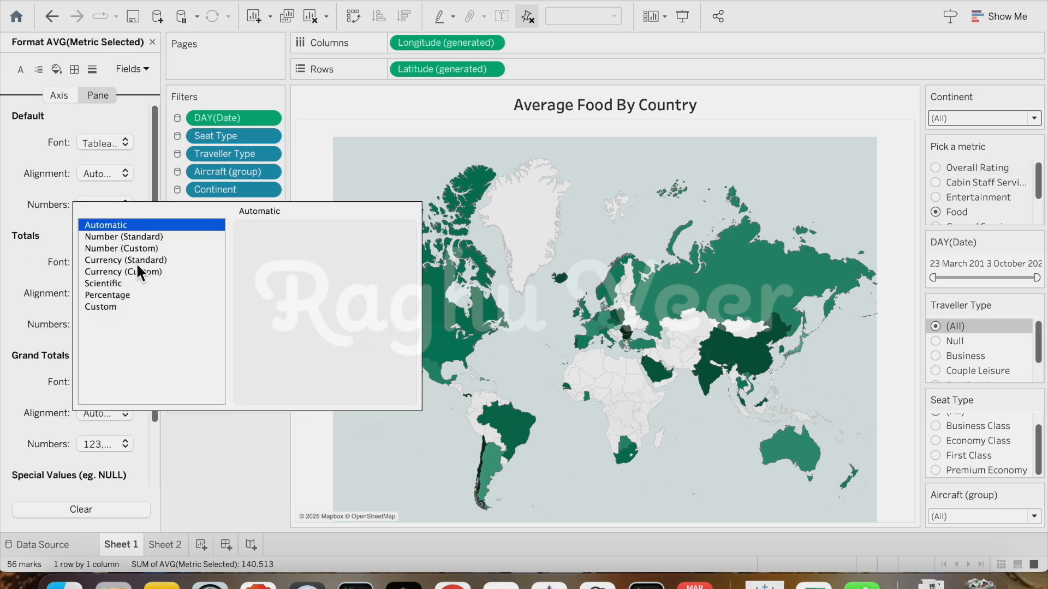
left_click(133, 263)
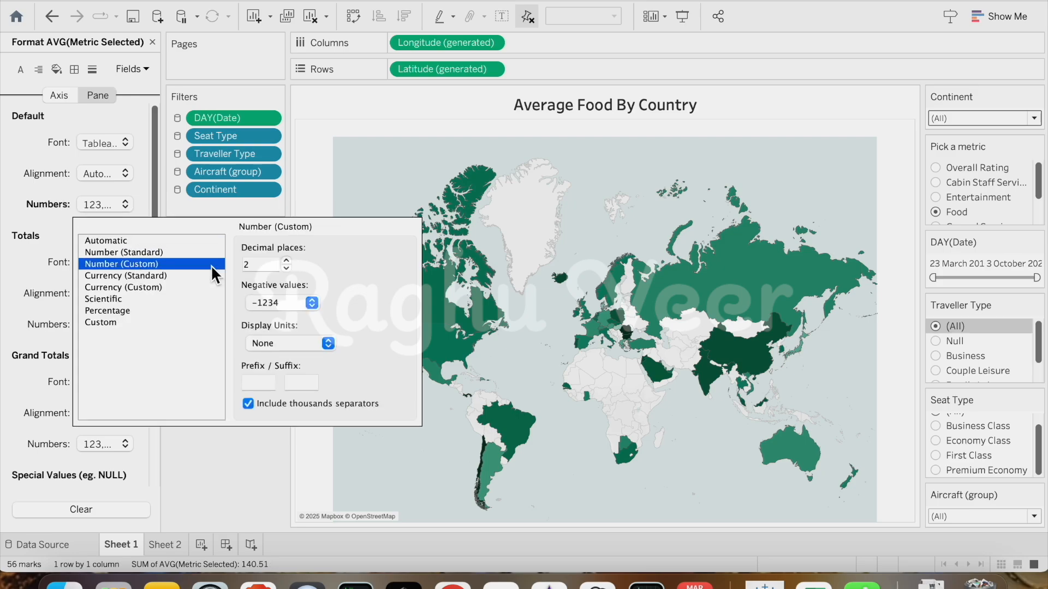
left_click(285, 267)
left_click(795, 286)
mouse_move(707, 384)
mouse_move(363, 286)
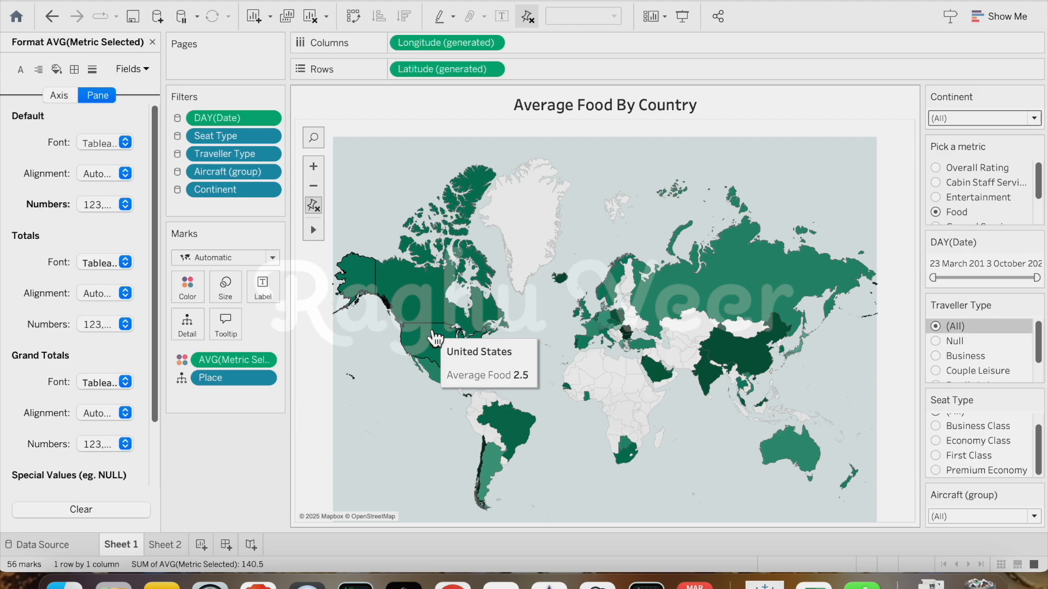
left_click(410, 300)
left_click(405, 385)
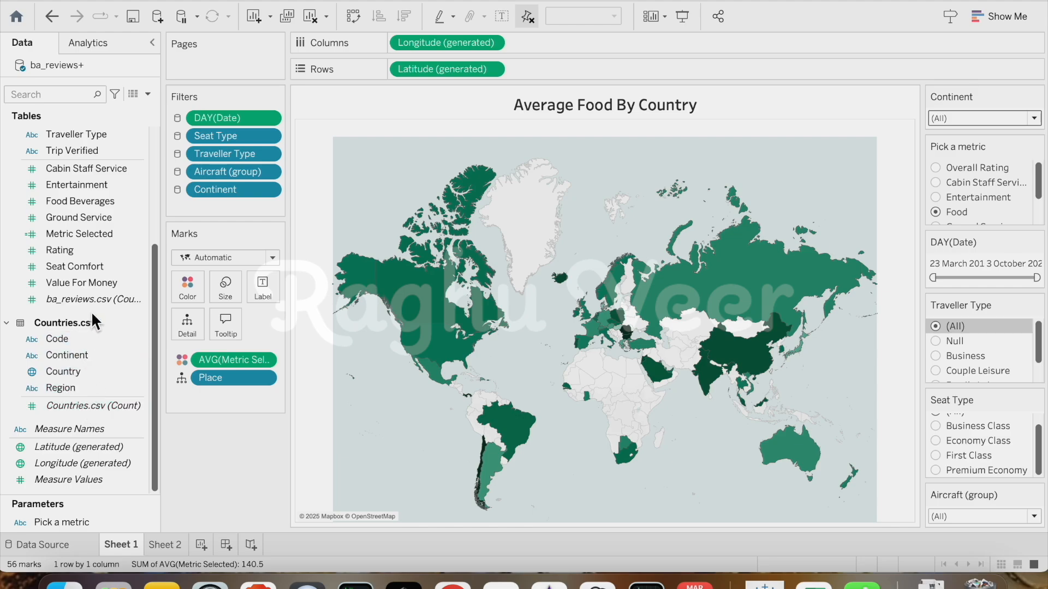
- Add the ba_reviews.csv count to the map's tooltip and show it on a new "Number of Reviews" line with the CNT(ba_reviews.csv) field
left_click_drag(93, 298, 231, 322)
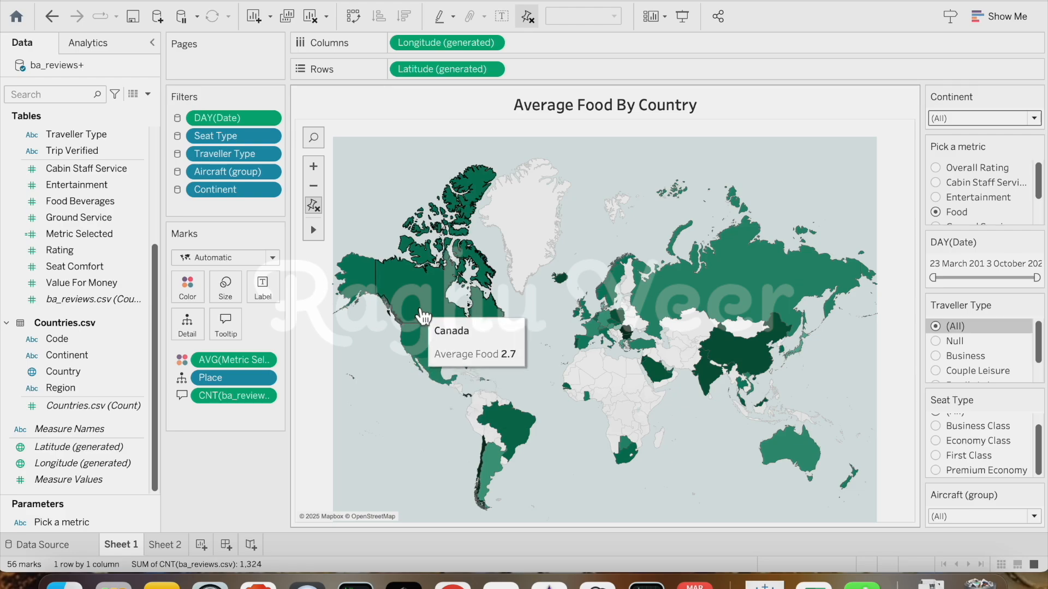
left_click(224, 321)
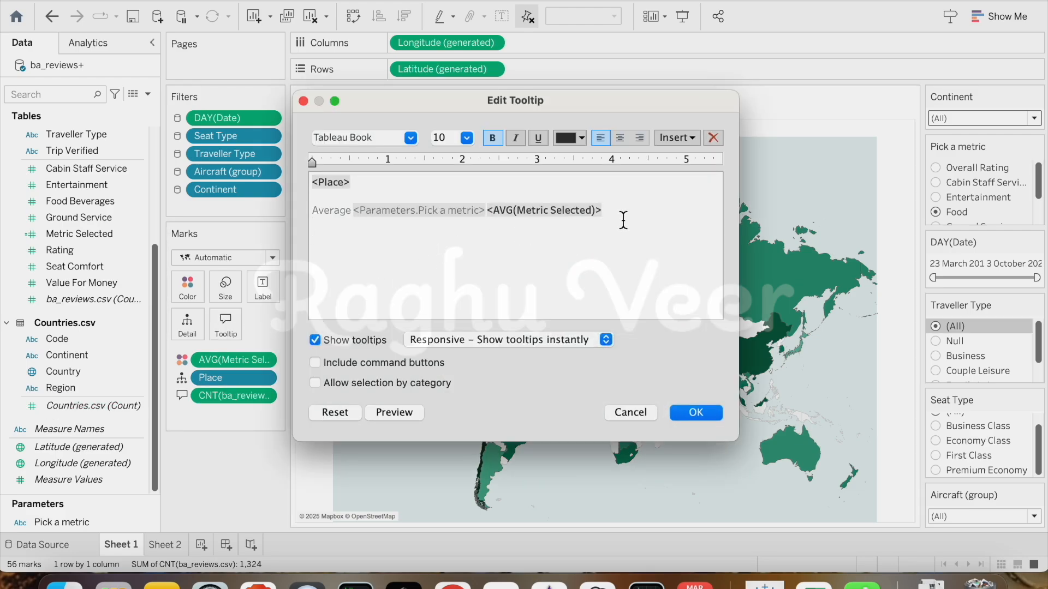
type("Number of Reviews")
left_click(680, 138)
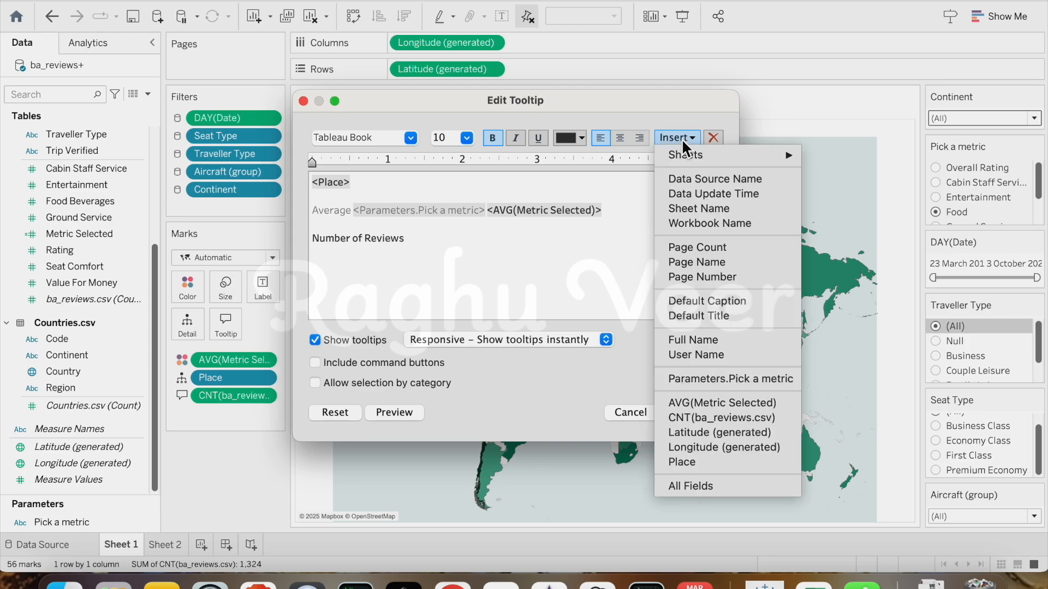
left_click(715, 417)
left_click(685, 414)
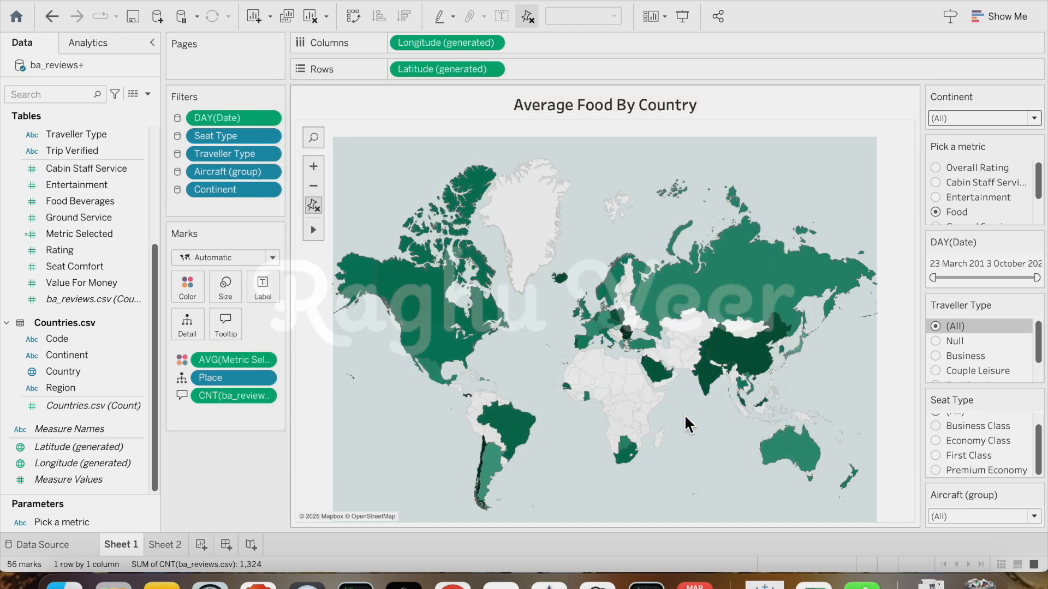
mouse_move(443, 323)
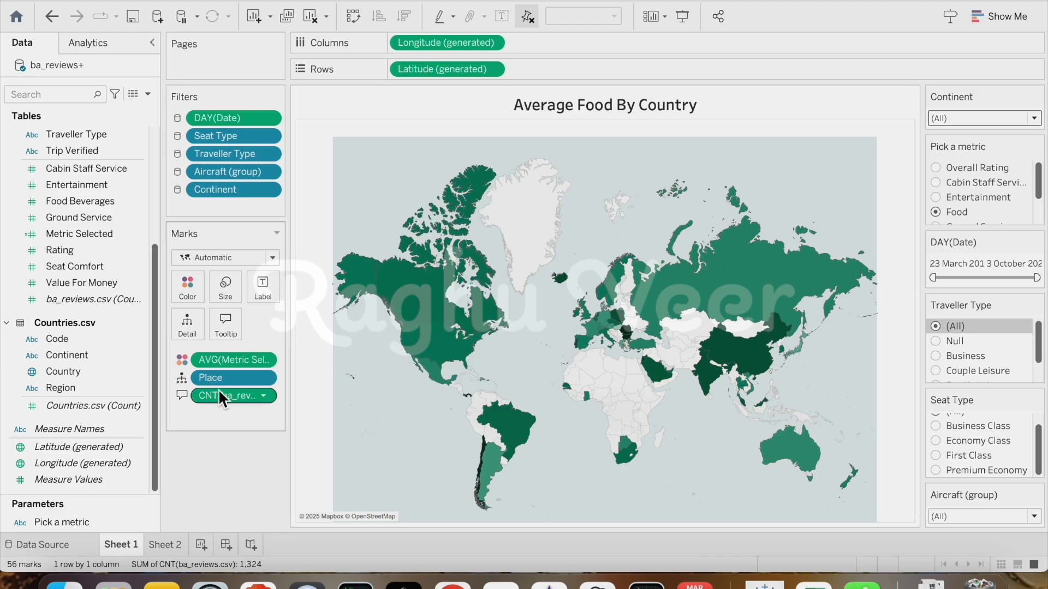
- Correct the separator in the tooltip so the last line reads "Number of Reviews: " before the CNT(ba_reviews.csv) field
left_click(223, 329)
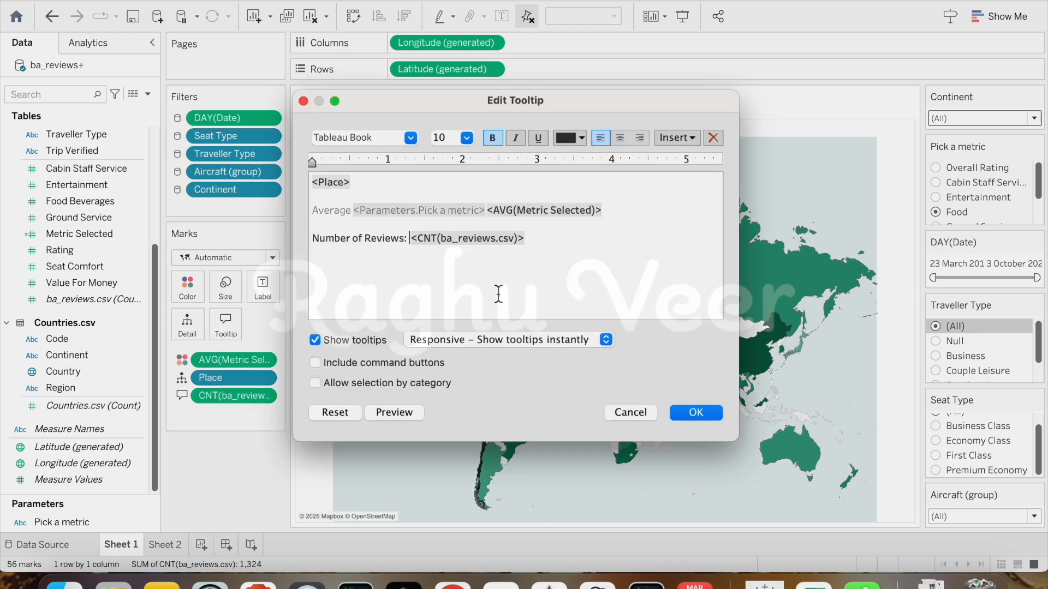
left_click(694, 414)
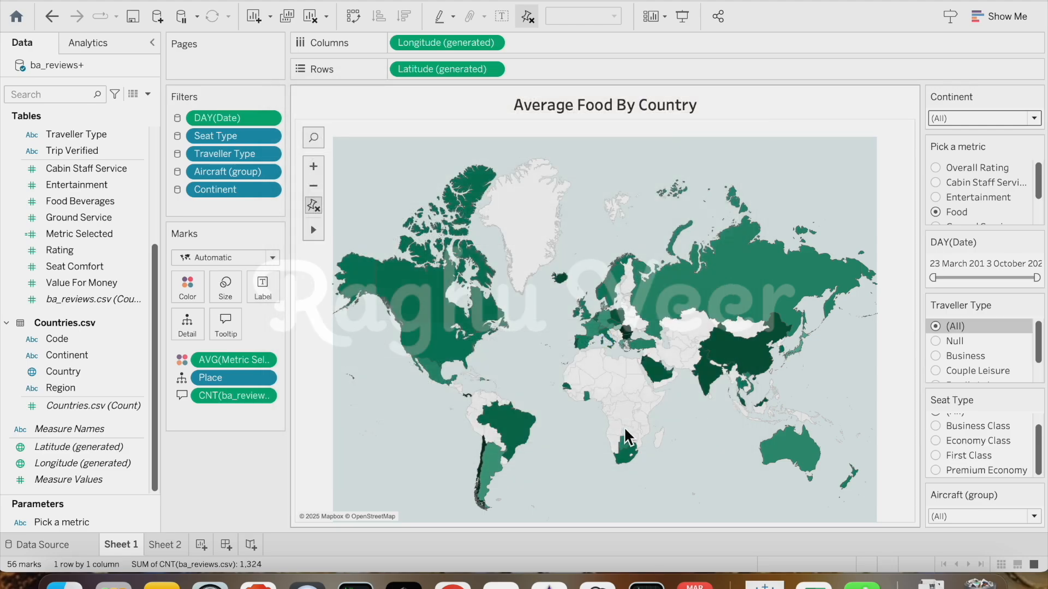
mouse_move(457, 324)
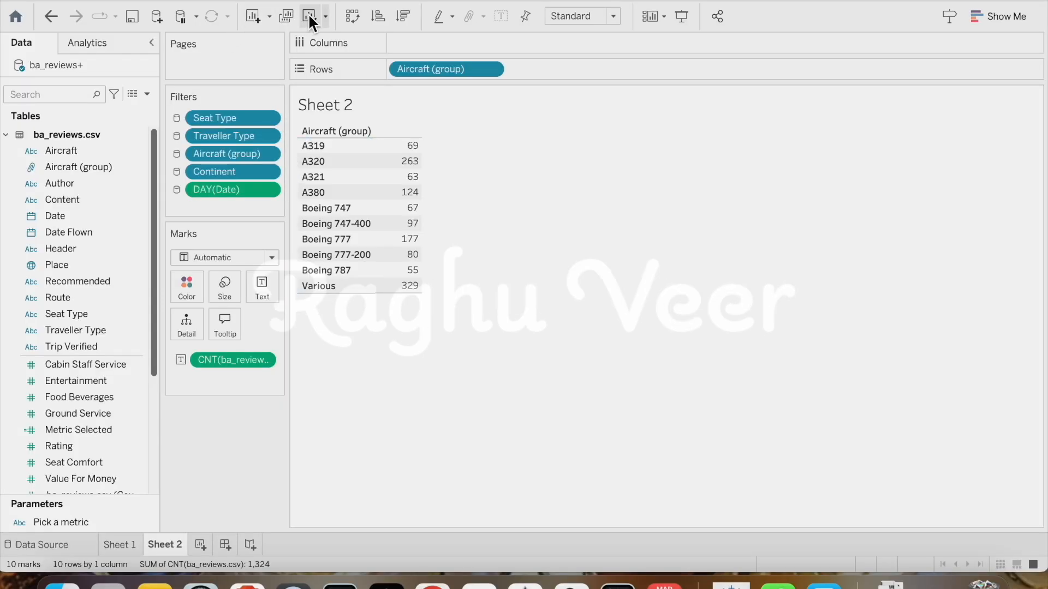
- Clear Sheet 2 and place Rating in the view as text, aggregated as an average
left_click(309, 16)
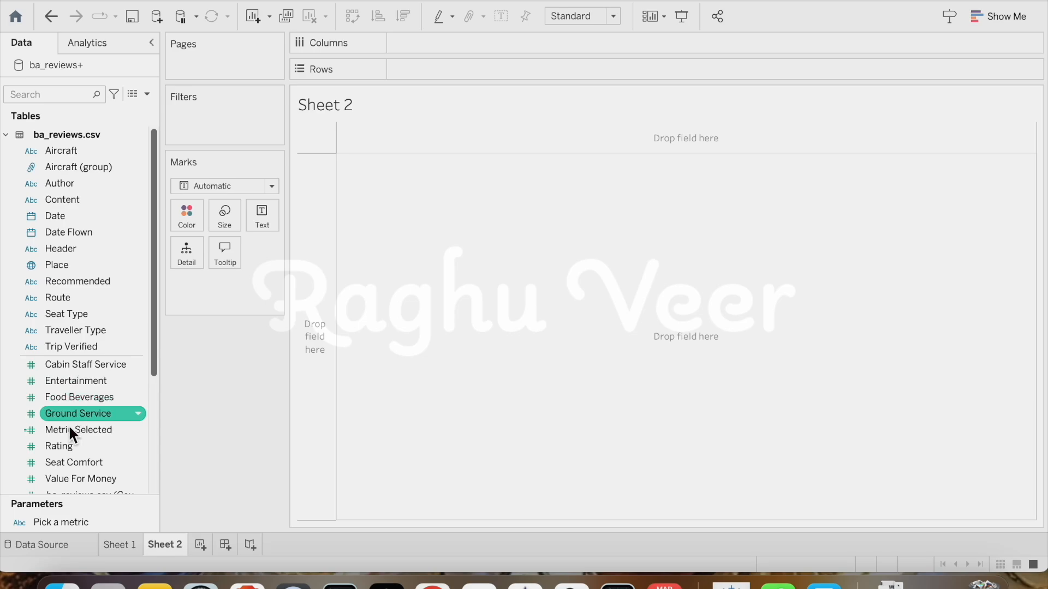
left_click_drag(74, 445, 469, 221)
right_click(247, 362)
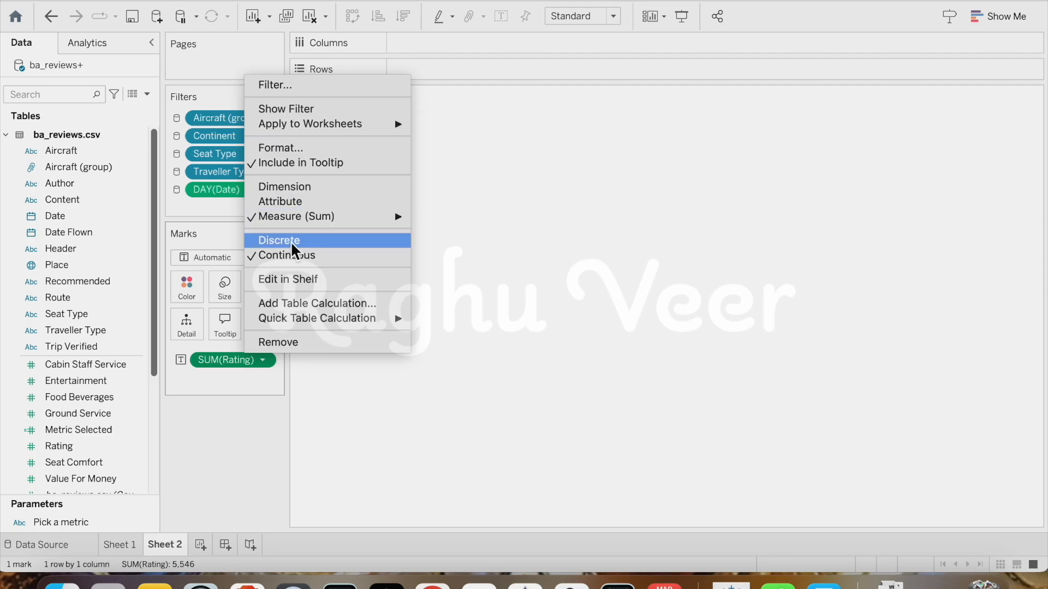
mouse_move(326, 216)
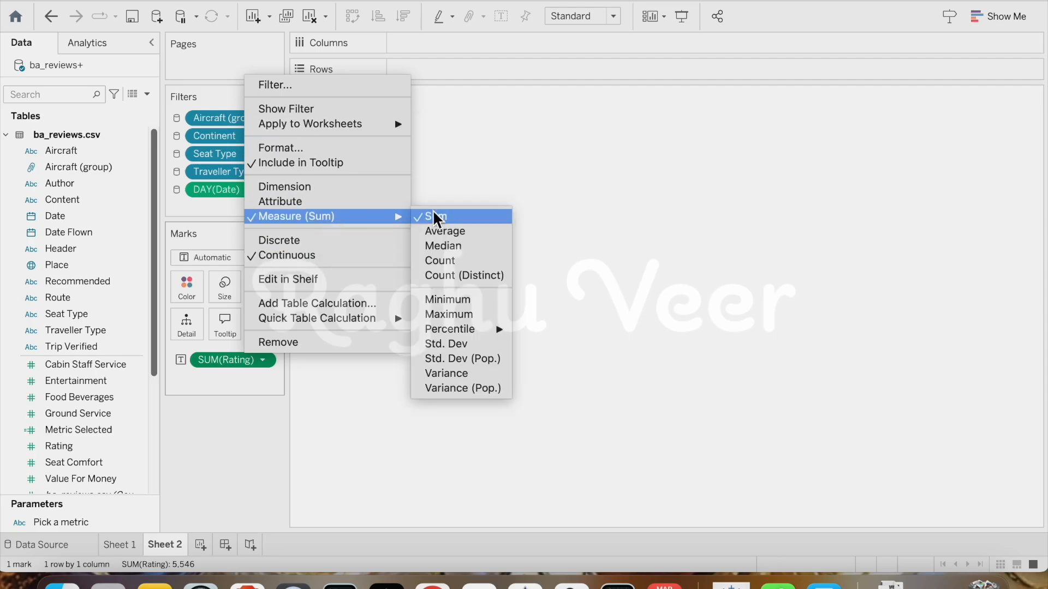
left_click(456, 231)
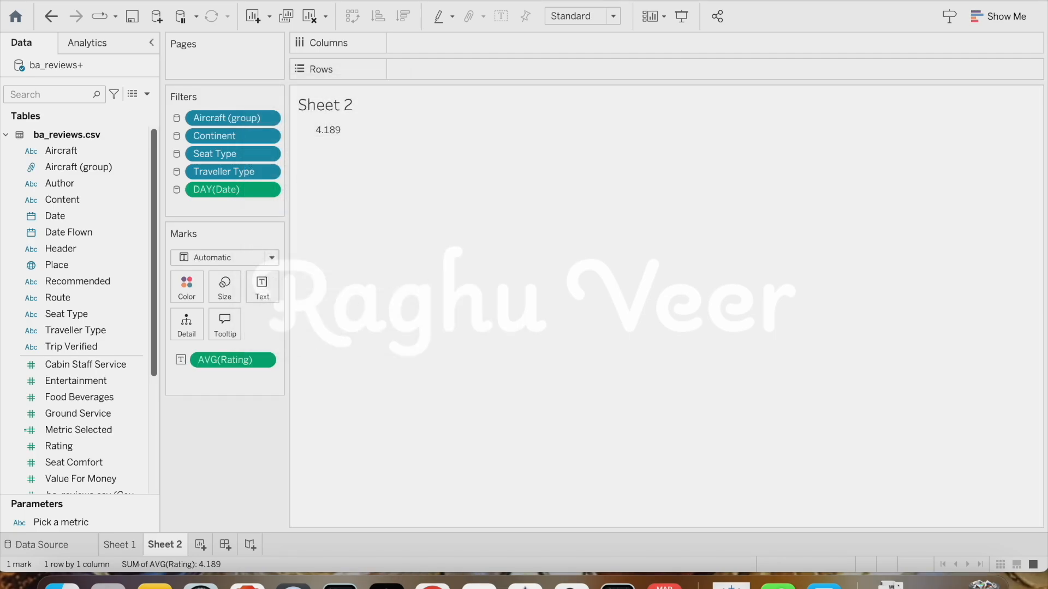
- Add Cabin Staff Service to the view alongside Rating and change its aggregation to Average
left_click(86, 365)
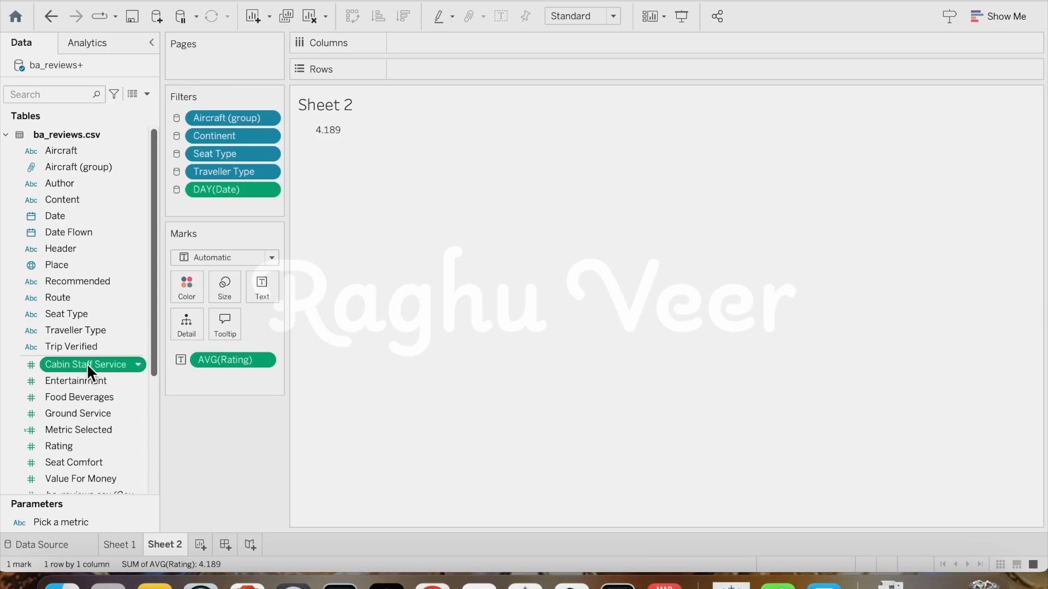
left_click_drag(87, 363, 332, 125)
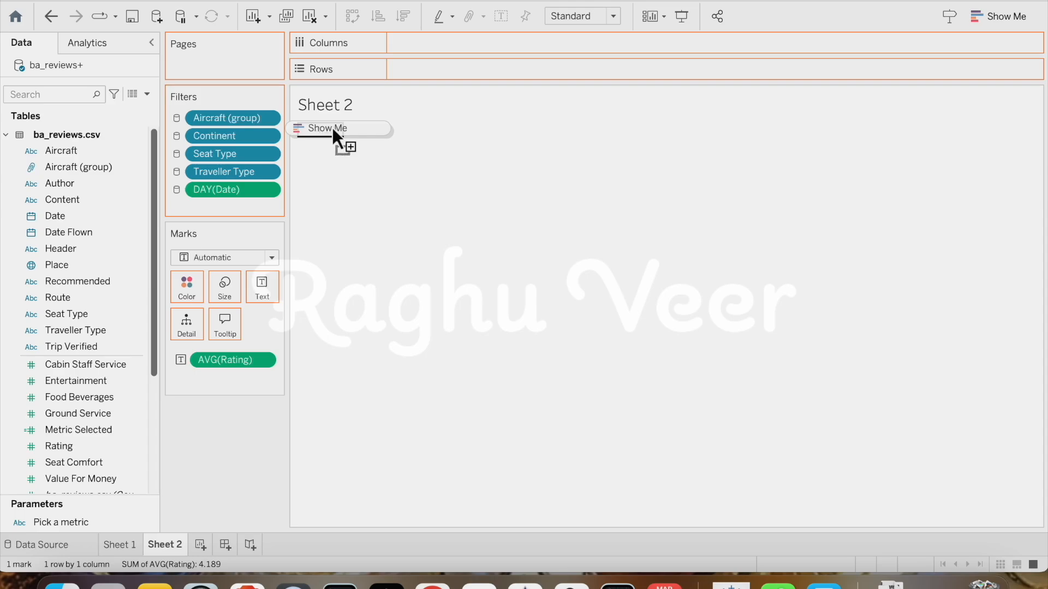
left_click_drag(331, 126, 332, 126)
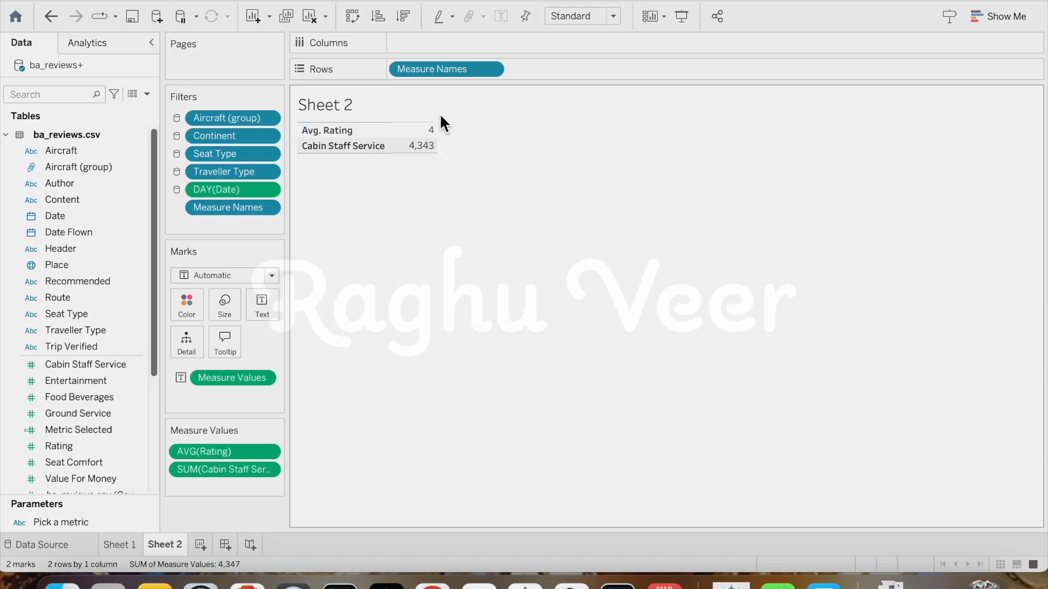
left_click(270, 470)
mouse_move(232, 476)
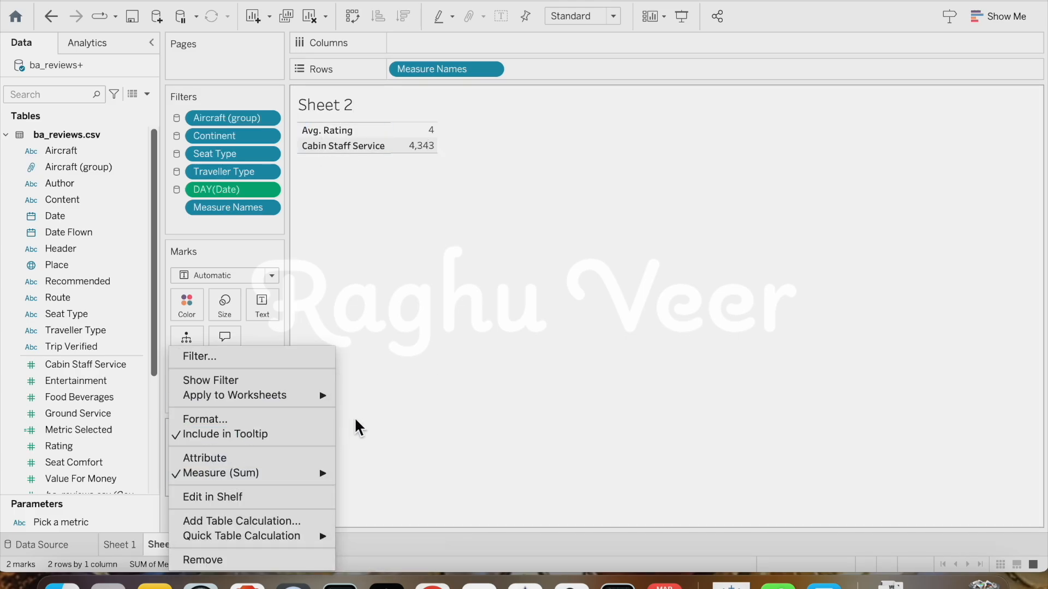
mouse_move(320, 475)
left_click(378, 404)
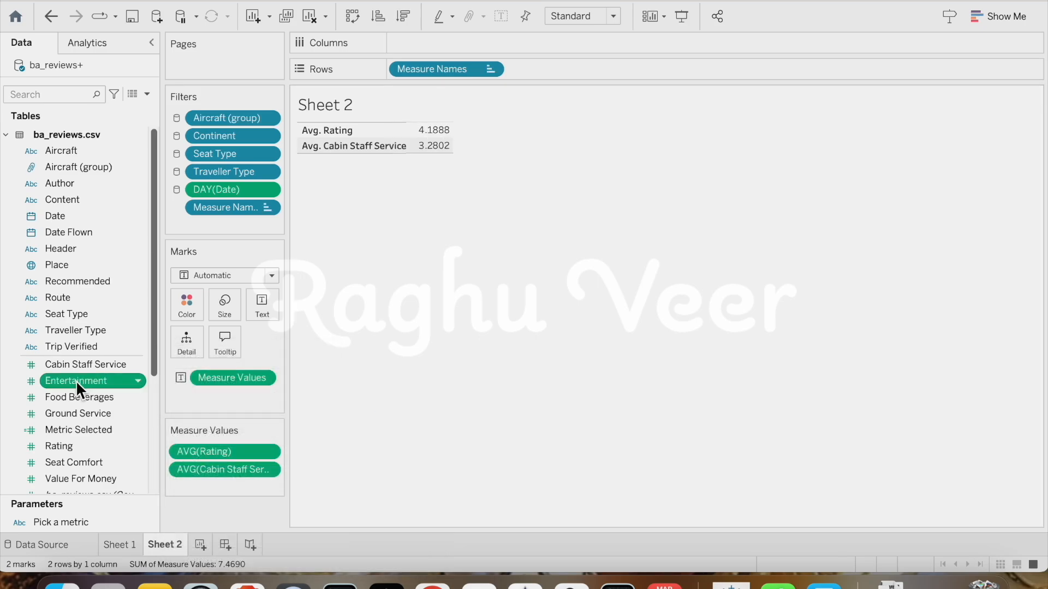
- Add Entertainment, Seat Comfort, Food Beverages, Ground Service and Value For Money to the measures table as averages
left_click_drag(76, 381, 351, 153)
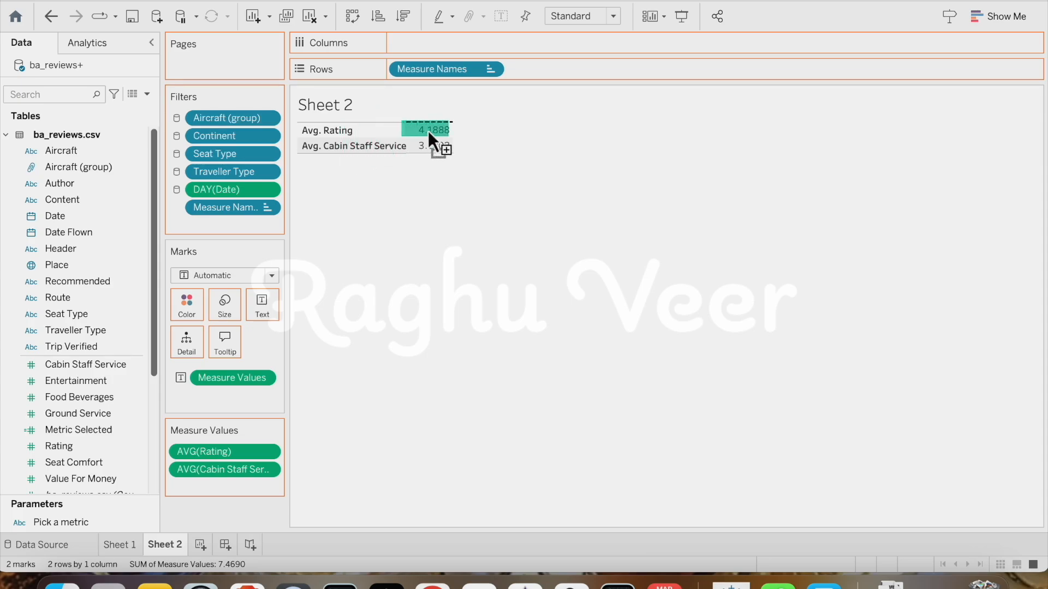
left_click_drag(429, 131, 428, 136)
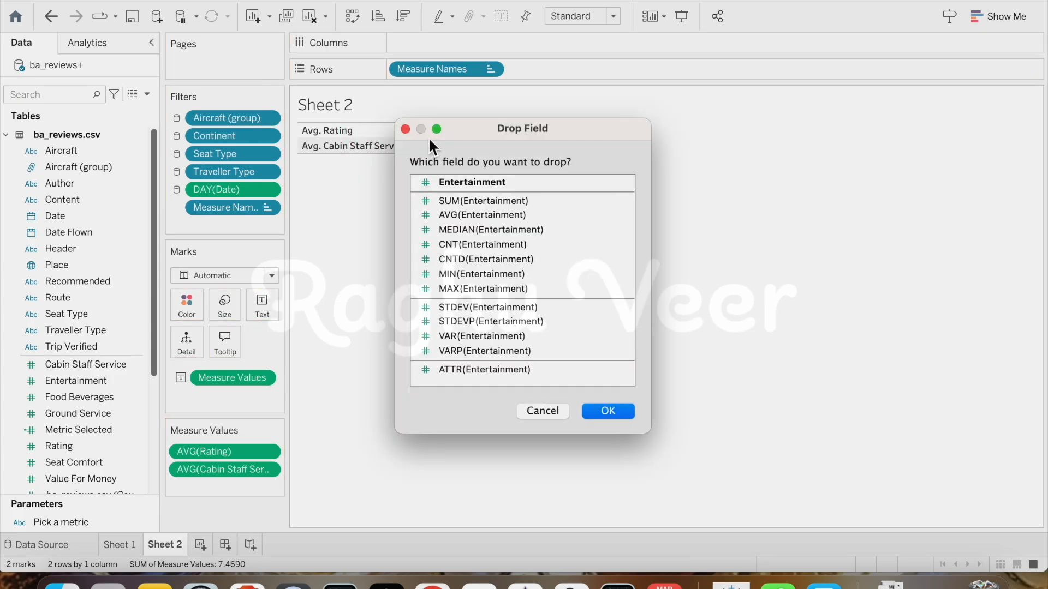
left_click(483, 215)
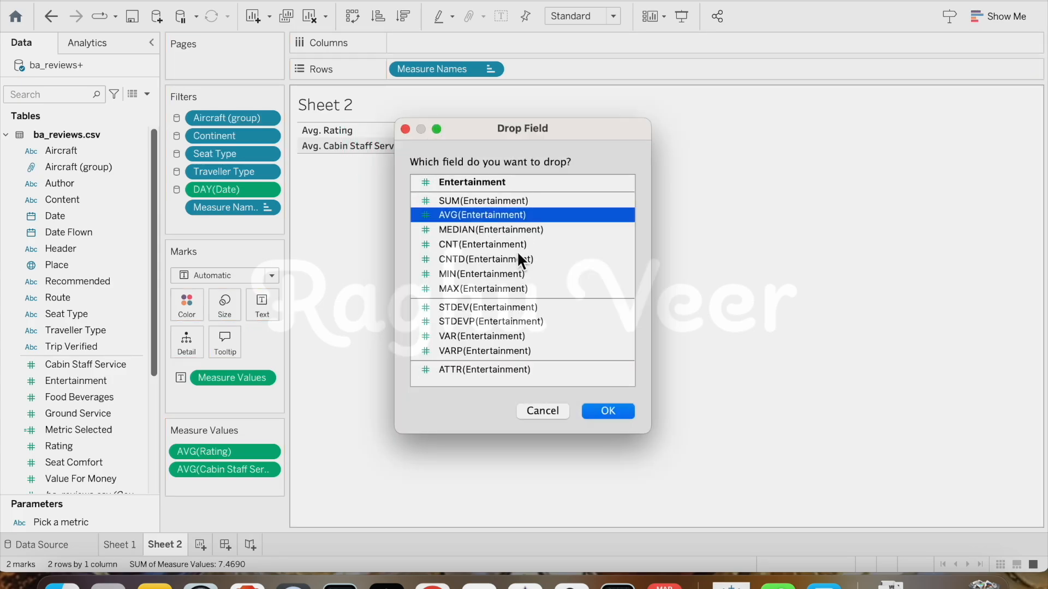
left_click(615, 412)
left_click(63, 418)
left_click_drag(73, 413, 433, 158)
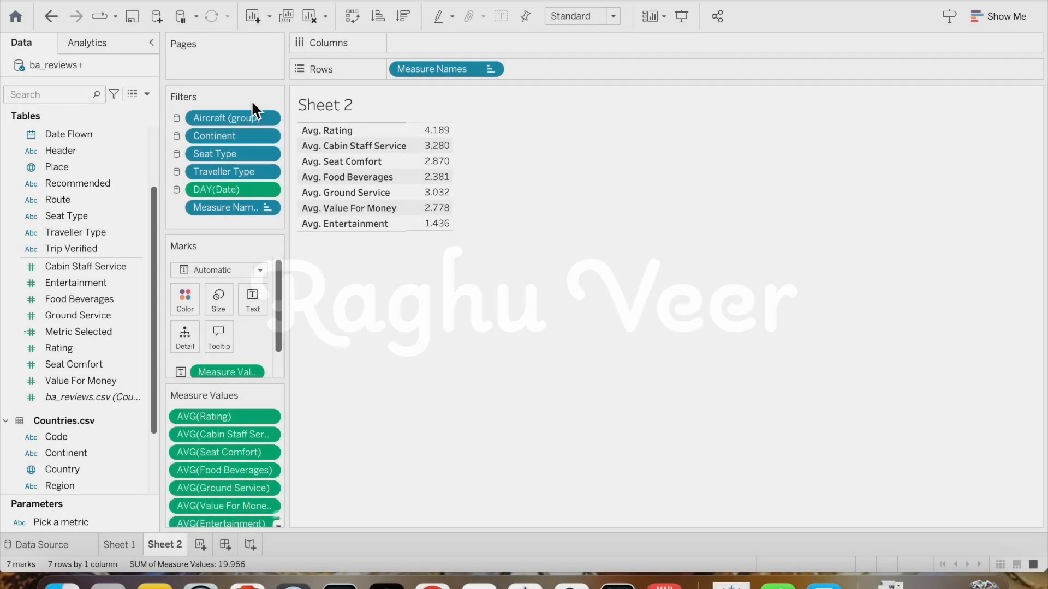
- Lay the measures out across Columns, add Measure Names to the text marks, and adjust the column widths
left_click_drag(454, 70, 254, 297)
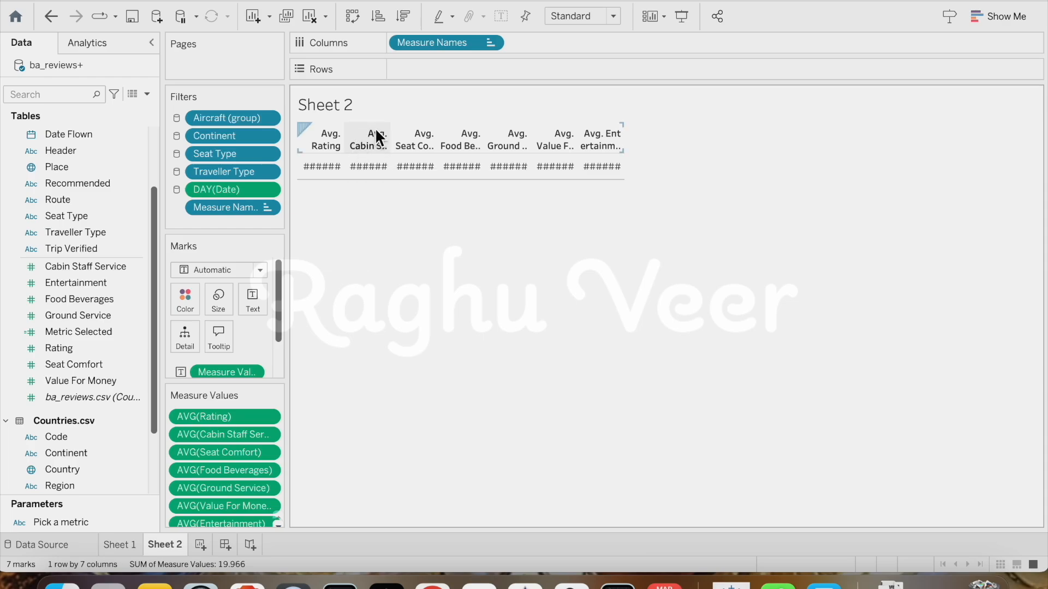
left_click_drag(344, 134, 414, 128)
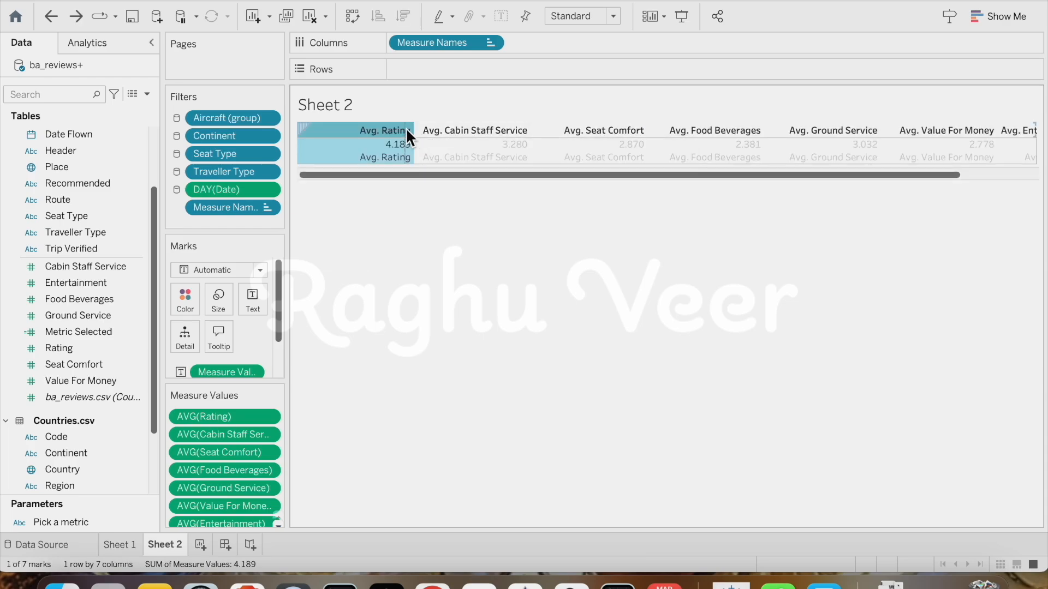
key("ctrl+z")
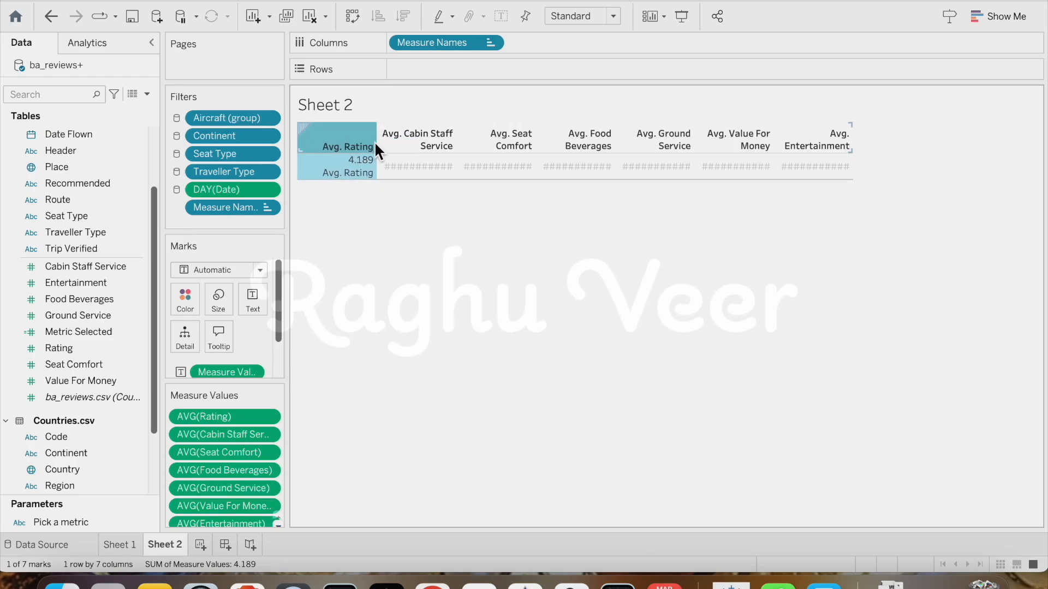
- Hide the Measure Names header above the average values in Sheet 2
right_click(380, 143)
left_click(424, 222)
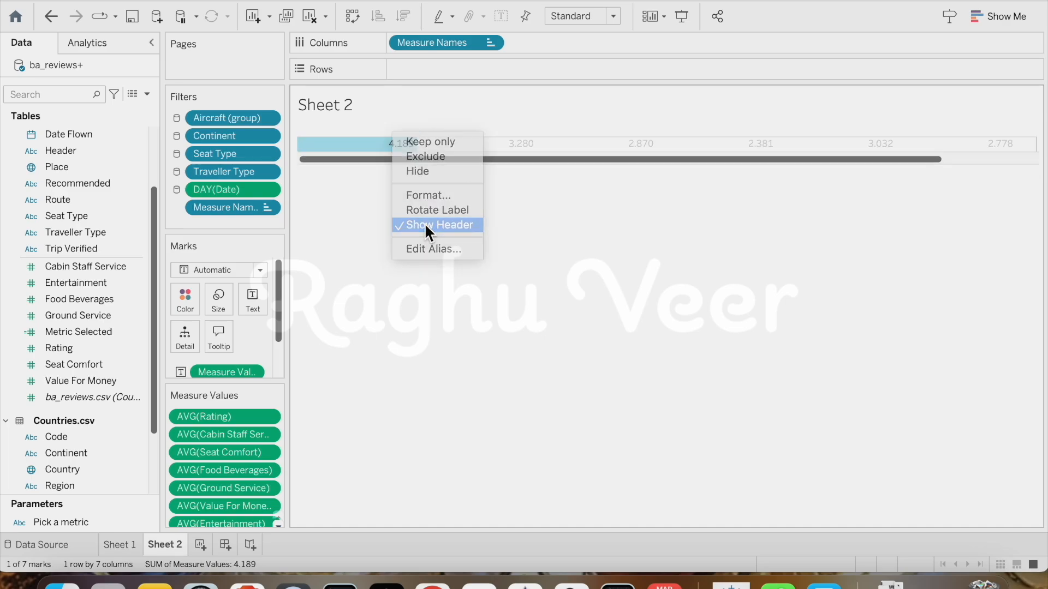
left_click(423, 247)
left_click_drag(779, 159, 679, 159)
left_click(346, 136)
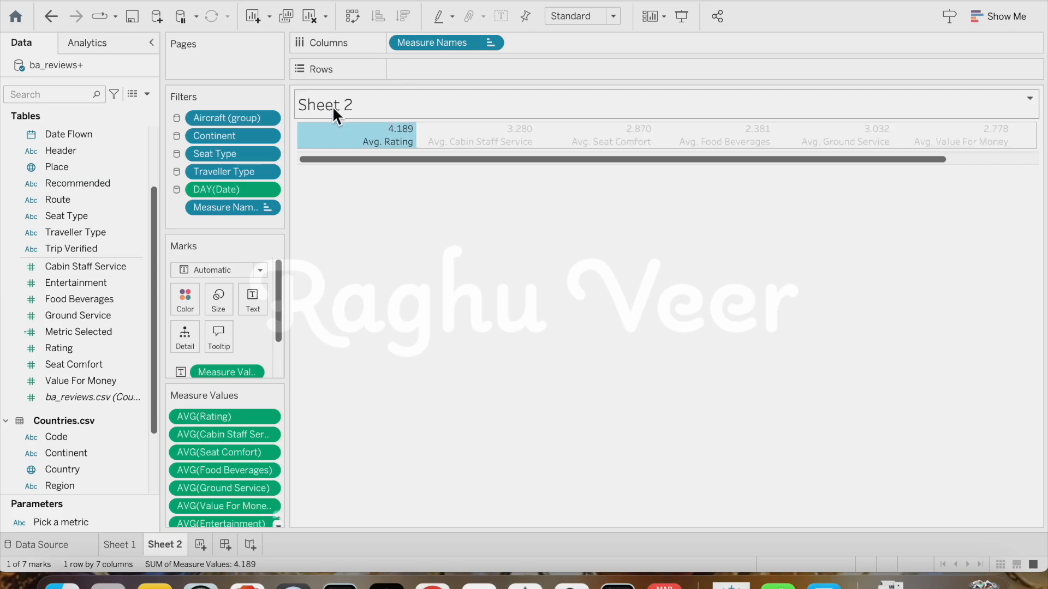
- Retitle the sheet "Summary" and make the title bold
double_click(332, 104)
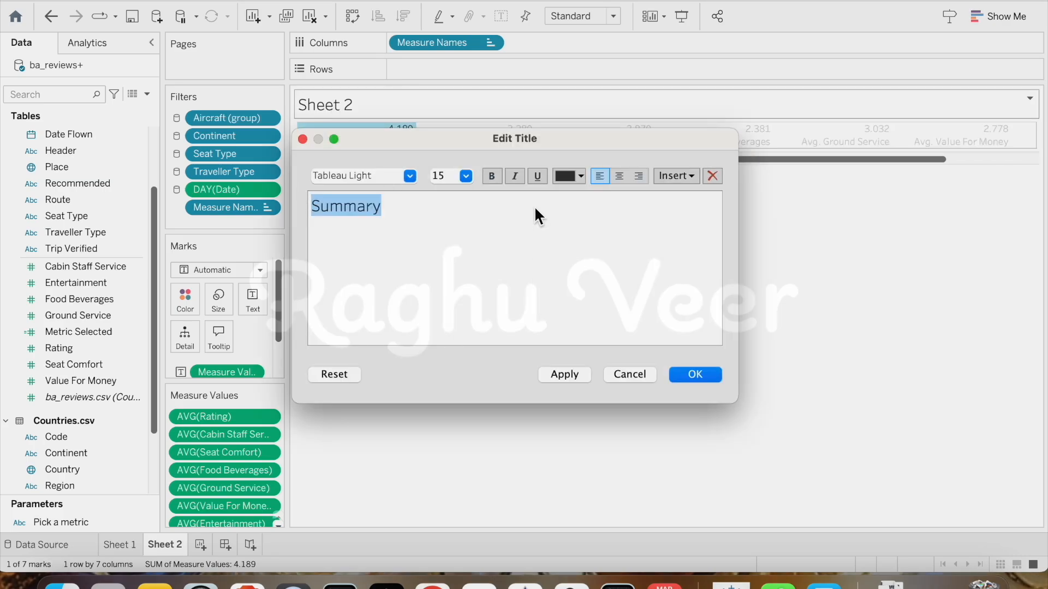
left_click(493, 179)
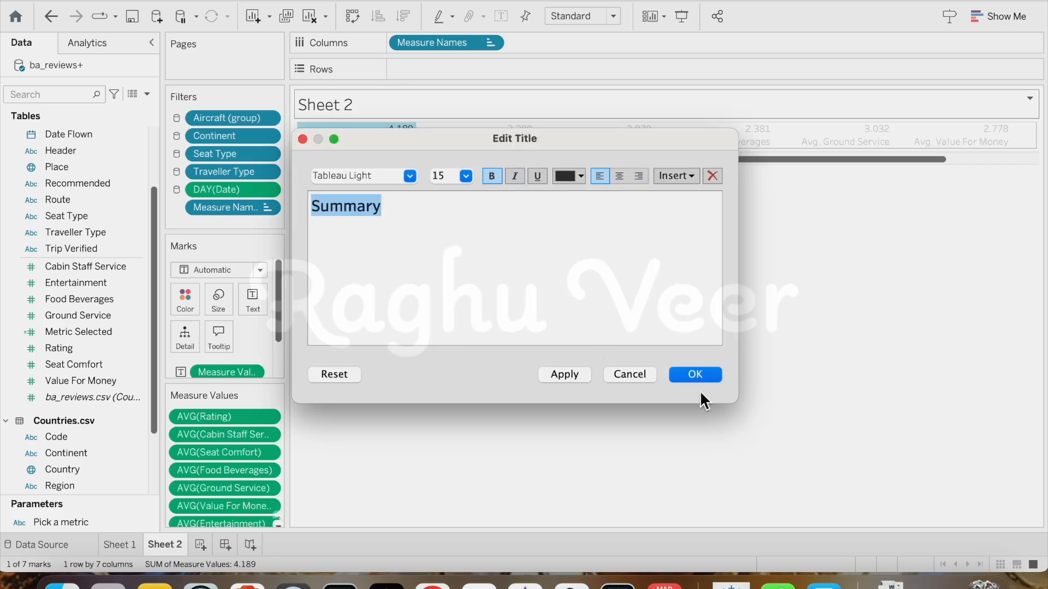
left_click(695, 375)
- Rearrange the text label so that Measure Values stands on its own line above Measure Names
left_click(262, 306)
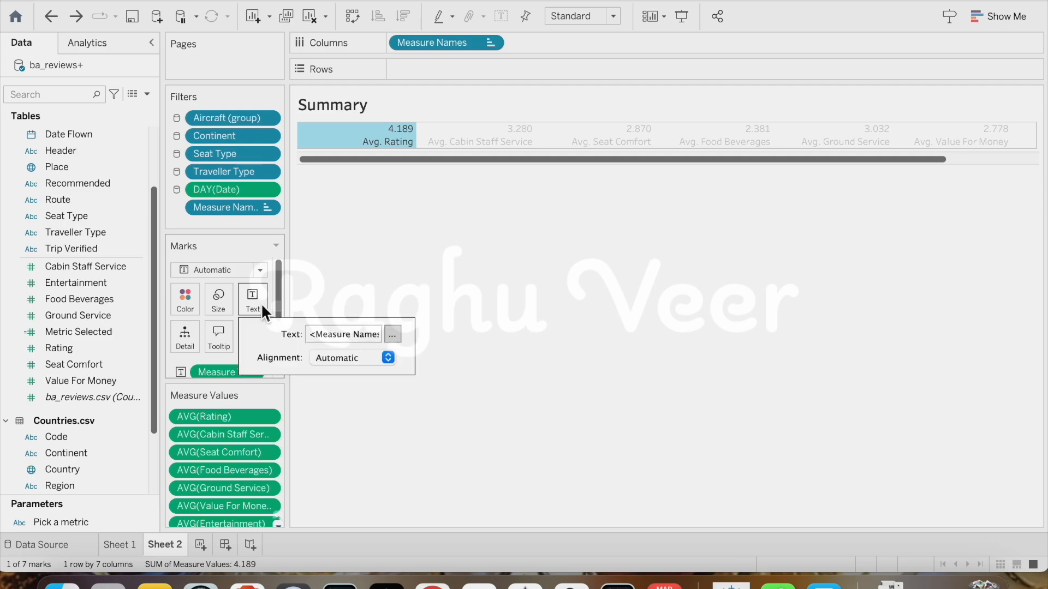
left_click(392, 334)
mouse_move(475, 214)
left_mouse_down()
mouse_move(563, 214)
mouse_move(415, 228)
mouse_move(455, 206)
mouse_move(475, 207)
mouse_move(475, 216)
left_mouse_up()
key("super+c")
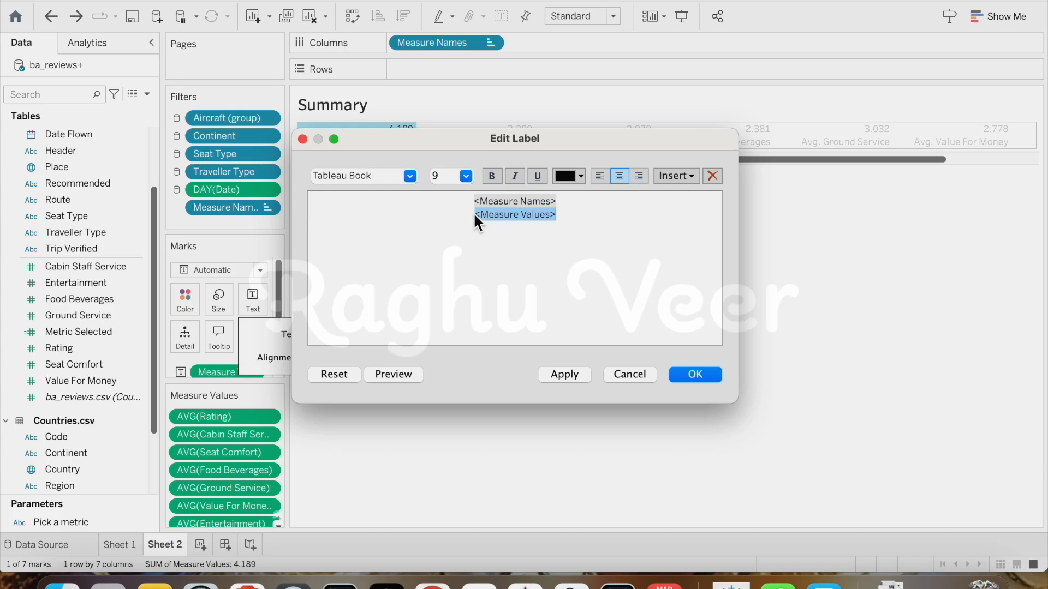
key("BackSpace")
left_click(319, 197)
key("super+v")
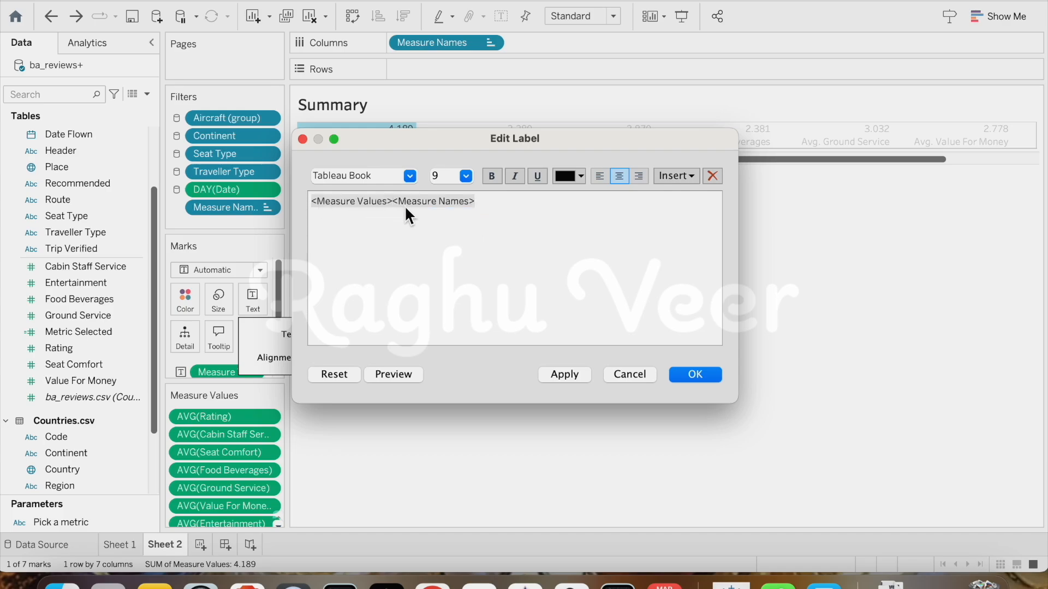
key("Return")
- Centre both lines of the label and enlarge the Measure Values text
left_click_drag(406, 212, 308, 197)
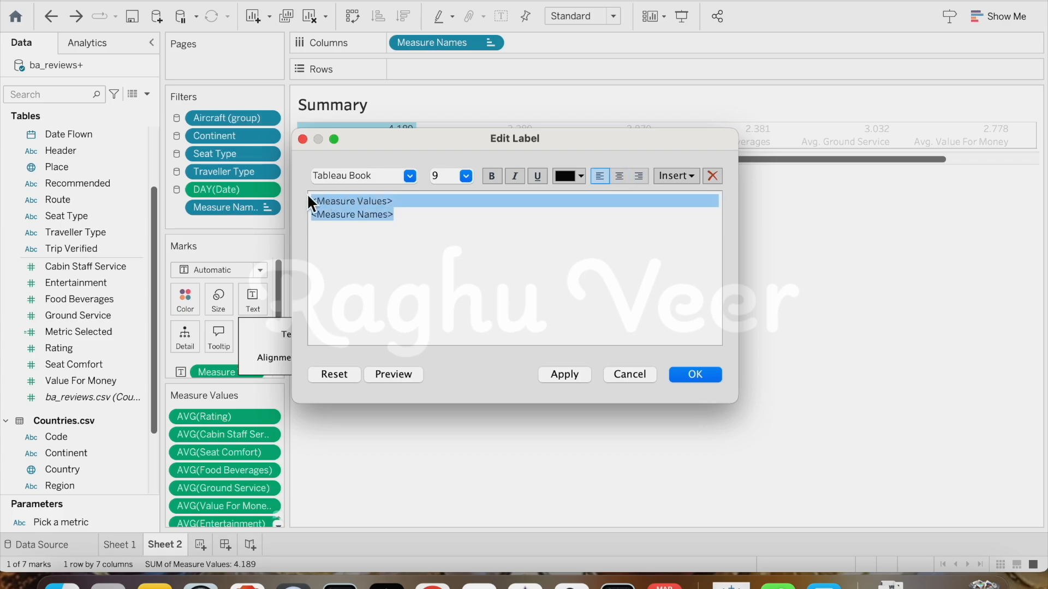
left_click(620, 176)
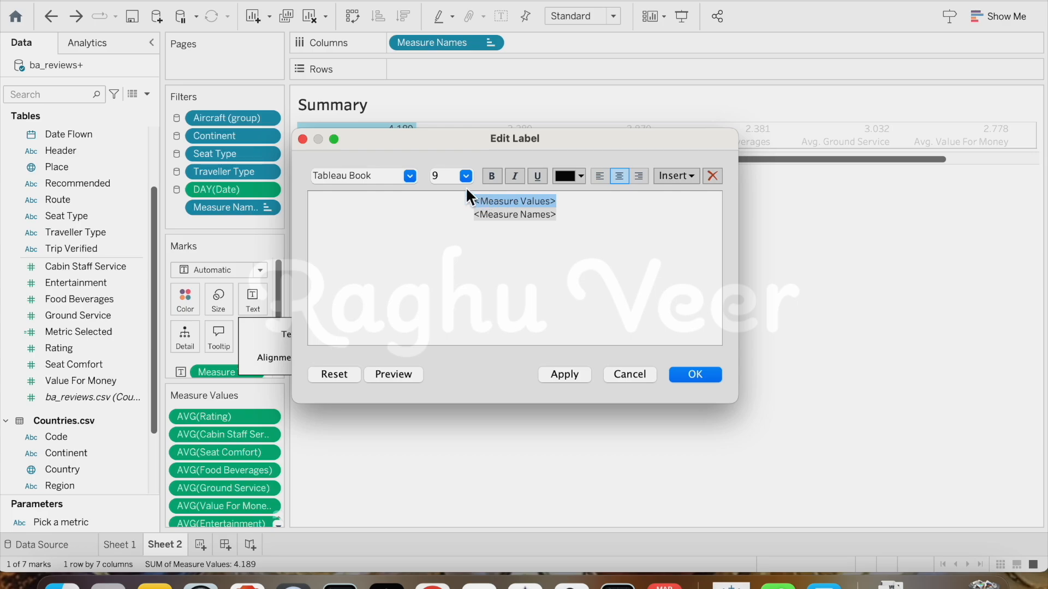
left_click(695, 374)
- Move Avg. Value For Money directly after Avg. Rating in the manual sort order of Measure Names
scroll(709, 161, "right", 3)
scroll(546, 164, "left", 3)
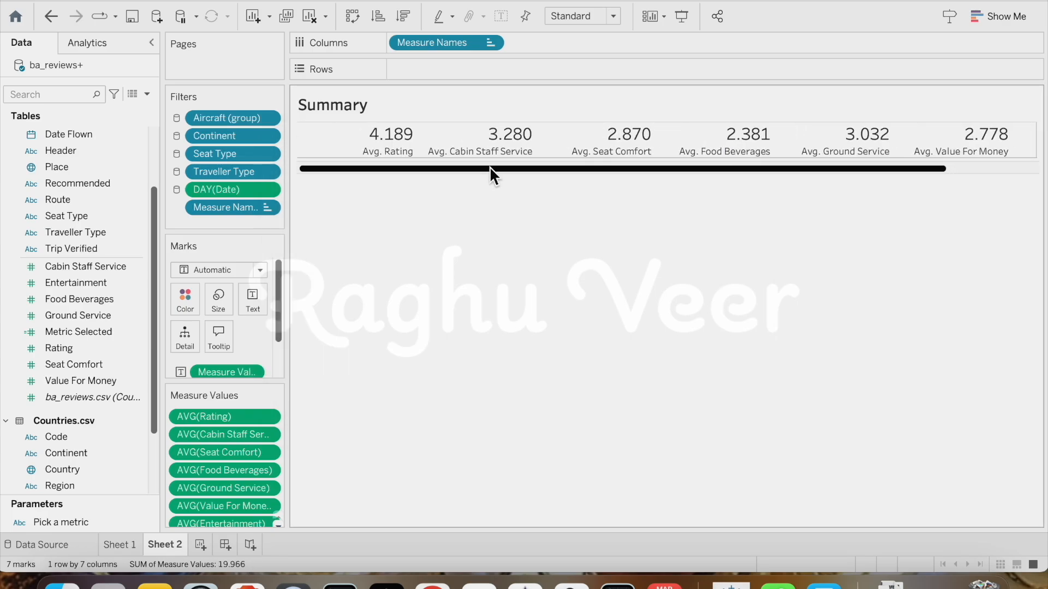
left_click_drag(489, 168, 795, 168)
scroll(772, 169, "left", 3)
right_click(452, 44)
left_click(500, 132)
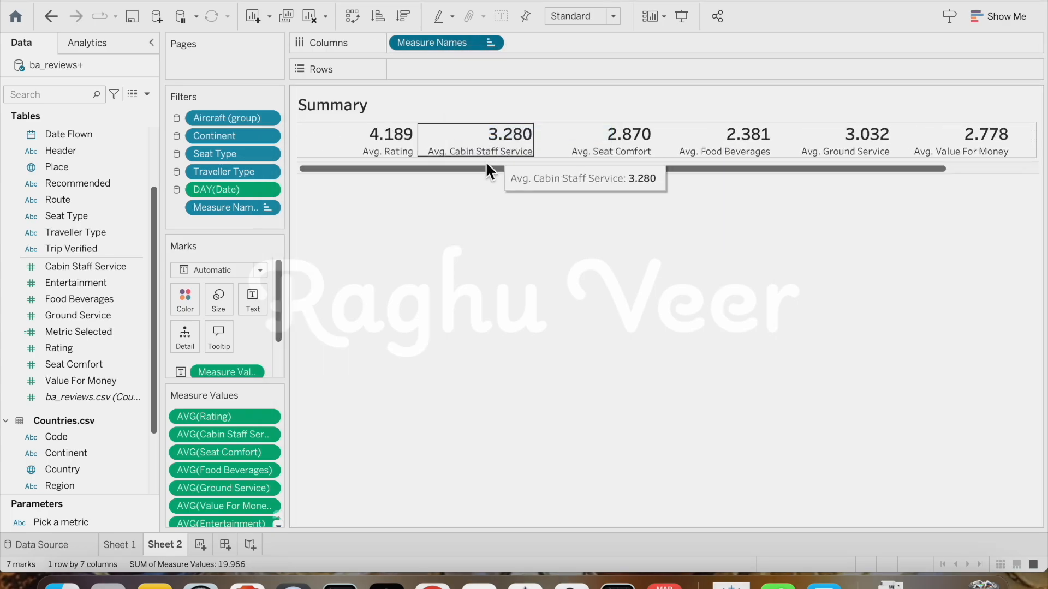
left_click(481, 235)
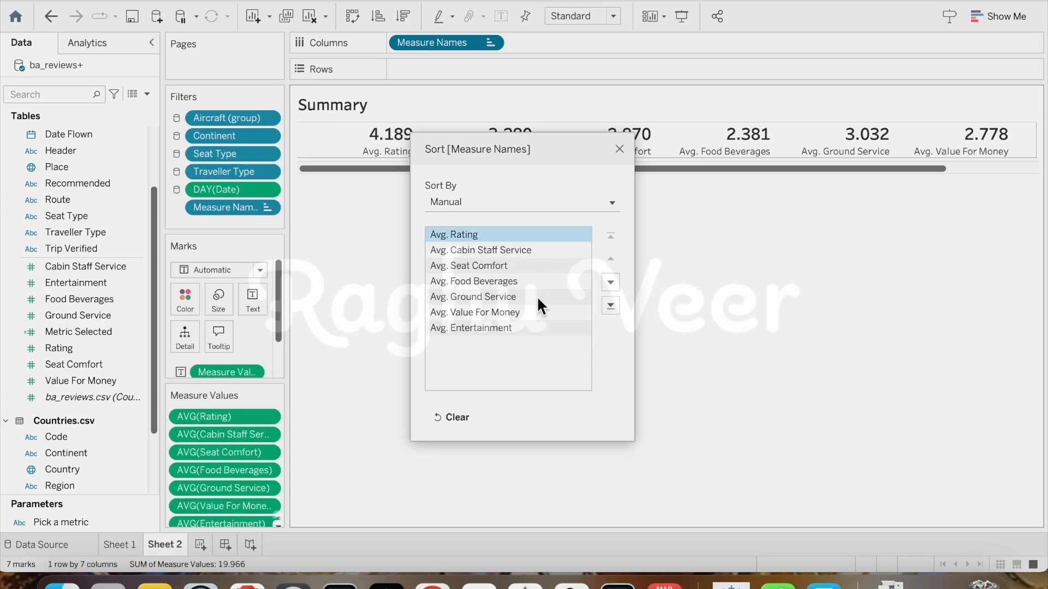
left_click_drag(581, 313, 554, 247)
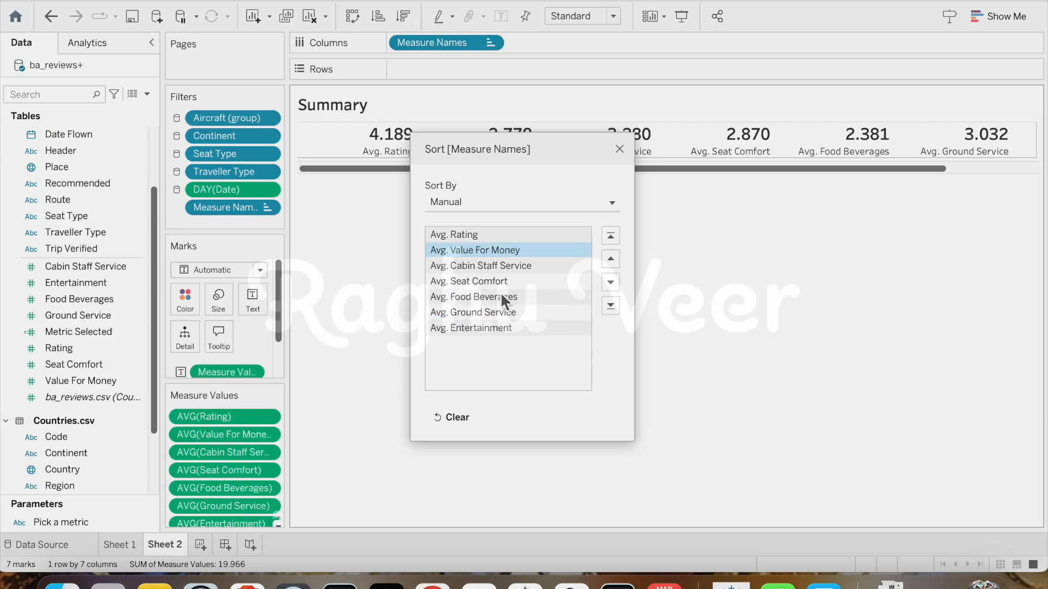
key("Escape")
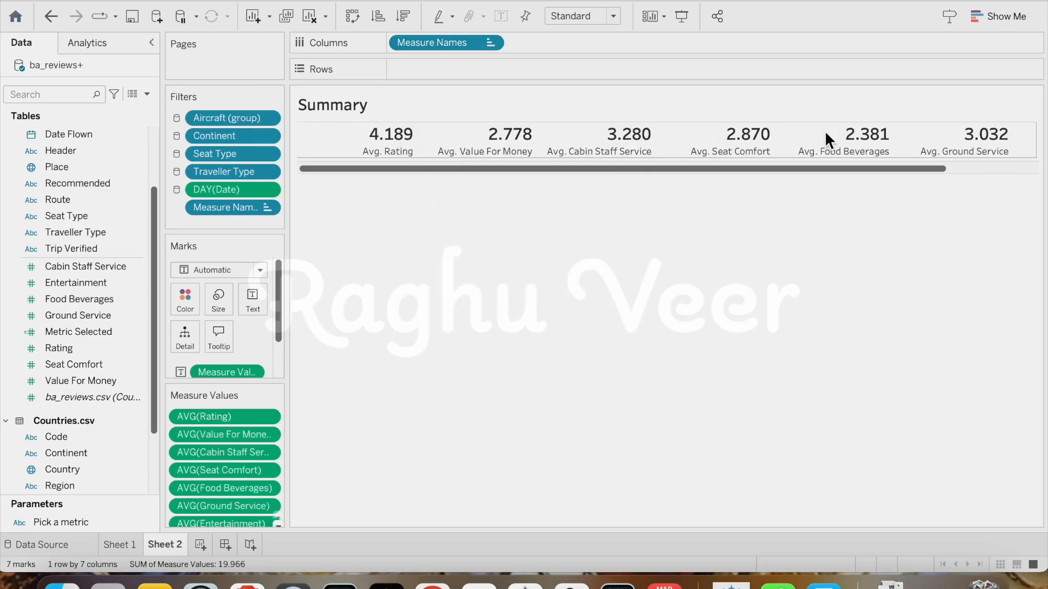
- Format the Measure Values in the summary as custom numbers with 1 decimal place
scroll(244, 320, "down", 2)
right_click(241, 323)
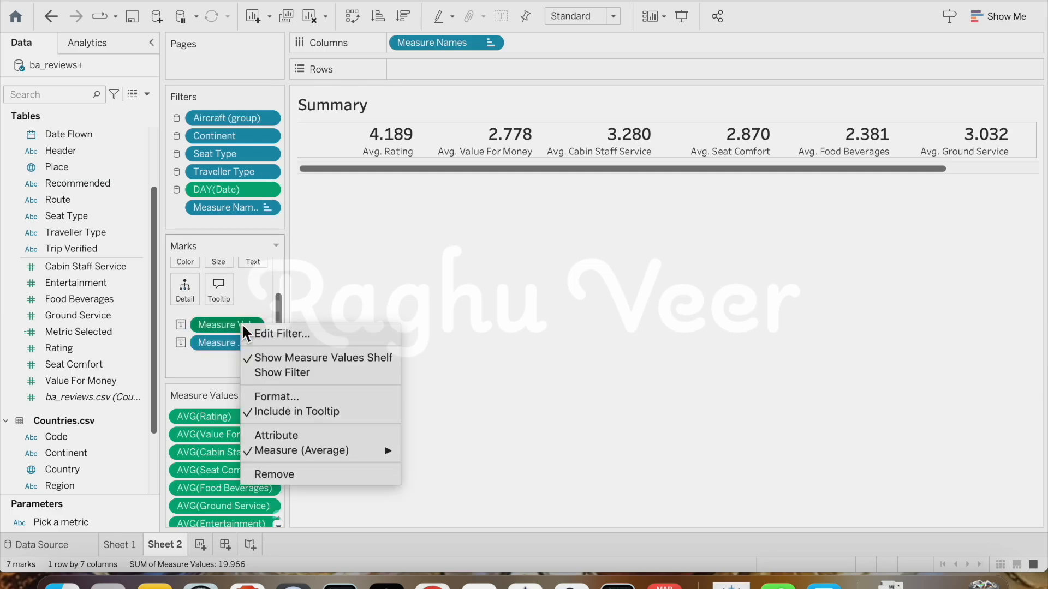
left_click(319, 398)
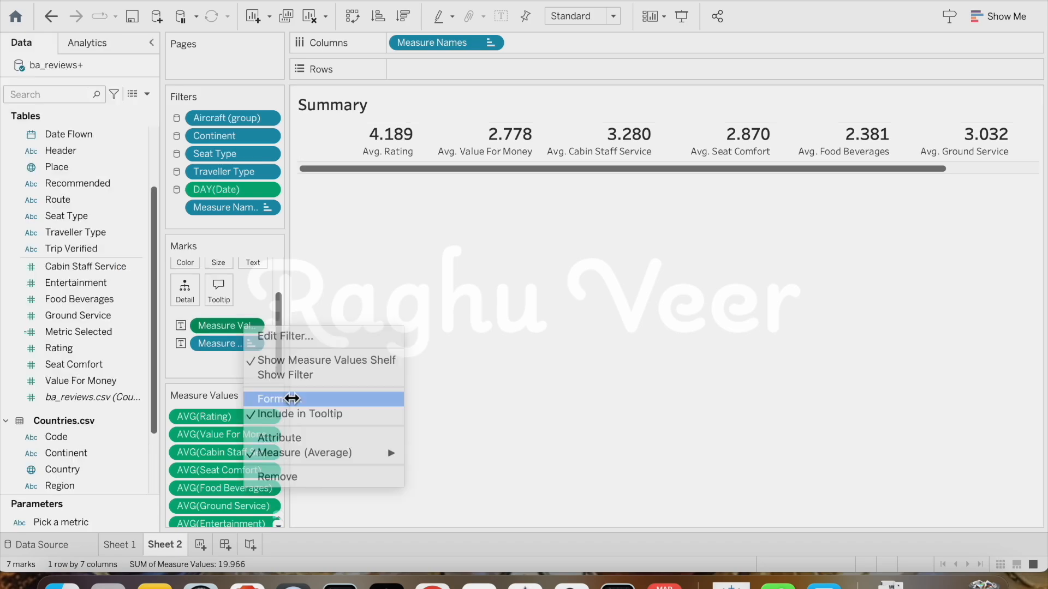
left_click(102, 205)
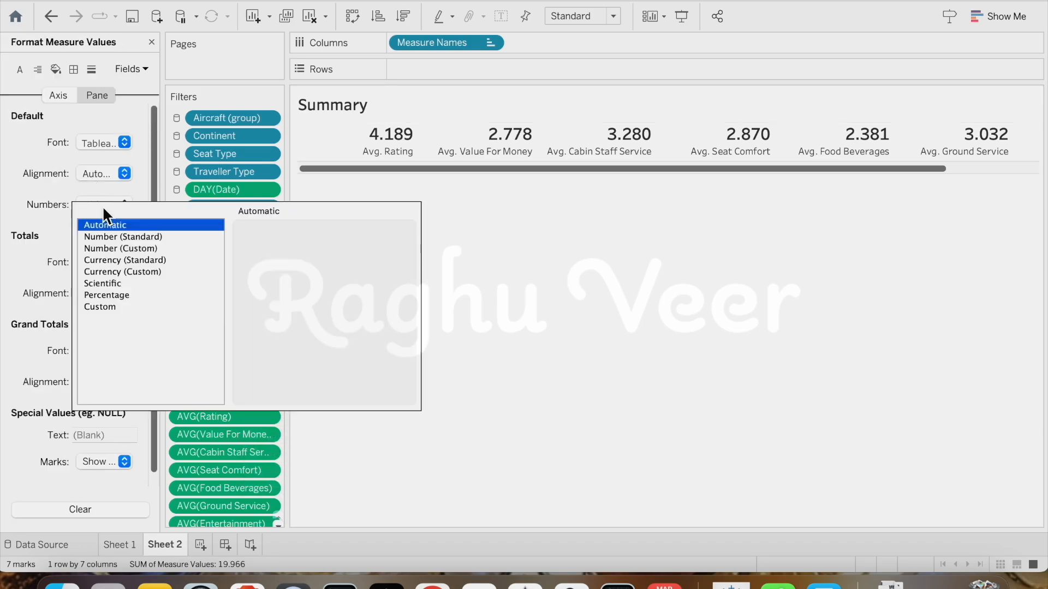
left_click(117, 248)
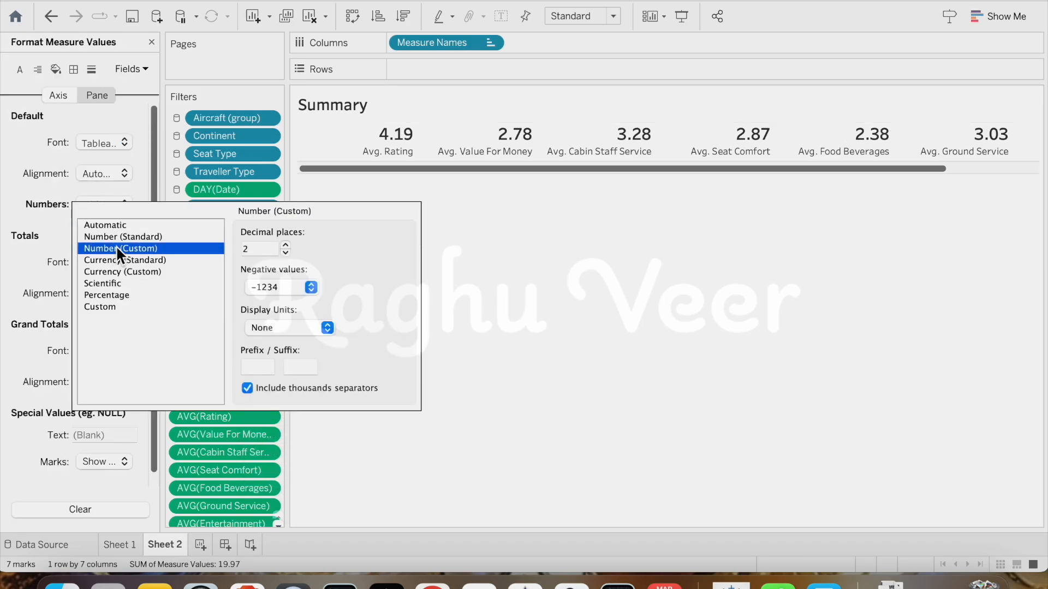
left_click(285, 252)
left_click(284, 251)
left_click(285, 245)
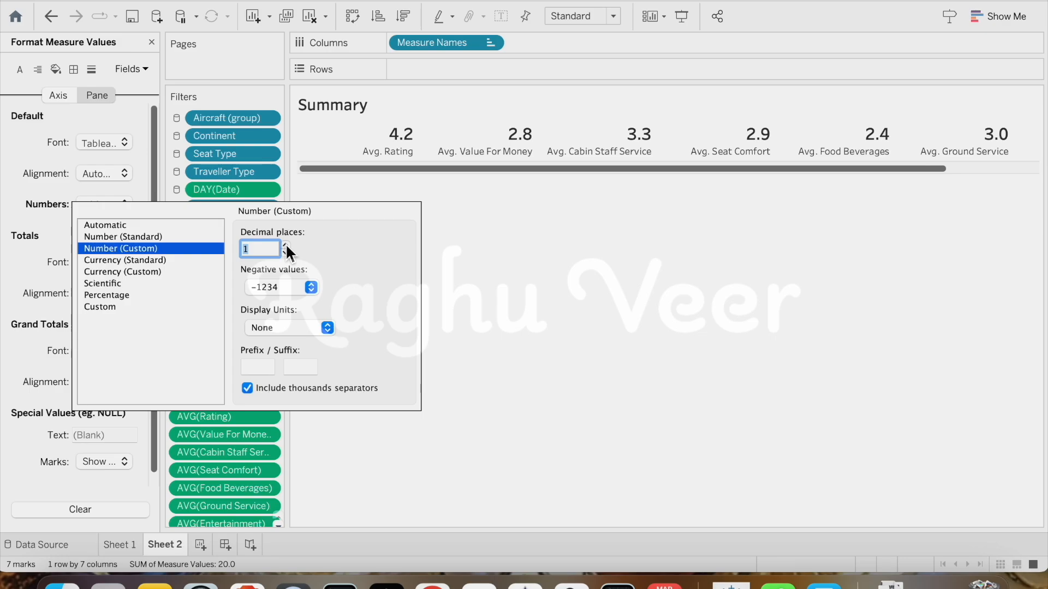
left_click(479, 352)
- Set the horizontal alignment of the summary's text marks to Center
left_click(252, 297)
left_click(359, 357)
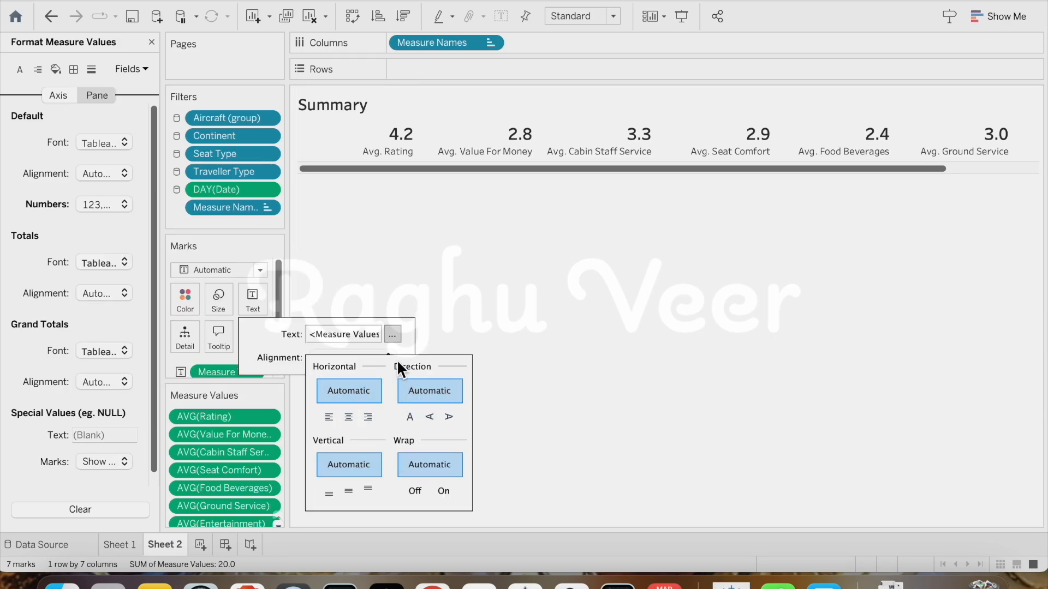
left_click(348, 417)
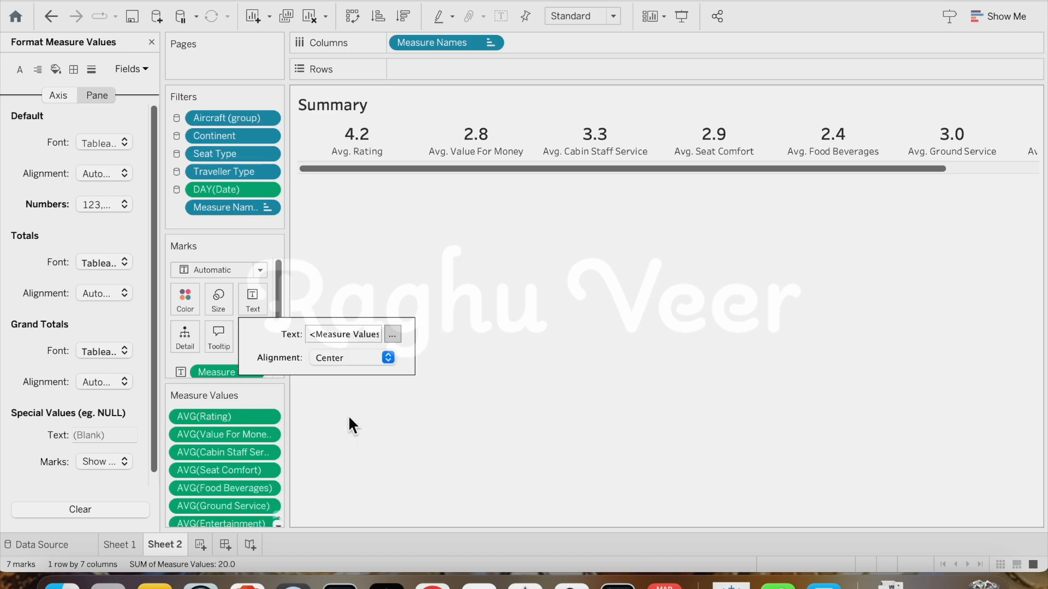
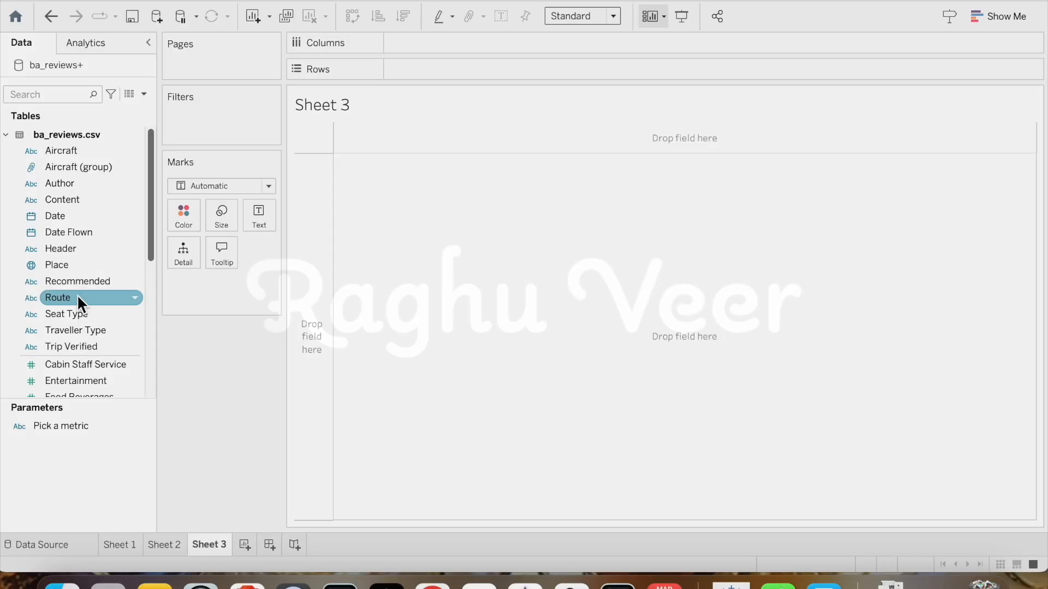
- Place Date on Columns in Sheet 3 as a continuous MONTH(Date)
left_click(75, 216)
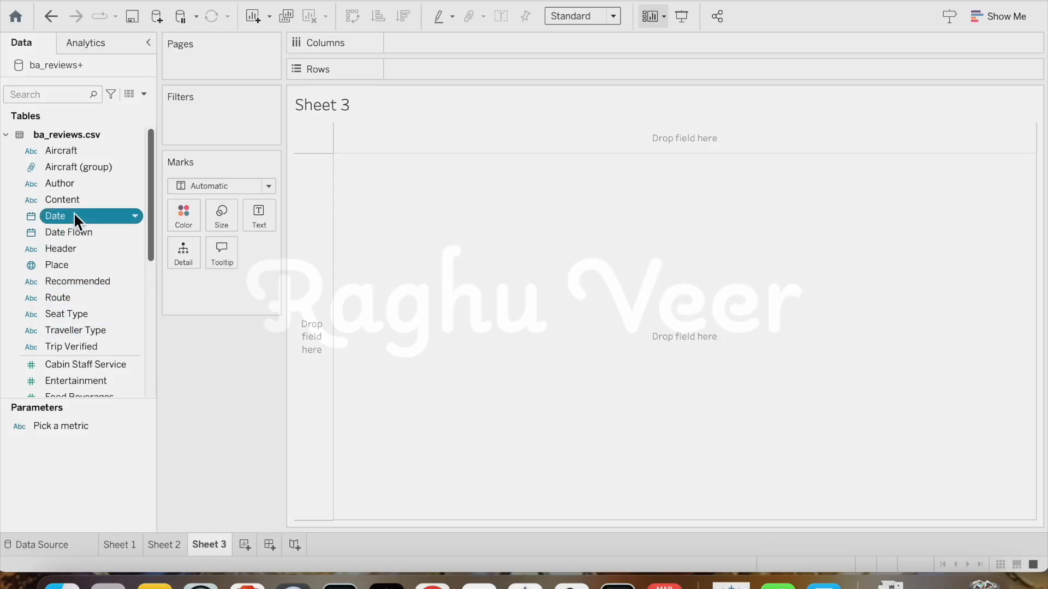
left_click_drag(74, 215, 420, 43)
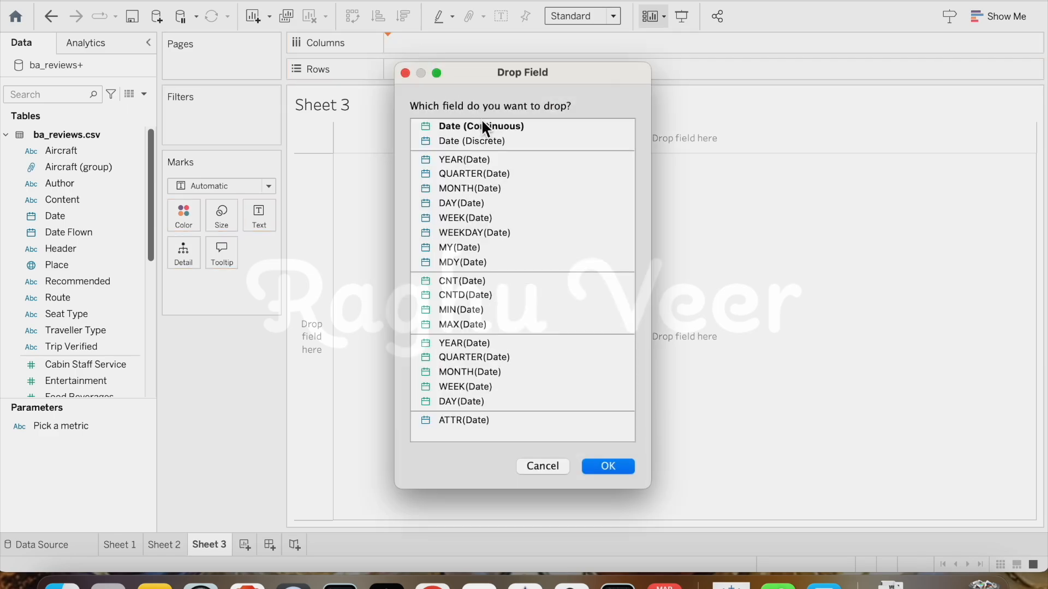
left_click(469, 369)
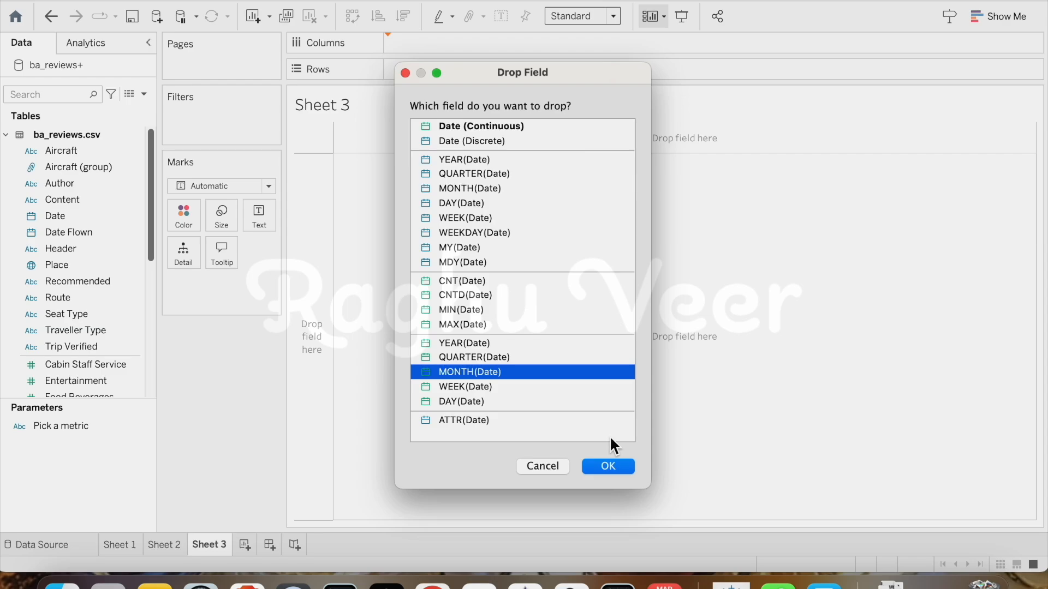
left_click(608, 466)
- Add Metric Selected to Rows as an average and colour the resulting line orange
scroll(82, 273, "down", 4)
left_click(91, 283)
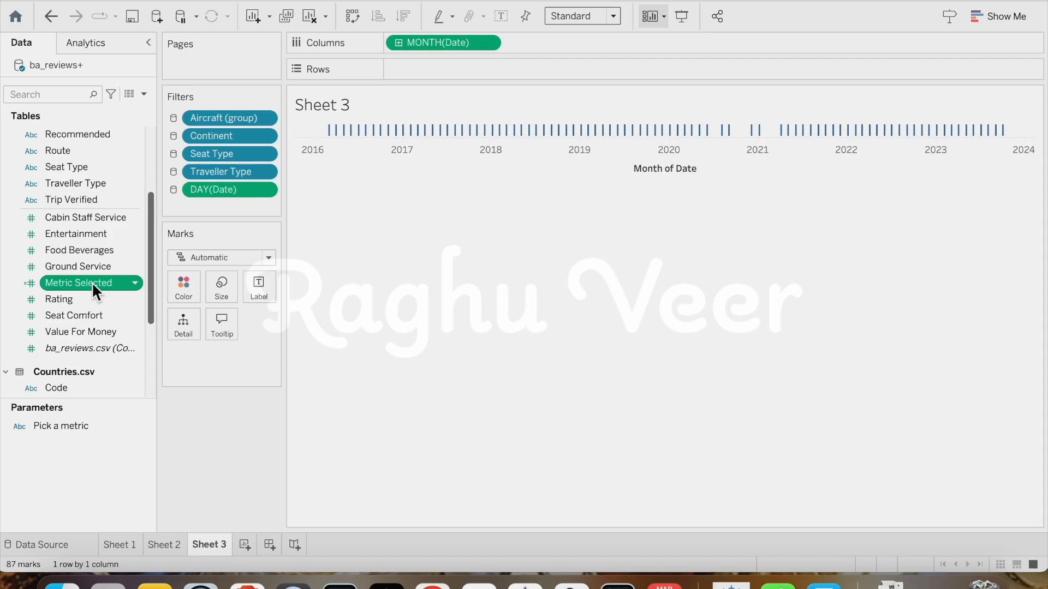
left_click_drag(92, 282, 443, 67)
left_click(488, 214)
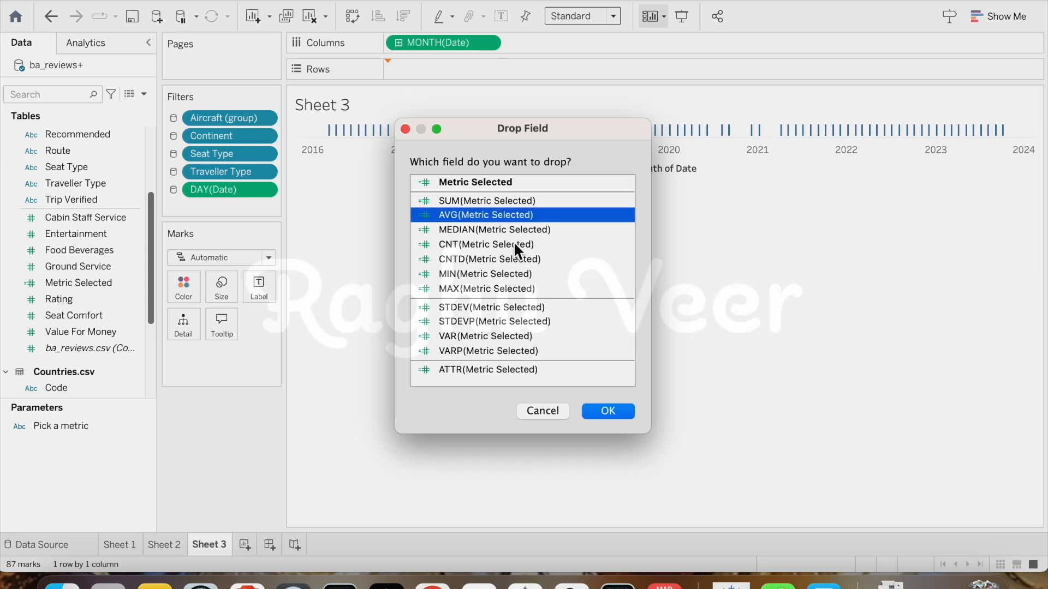
left_click(605, 412)
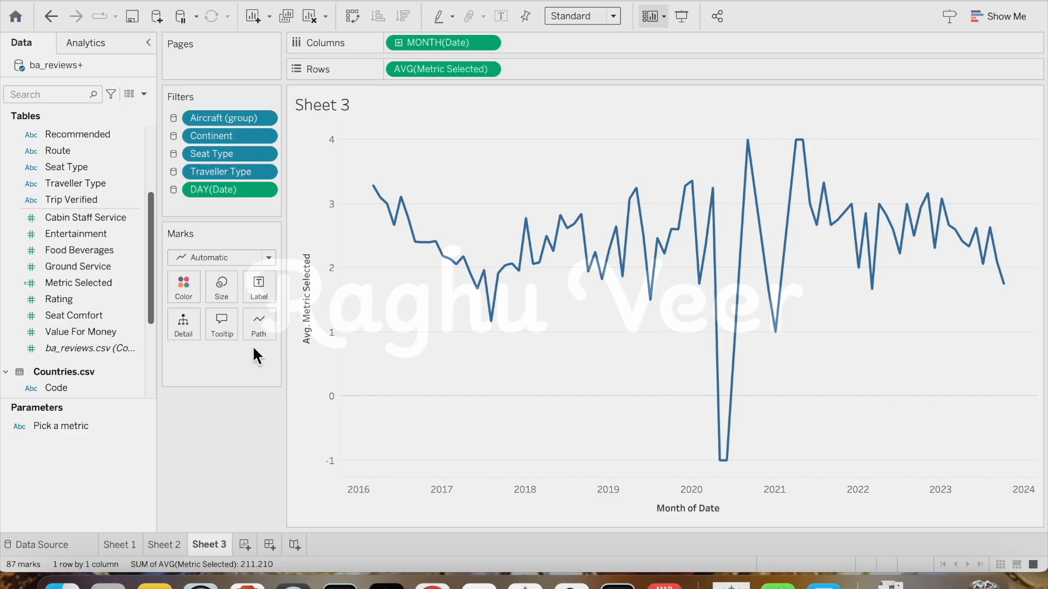
left_click(183, 285)
left_click(223, 320)
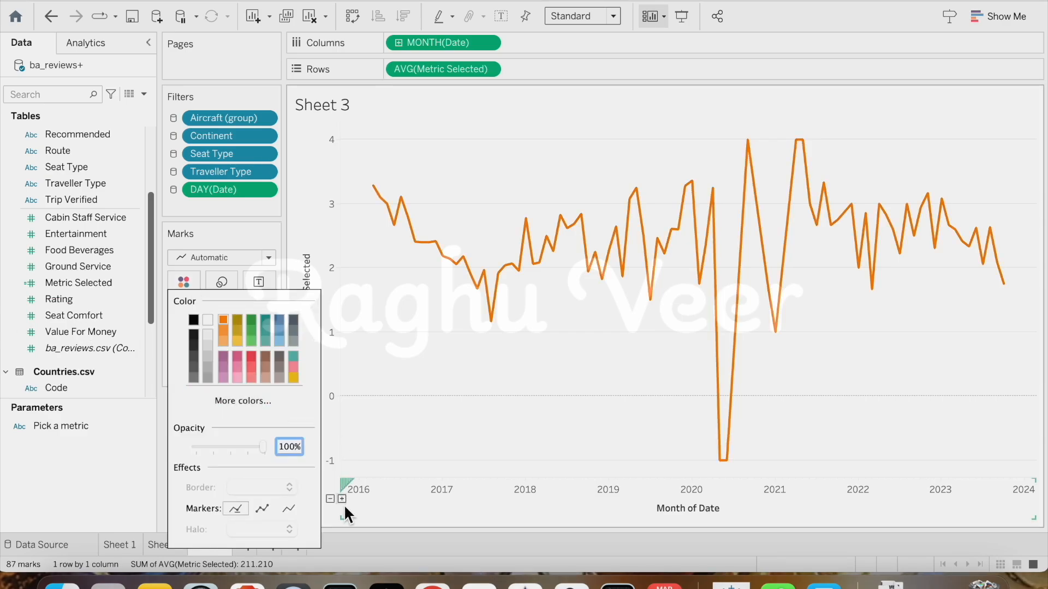
- Set the grid lines and zero lines of the chart's rows to None
right_click(380, 372)
left_click(411, 425)
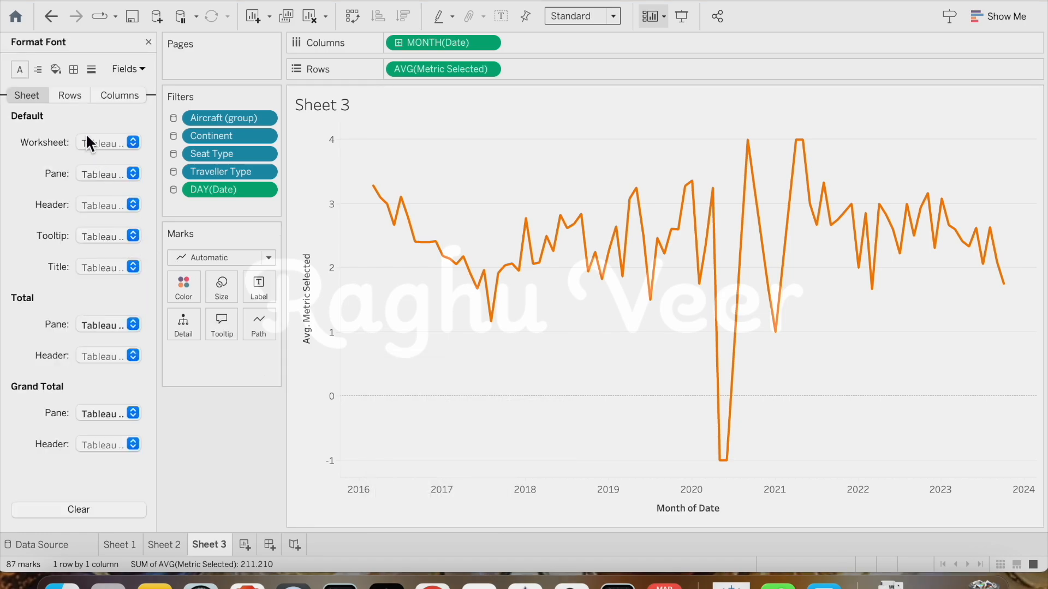
left_click(70, 96)
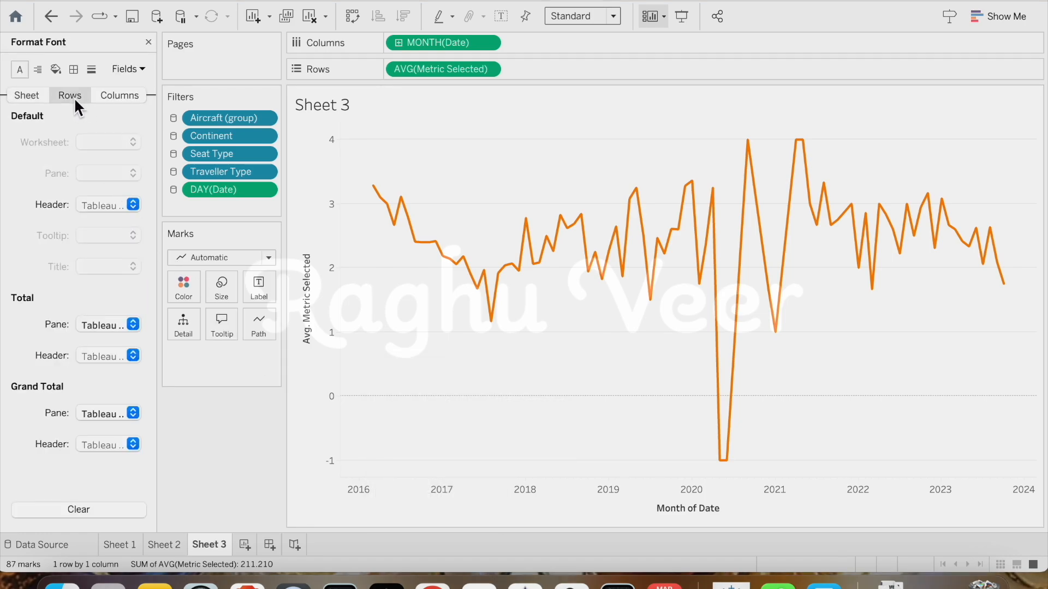
left_click(73, 69)
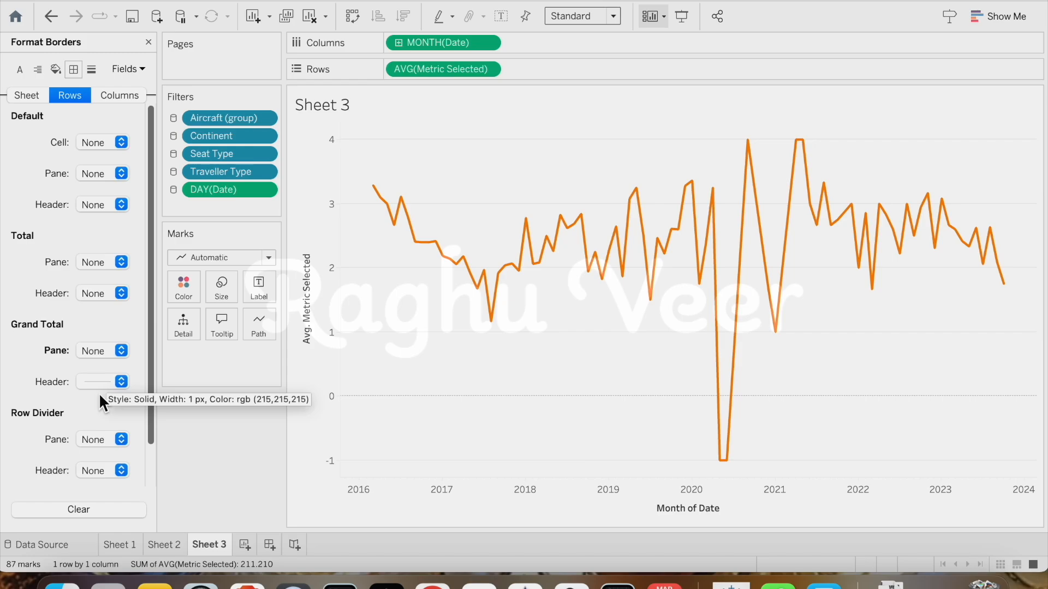
left_click(91, 69)
left_click(96, 142)
left_click(51, 163)
left_click(105, 173)
left_click(109, 183)
left_click(40, 193)
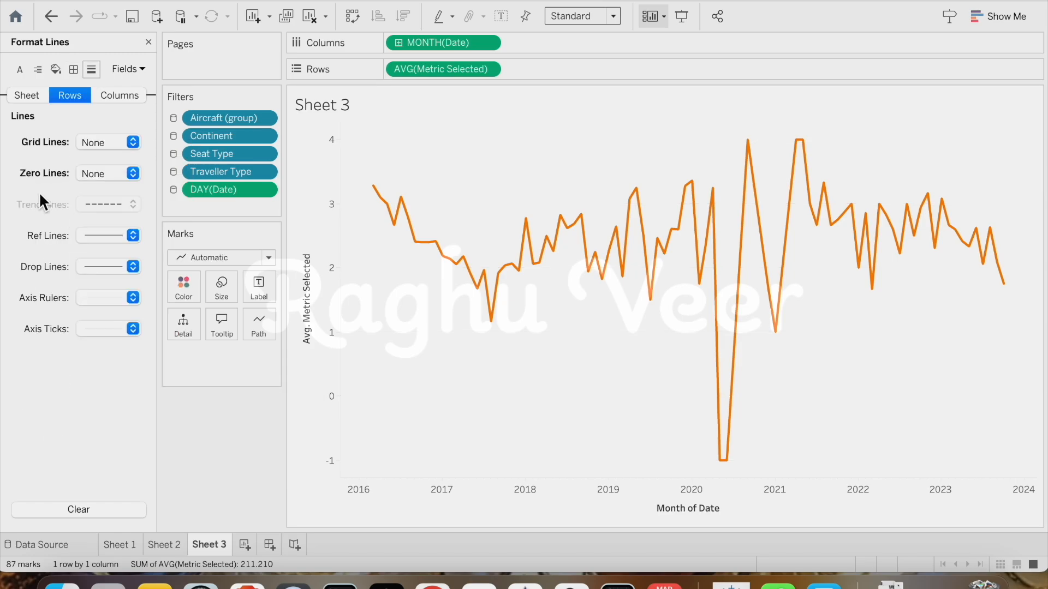
- Set the reference lines, drop lines, axis rulers and axis ticks of the rows to None
left_click(109, 267)
left_click(53, 328)
left_click(113, 236)
left_click(114, 242)
left_click(17, 359)
left_click(104, 295)
left_click(102, 302)
left_click(52, 333)
left_click(105, 327)
left_click(103, 337)
left_click(50, 360)
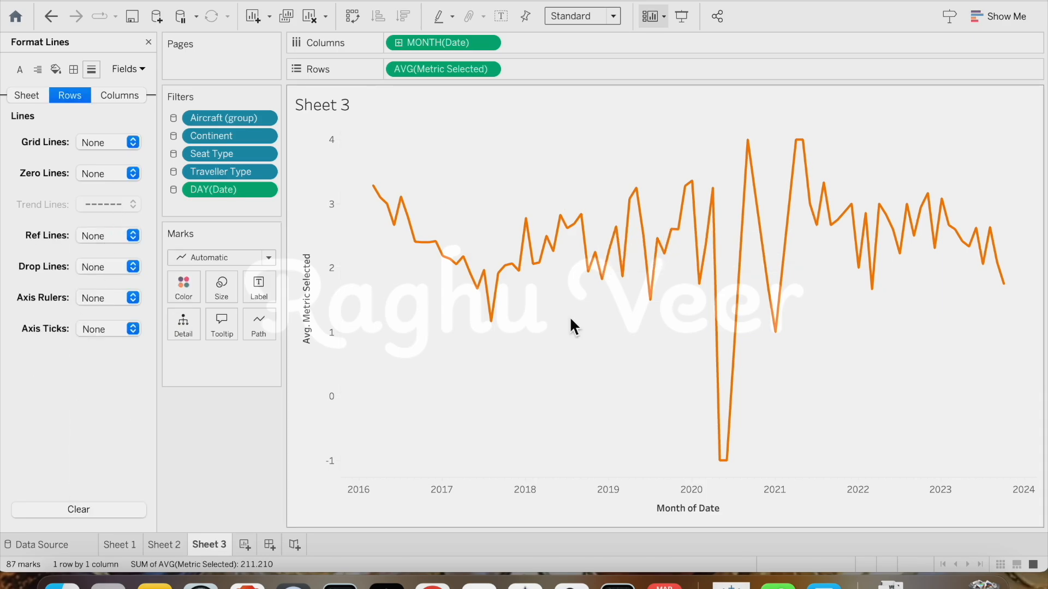
- Remove the title of the vertical Avg. Metric Selected axis
double_click(318, 320)
left_click(579, 413)
left_click_drag(579, 413, 463, 415)
key("BackSpace")
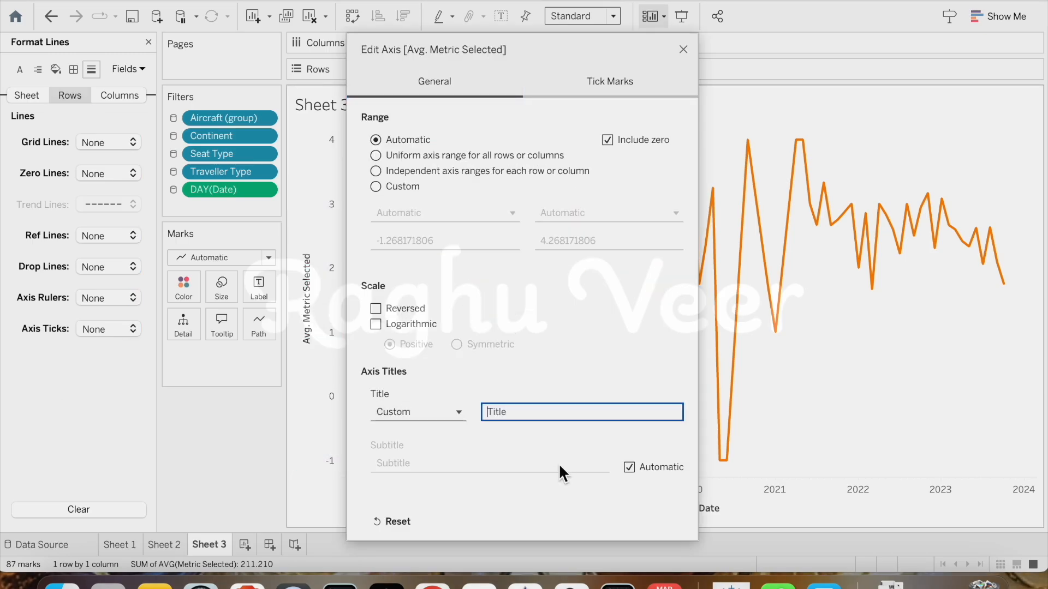
left_click(683, 48)
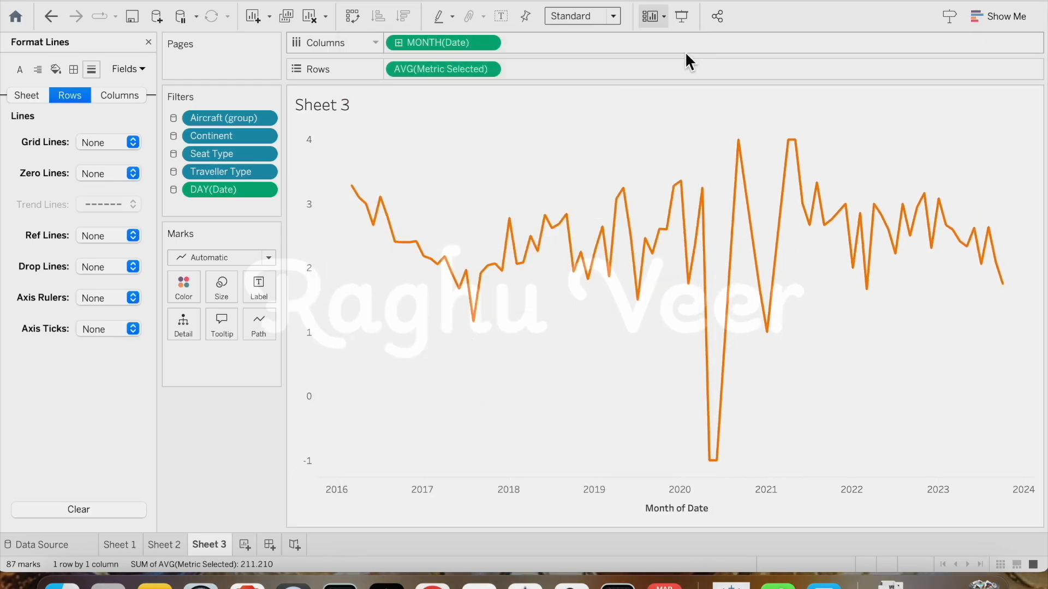
- Remove the title of the horizontal Month of Date axis
right_click(645, 499)
left_click(682, 395)
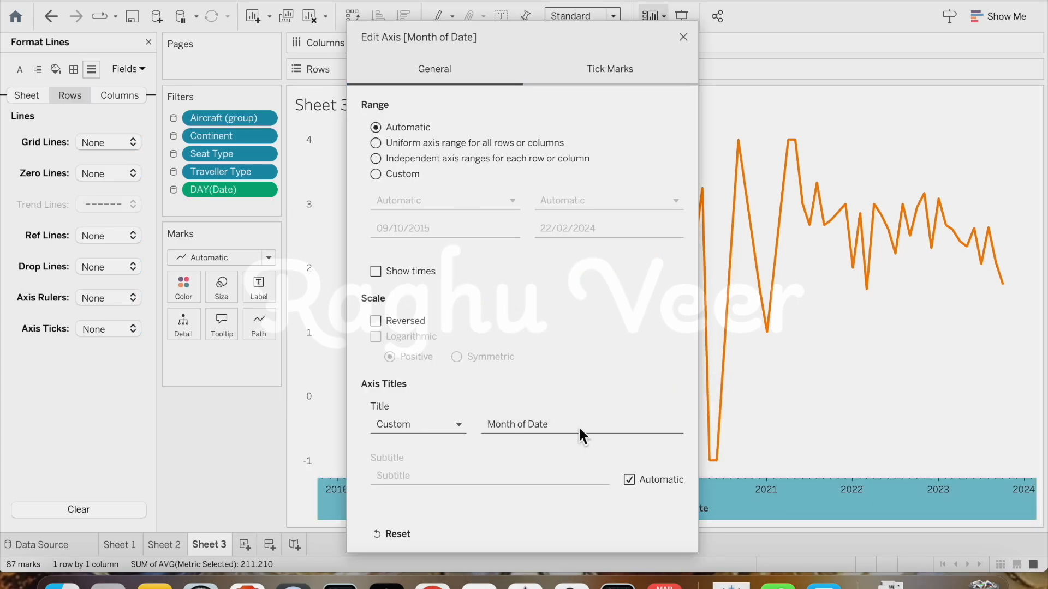
left_click_drag(579, 425, 442, 423)
key("BackSpace")
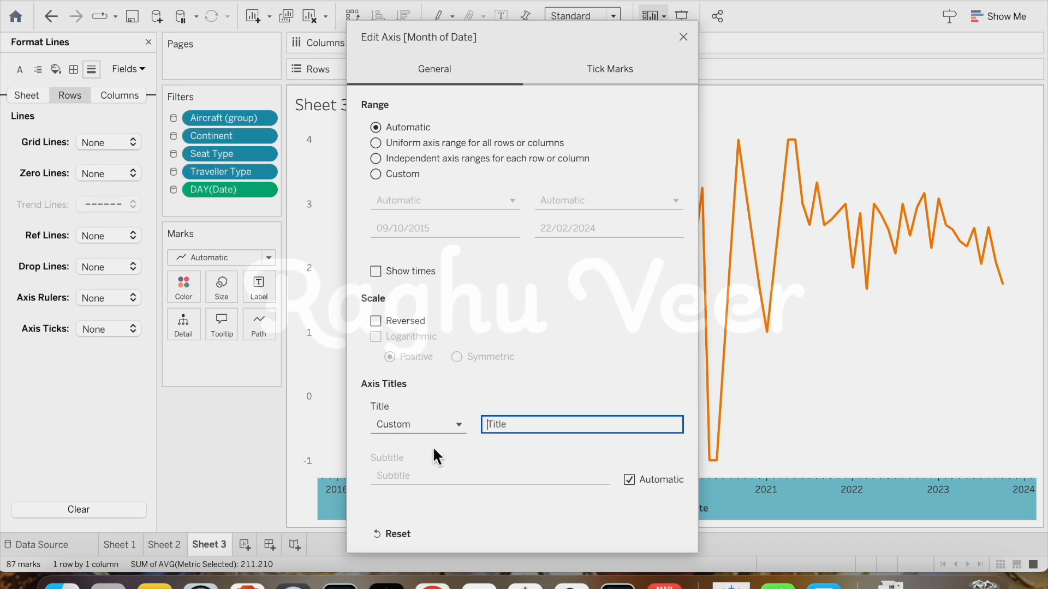
left_click(682, 38)
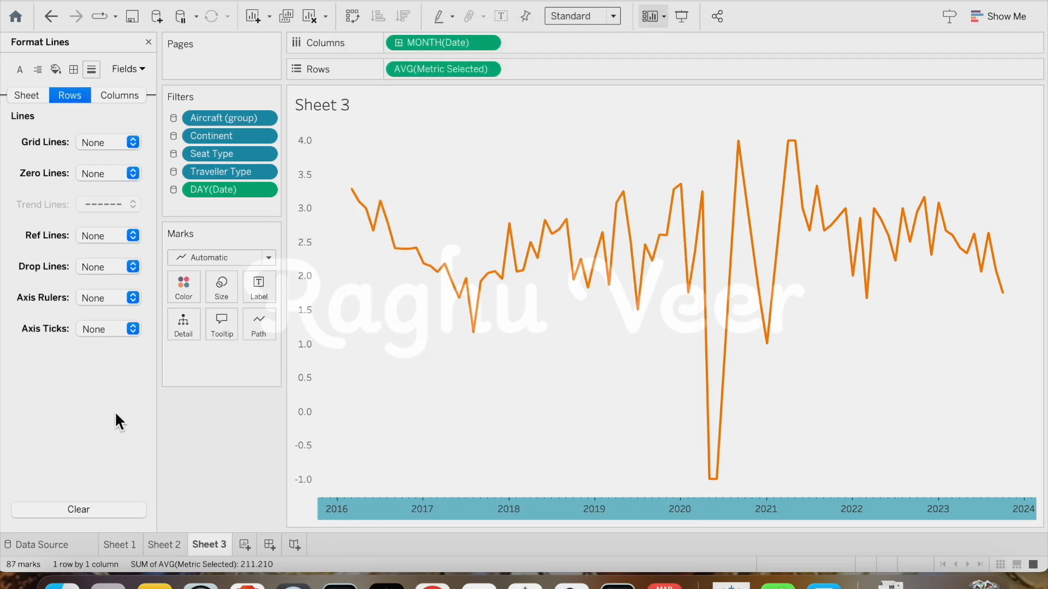
- Replace the sheet title with "Average <Parameters.Pick a metric> by Month", using the inserted parameter value for the metric name
double_click(330, 98)
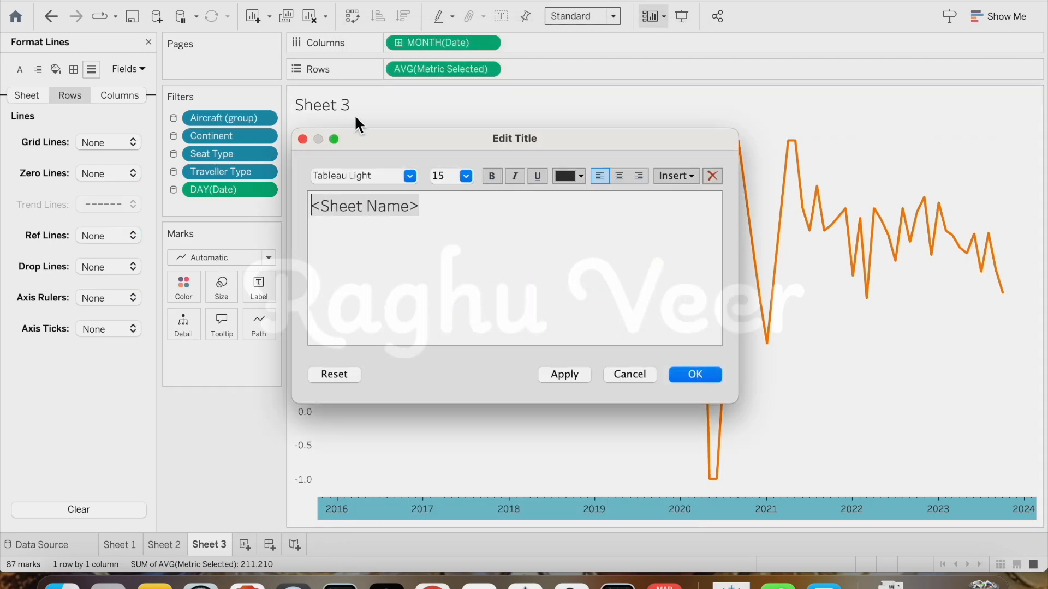
left_click_drag(434, 212, 280, 206)
type("Average")
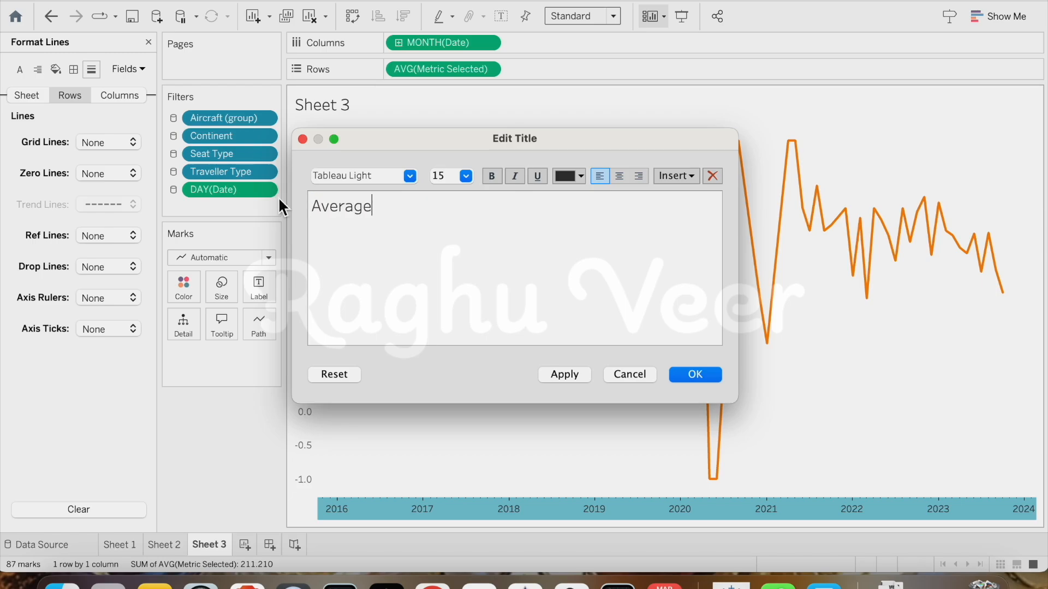
left_click(676, 176)
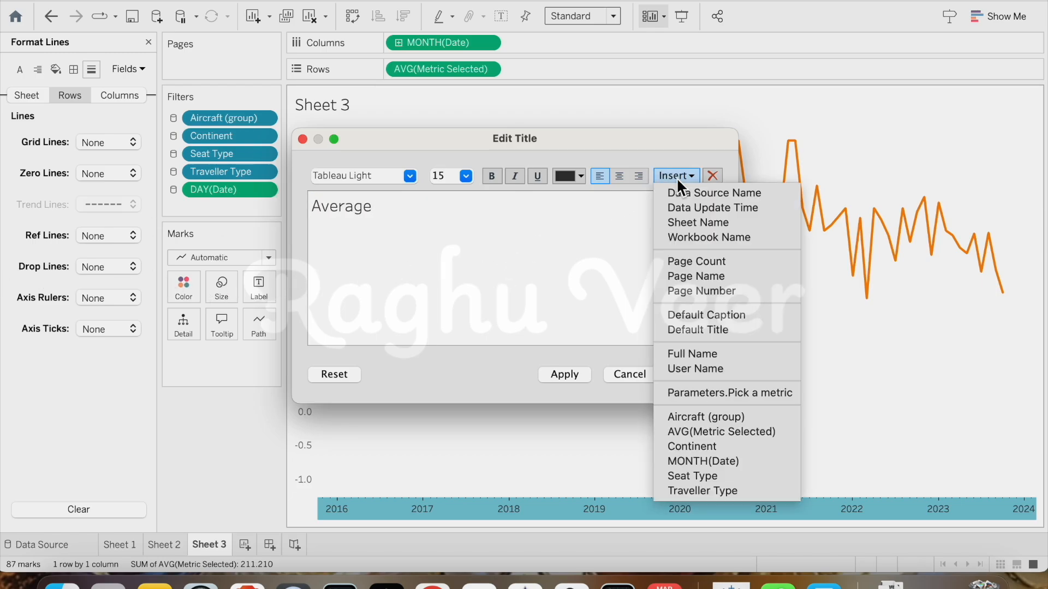
left_click(739, 394)
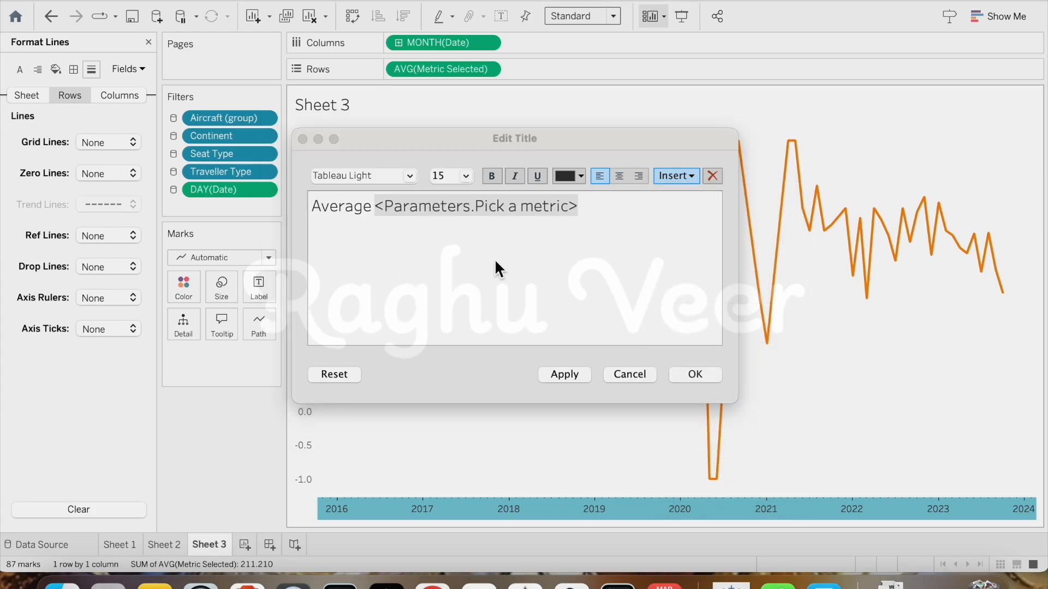
type("by")
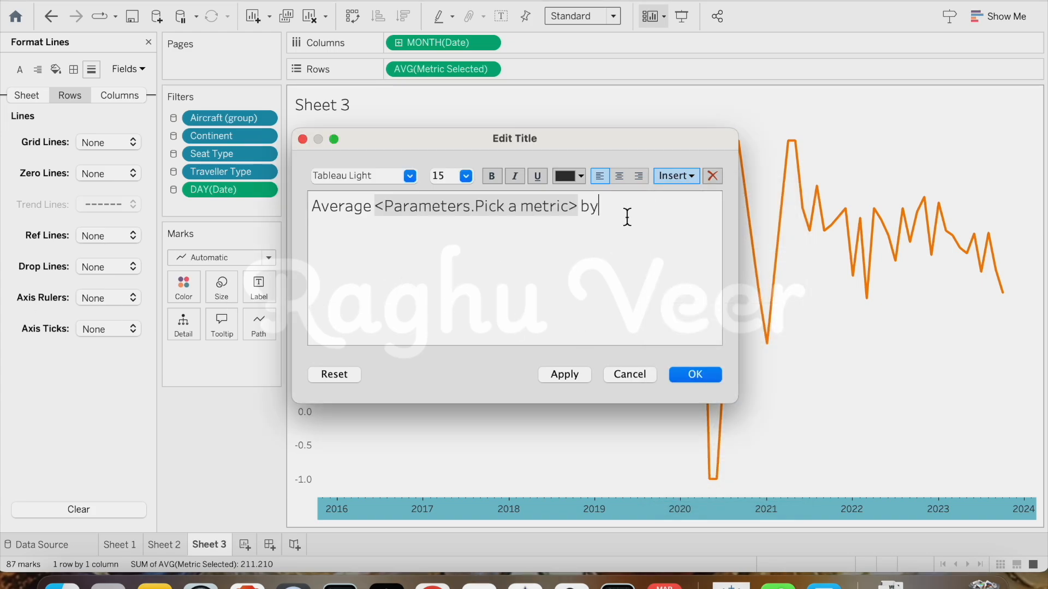
type(" Month")
key("alt+Left")
key("alt+Left")
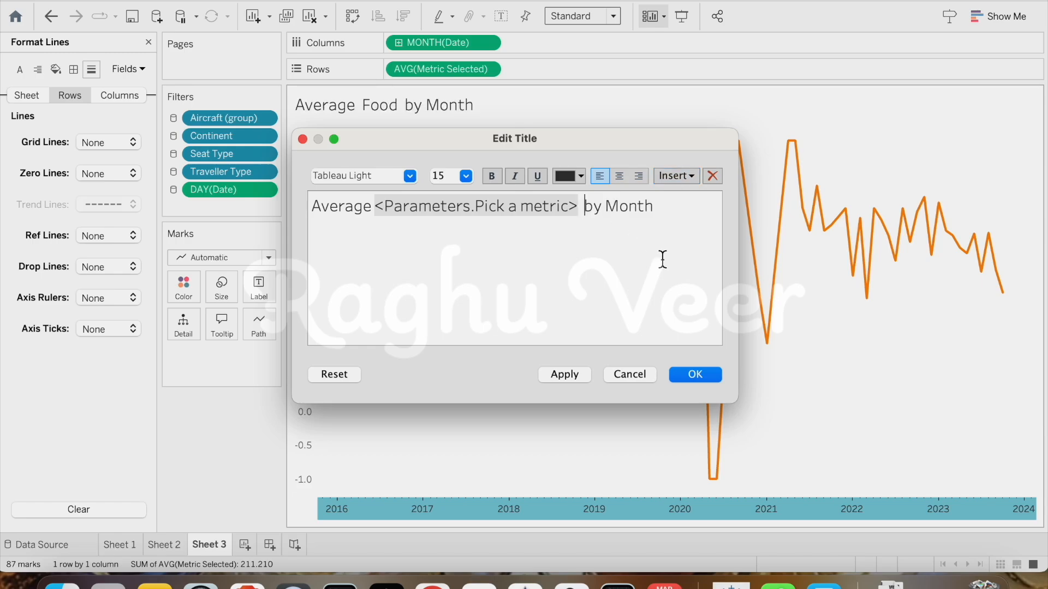
key("BackSpace")
- Make the whole sheet title bold and centred, and apply it
triple_click(337, 204)
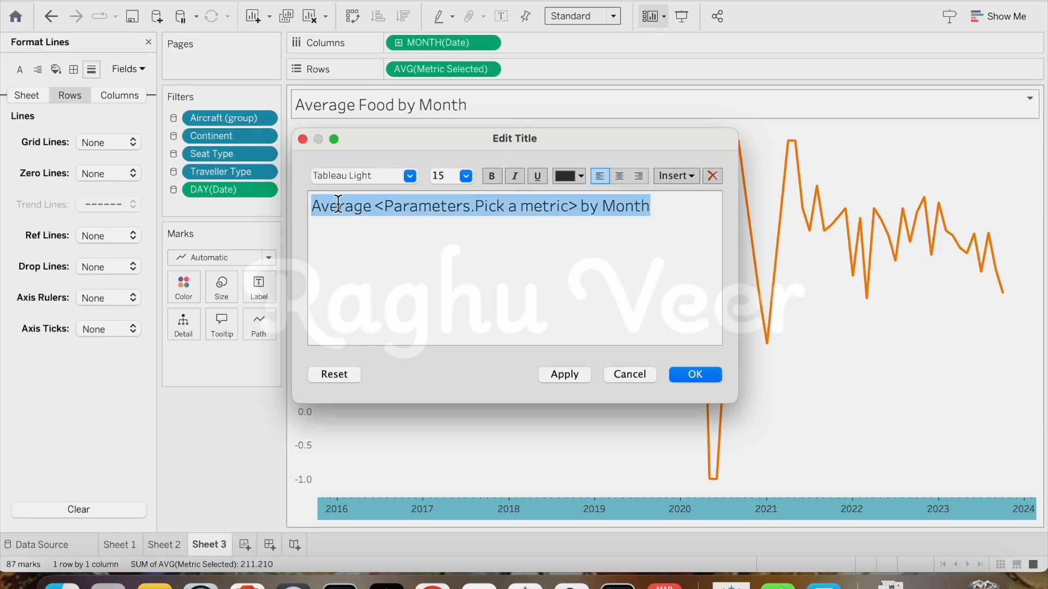
left_click(492, 177)
left_click(618, 176)
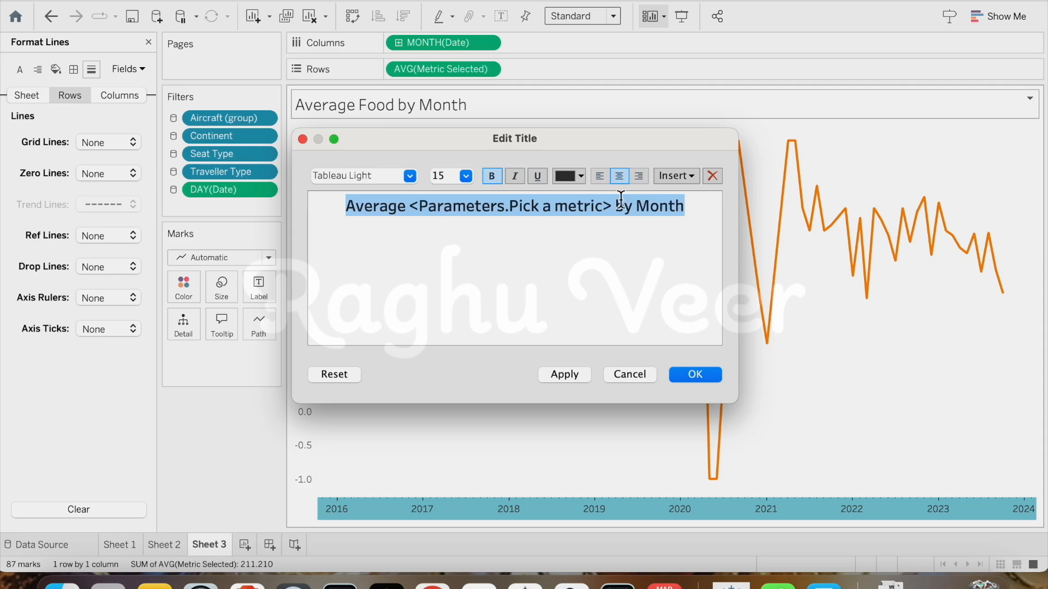
left_click(698, 375)
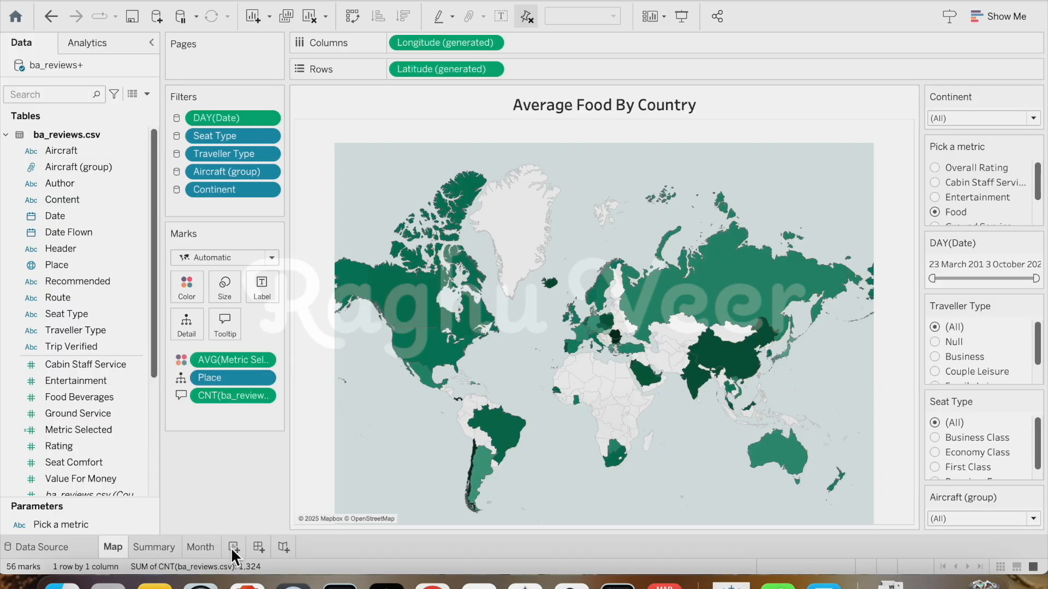
- Create a new worksheet and place Aircraft (group) on Rows
left_click(230, 547)
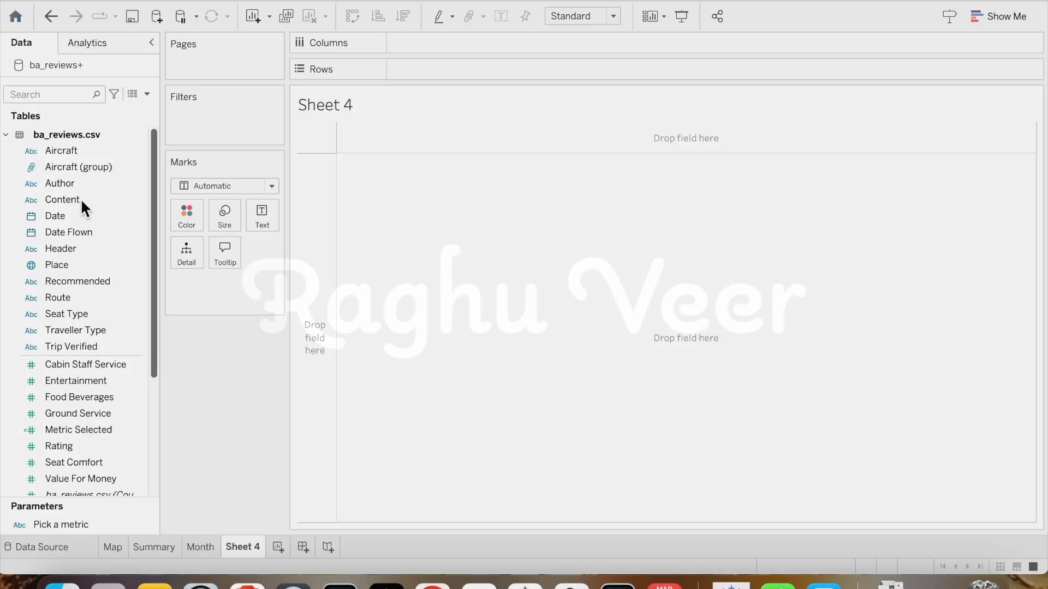
left_click(80, 174)
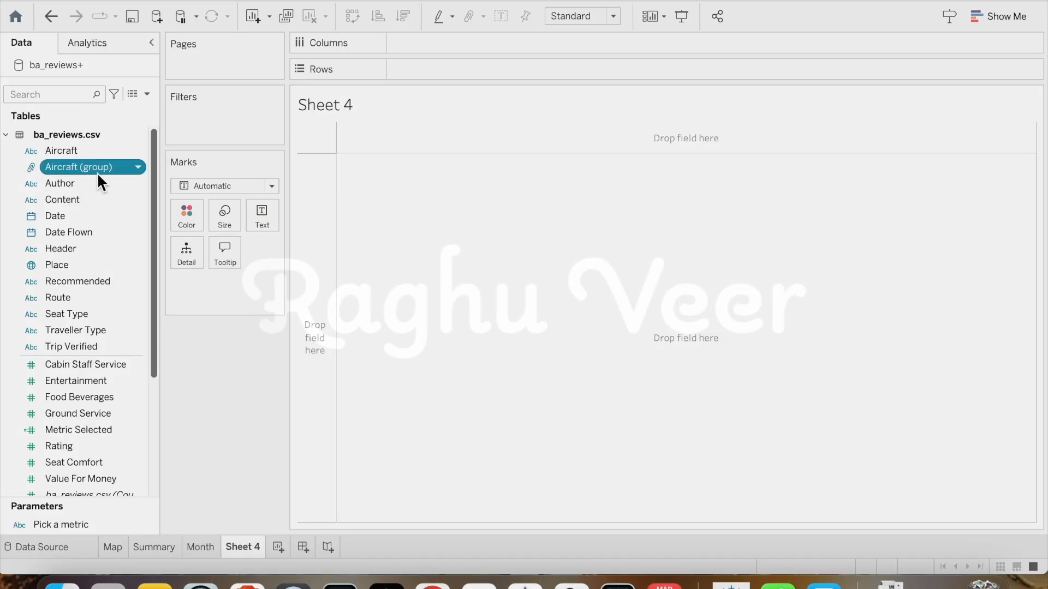
left_click_drag(99, 171, 453, 70)
- Add Metric Selected to Columns aggregated as AVG(Metric Selected)
scroll(86, 383, "down", 3)
left_click(86, 383)
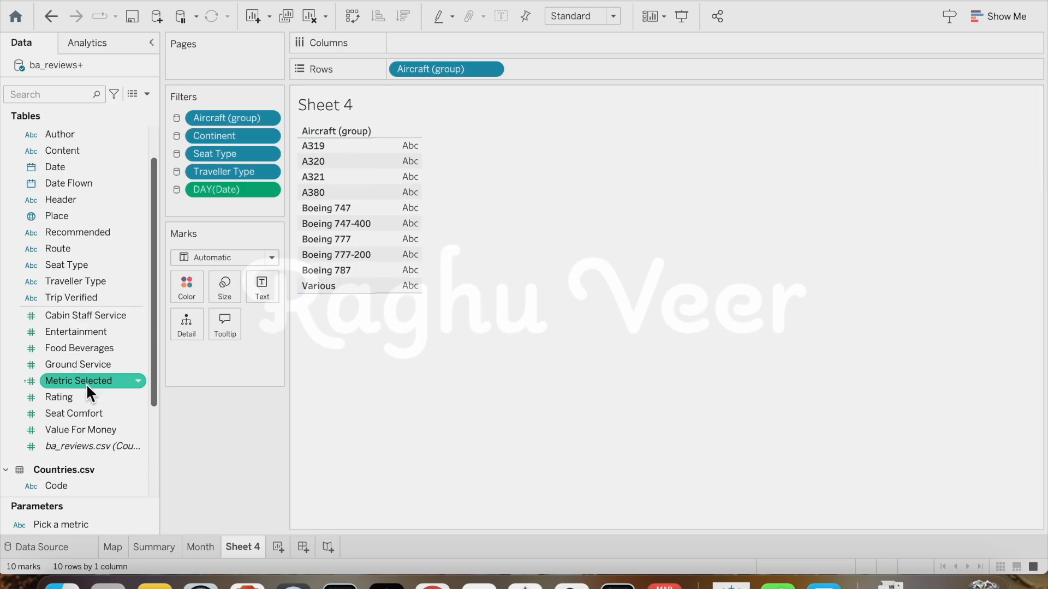
left_click_drag(86, 383, 421, 44)
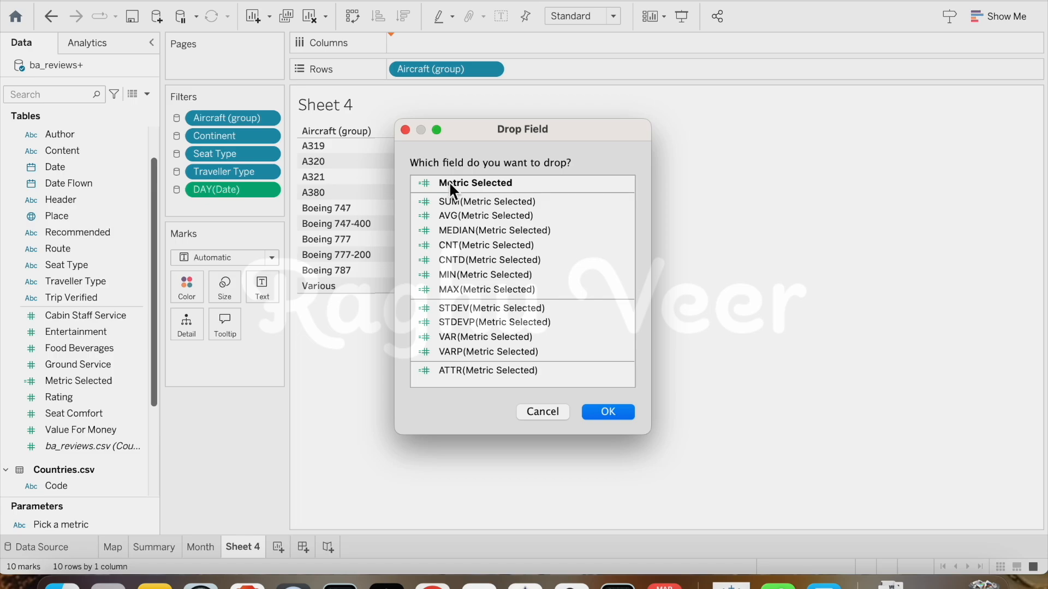
left_click(475, 216)
left_click(622, 412)
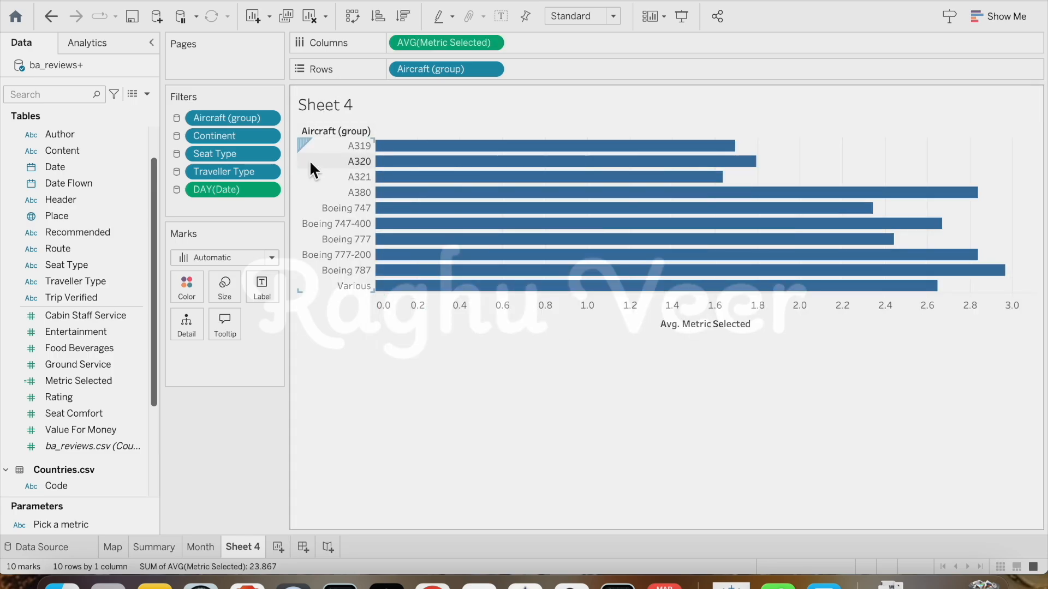
- Hide the Aircraft (group) field label for rows and show value labels on the bars
right_click(342, 131)
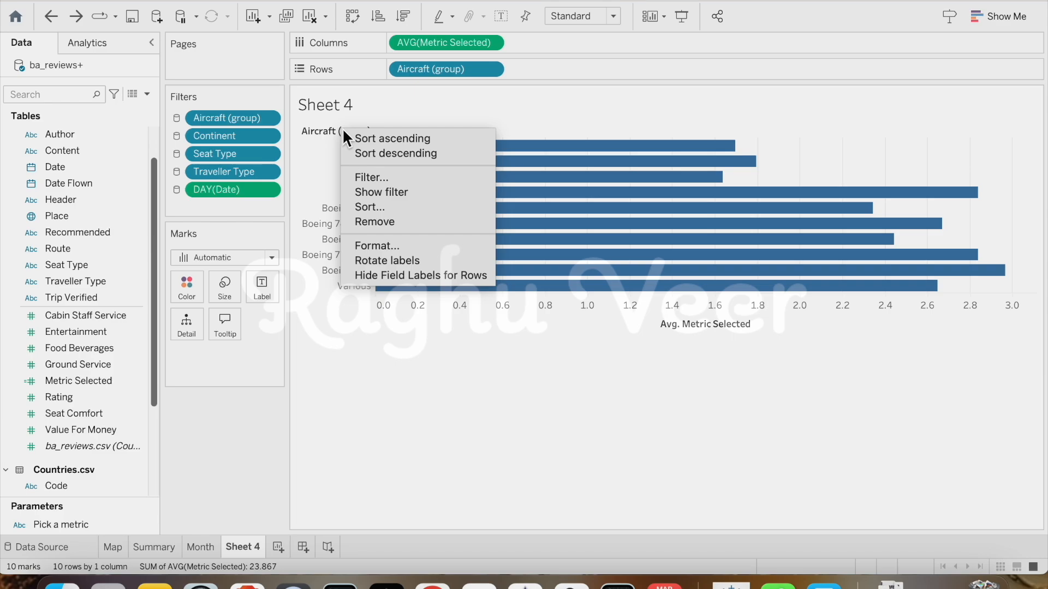
left_click(386, 273)
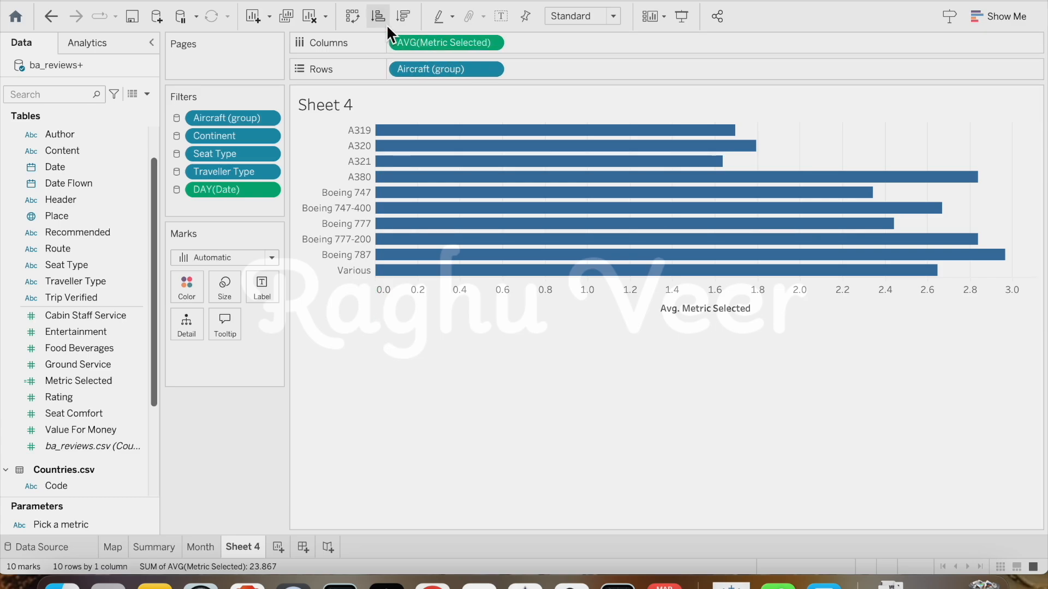
left_click(502, 18)
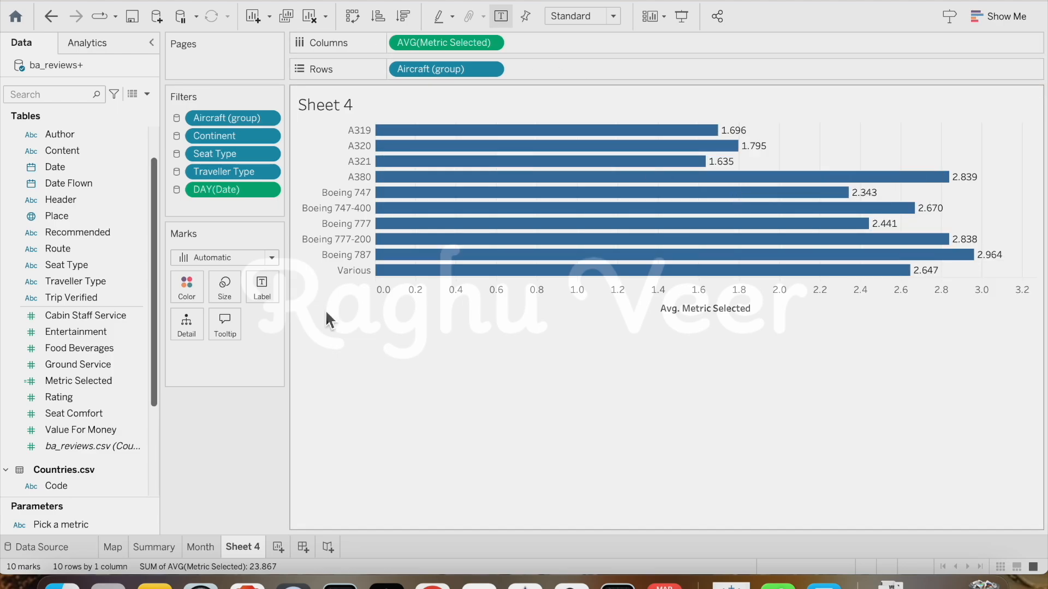
- Format the pane numbers of AVG(Metric Selected) as Number (Custom) with 1 decimal place
right_click(453, 41)
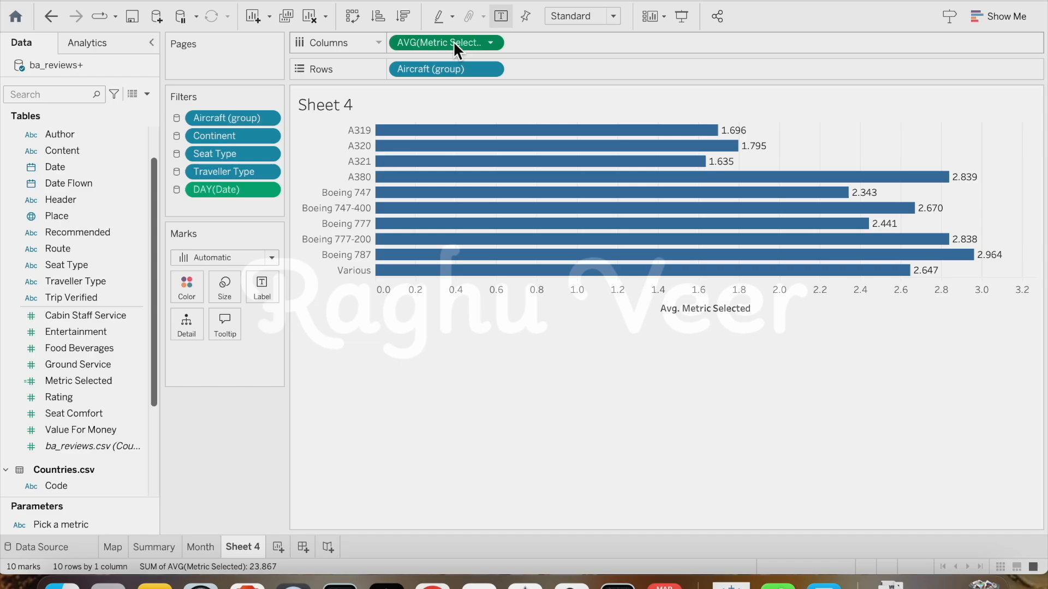
left_click(484, 114)
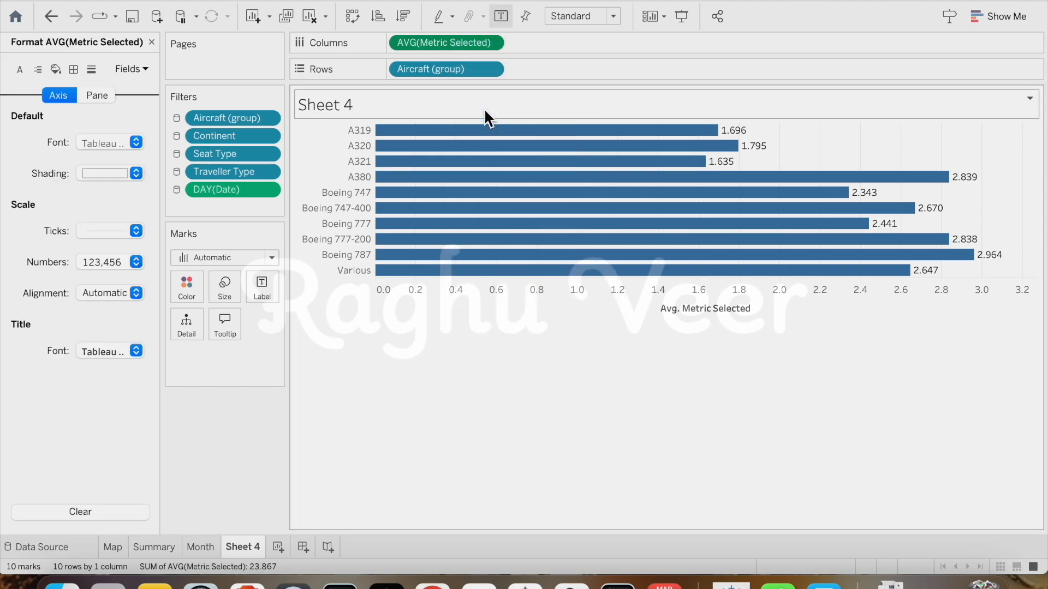
left_click(96, 97)
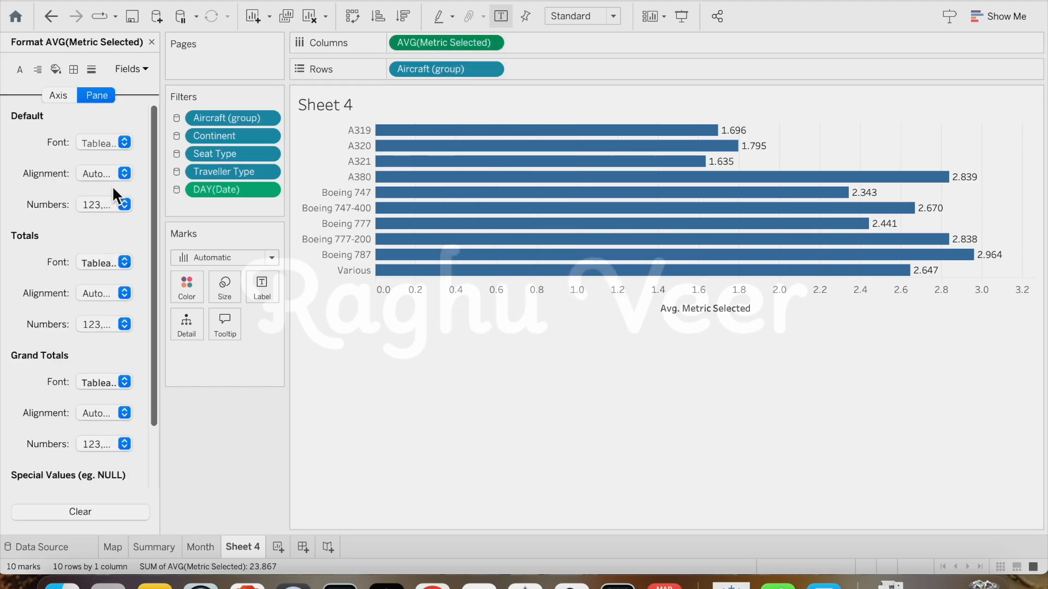
left_click(105, 205)
left_click(126, 248)
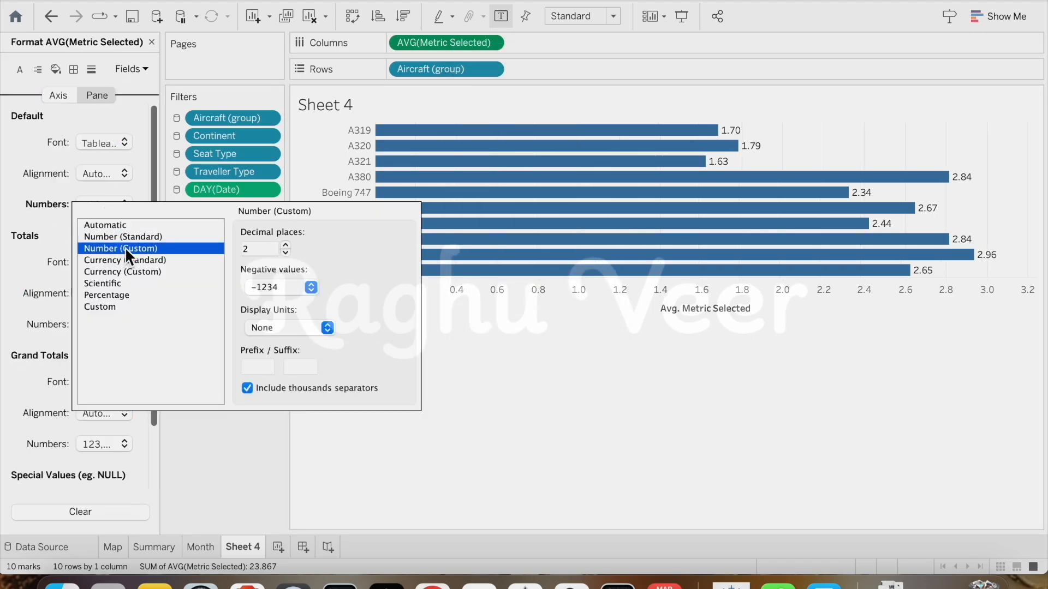
left_click(285, 252)
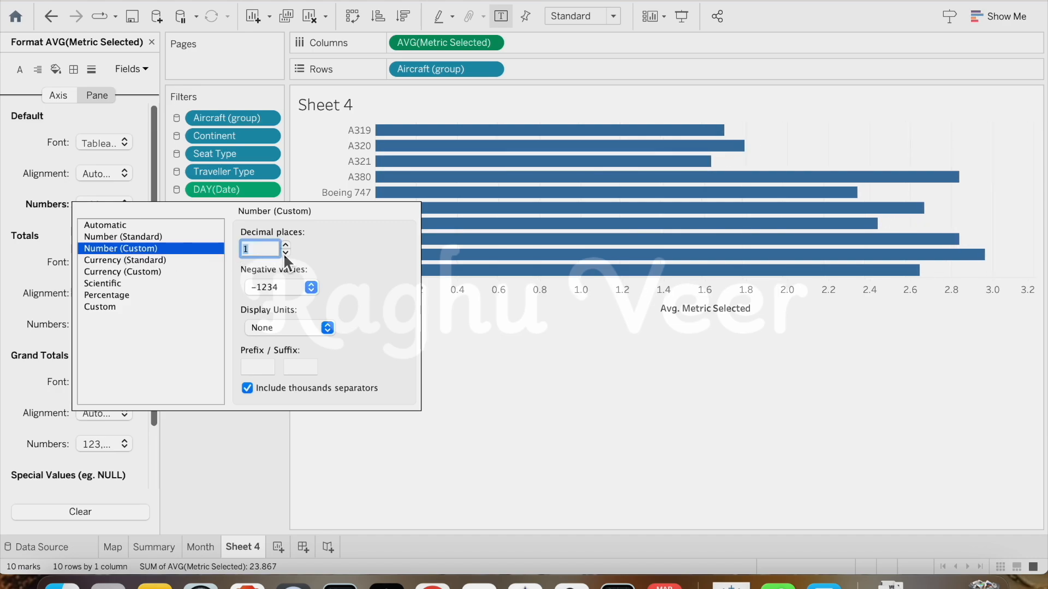
left_click(508, 436)
- Set the sheet's grand total pane and header borders and the row divider pane border to None
left_click(103, 351)
left_click(85, 126)
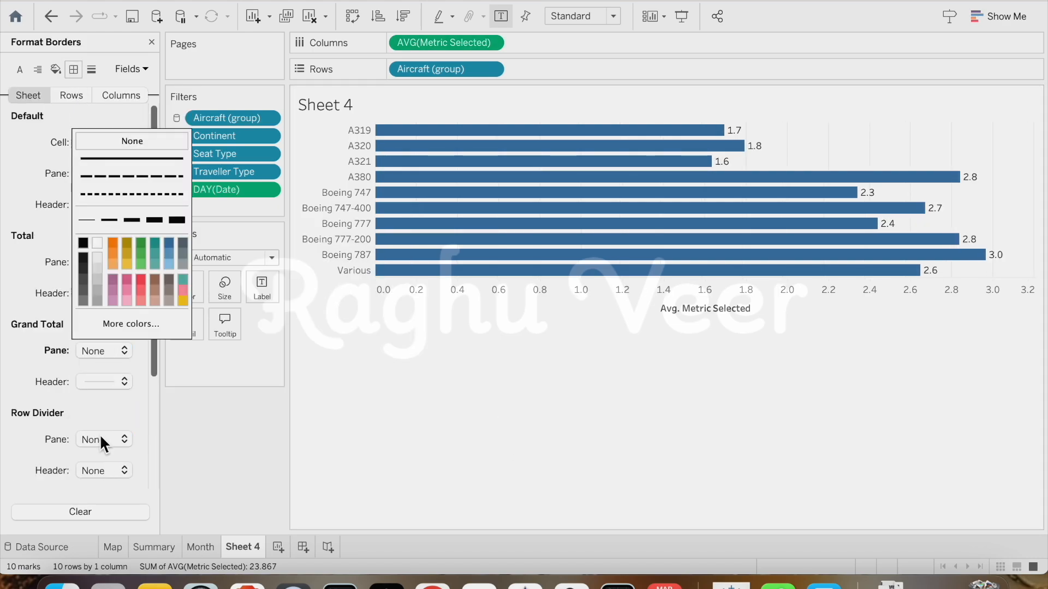
left_click(100, 435)
left_click(98, 215)
left_click(111, 380)
left_click(98, 158)
left_click(69, 100)
left_click(105, 99)
left_click(32, 97)
scroll(109, 201, "down", 5)
scroll(109, 200, "up", 5)
- Set the sheet's grid lines, zero lines and trend lines to None
left_click(91, 69)
left_click(110, 142)
left_click(112, 153)
left_click(111, 174)
left_click(112, 186)
left_click(110, 205)
left_click(111, 215)
- Set the sheet's reference lines, drop lines, axis rulers and axis ticks to None
left_click(109, 236)
left_click(106, 245)
left_click(108, 268)
left_click(108, 277)
left_click(108, 299)
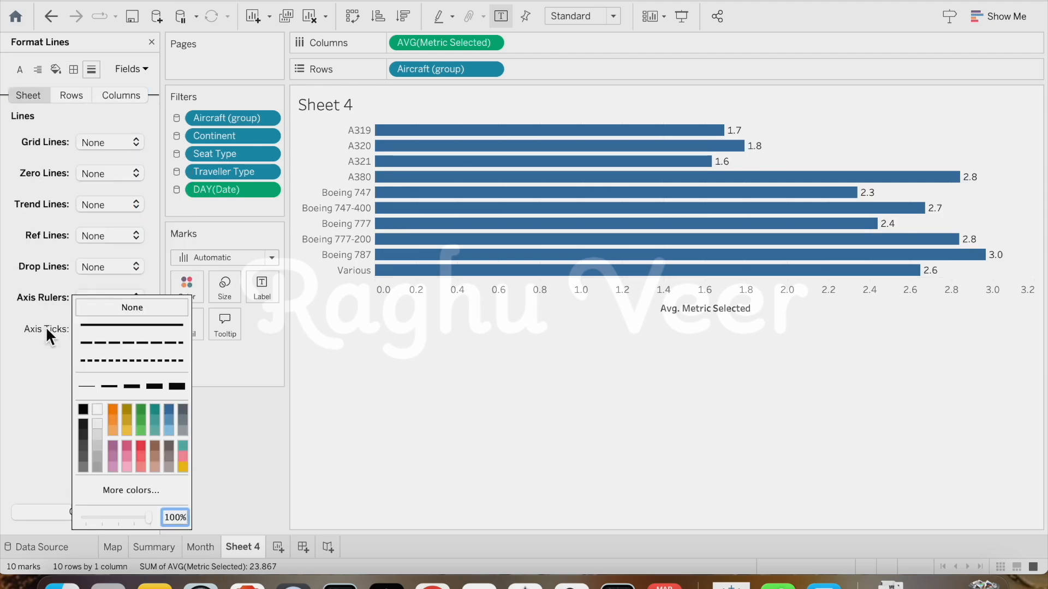
- Sort the aircraft groups in descending order of the average metric and add the ba_reviews.csv count to Columns as a second bar chart
left_click(405, 16)
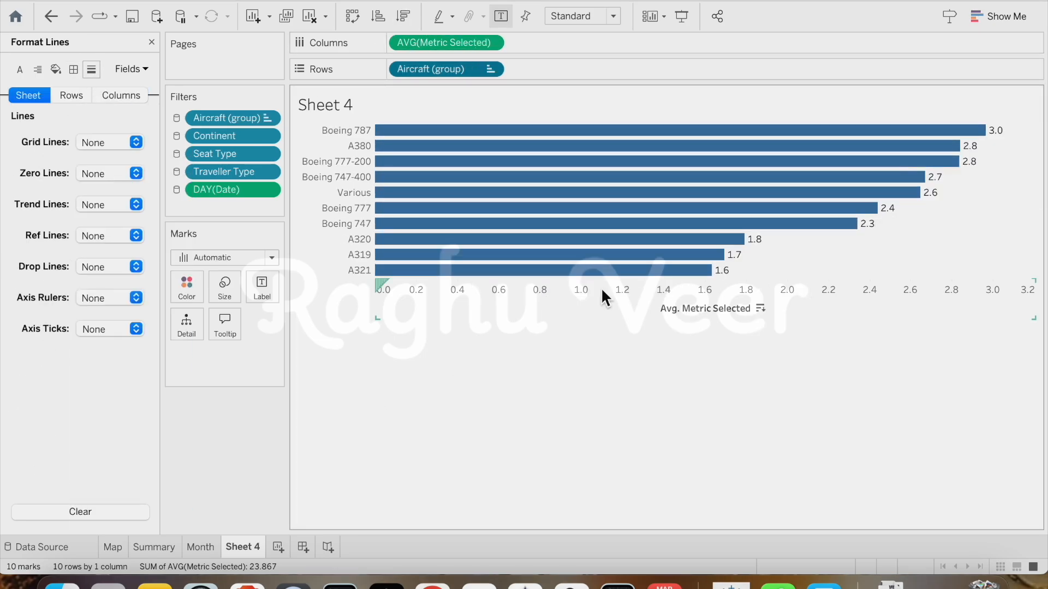
left_click(151, 42)
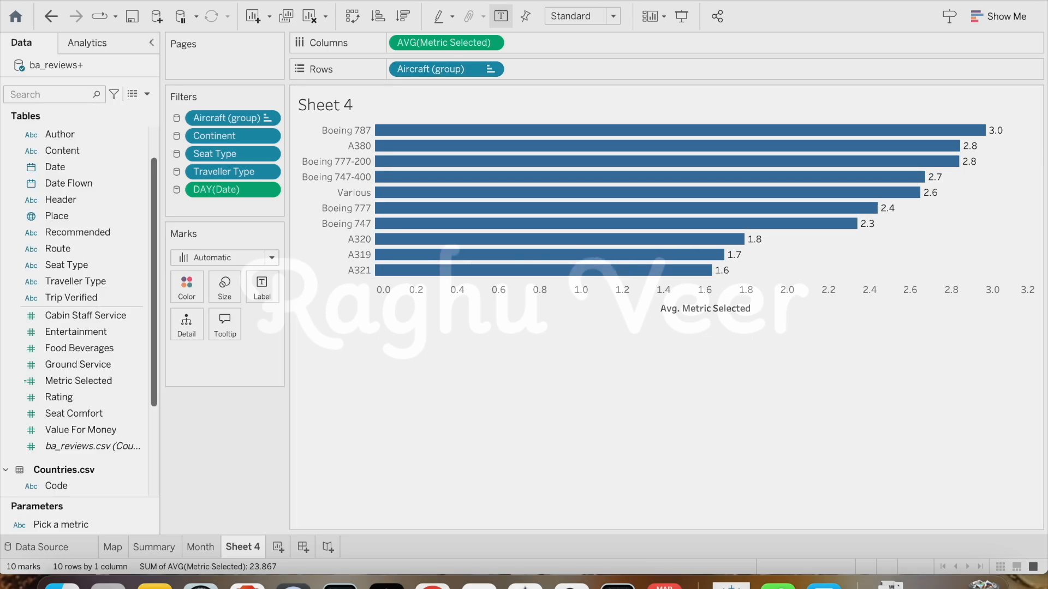
left_click(103, 445)
left_click_drag(96, 444, 558, 46)
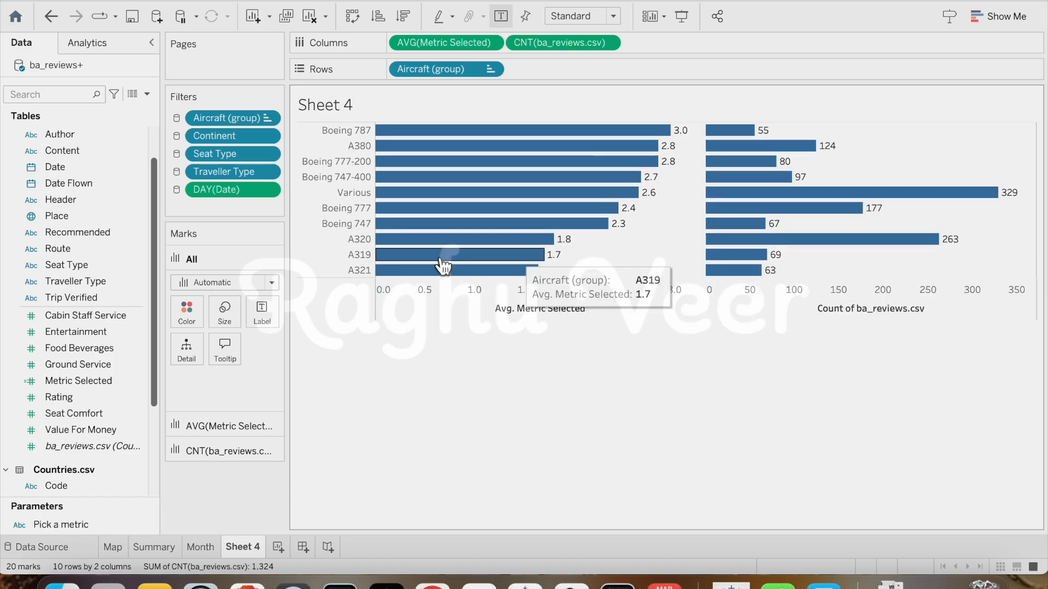
mouse_move(788, 263)
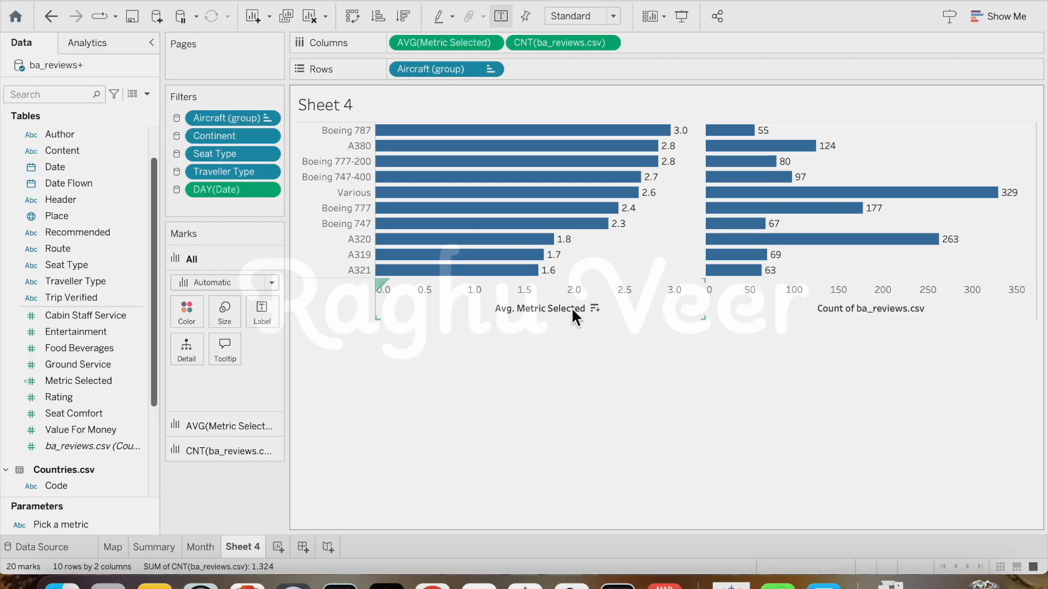
- Title the average metric axis of the aircraft chart with the value of the Pick a metric parameter
left_click(552, 310)
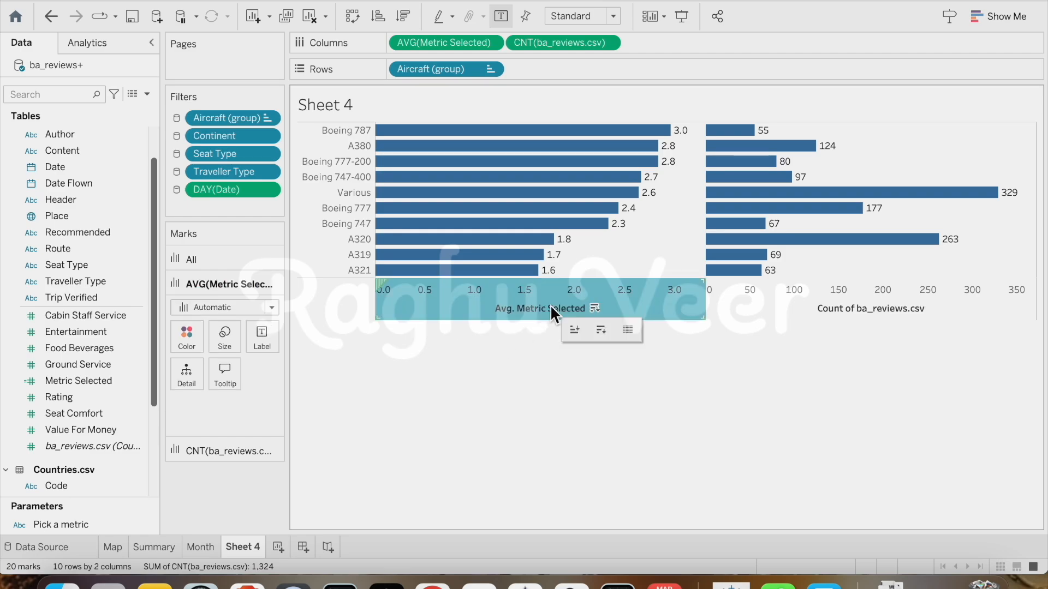
right_click(552, 310)
left_click(588, 315)
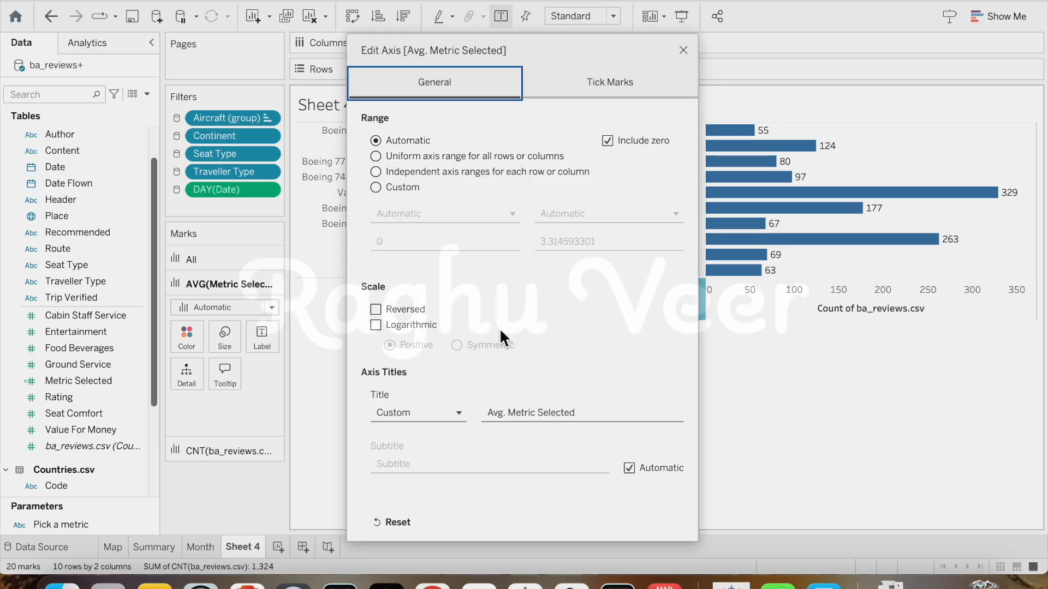
left_click_drag(592, 416, 476, 415)
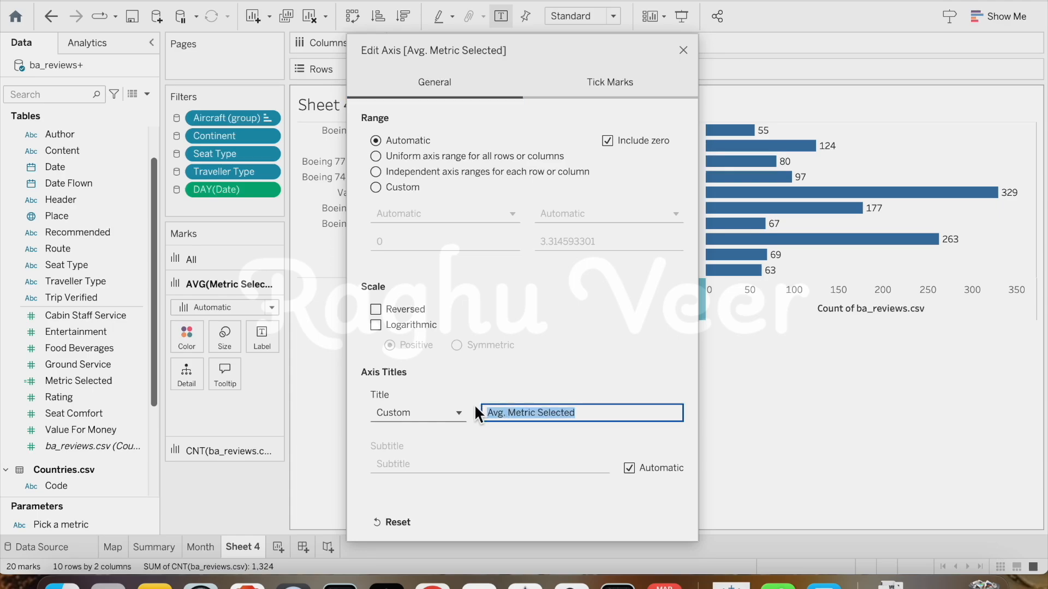
key("BackSpace")
left_click(448, 416)
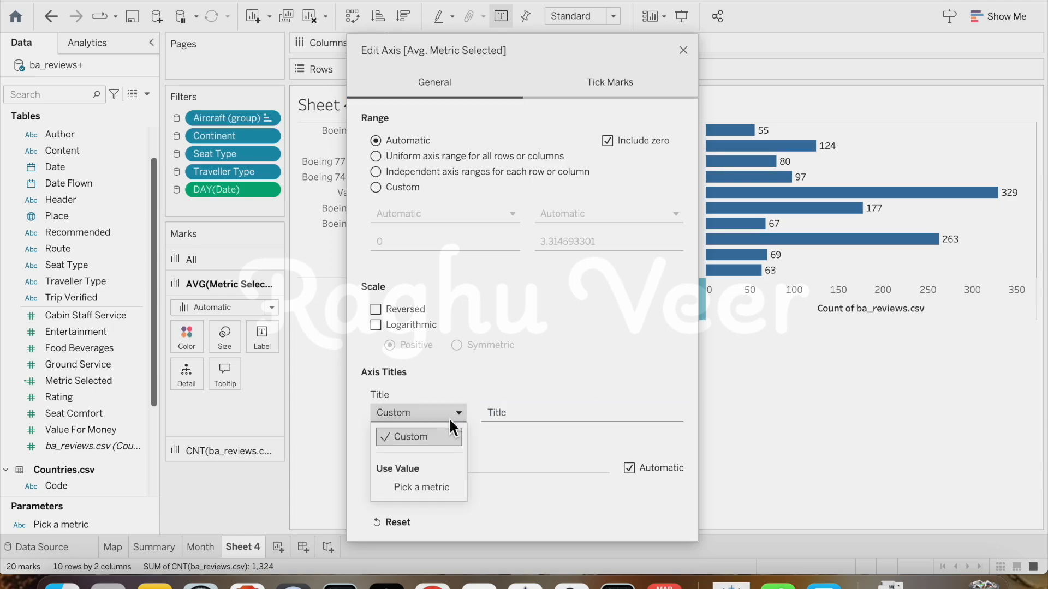
left_click(437, 491)
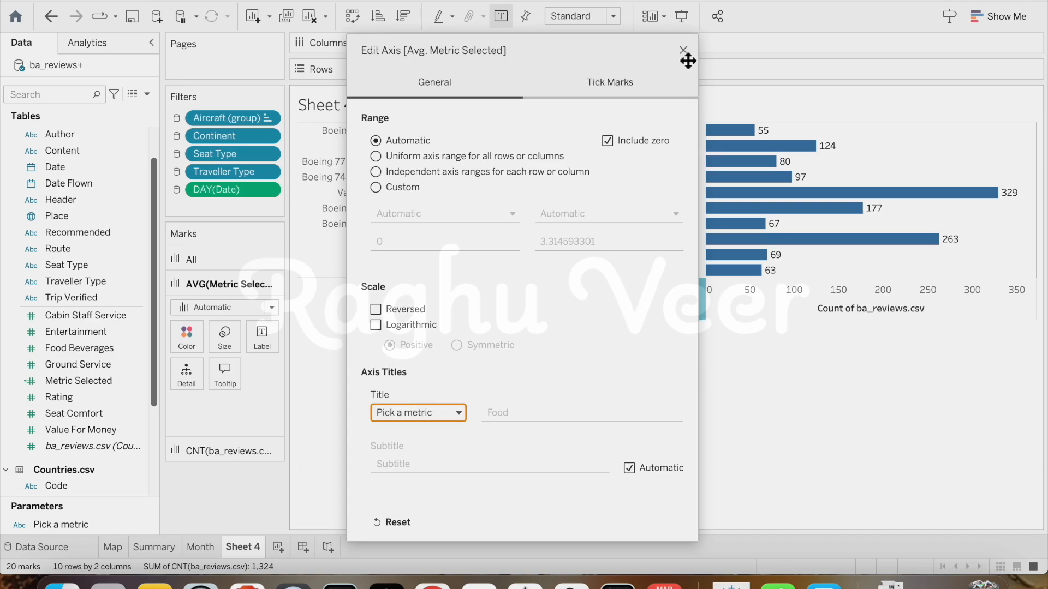
left_click(684, 51)
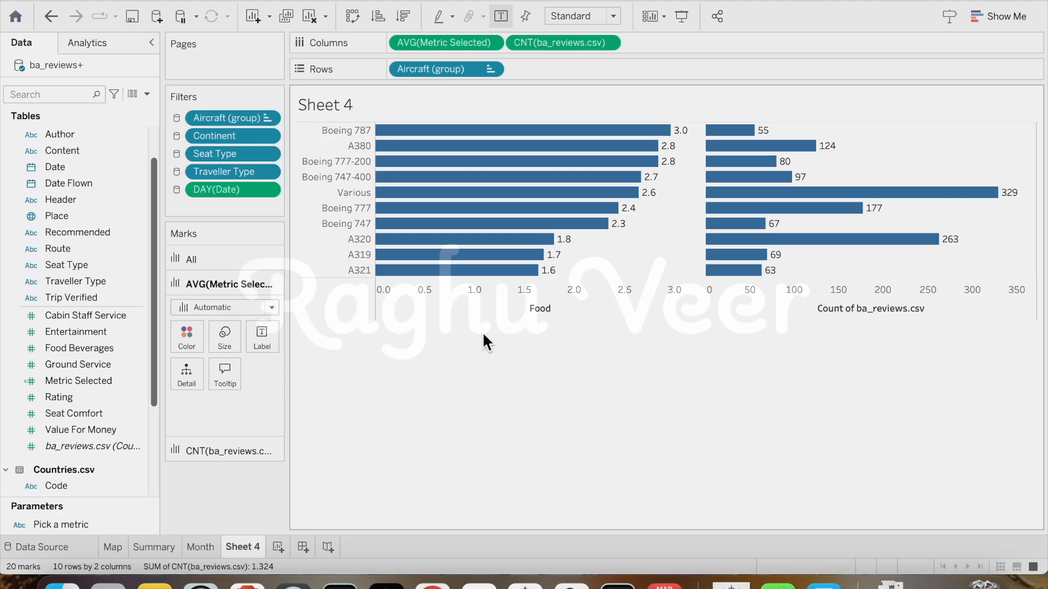
- Set the review count axis title to Number of Reviews
right_click(835, 302)
left_click(860, 309)
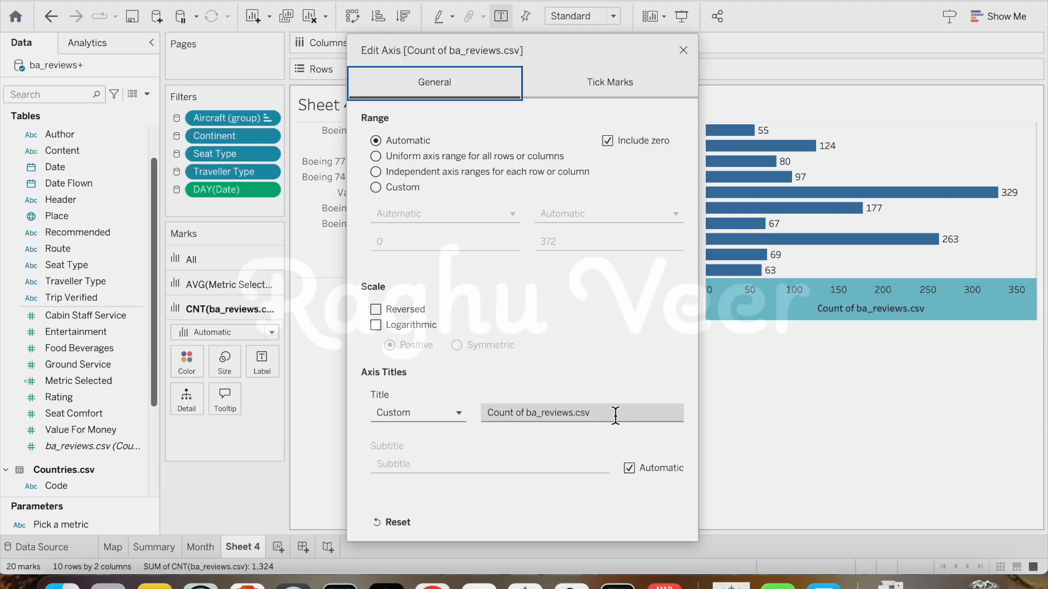
left_click(616, 416)
key("super+a")
type("Nu")
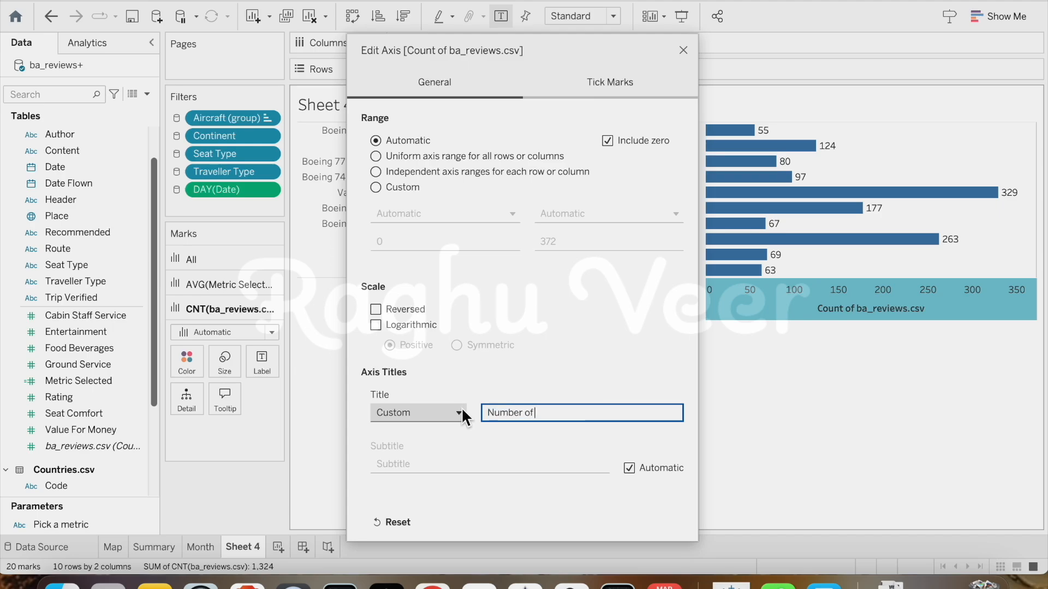
type("mber of Reviews")
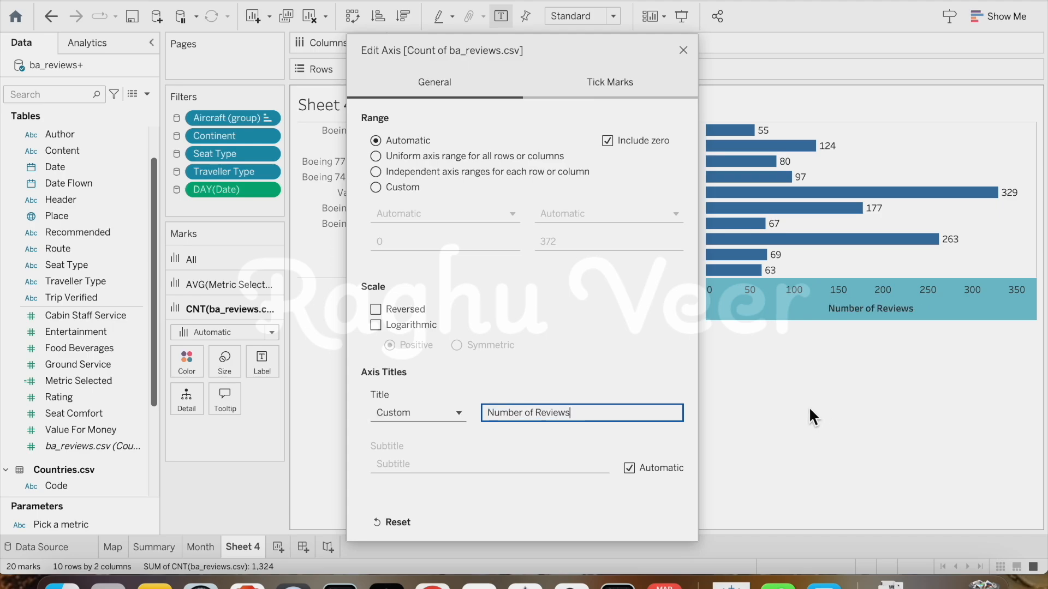
left_click(683, 51)
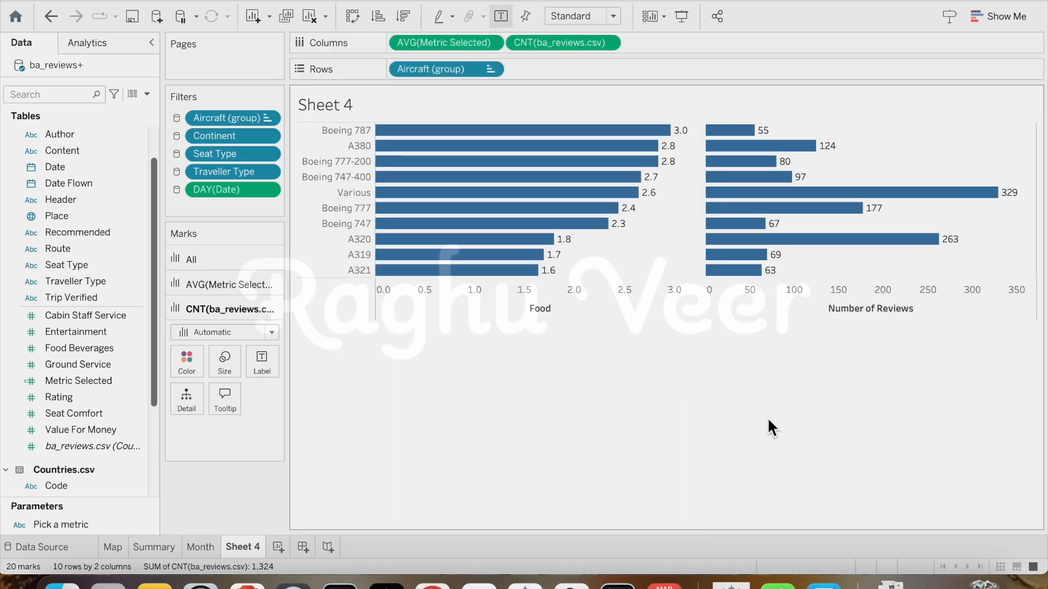
- Colour the average metric bars by AVG(Metric Selected)
left_click_drag(78, 380, 183, 337)
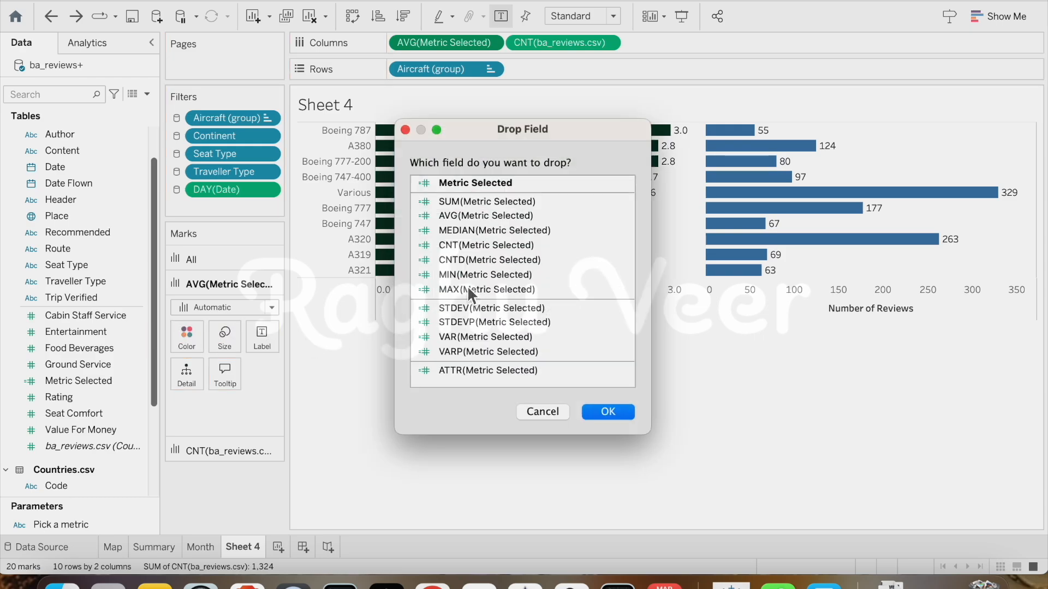
left_click(510, 218)
left_click(594, 407)
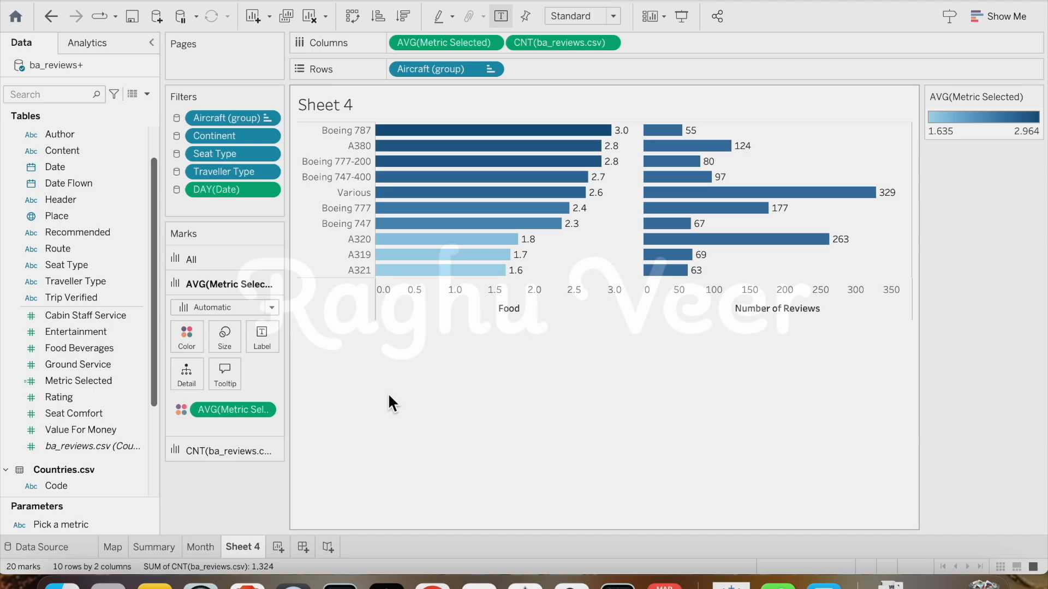
- Give the average metric bars a custom sequential palette based on the copied dark green hex colour
left_click(188, 341)
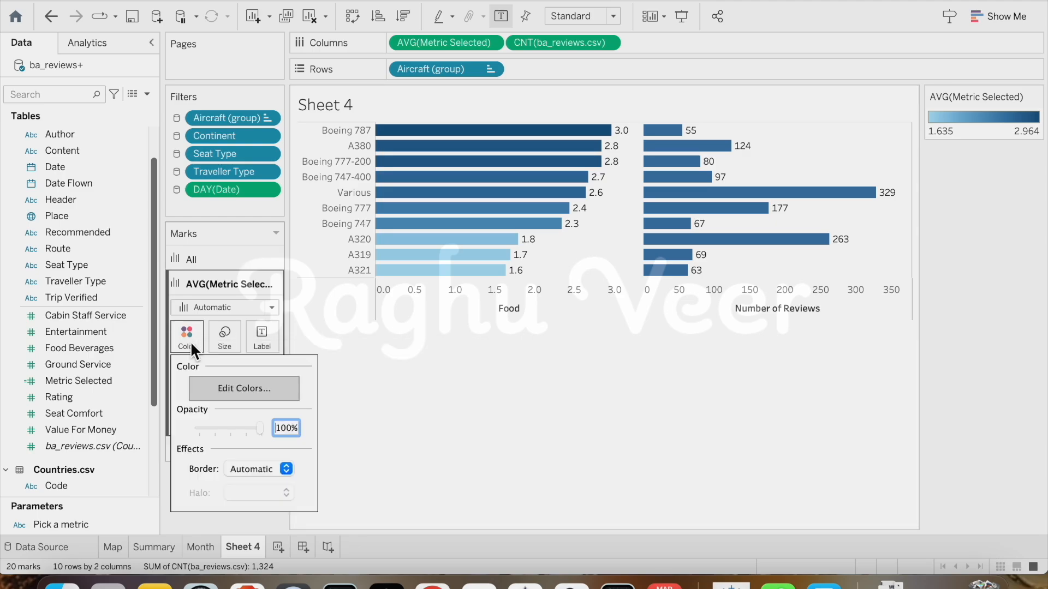
left_click(263, 391)
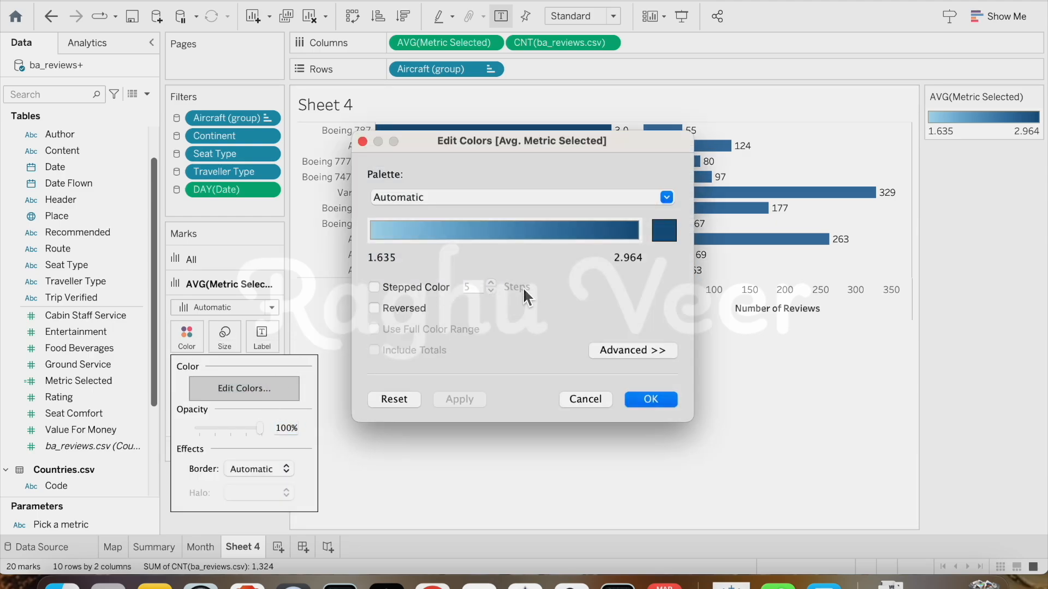
left_click(663, 231)
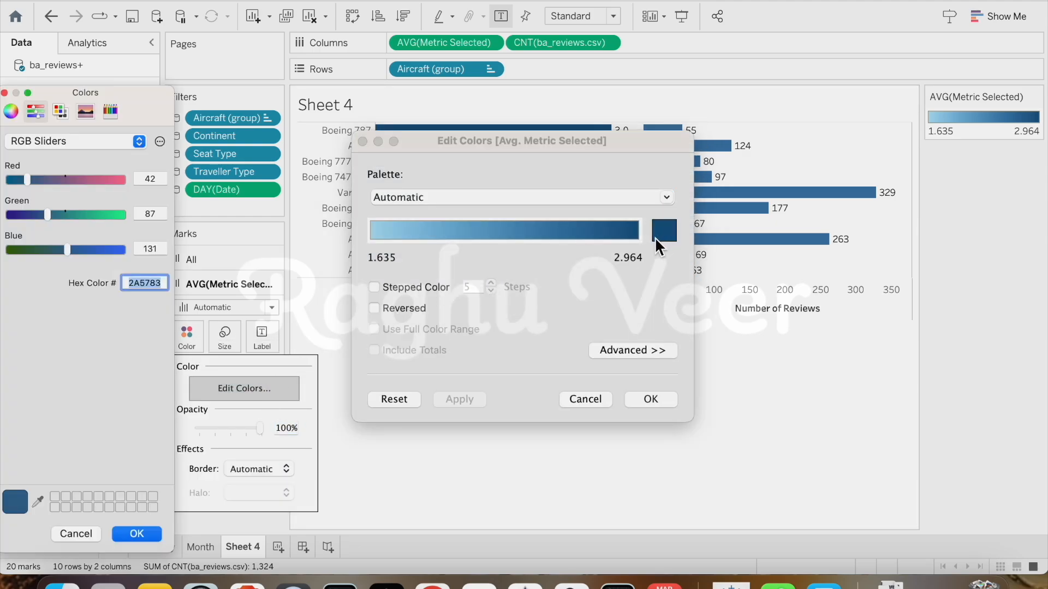
double_click(134, 284)
key("super+Tab")
key("super+Tab")
key("super+v")
key("Return")
key("Return")
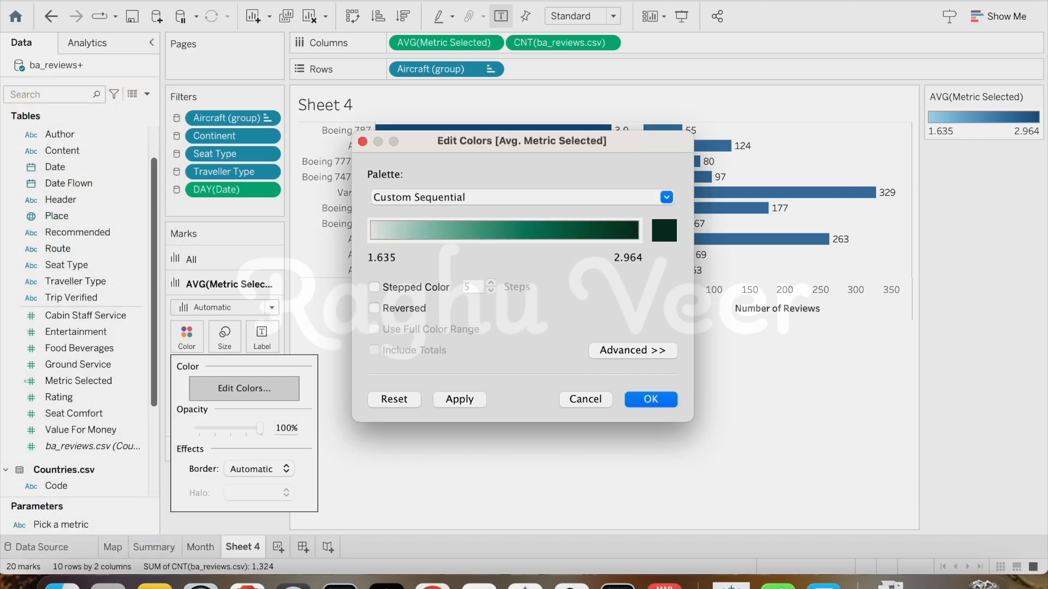
left_click(669, 404)
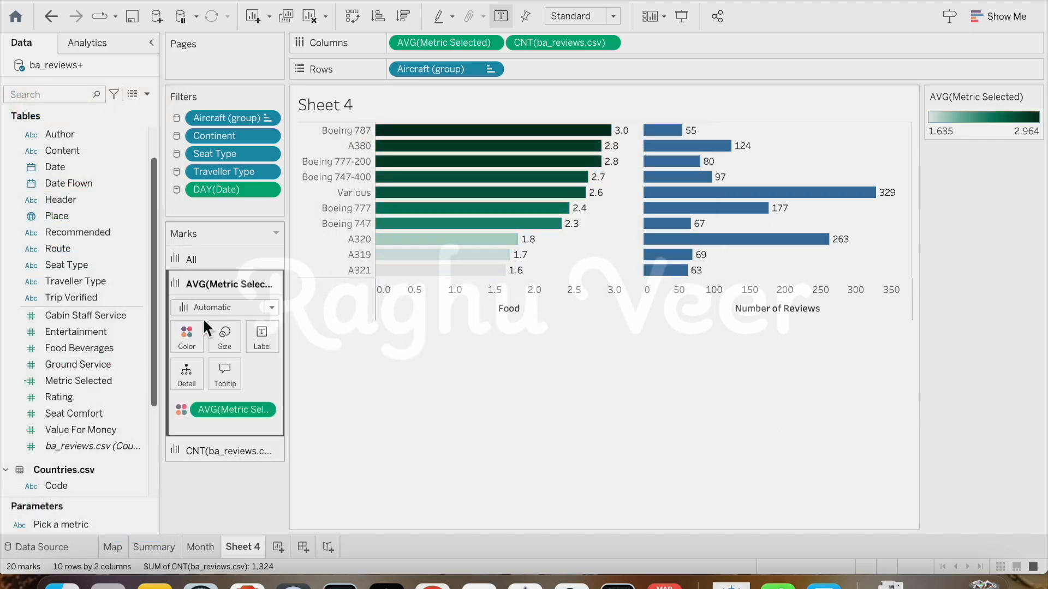
- Colour the review count bars by the ba_reviews.csv count with a custom sequential palette based on Orange
left_click(215, 446)
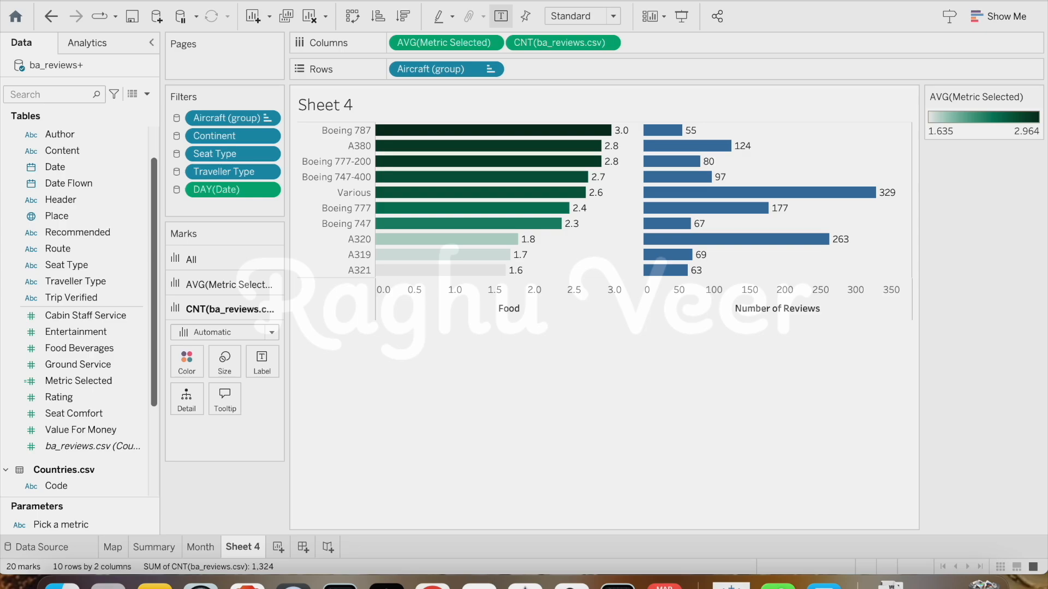
left_click(92, 445)
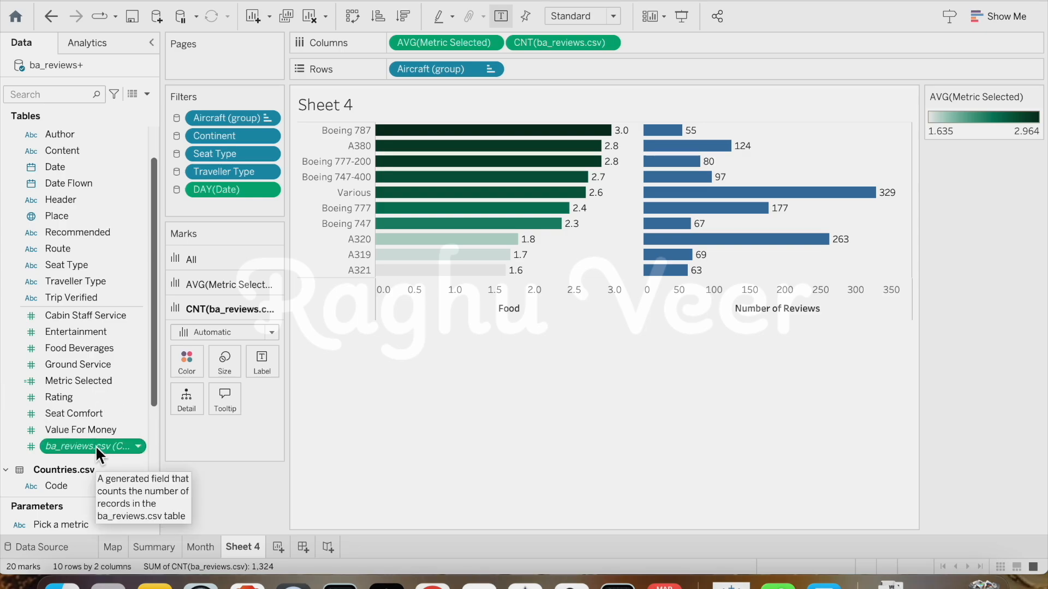
left_click_drag(96, 445, 179, 351)
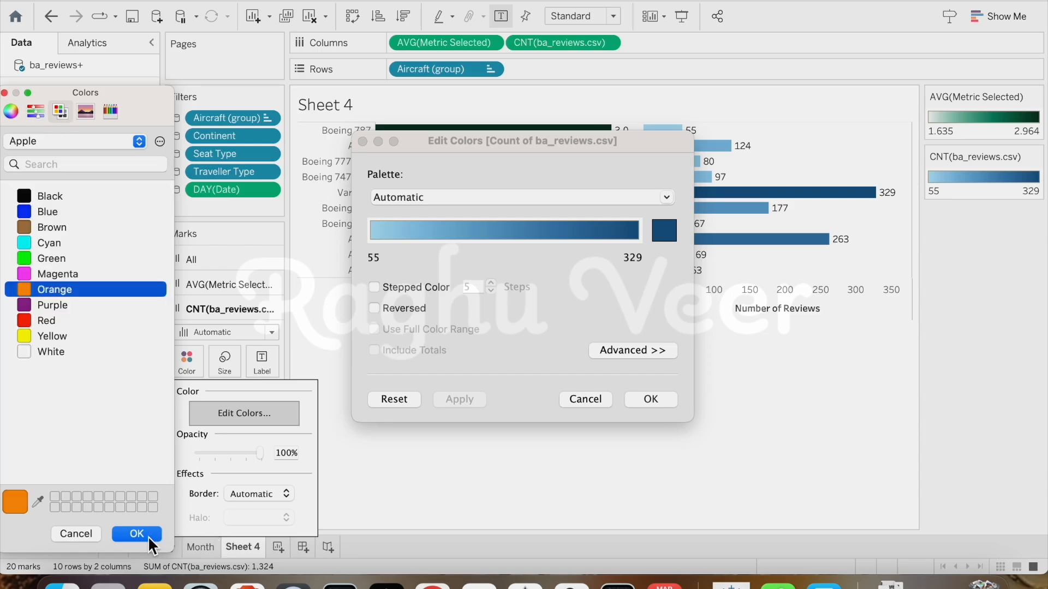
left_click(136, 534)
left_click(663, 400)
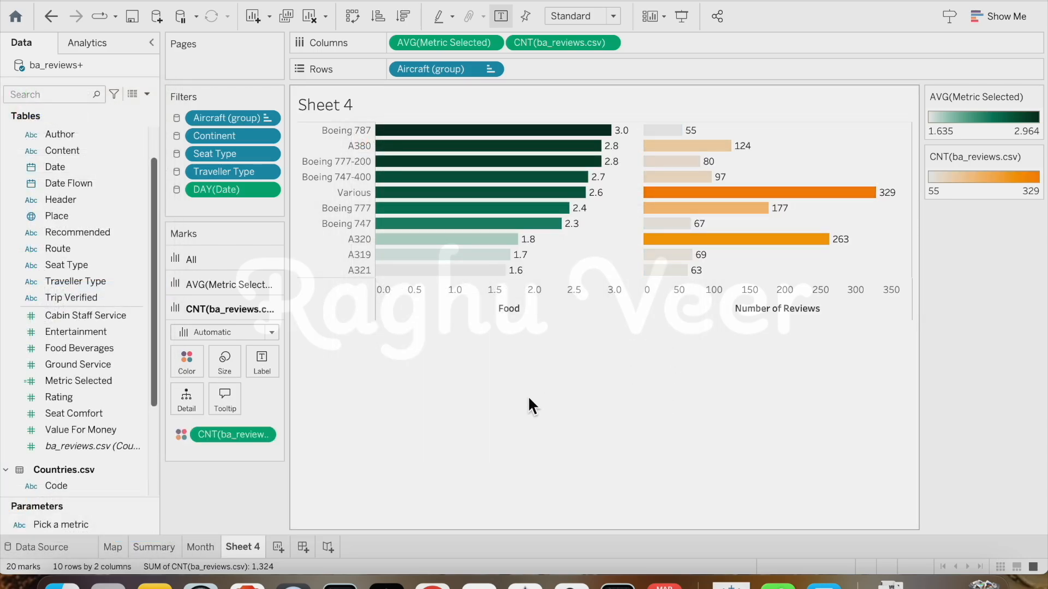
- Change the sheet title to Average <Parameters.Pick a metric> by Aircraft, inserting the parameter as a dynamic field
double_click(326, 105)
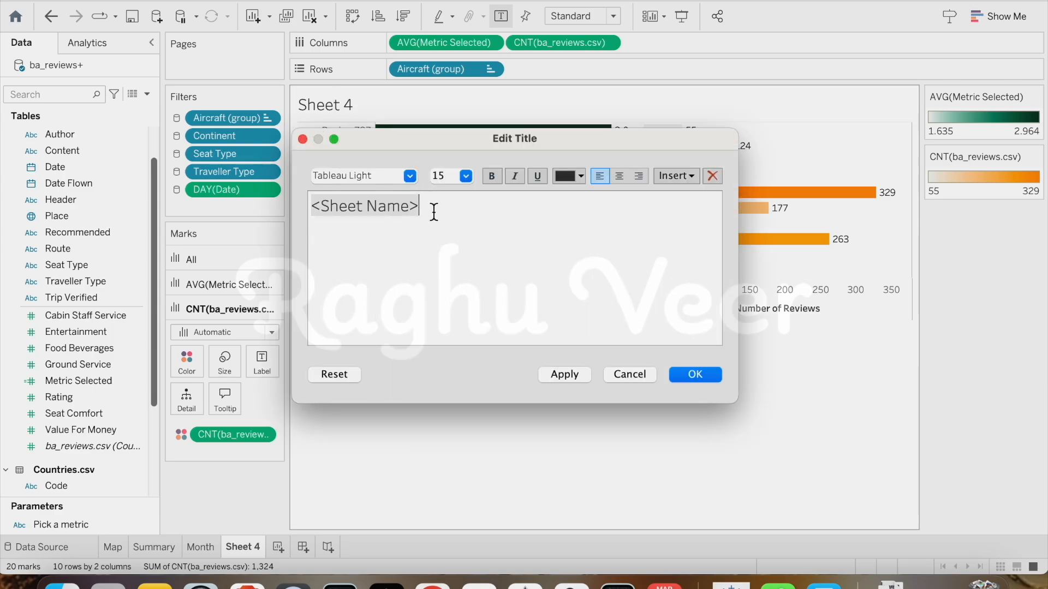
key("super+a")
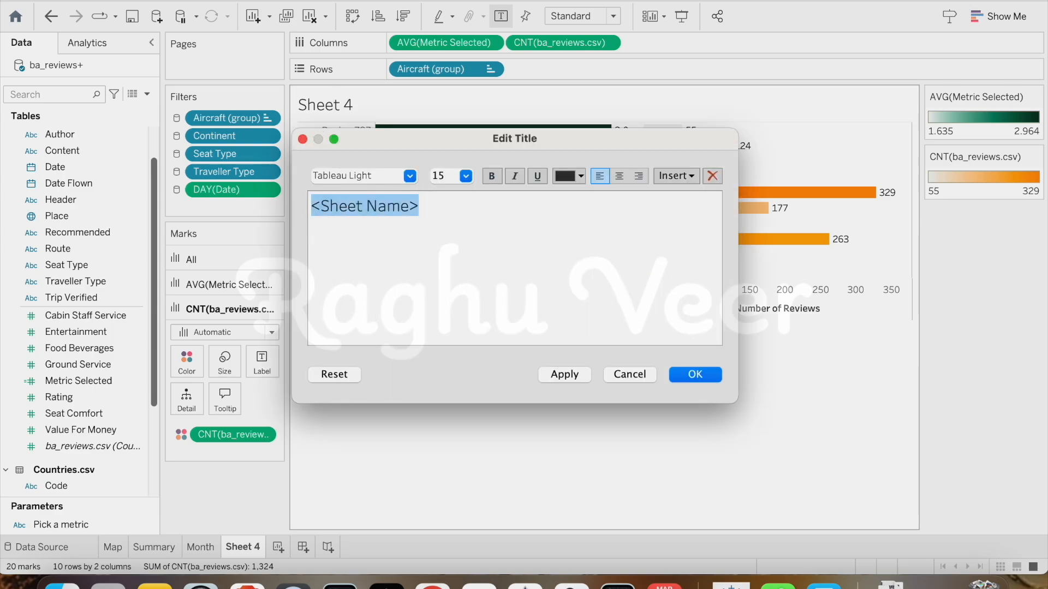
type("Average")
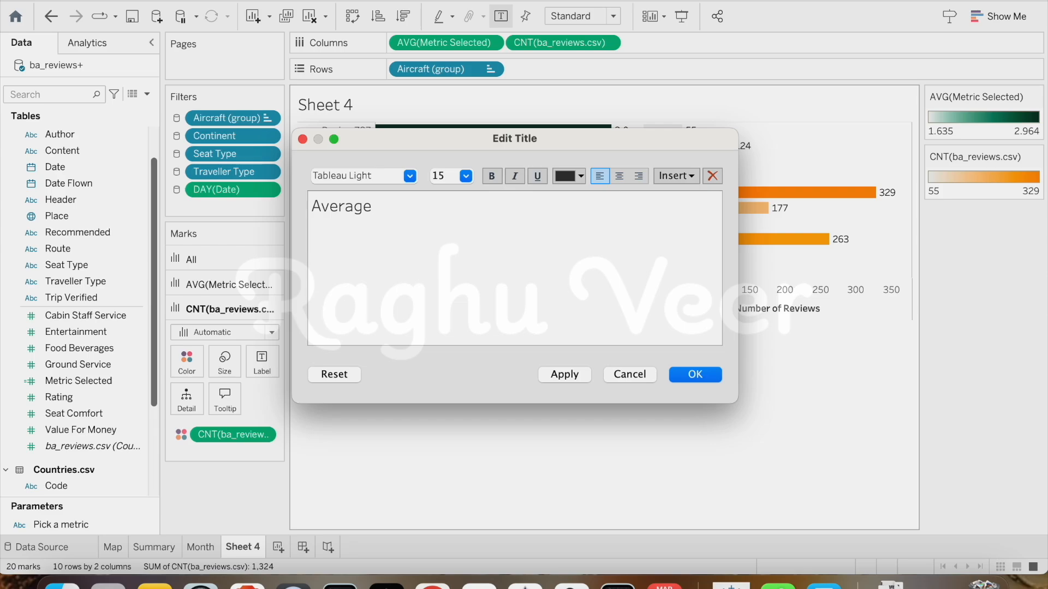
left_click(682, 176)
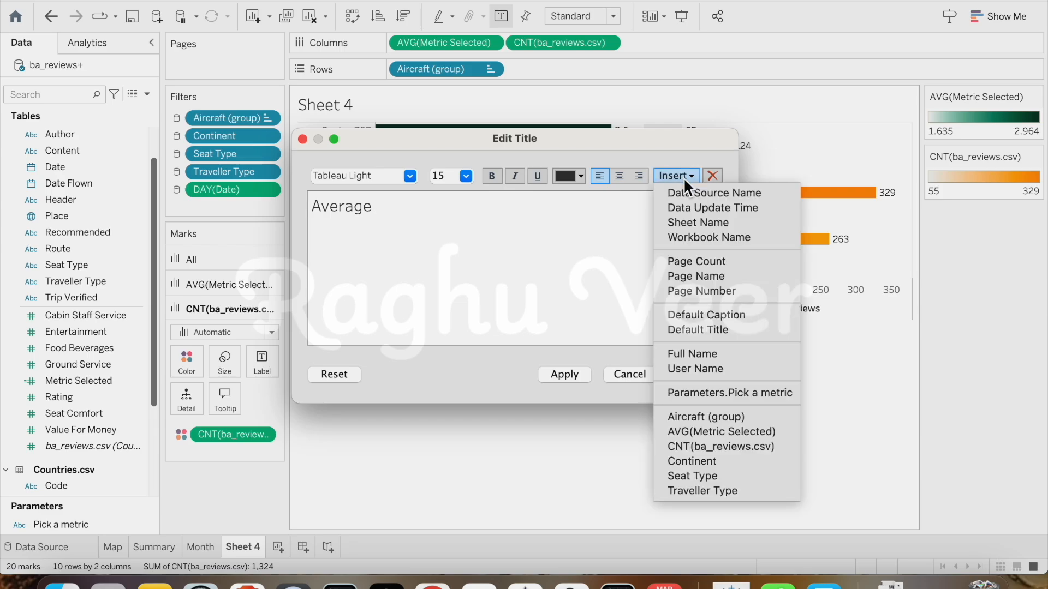
left_click(727, 391)
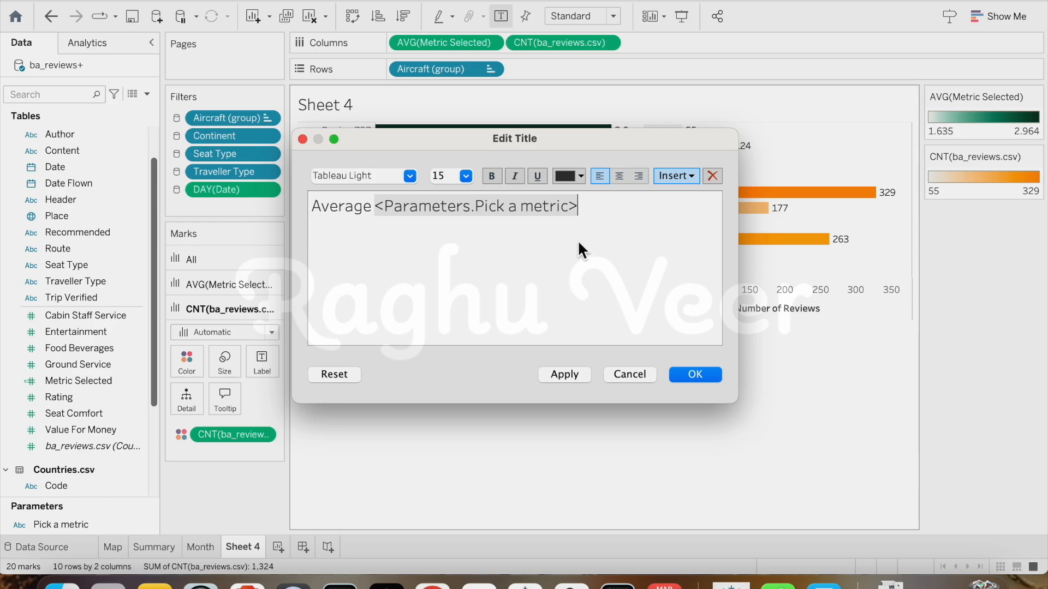
type("by Aircragf")
key("BackSpace")
key("BackSpace")
type("ft")
left_click(712, 373)
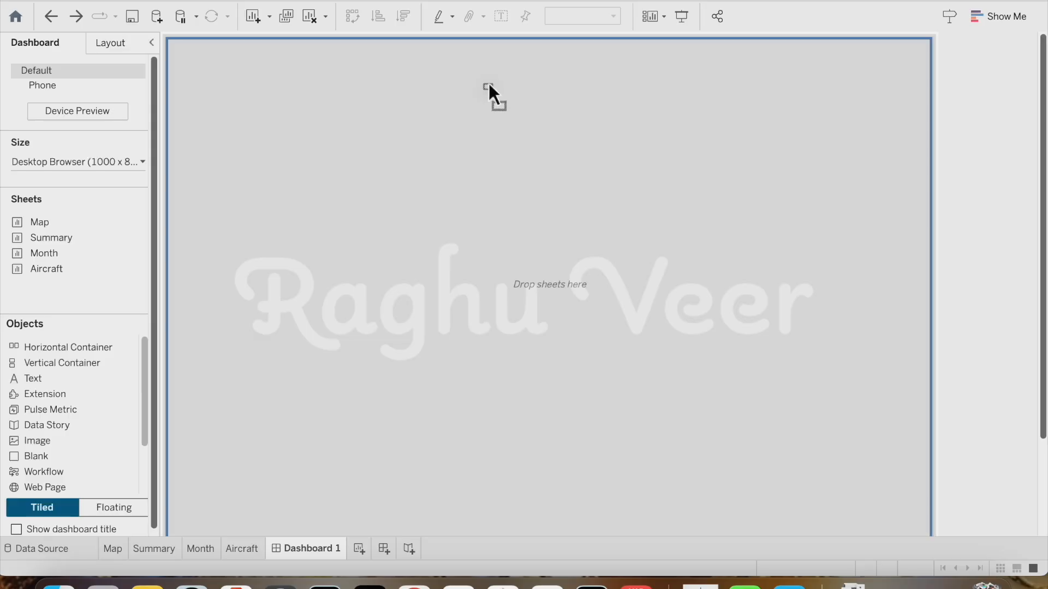
- Place a layout container across the upper half of the empty dashboard and a horizontal container within its left half
left_click_drag(489, 83, 505, 34)
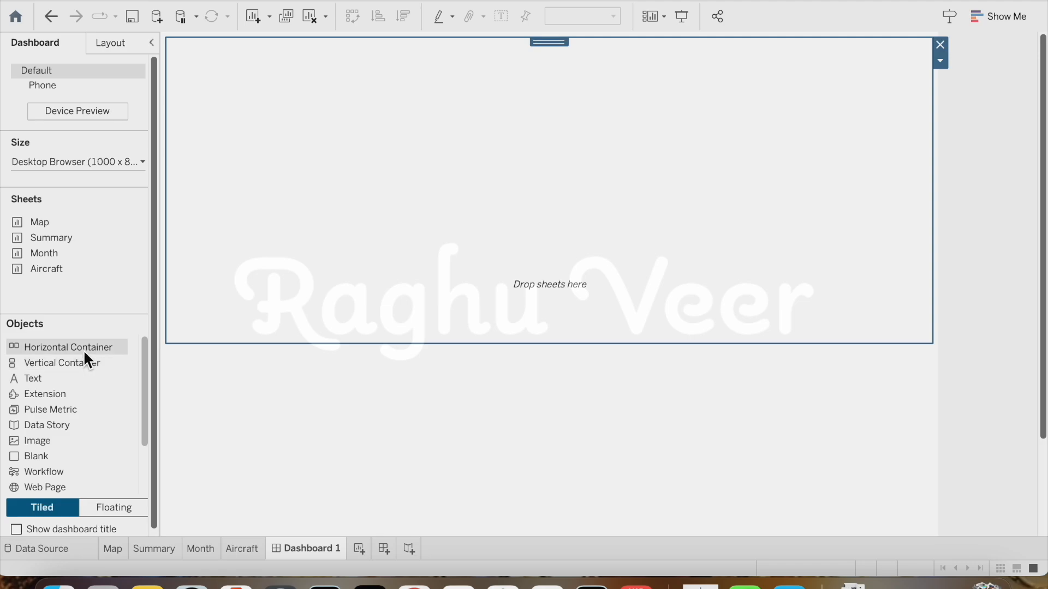
left_click_drag(83, 348, 217, 177)
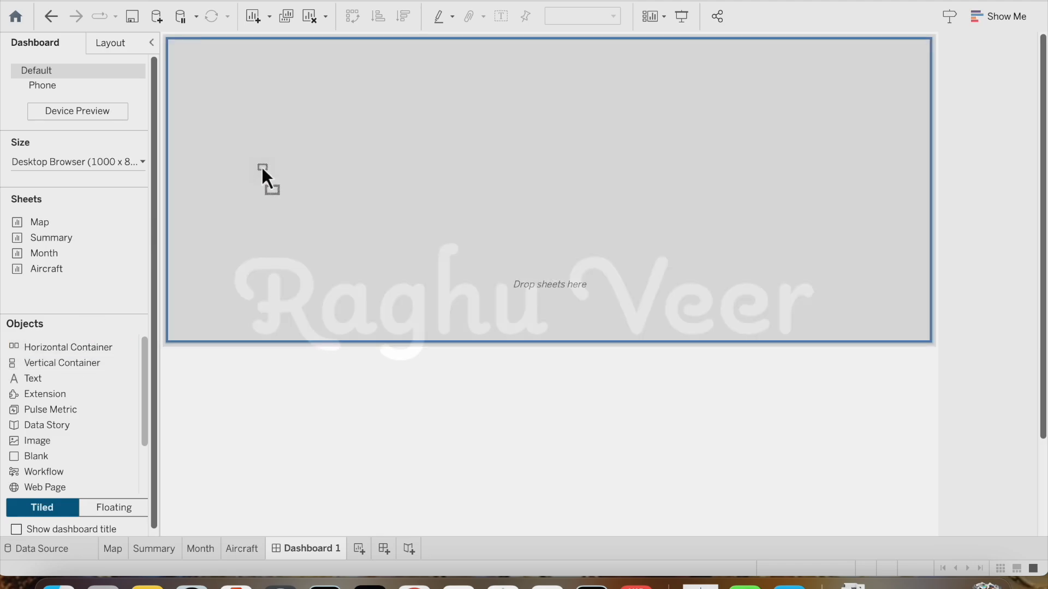
left_click_drag(190, 79, 172, 80)
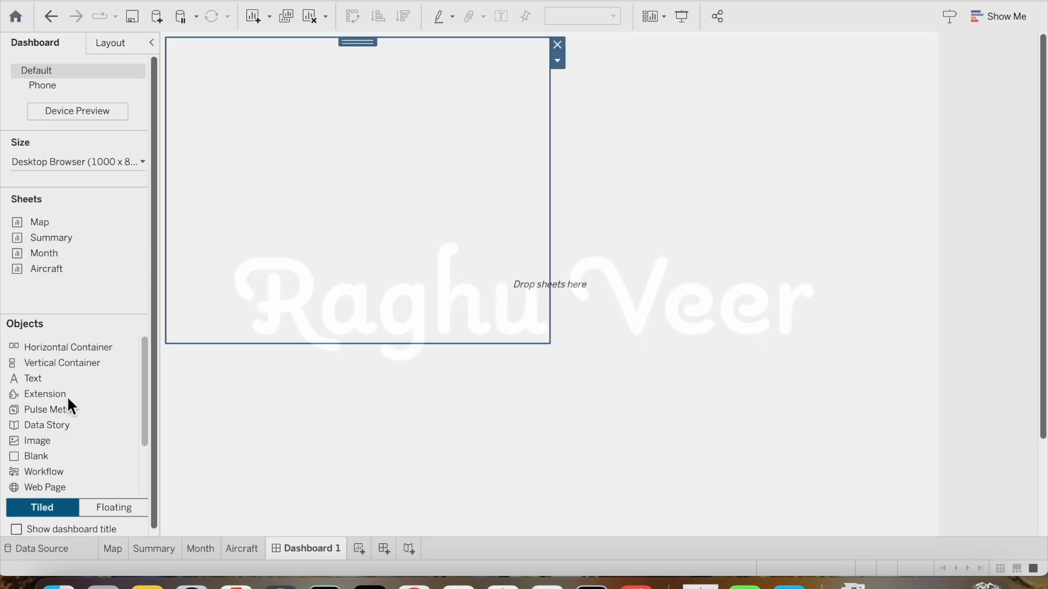
- Add a text object reading British Airways Review, bold and centred, to the dashboard's upper-left container
left_click_drag(54, 363, 329, 189)
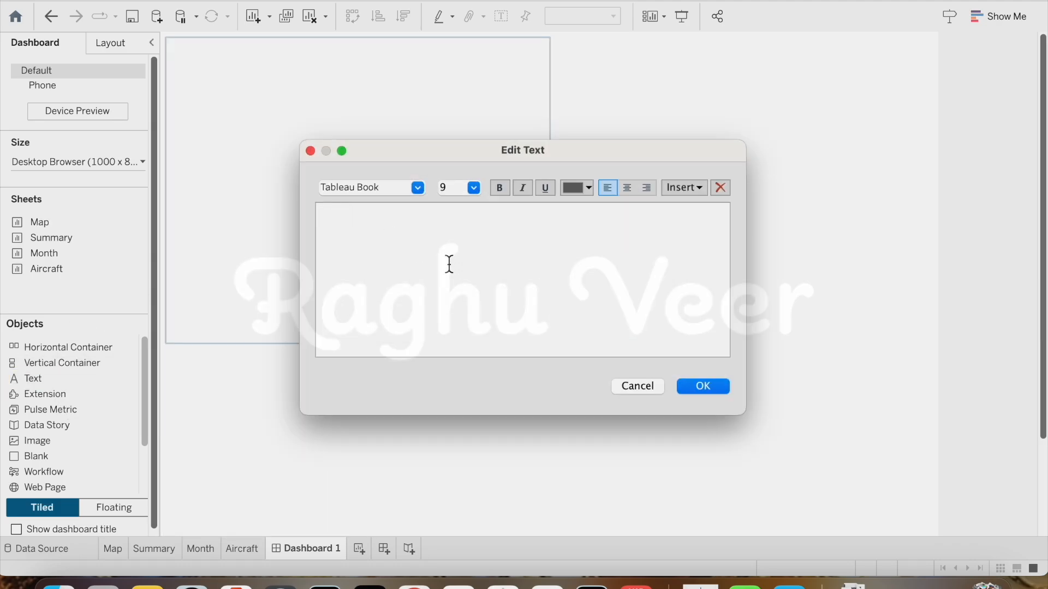
type("Briti")
type("sh Airways Review")
left_click(700, 387)
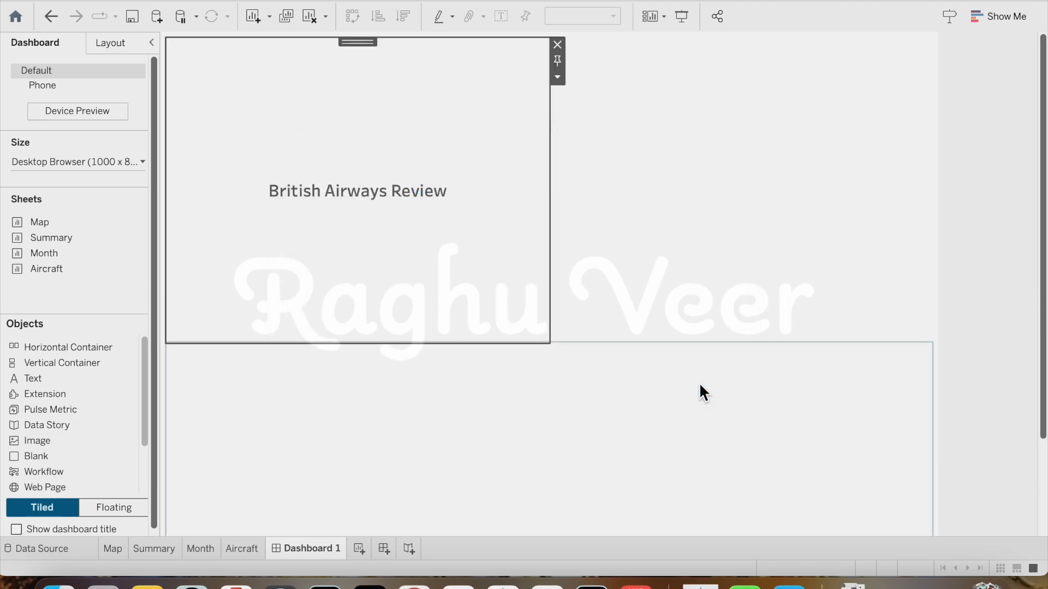
- Shrink the British Airways Review text block in height and width to a small heading in the dashboard's upper-left corner
left_click_drag(346, 341, 345, 188)
left_click_drag(553, 99, 310, 104)
left_click(231, 188)
left_click_drag(231, 189, 211, 113)
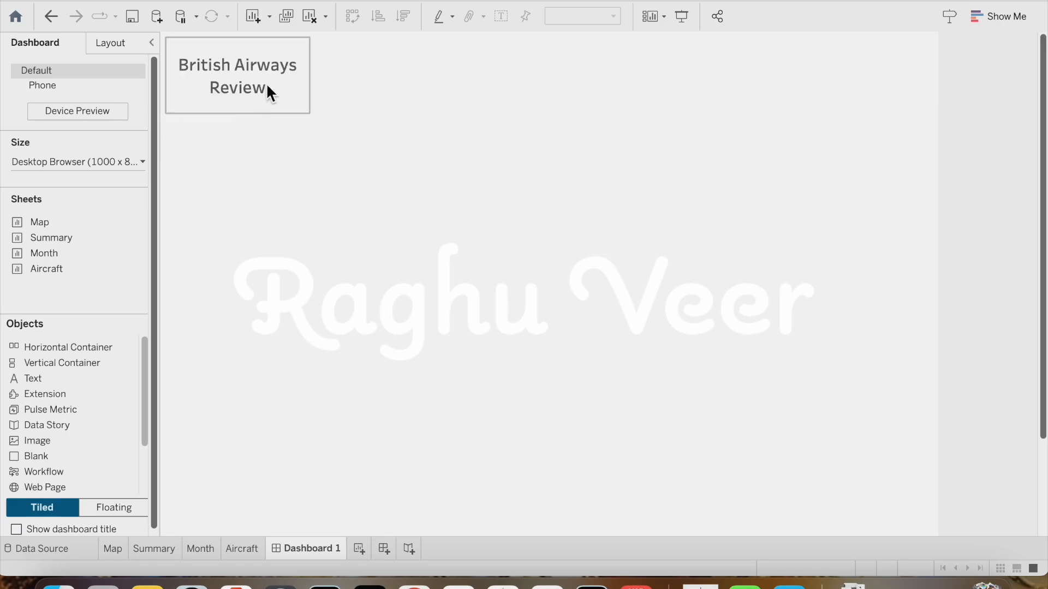
- Place the Summary sheet in the empty container beside the British Airways Review heading
left_click(448, 107)
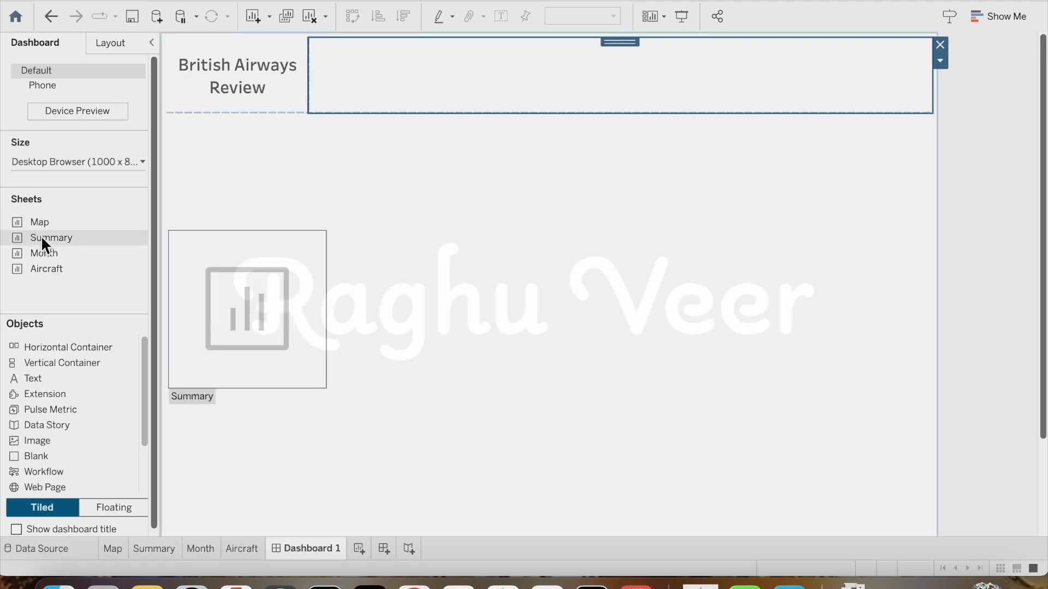
left_click_drag(51, 238, 488, 80)
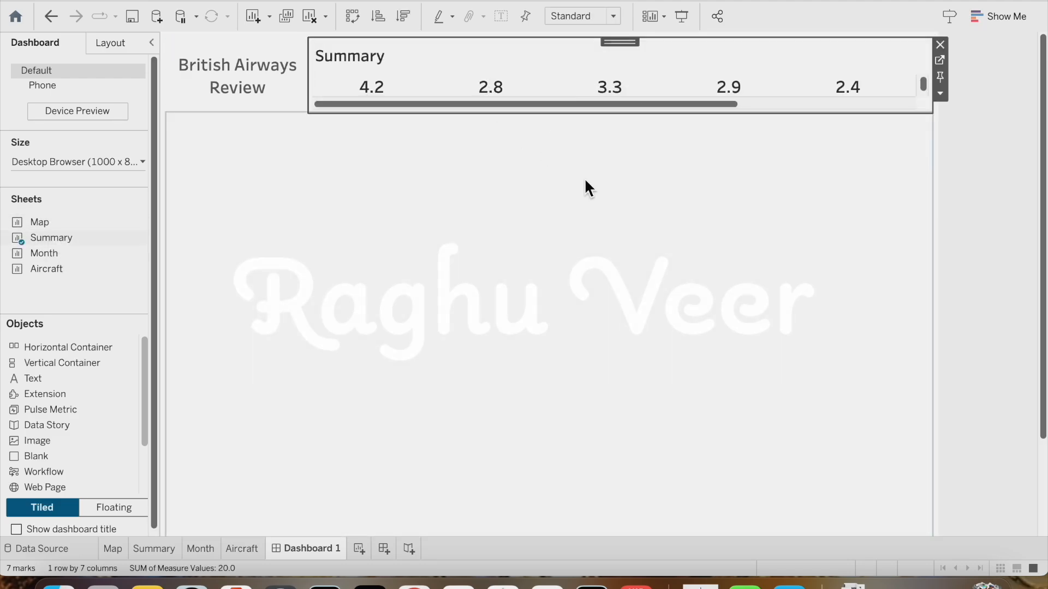
- Give the British Airways Review heading a dark green background using the custom colour already saved in the palette
left_click(813, 139)
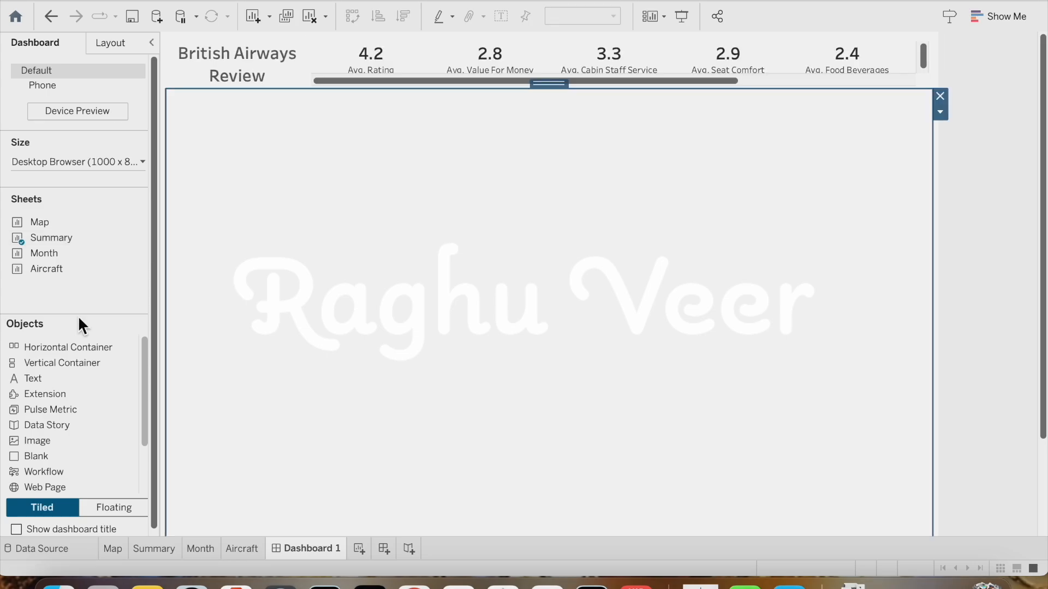
left_click(252, 83)
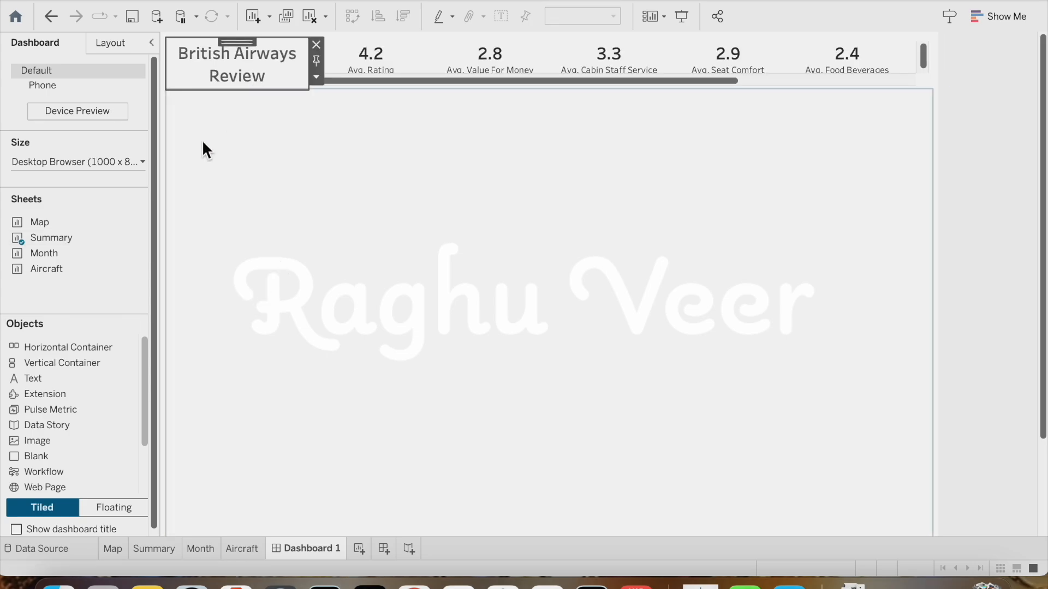
left_click(108, 48)
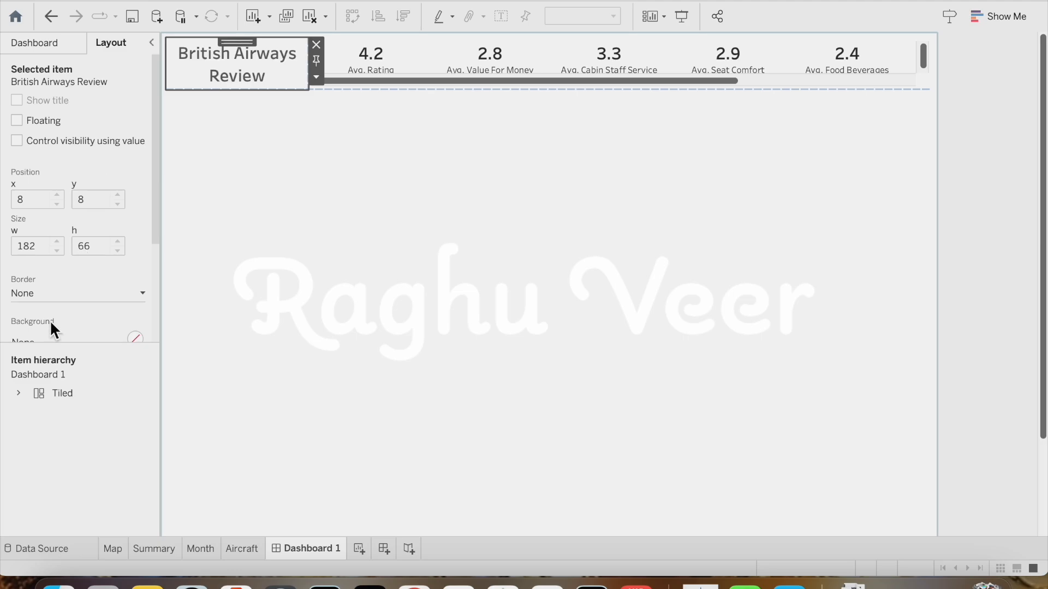
scroll(50, 319, "down", 3)
left_click(136, 246)
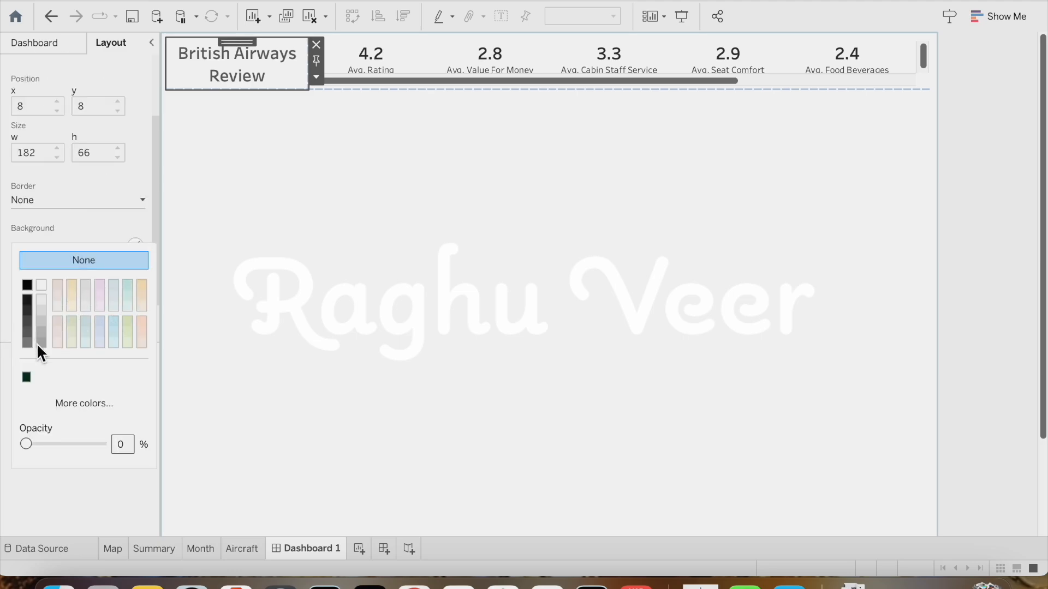
left_click(27, 374)
left_click(306, 191)
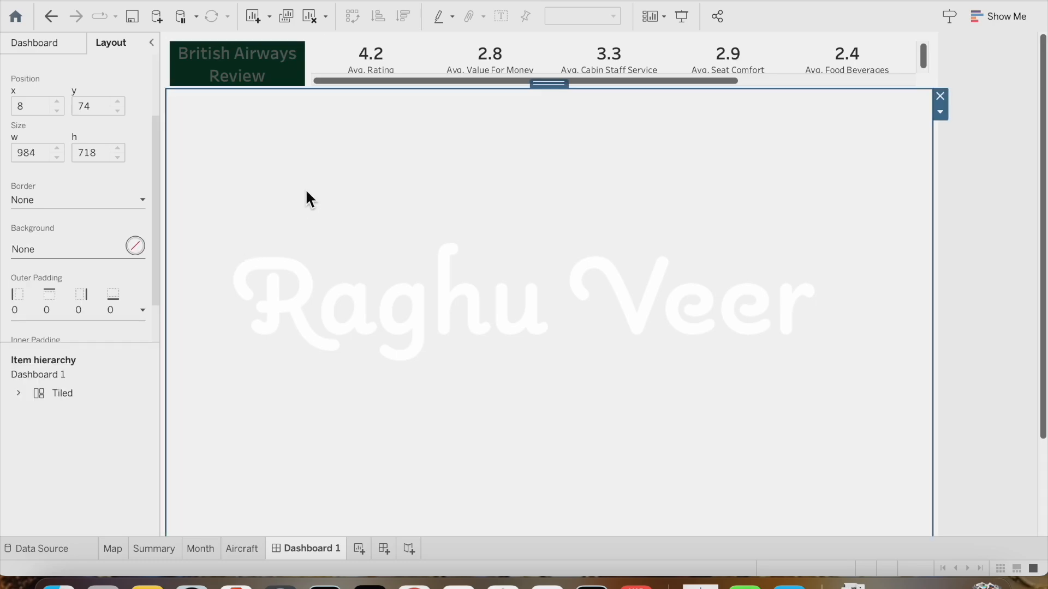
- Change the font colour of the British Airways Review heading text to white
right_click(253, 65)
left_click(280, 76)
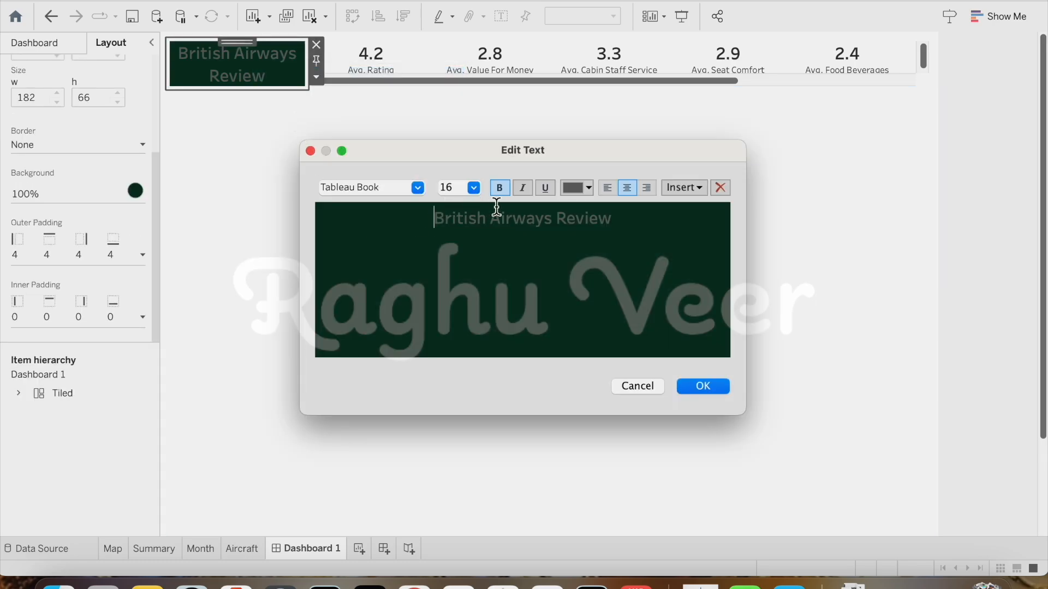
left_click_drag(638, 230, 440, 221)
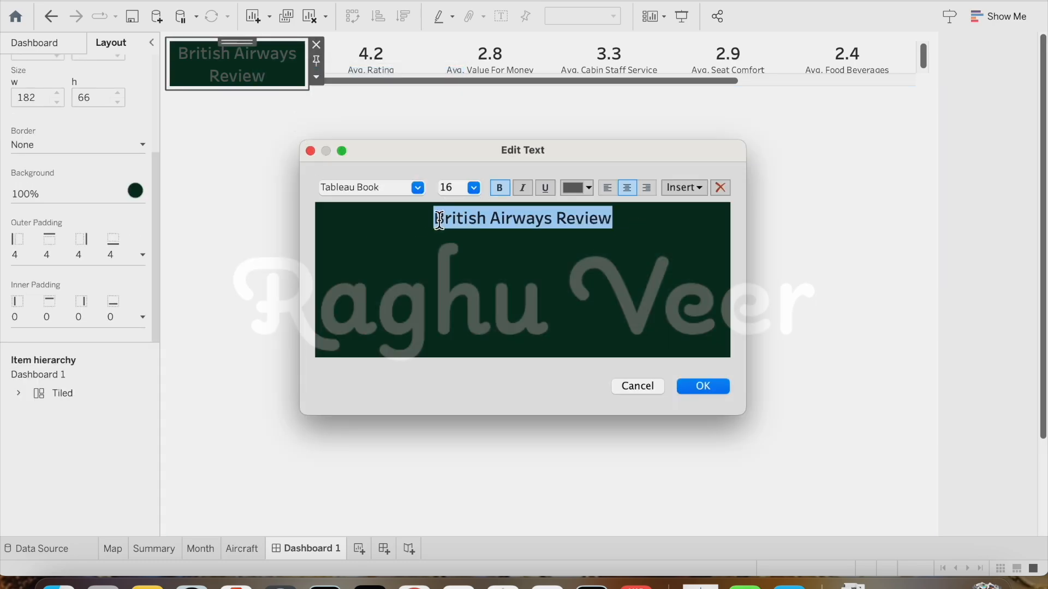
left_click(566, 189)
left_click(588, 192)
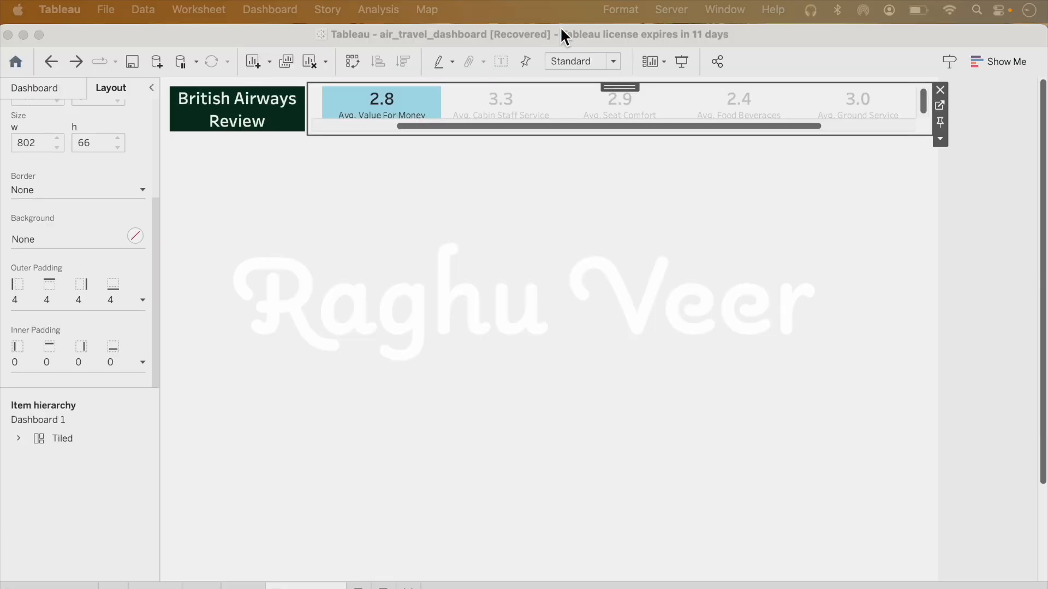
- Set the Summary sheet's worksheet shading to the same dark green as the heading
left_click(622, 9)
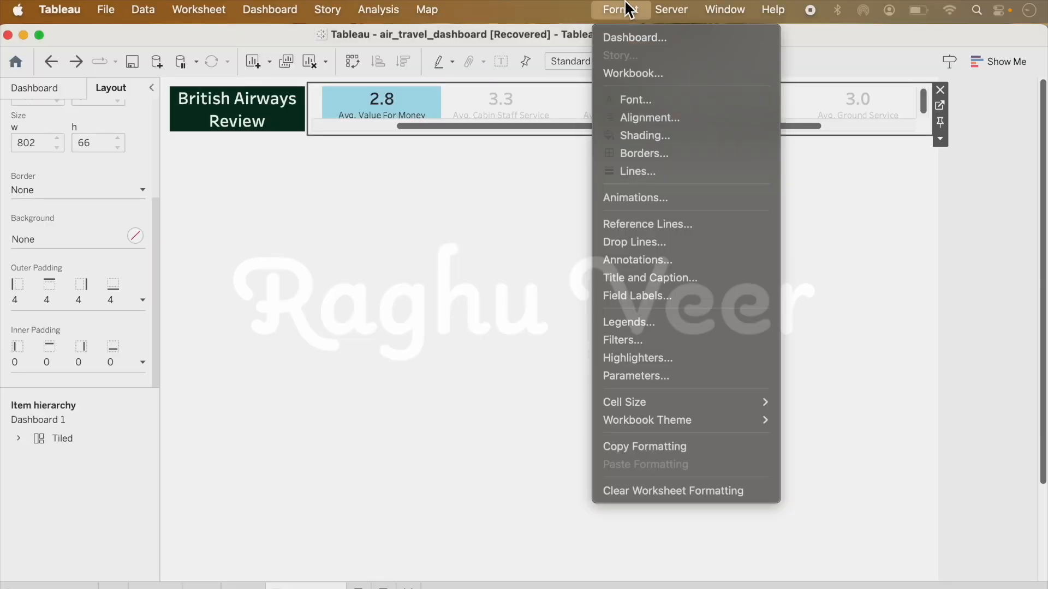
left_click(660, 138)
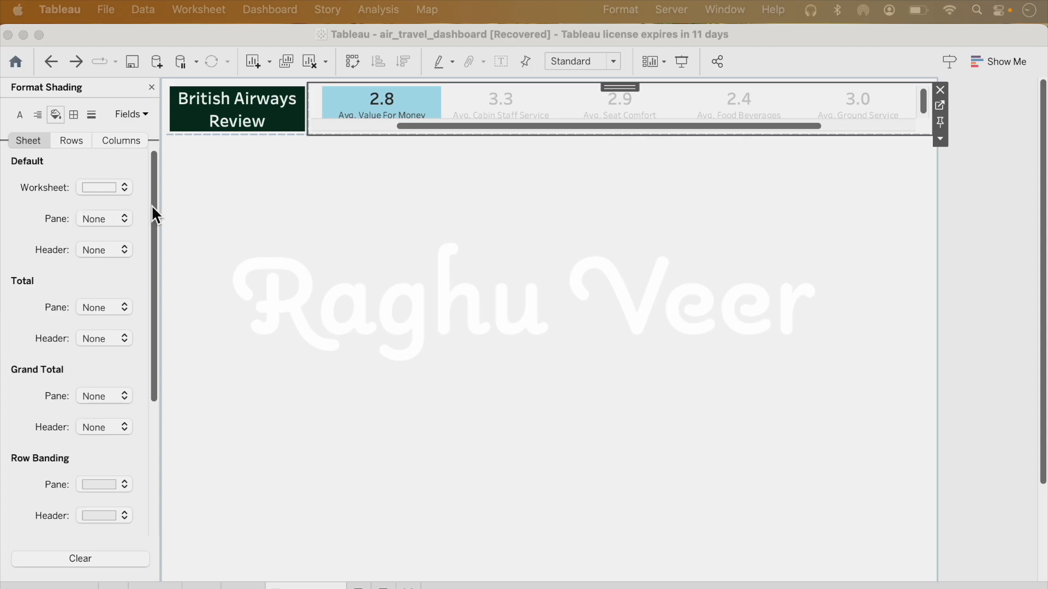
left_click(94, 188)
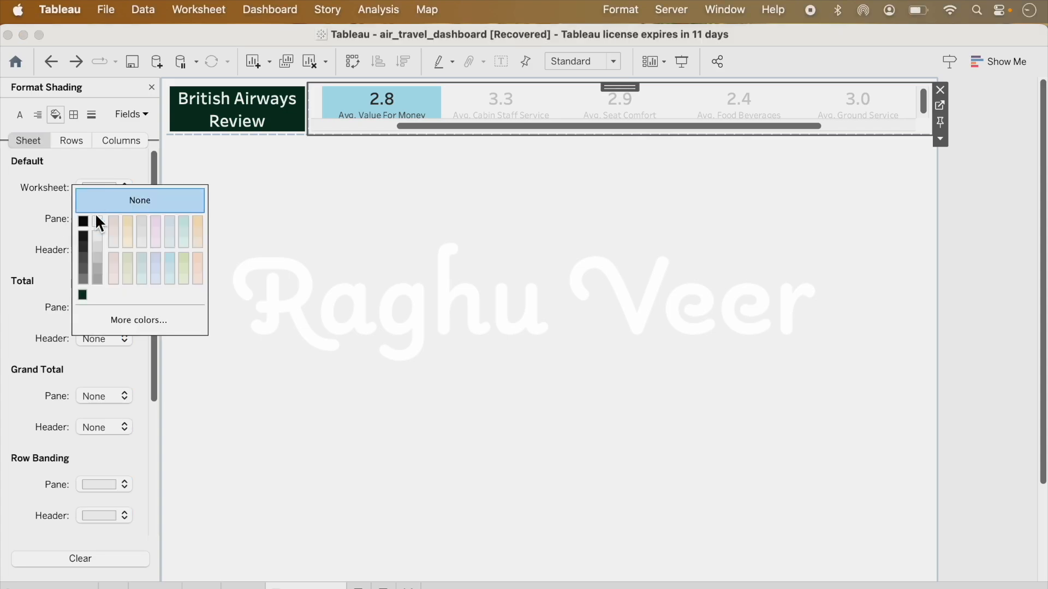
left_click(82, 295)
left_click(223, 292)
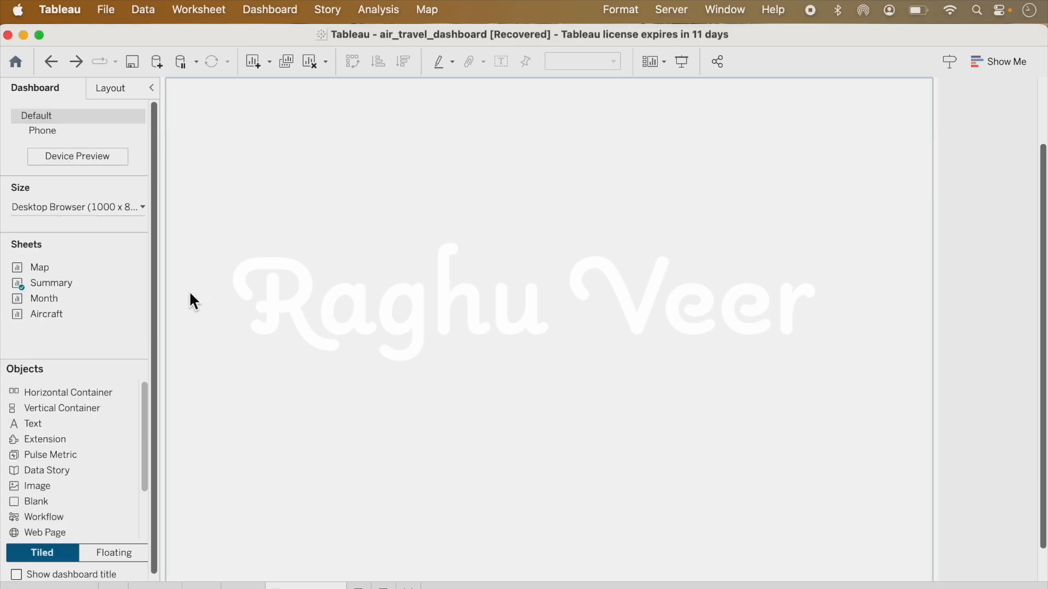
left_click(335, 306)
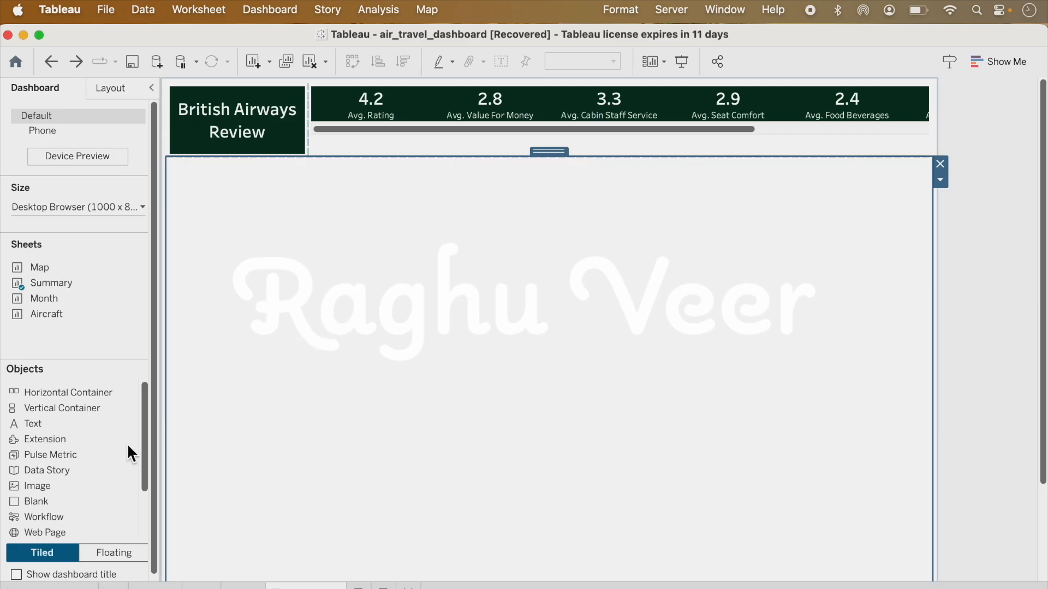
- Lay out the area below the header with a narrow vertical container and, beside it, a horizontal container about 813 by 256 pixels
left_click_drag(49, 408, 295, 376)
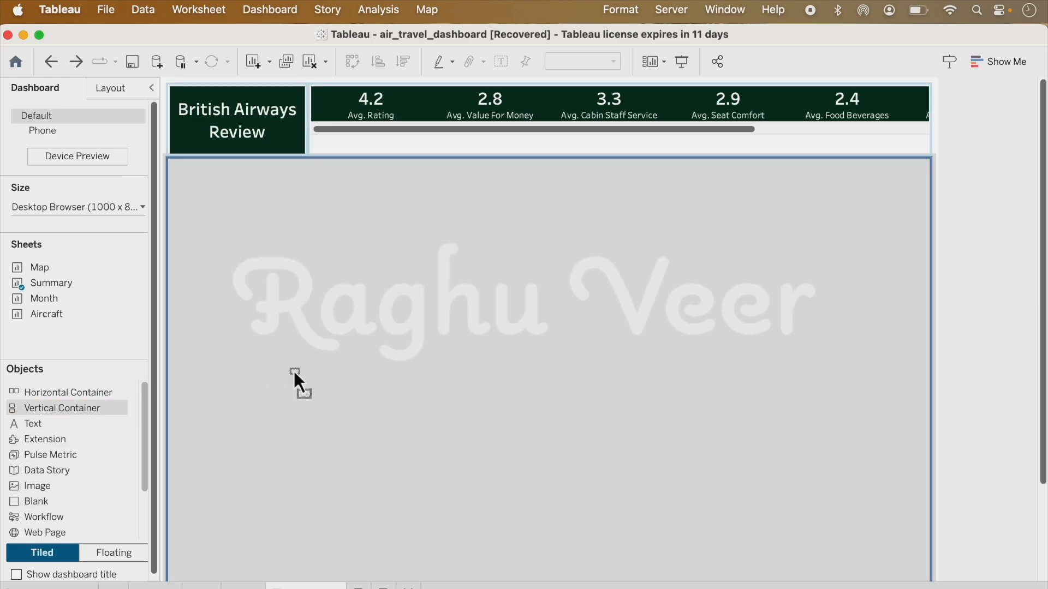
left_click_drag(197, 328, 185, 326)
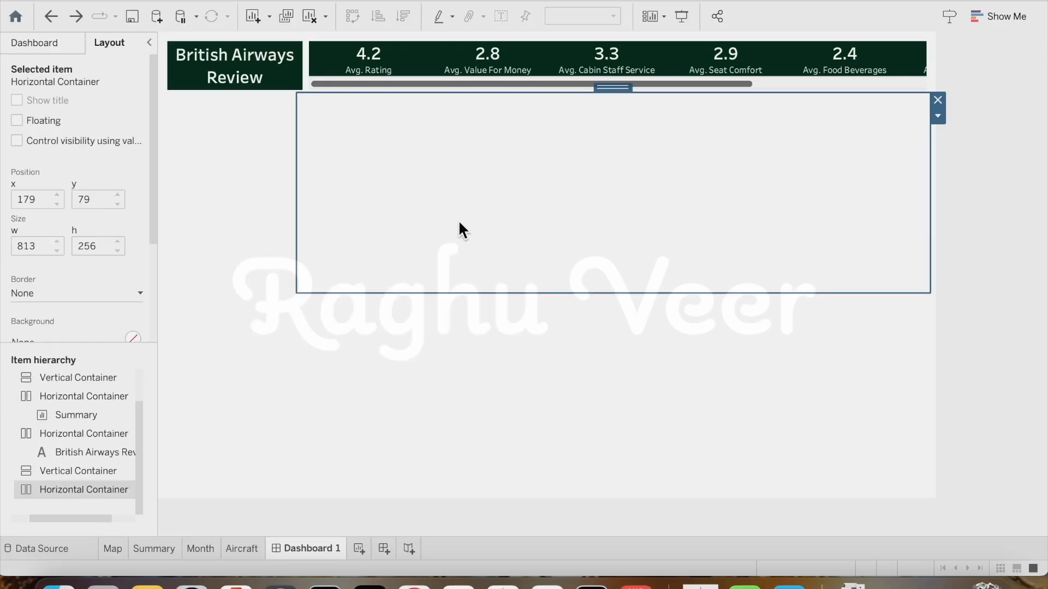
left_click(506, 371)
left_click(529, 240)
left_click(245, 248)
left_click(382, 248)
left_click(86, 398)
left_click(84, 376)
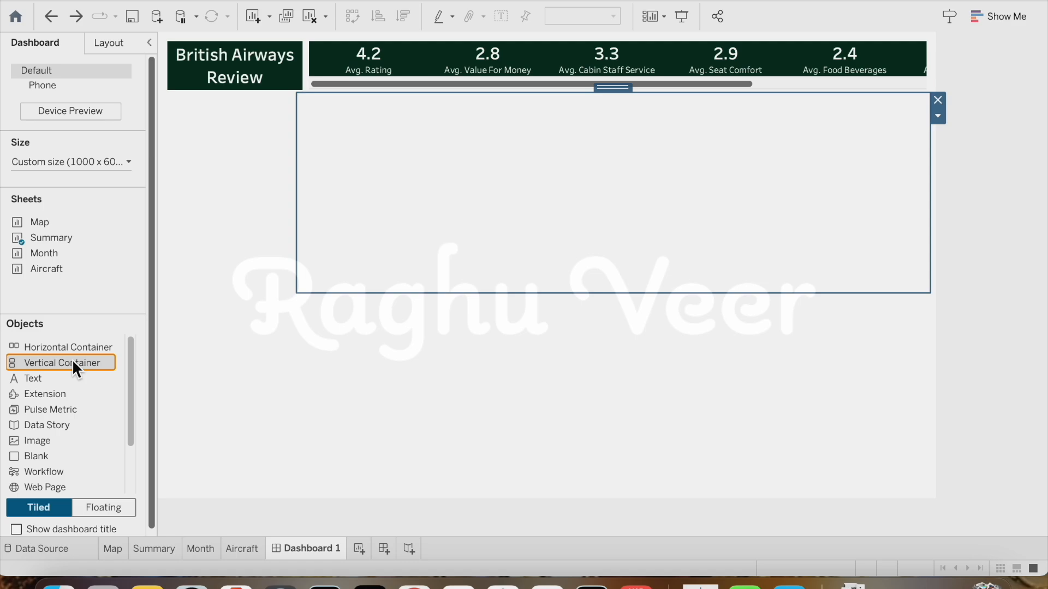
- Split the wide container below the Summary strip with a vertical container in its left half and a horizontal container in its right half
mouse_move(73, 360)
left_mouse_down()
mouse_move(169, 238)
mouse_move(384, 190)
mouse_move(318, 202)
left_mouse_up()
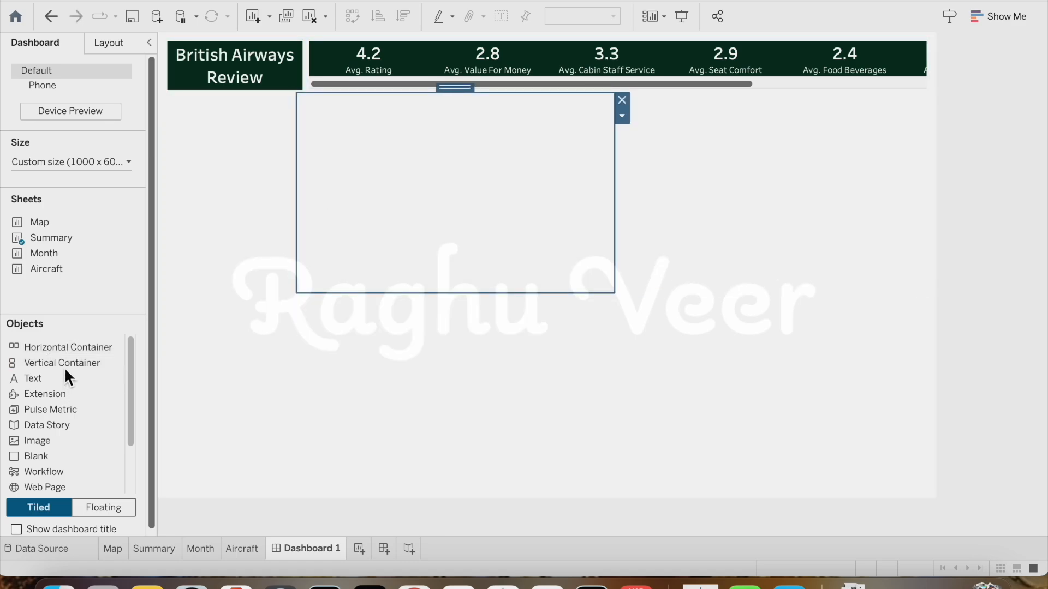
left_click_drag(65, 347, 689, 201)
left_click(540, 216)
left_click(480, 393)
left_click(229, 325)
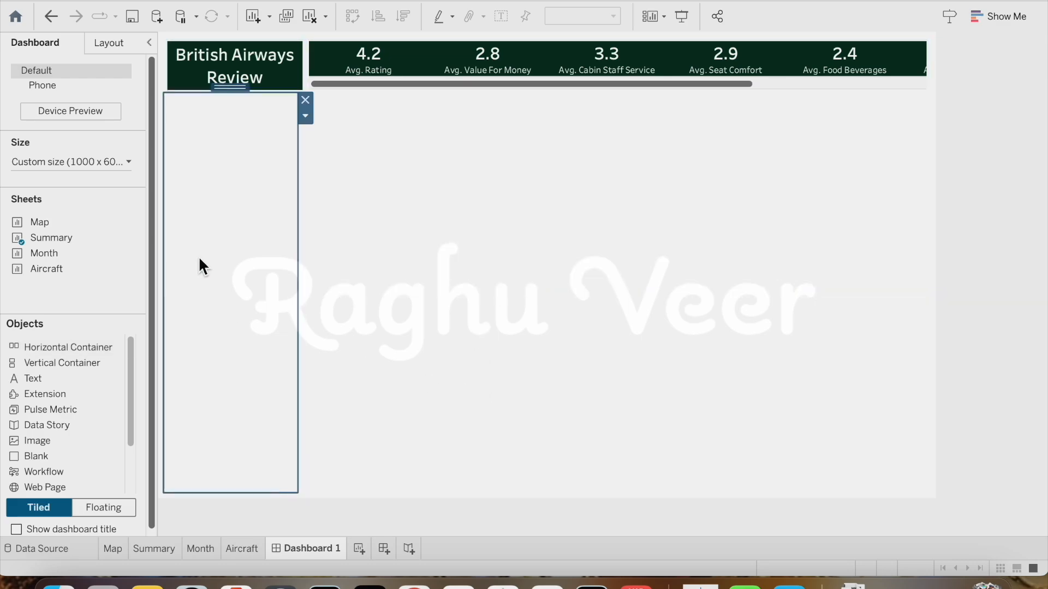
left_click(478, 224)
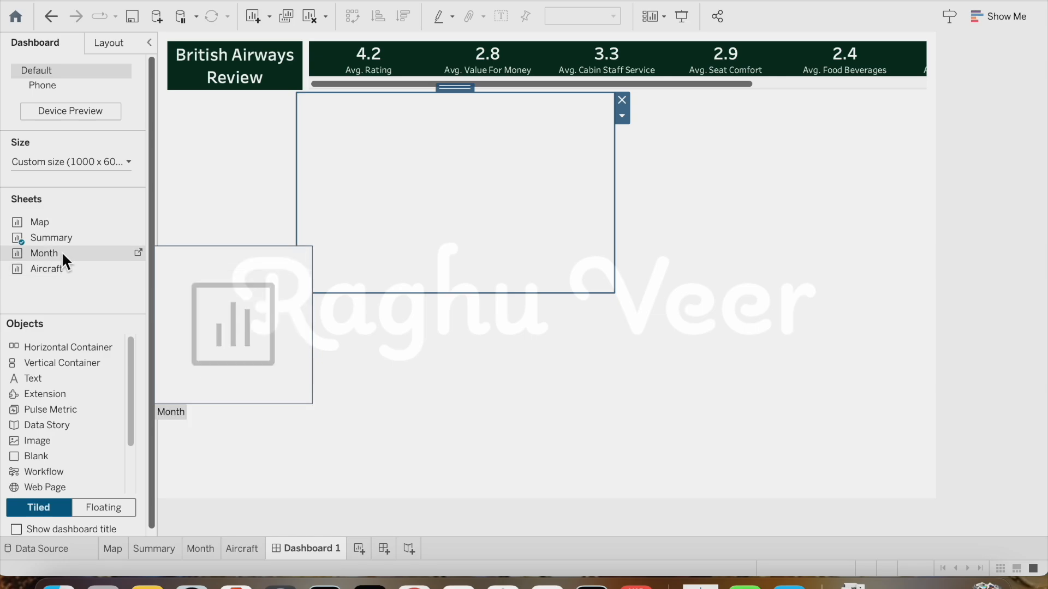
- Place the Map sheet in the right half below the Summary strip and move its Continent filter under the British Airways Review heading
left_click_drag(55, 221, 741, 169)
left_click(404, 304)
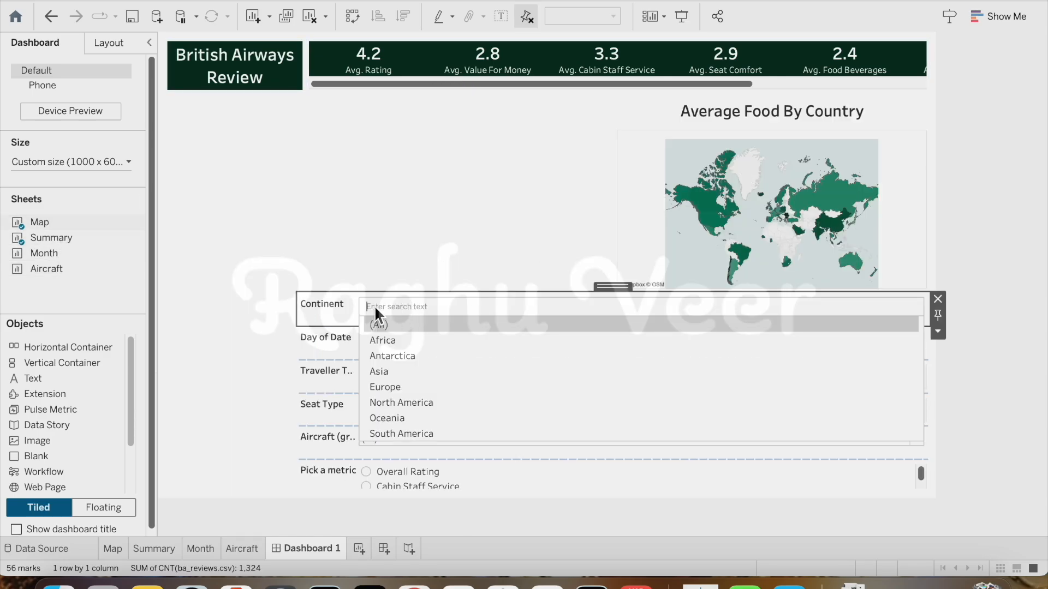
left_click(338, 305)
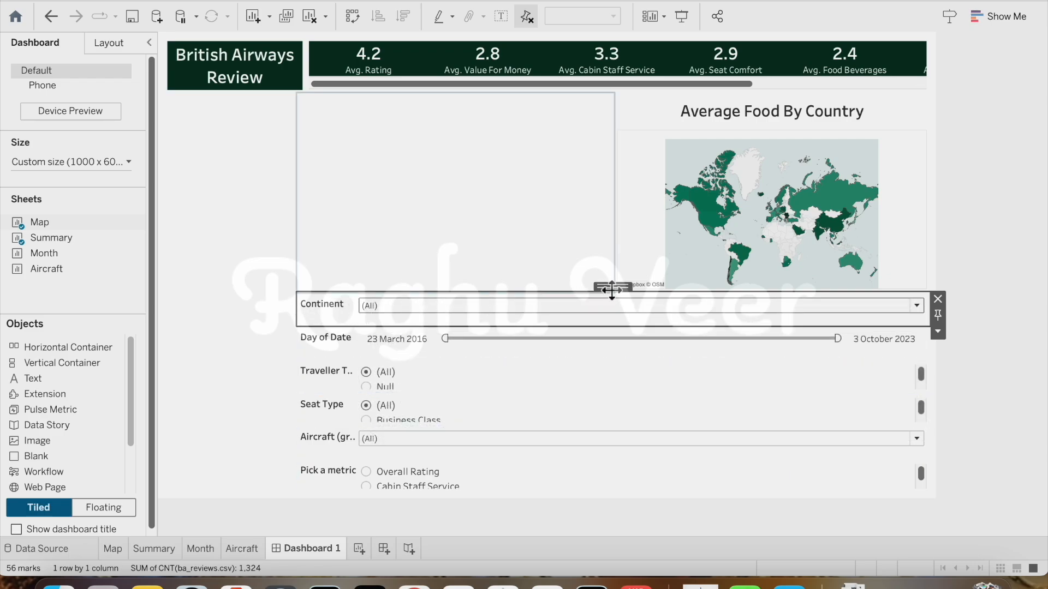
left_click_drag(612, 289, 223, 139)
left_click(226, 126)
left_click(199, 358)
- Nest a vertical container under the Continent filter and move the Pick a metric control and Day of Date filter into that narrow column
left_click_drag(45, 363, 217, 320)
left_click_drag(550, 282, 240, 260)
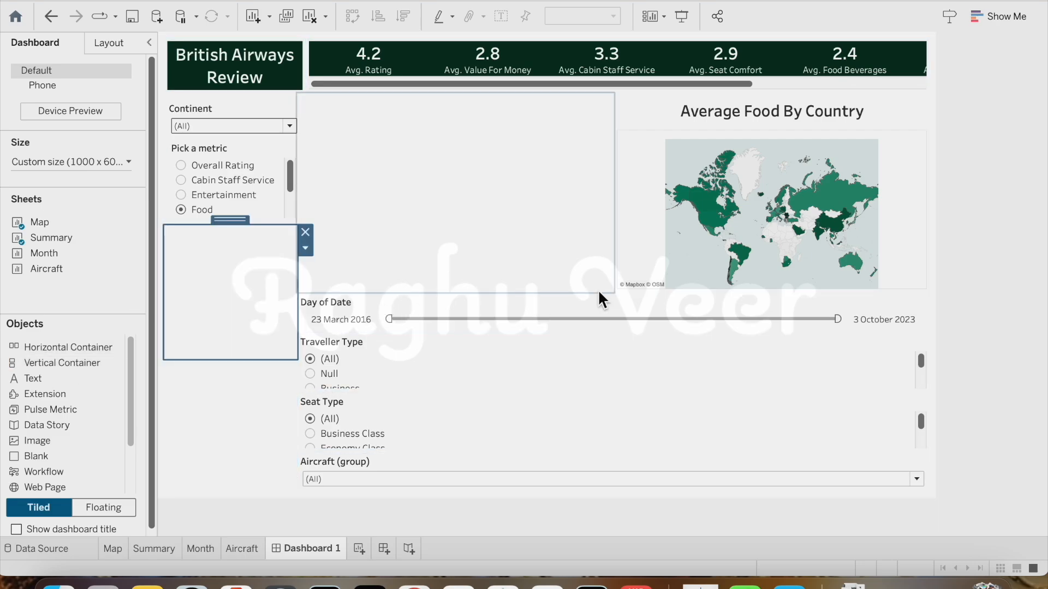
left_click_drag(600, 297, 211, 264)
left_click(612, 304)
left_click_drag(614, 288, 218, 327)
left_click(208, 370)
left_click(305, 363)
left_click(228, 331)
left_click(305, 290)
left_click(262, 320)
key("super+z")
key("super+z")
key("super+z")
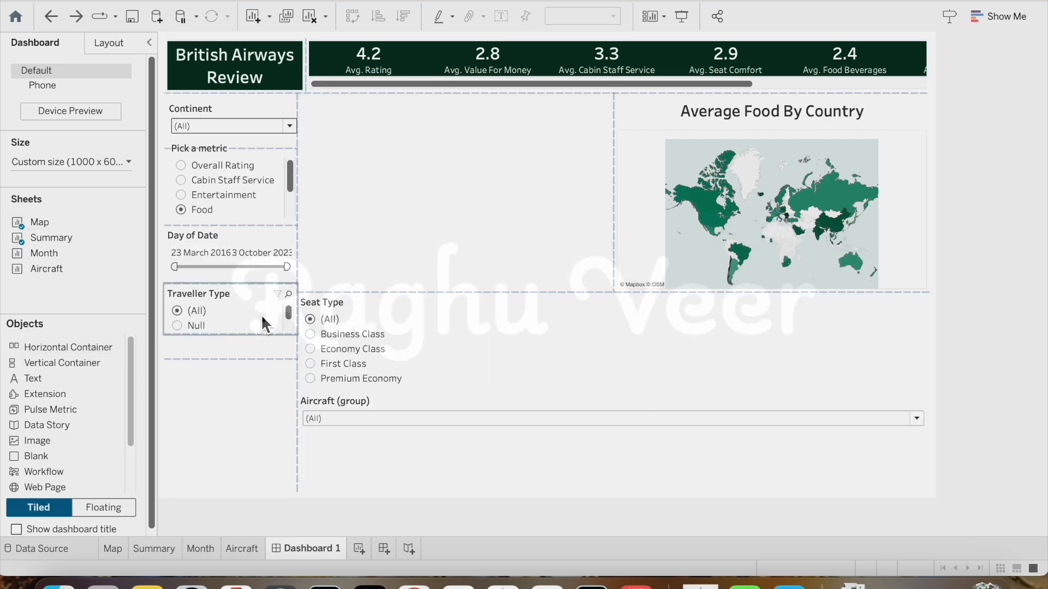
left_click(306, 291)
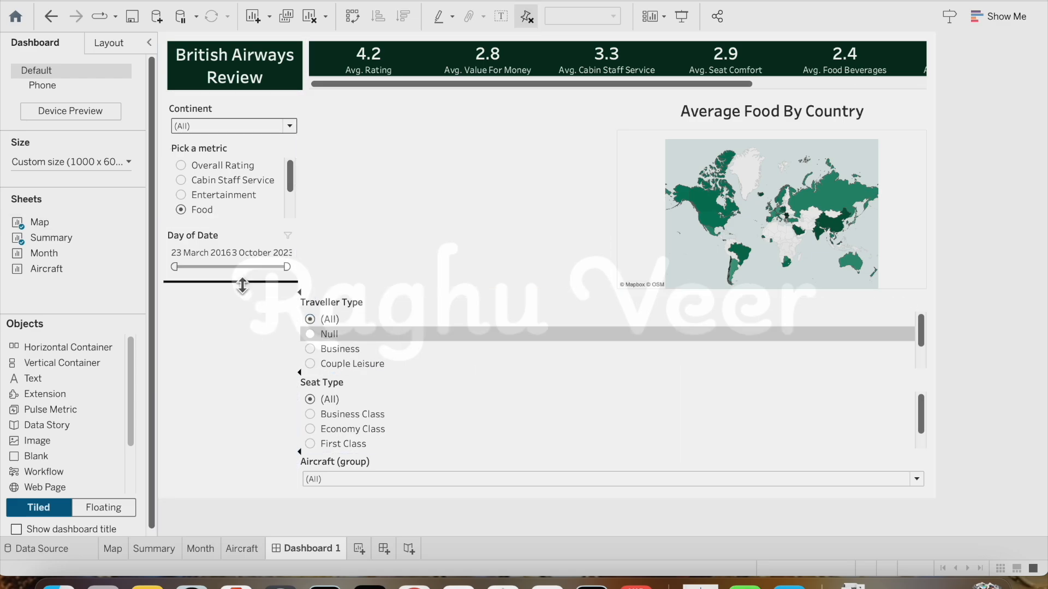
left_click(612, 303)
left_click_drag(613, 288, 221, 307)
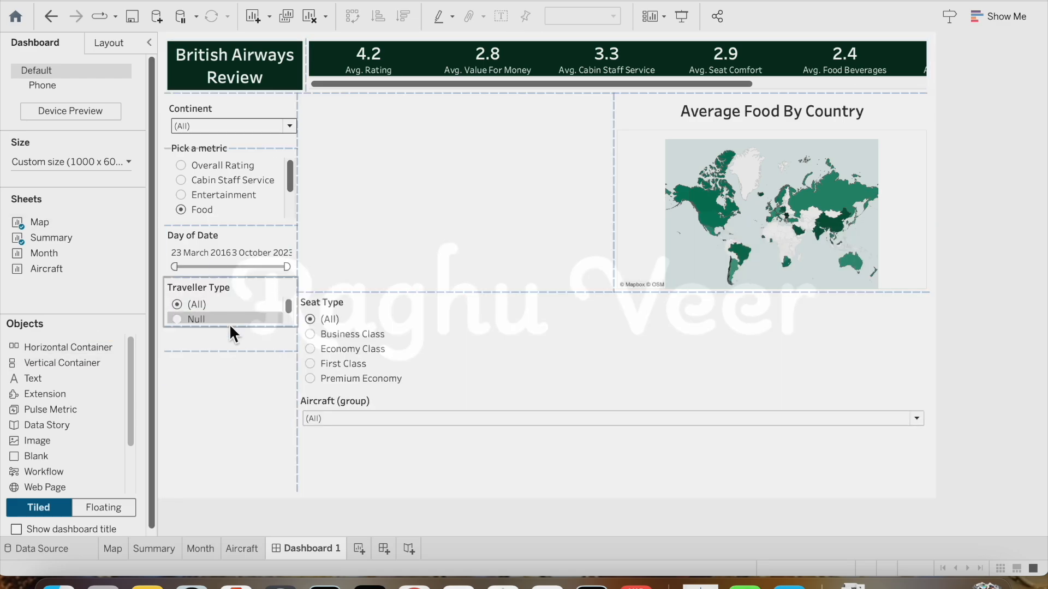
key("super+z")
- Move the Traveller Type and Seat Type filters into the narrow column below Day of Date, making the Traveller Type area taller
left_click(610, 301)
left_click_drag(613, 288, 242, 316)
left_click_drag(265, 351, 265, 391)
left_click(610, 303)
left_click_drag(613, 290, 210, 413)
left_click_drag(526, 292, 213, 464)
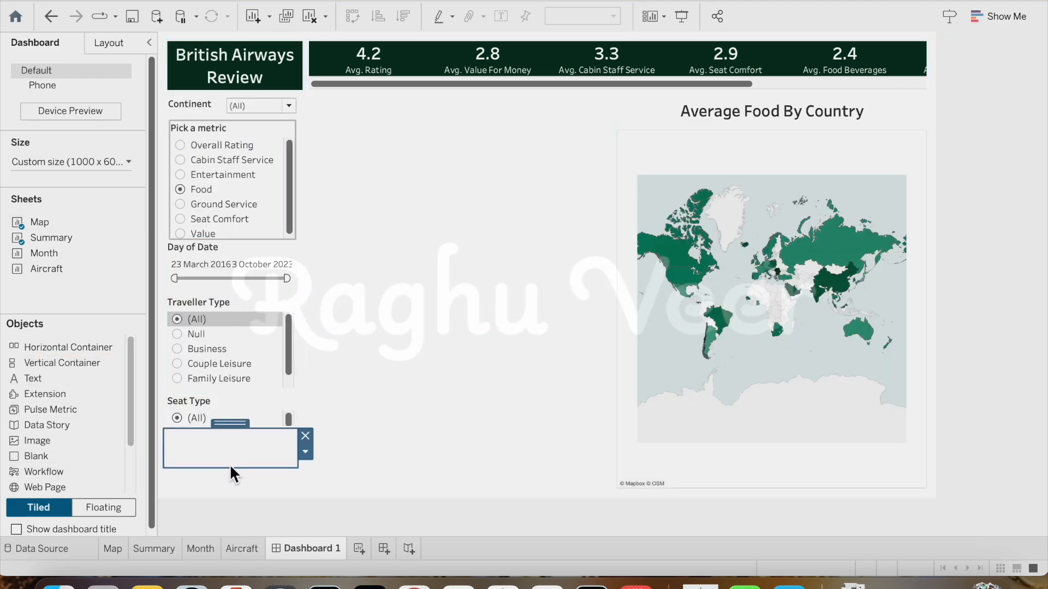
left_click(256, 444)
scroll(273, 421, "down", 2)
scroll(273, 421, "up", 2)
left_click(740, 492)
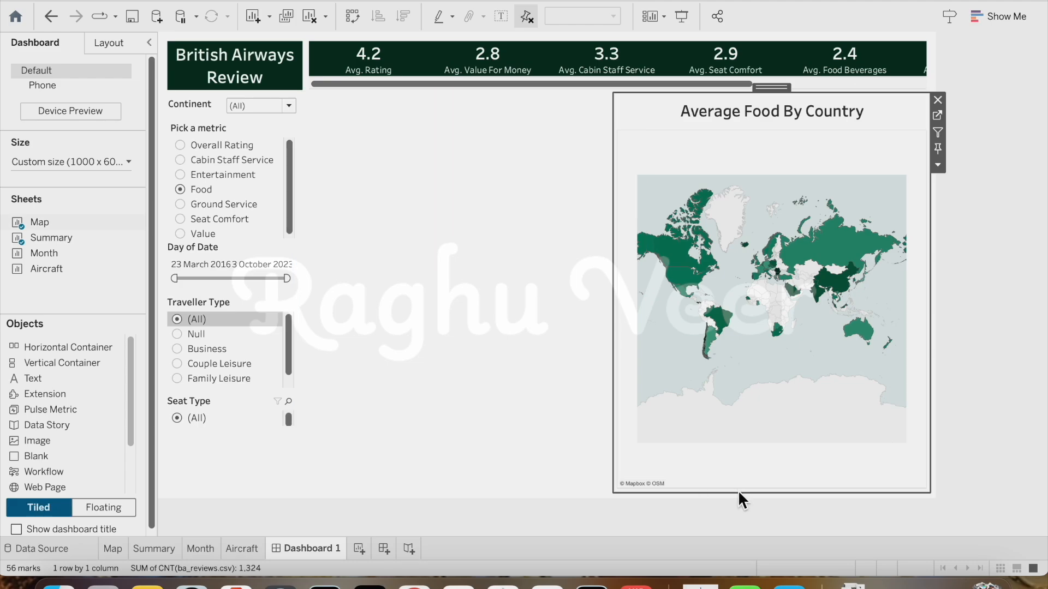
left_click(623, 486)
left_click(247, 479)
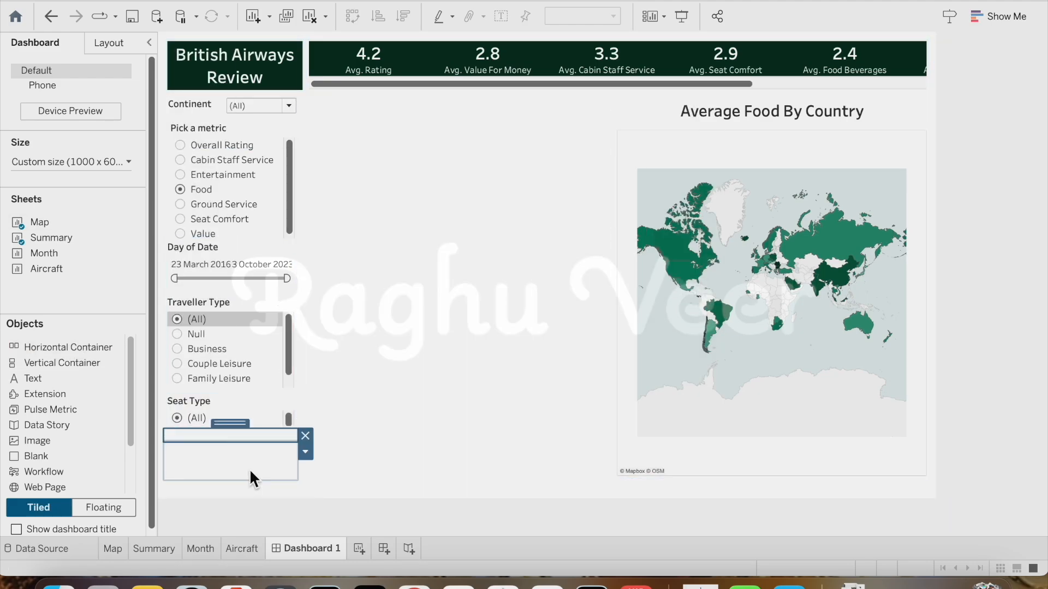
key("super+z")
- Place the Month sheet in the empty container beside the map and the Aircraft sheet across the area beneath both
left_click(317, 462)
left_click(404, 267)
mouse_move(48, 259)
left_mouse_down()
mouse_move(453, 191)
mouse_move(493, 413)
left_mouse_up()
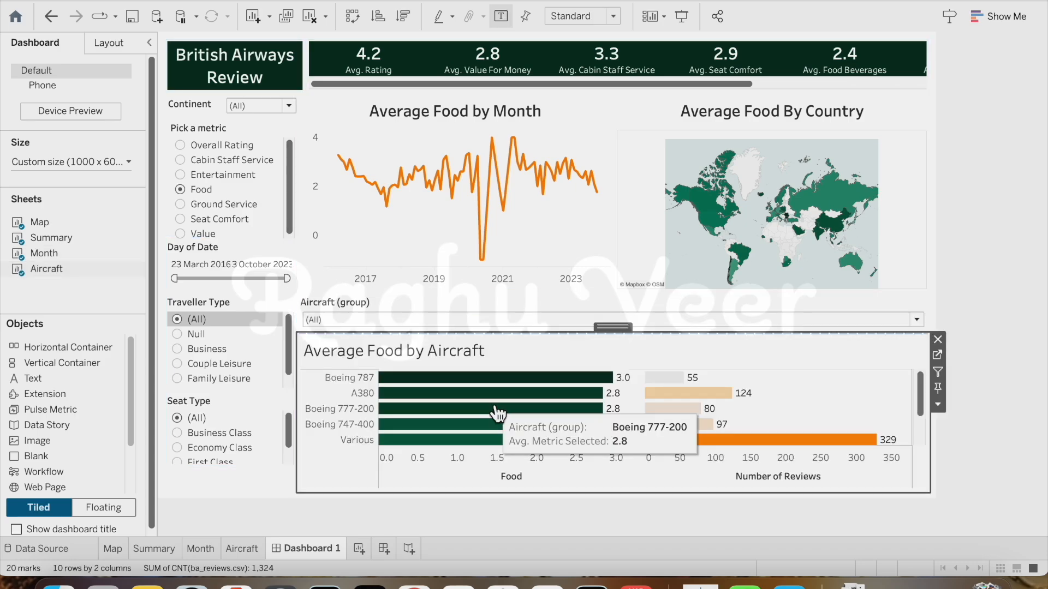
- Move the Aircraft (group) filter from above the aircraft chart into the filter column below Seat Type
left_click(580, 316)
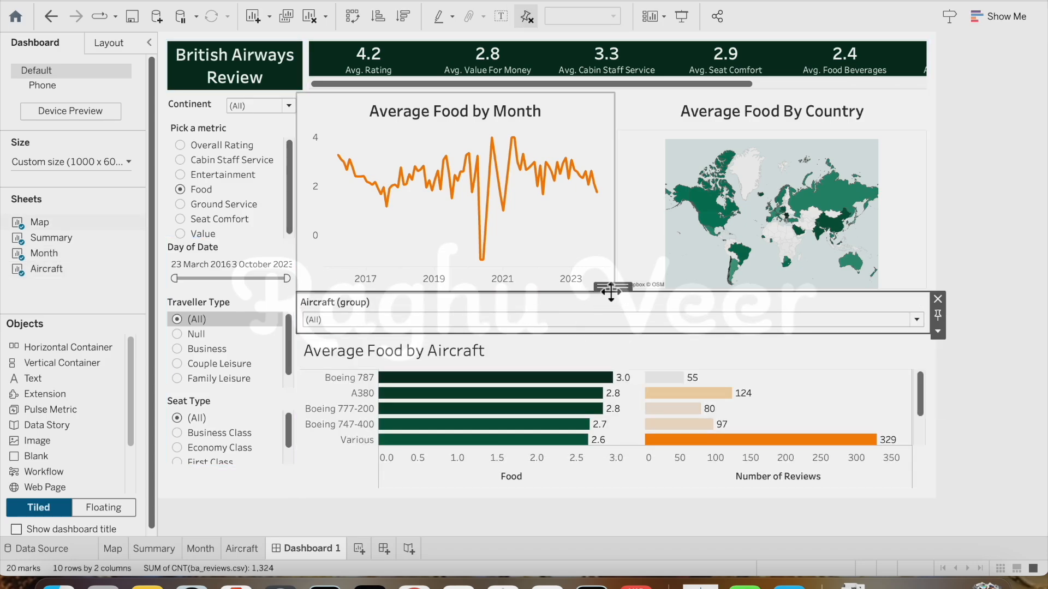
left_click_drag(611, 291, 430, 309)
left_click_drag(607, 291, 232, 473)
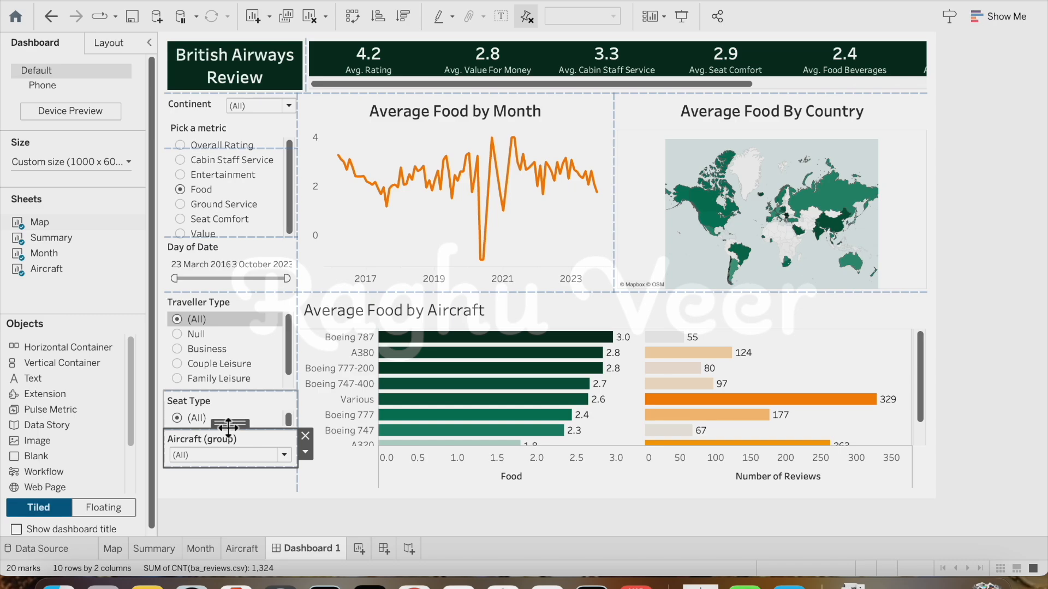
- Try to shift the Aircraft (group) filter further down the filter column to give Seat Type more room
left_click_drag(229, 423, 226, 483)
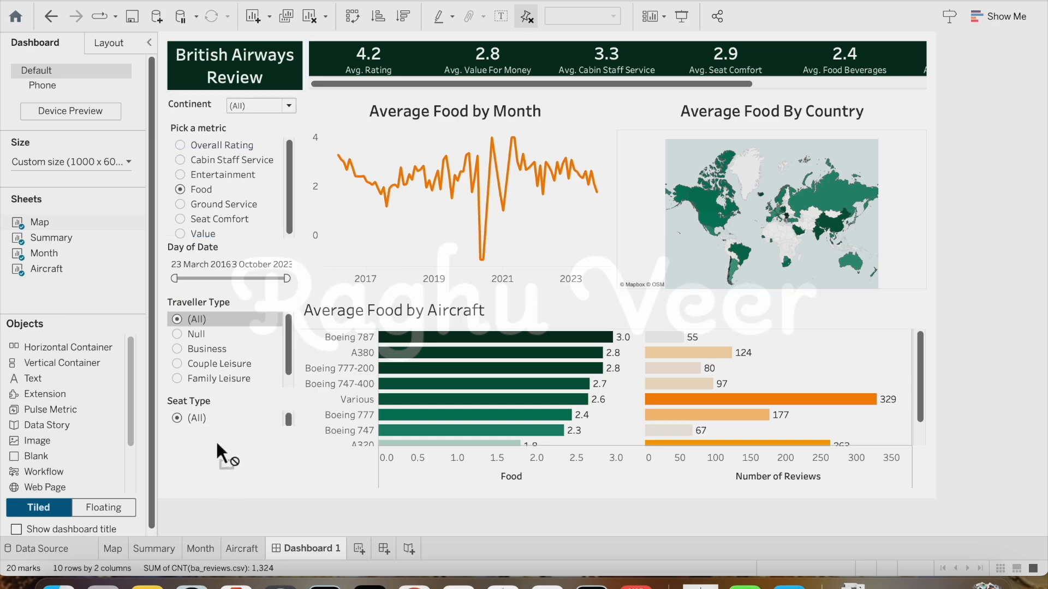
left_click_drag(217, 444, 220, 442)
left_click_drag(297, 472, 299, 486)
left_click(203, 413)
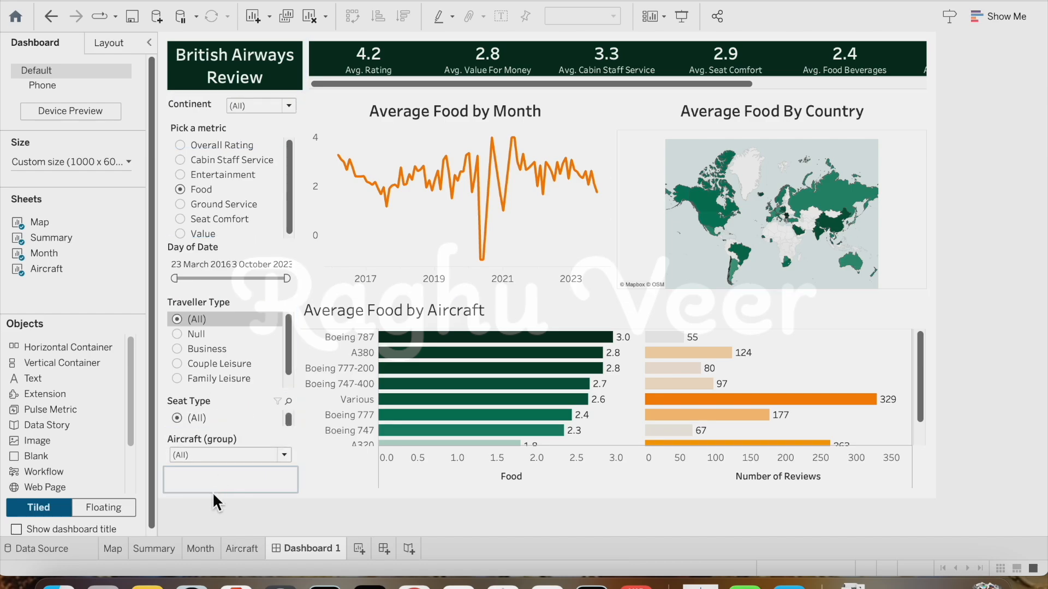
left_click(229, 456)
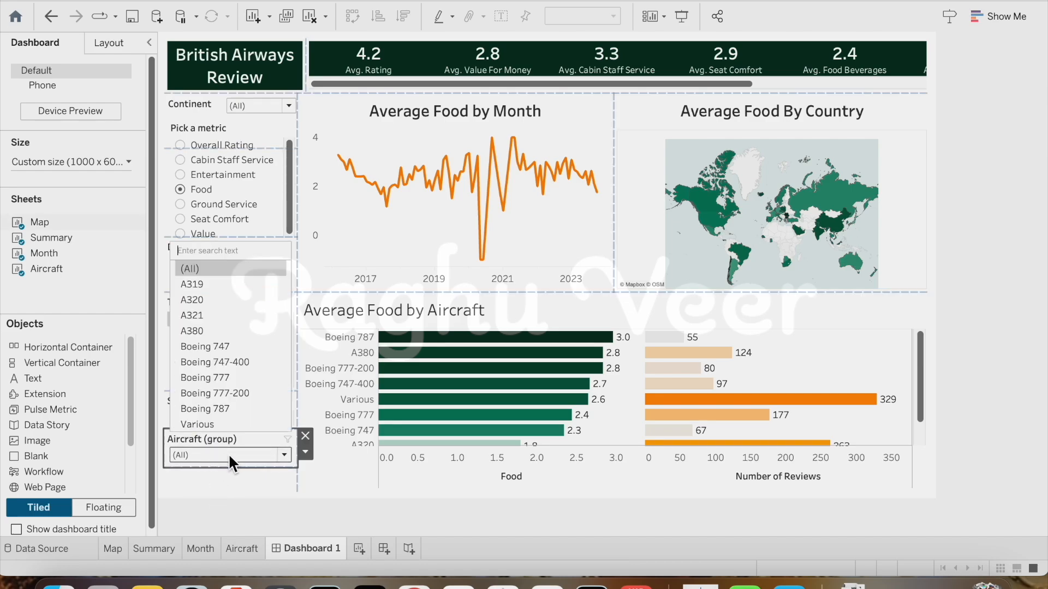
left_click(221, 473)
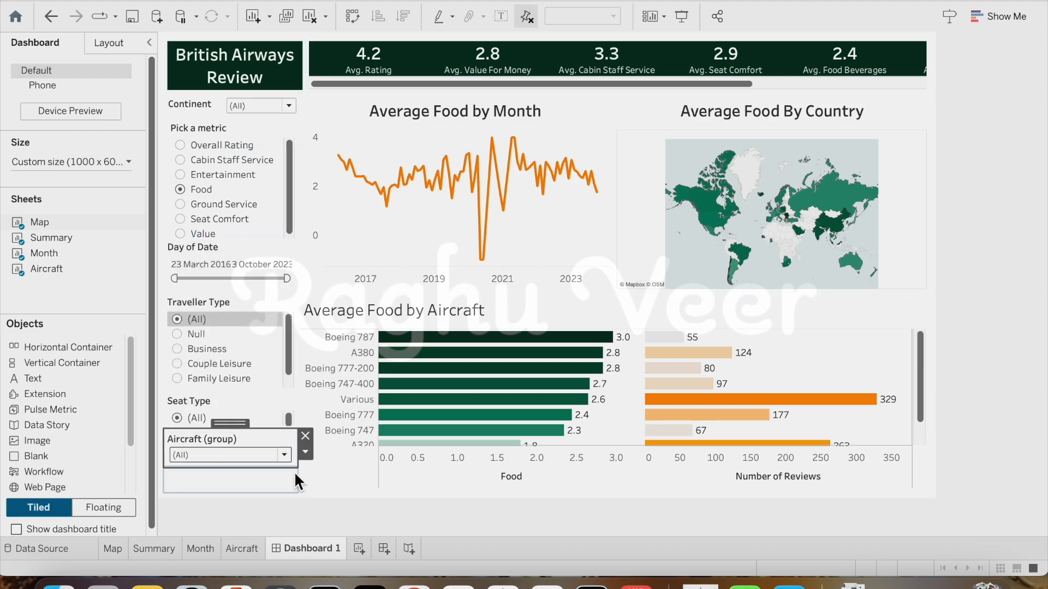
- Remove the empty container beneath the Aircraft (group) filter and shrink that filter to the column's bottom so Seat Type has more room
left_click_drag(300, 472, 280, 481)
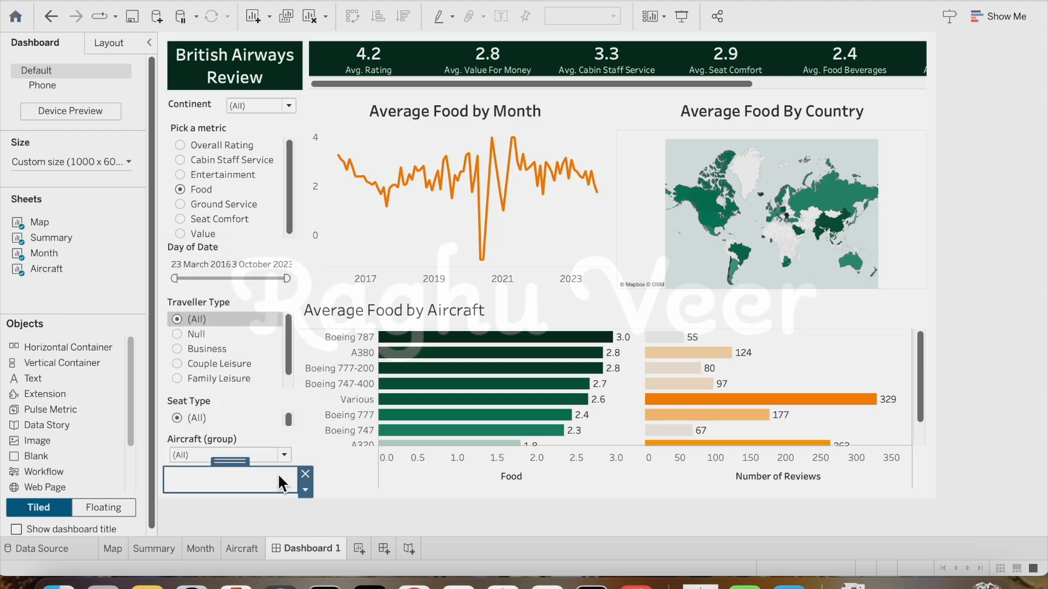
left_click(304, 472)
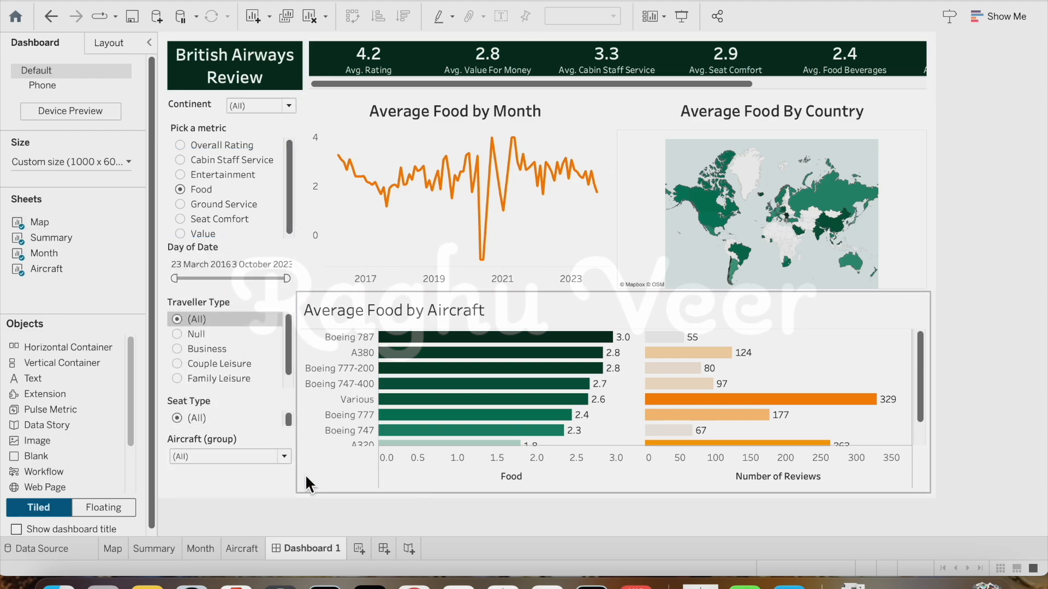
left_click(228, 436)
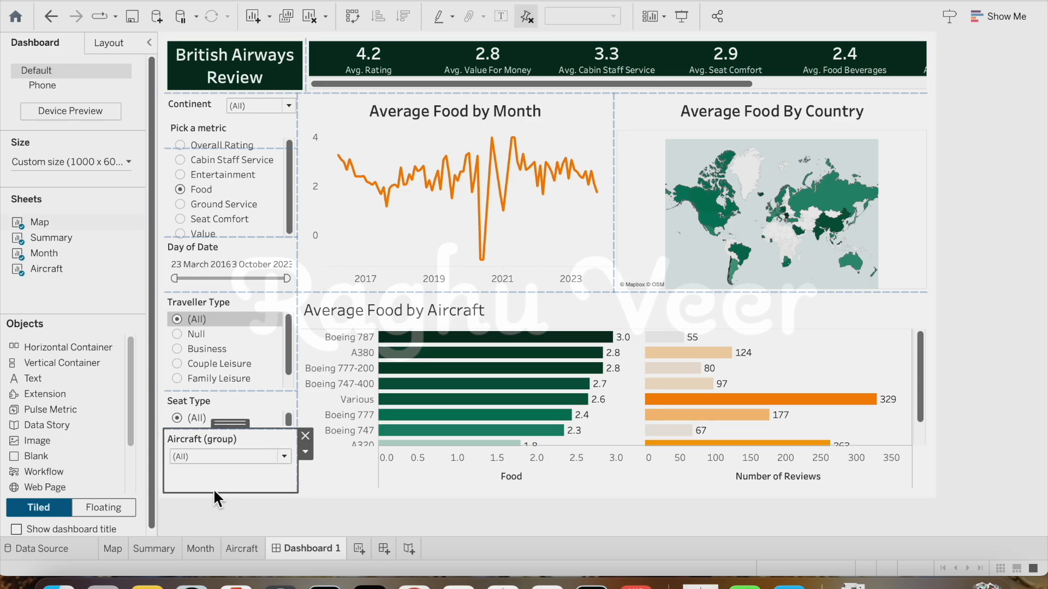
left_click(228, 492)
left_click(218, 497)
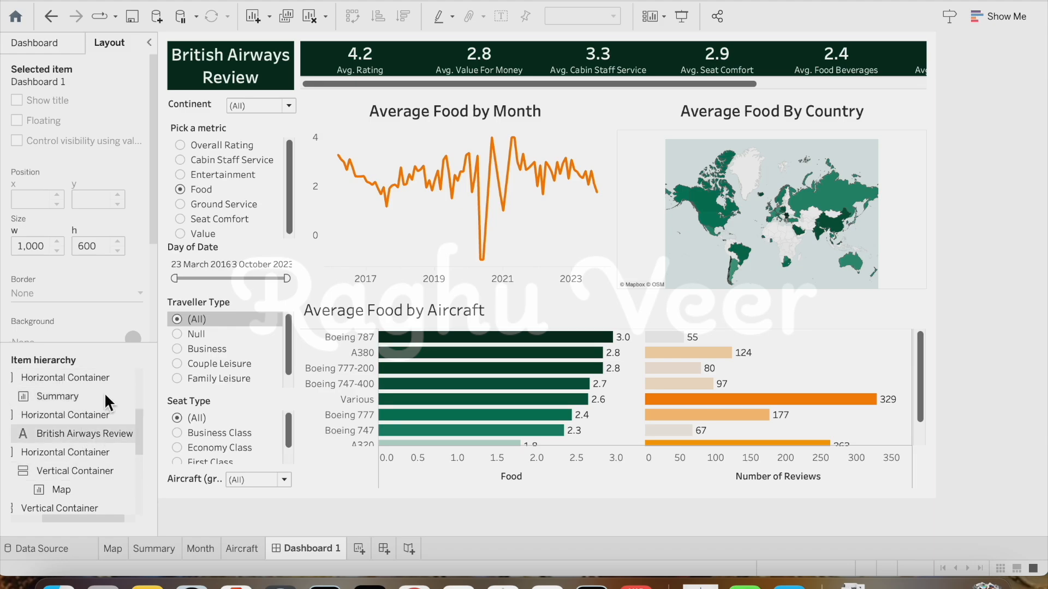
- Add a vertical container between the filter column and the charts, narrow it to a slim strip and make it floating
left_click(66, 45)
left_click_drag(46, 268, 289, 59)
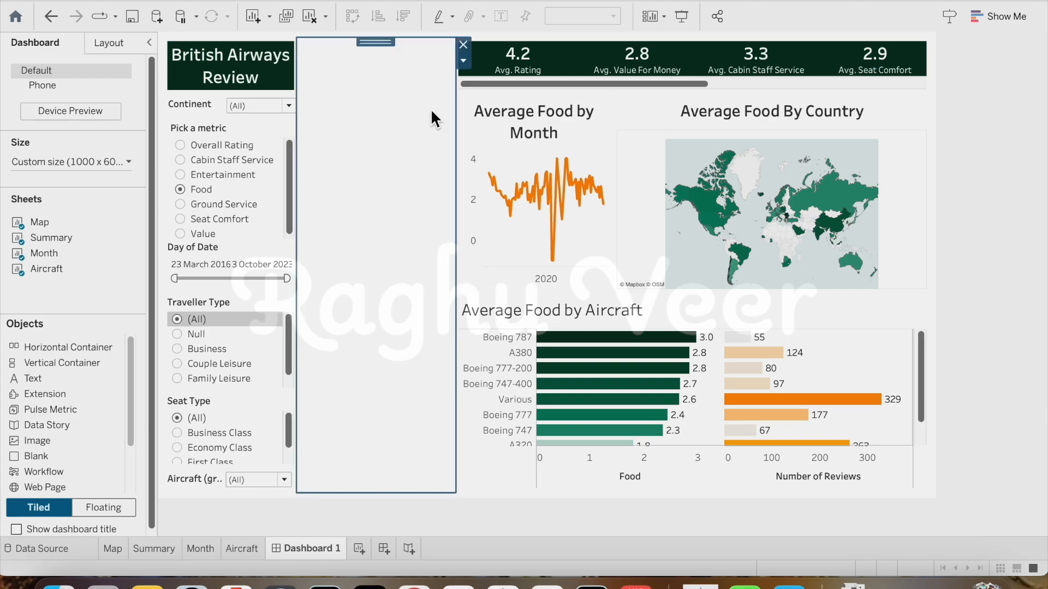
left_click_drag(456, 113, 279, 105)
left_click(110, 42)
left_click(17, 120)
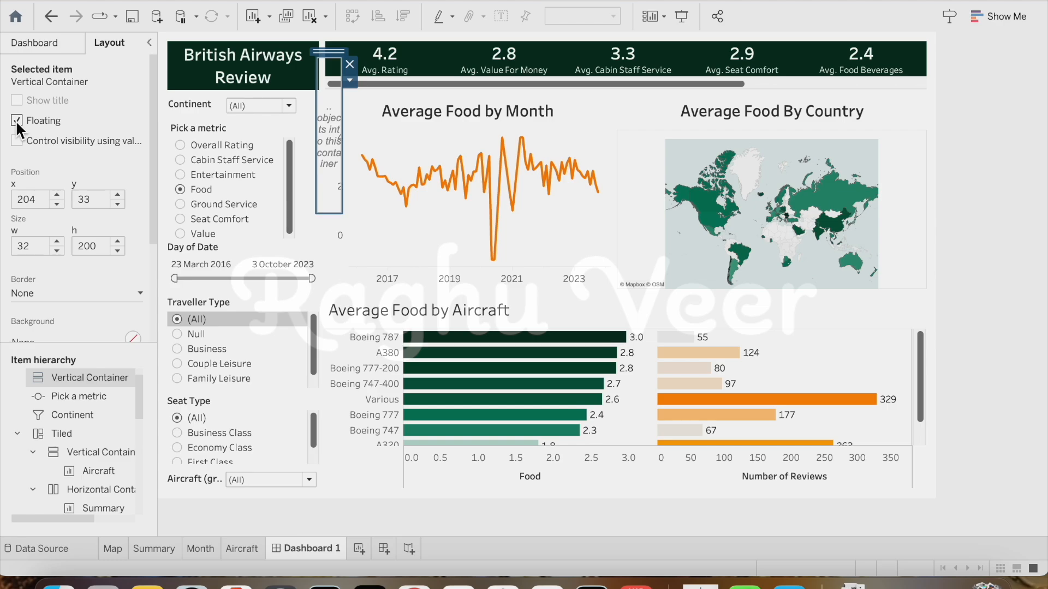
- Turn the floating container into a thin dark green divider running the dashboard's full height between the filters and the charts
left_click_drag(325, 71, 333, 48)
left_click(133, 339)
left_click_drag(323, 483, 322, 493)
left_click(969, 326)
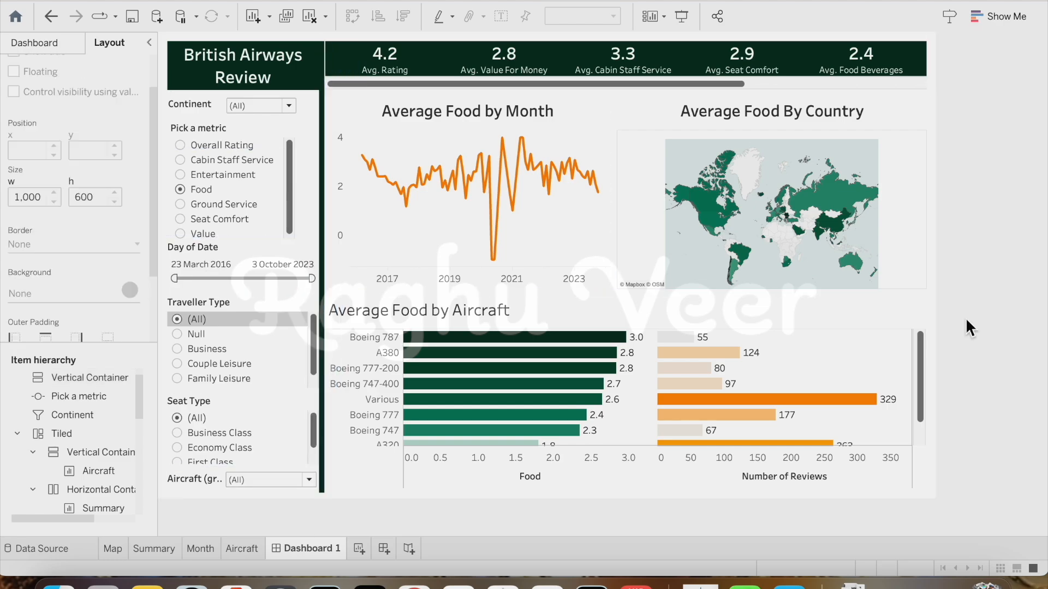
- Set the metric to Overall Rating and filter the dashboard's Continent to Asia
left_click(34, 43)
left_click(741, 61)
left_click(180, 146)
left_click(635, 178)
scroll(263, 107, "down", 2)
left_click(254, 106)
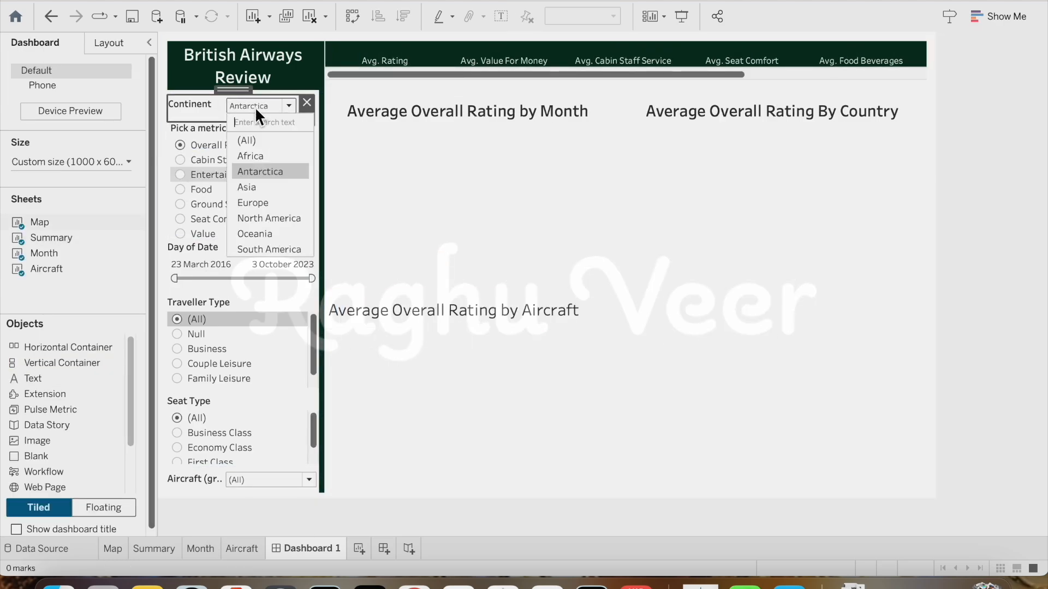
left_click(262, 185)
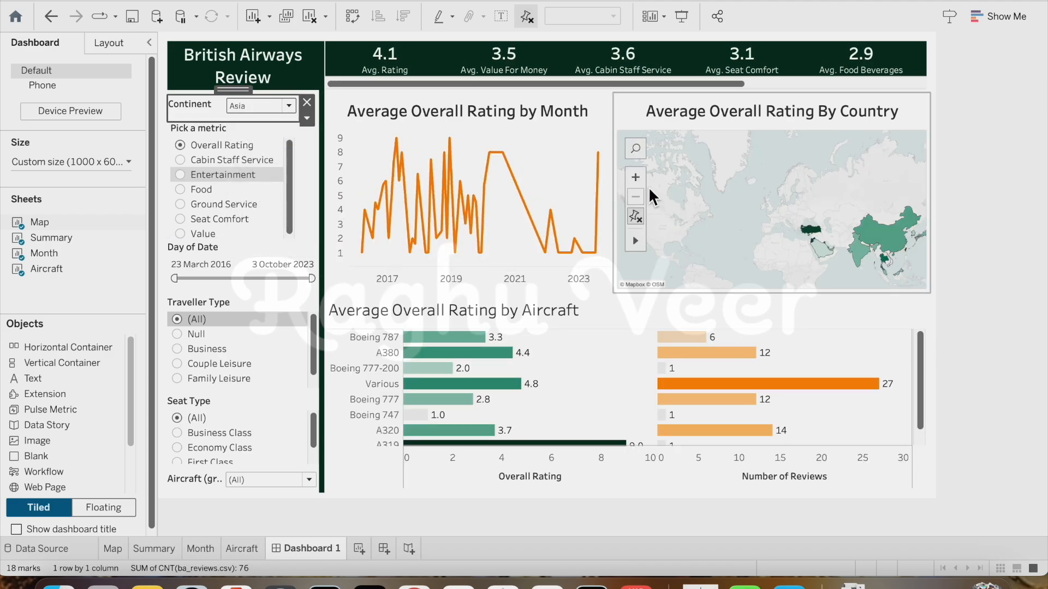
- Pan the country map so that Asia sits near its centre
left_click(642, 248)
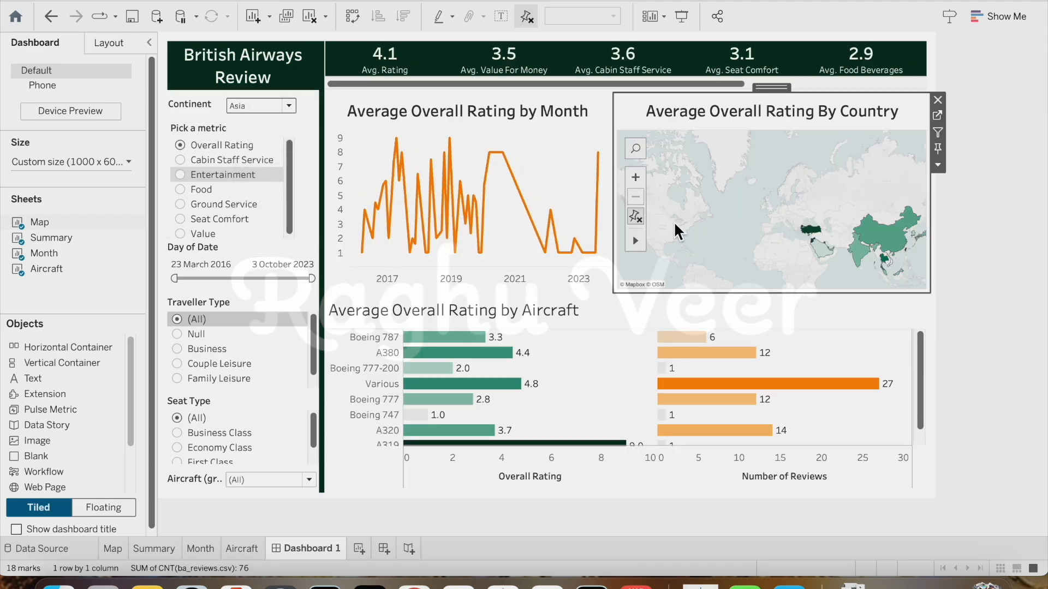
left_click(676, 241)
left_click_drag(794, 177, 682, 148)
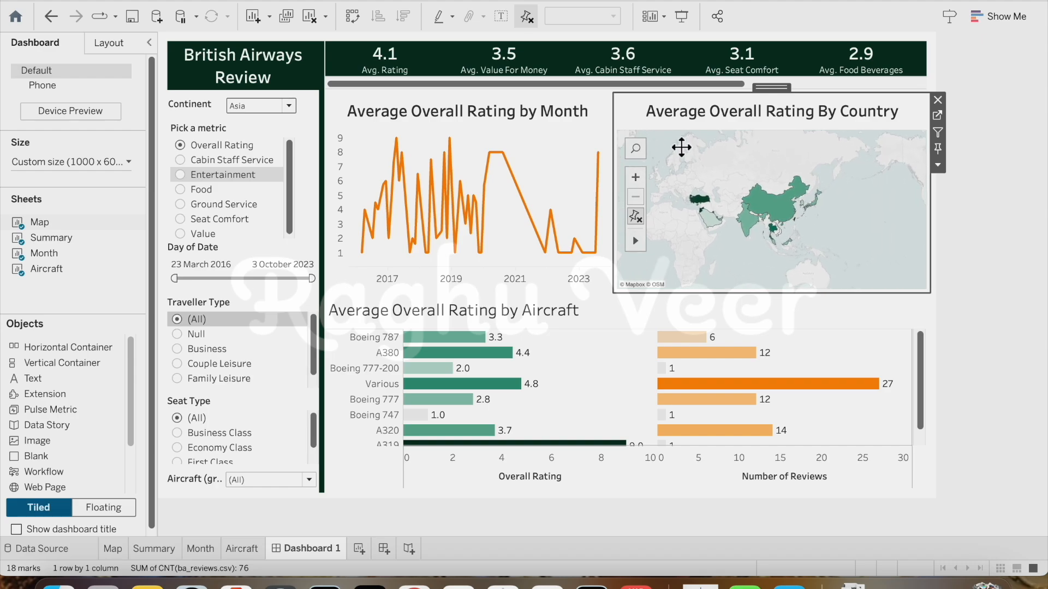
- Test the metric selector by switching it to Entertainment and back to Overall Rating
left_click(183, 175)
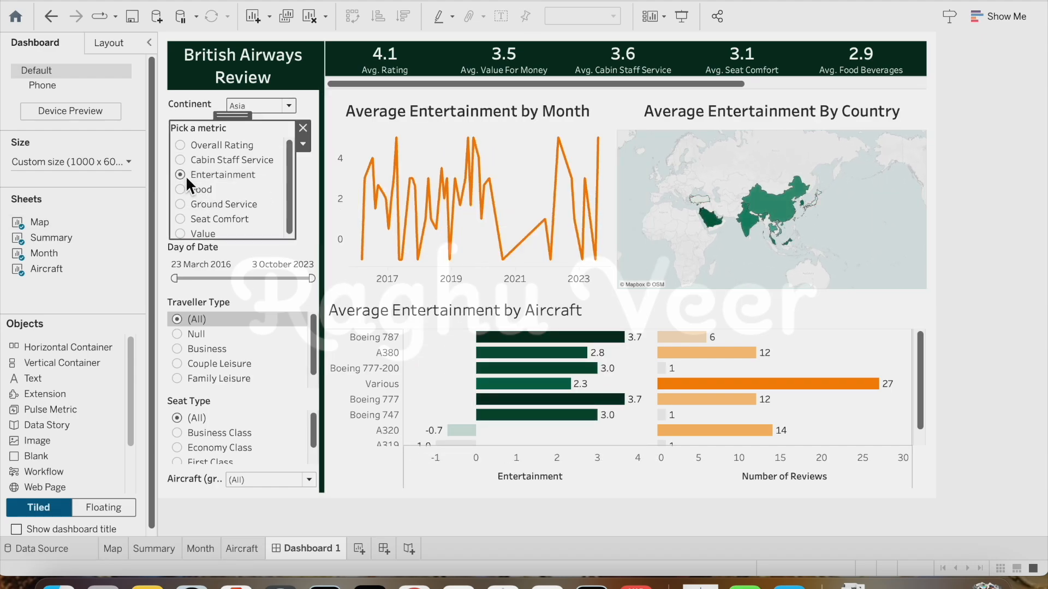
left_click(182, 157)
left_click(183, 144)
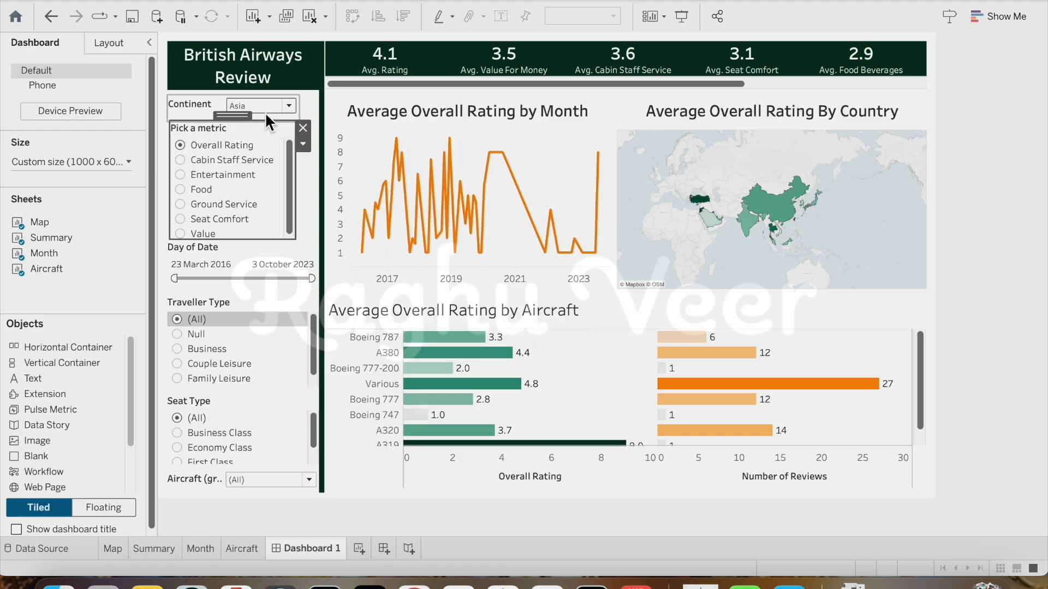
- Filter the dashboard's Continent to North America and bring that continent into the map's view
left_click(289, 106)
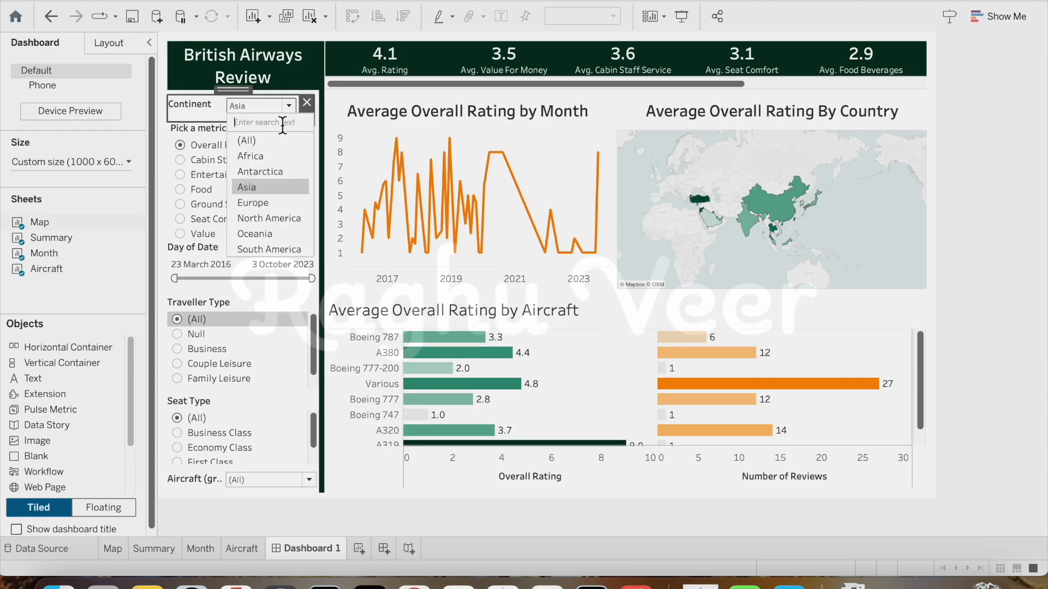
left_click(261, 218)
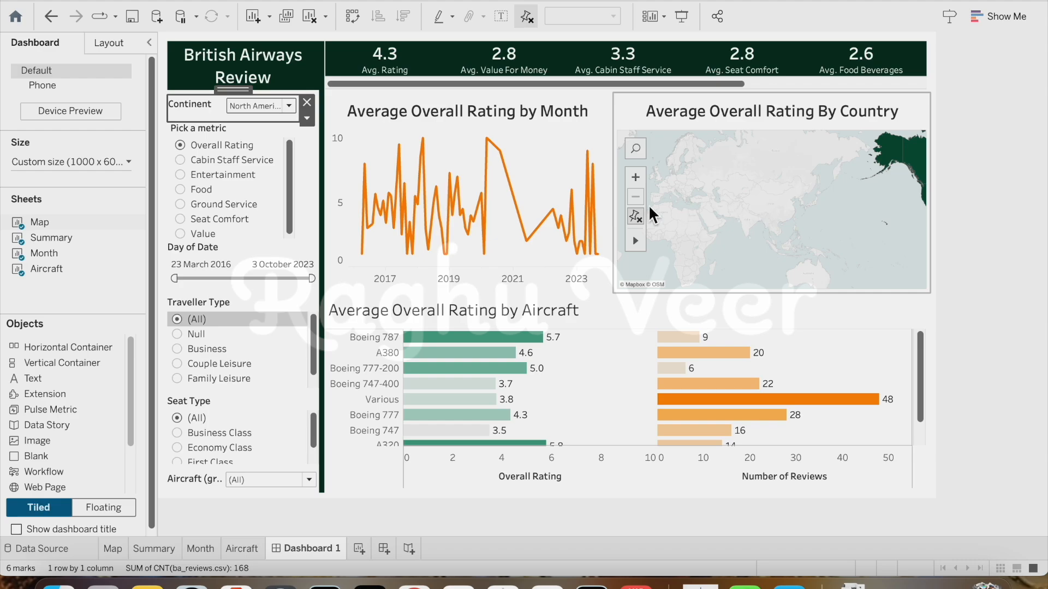
left_click(640, 236)
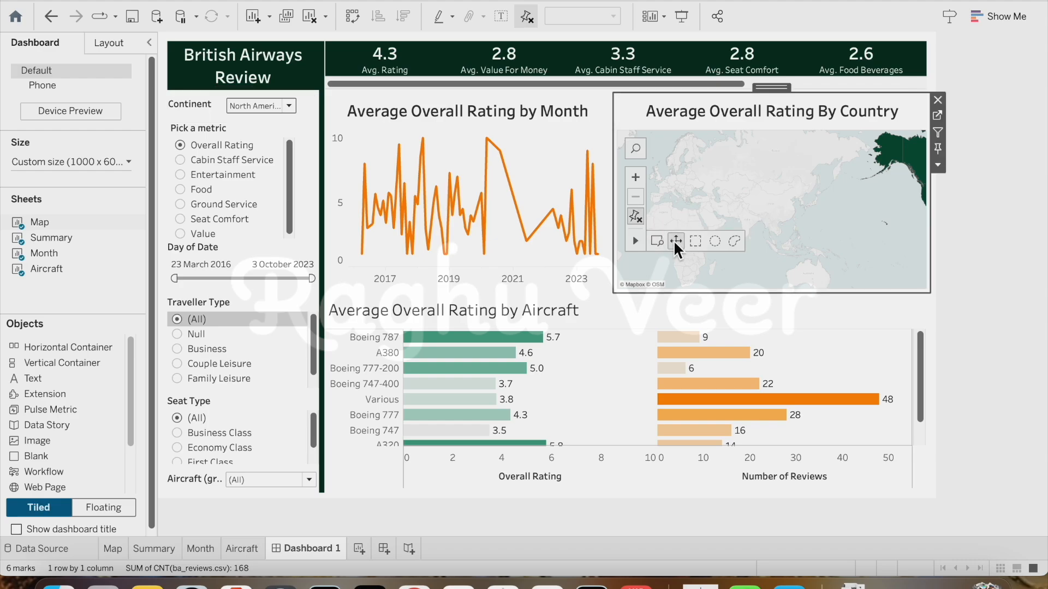